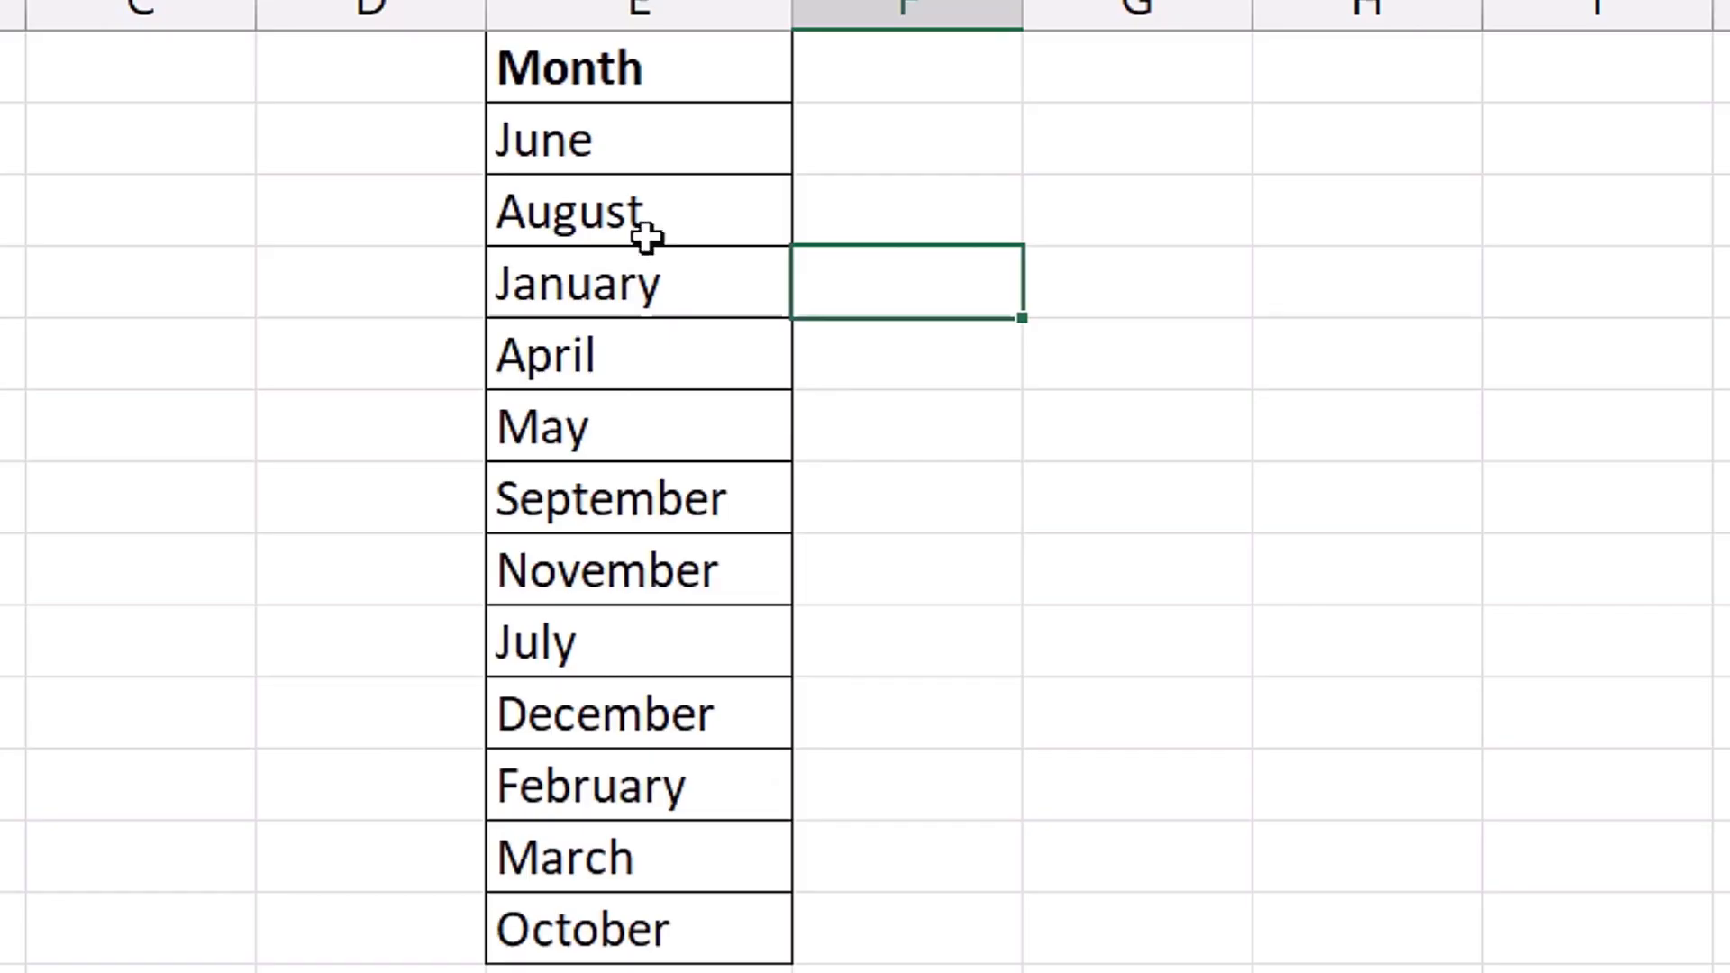
- Sort the Month list alphabetically from A to Z
click(732, 437)
right_click(732, 436)
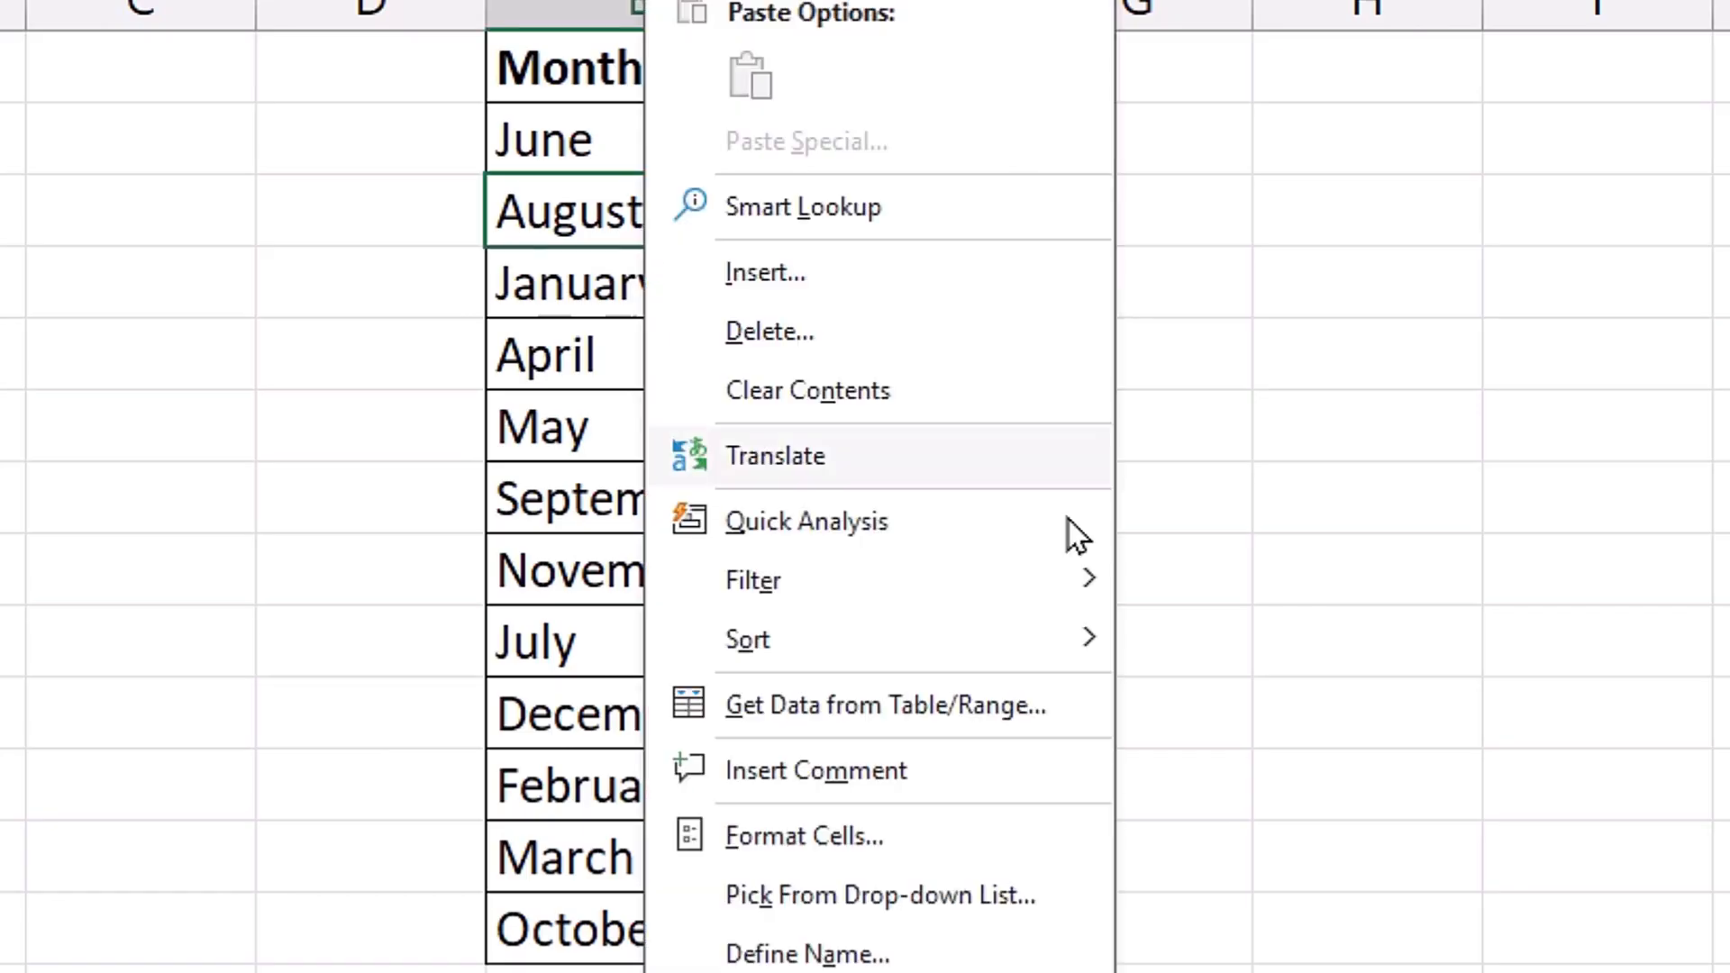
mouse_move(861, 631)
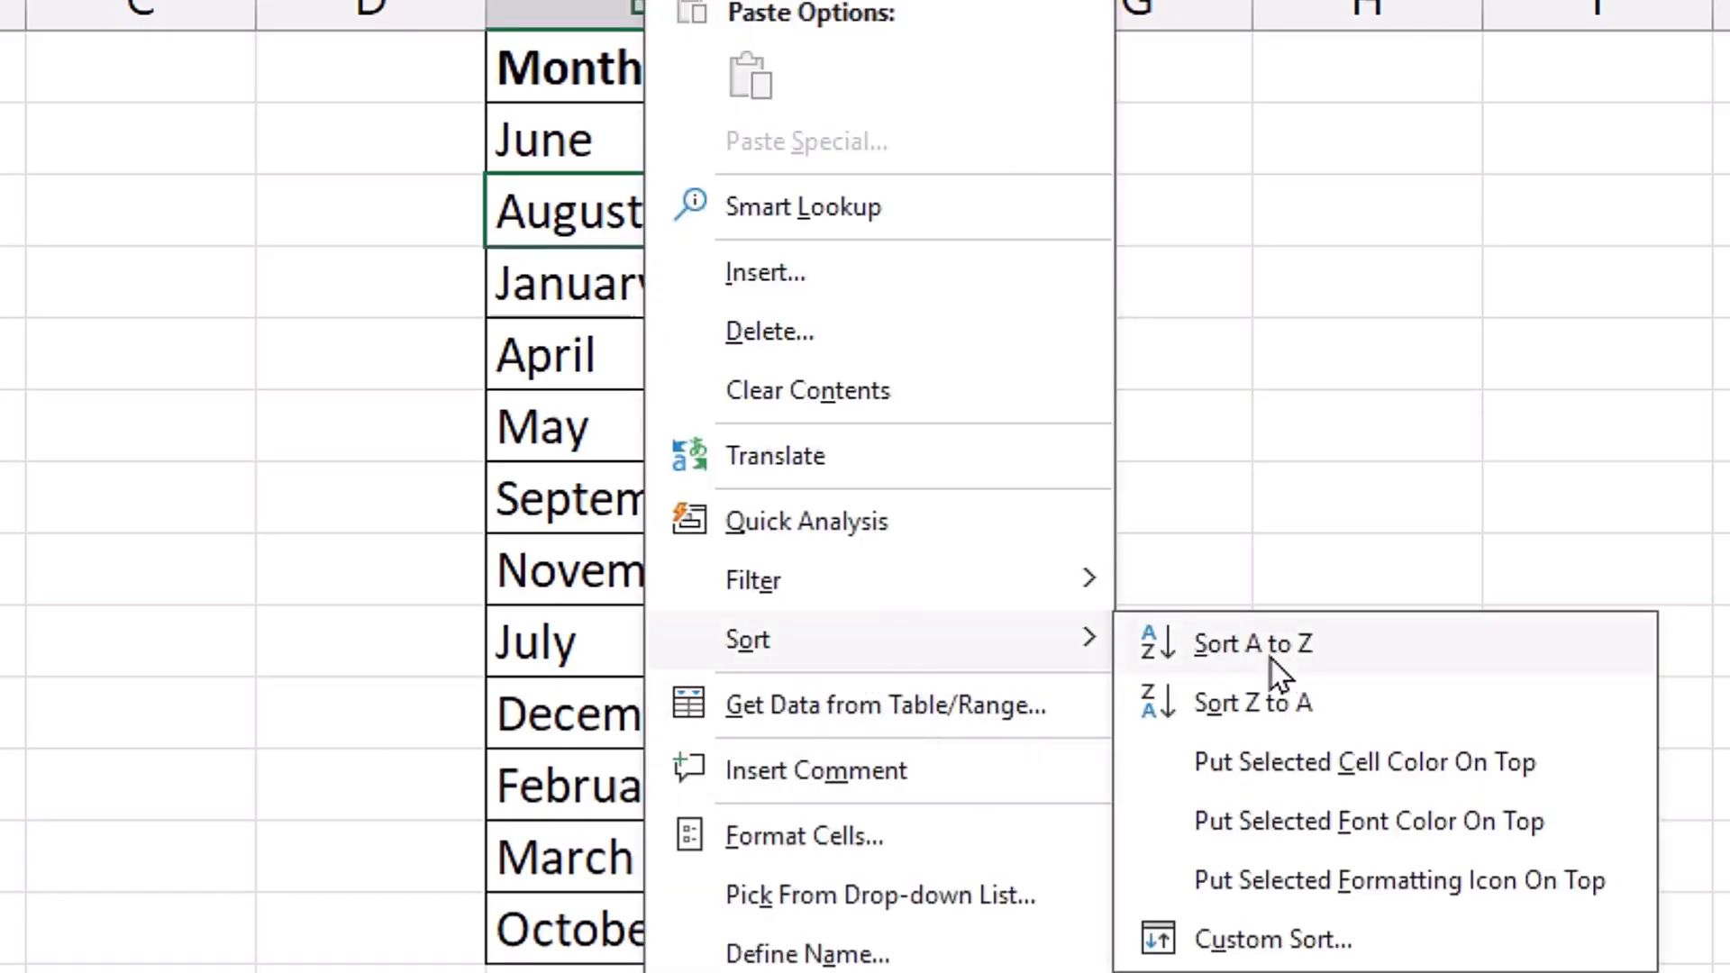
click(1318, 664)
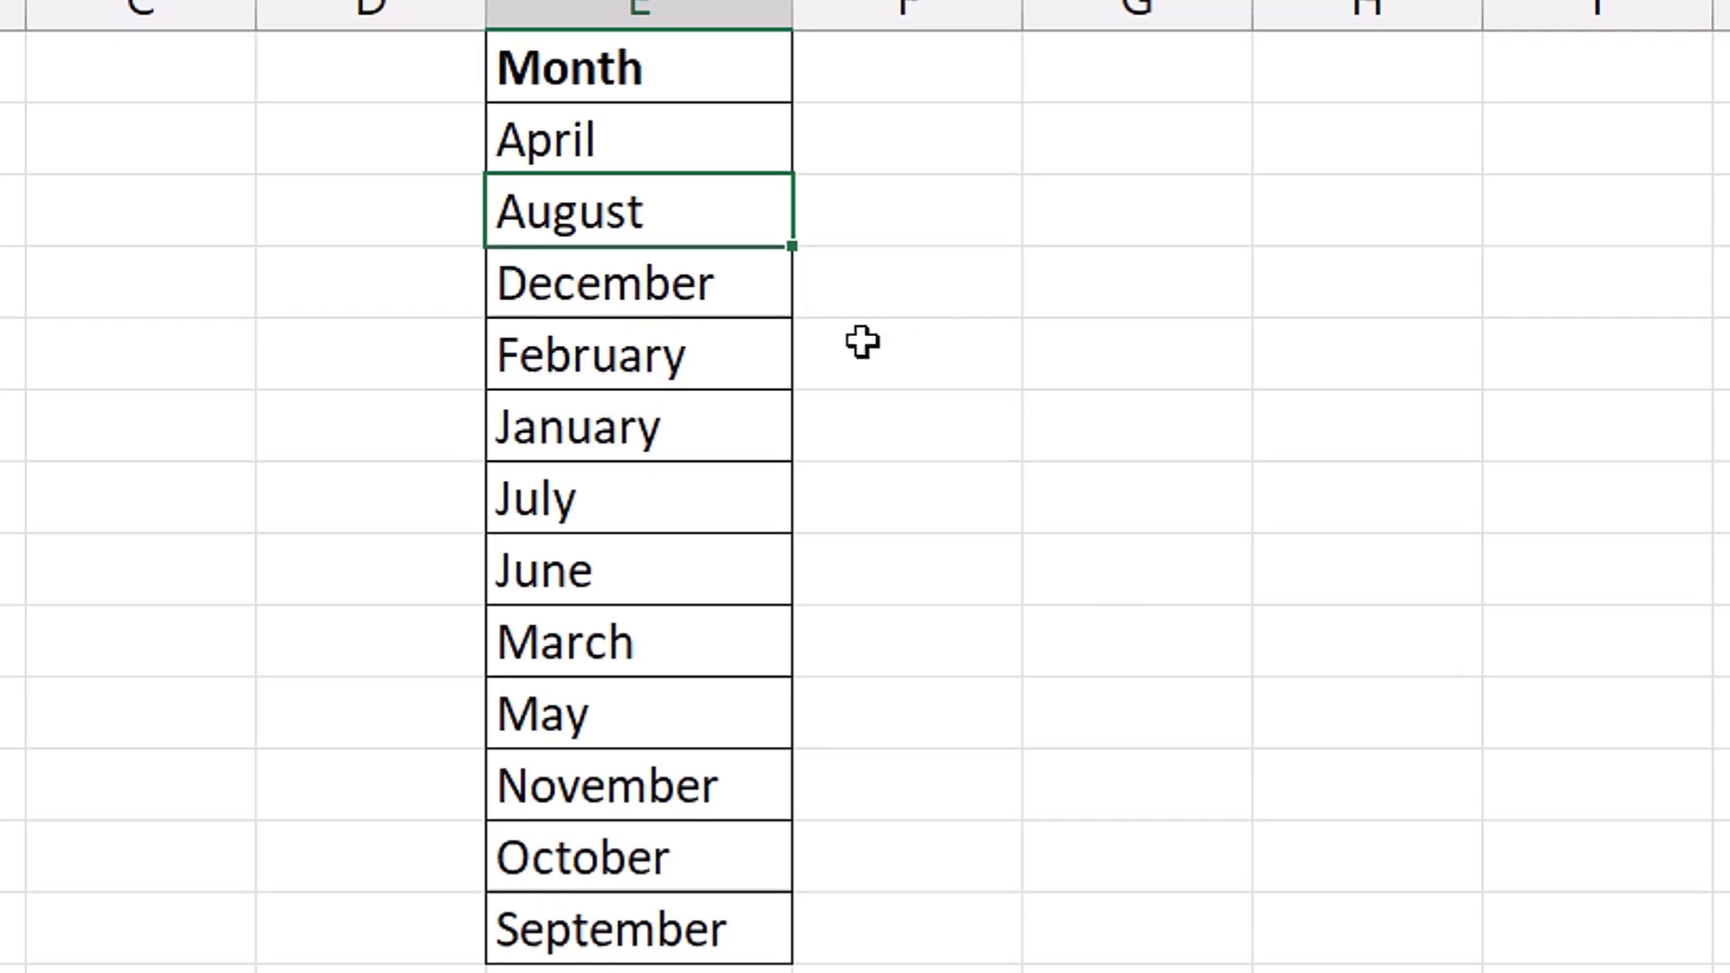
- Check the order of the sorted months and undo the A to Z sort
click(688, 128)
click(733, 225)
click(698, 939)
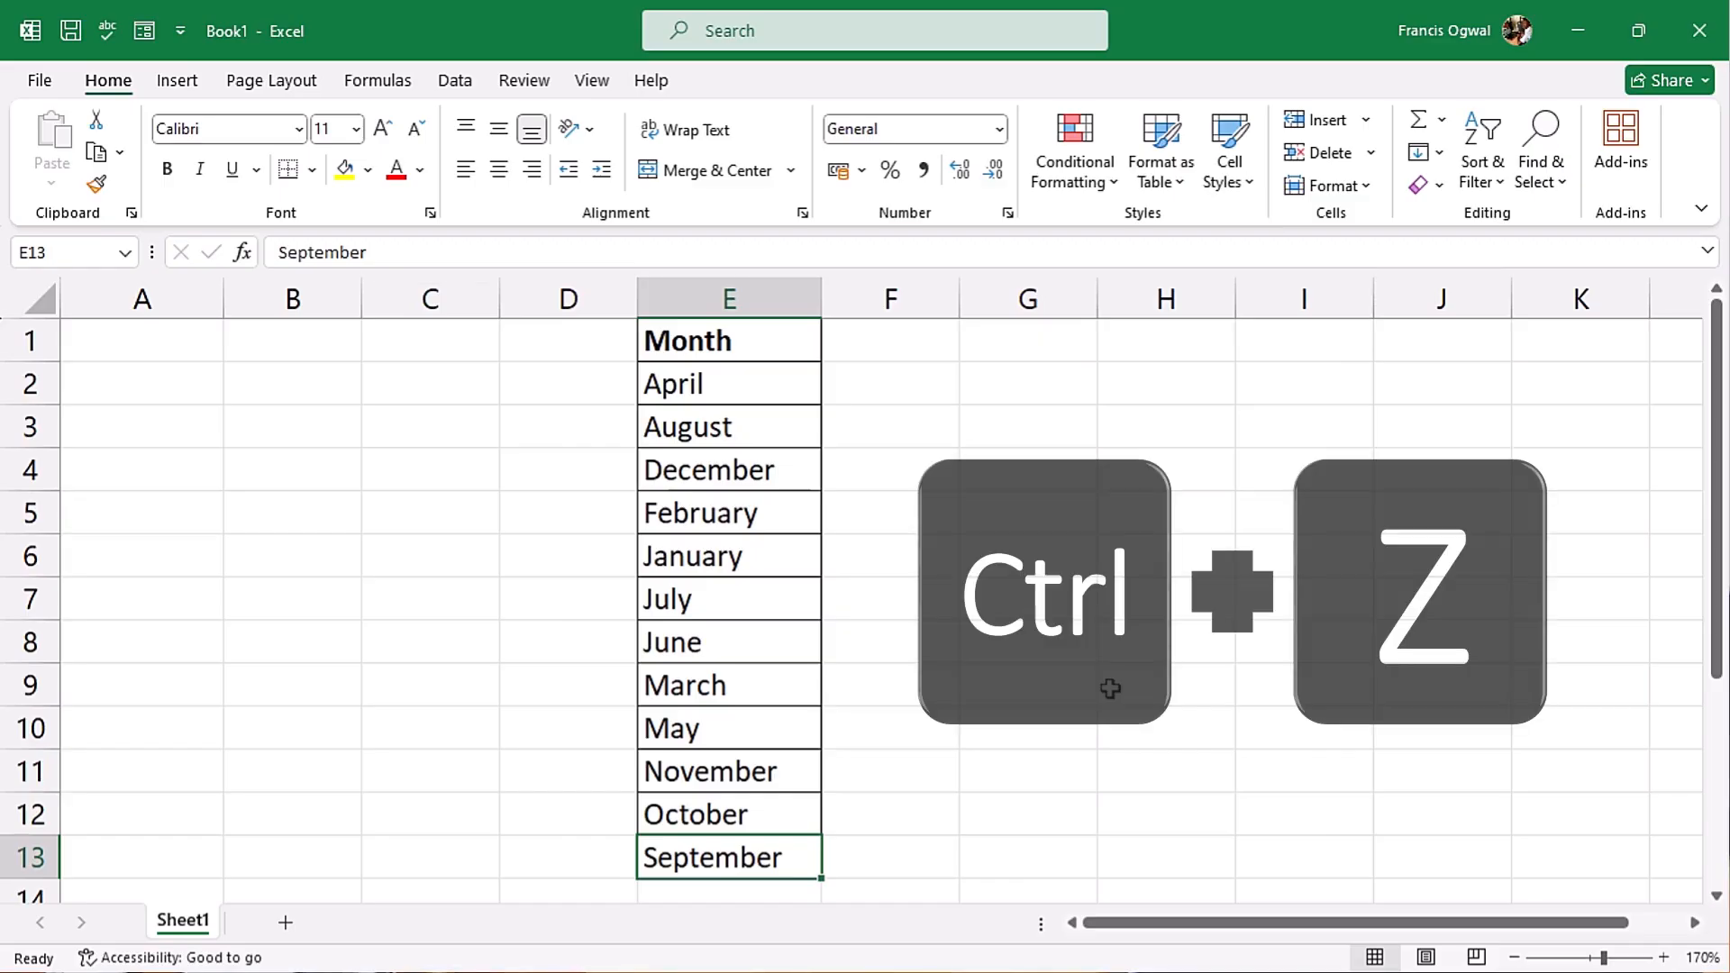
key(ctrl+z)
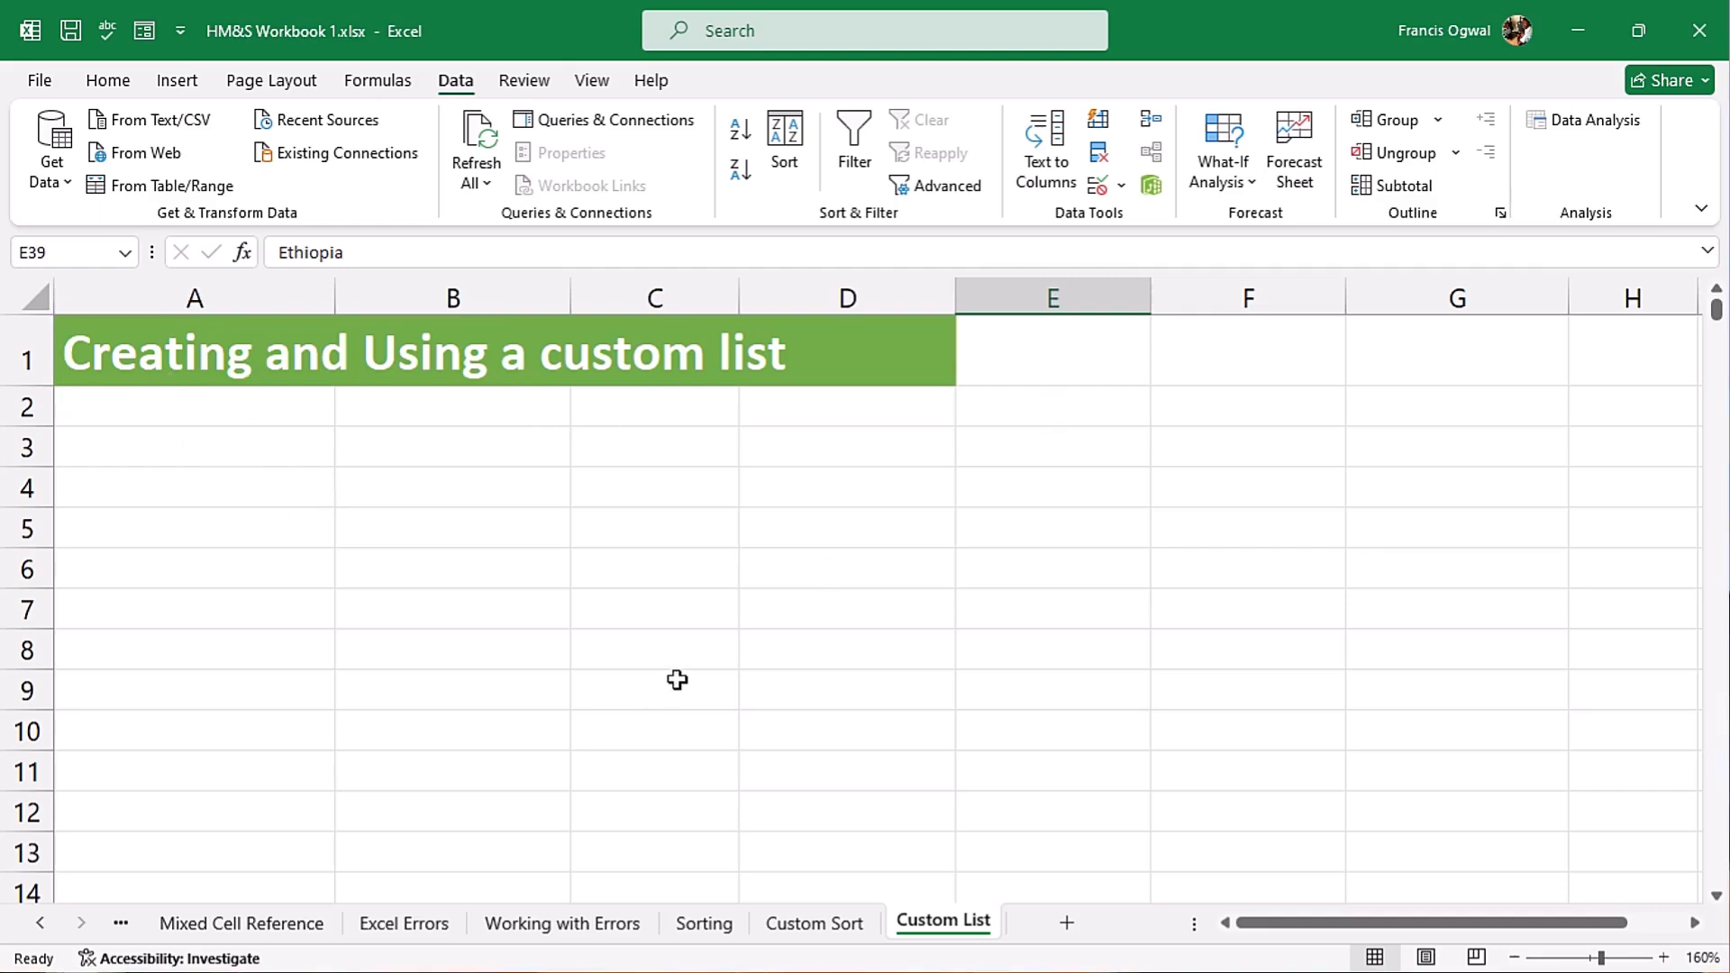
- On the Custom List sheet, enter Mon in A3 and autofill the abbreviated weekdays down to A13
click(452, 487)
click(202, 444)
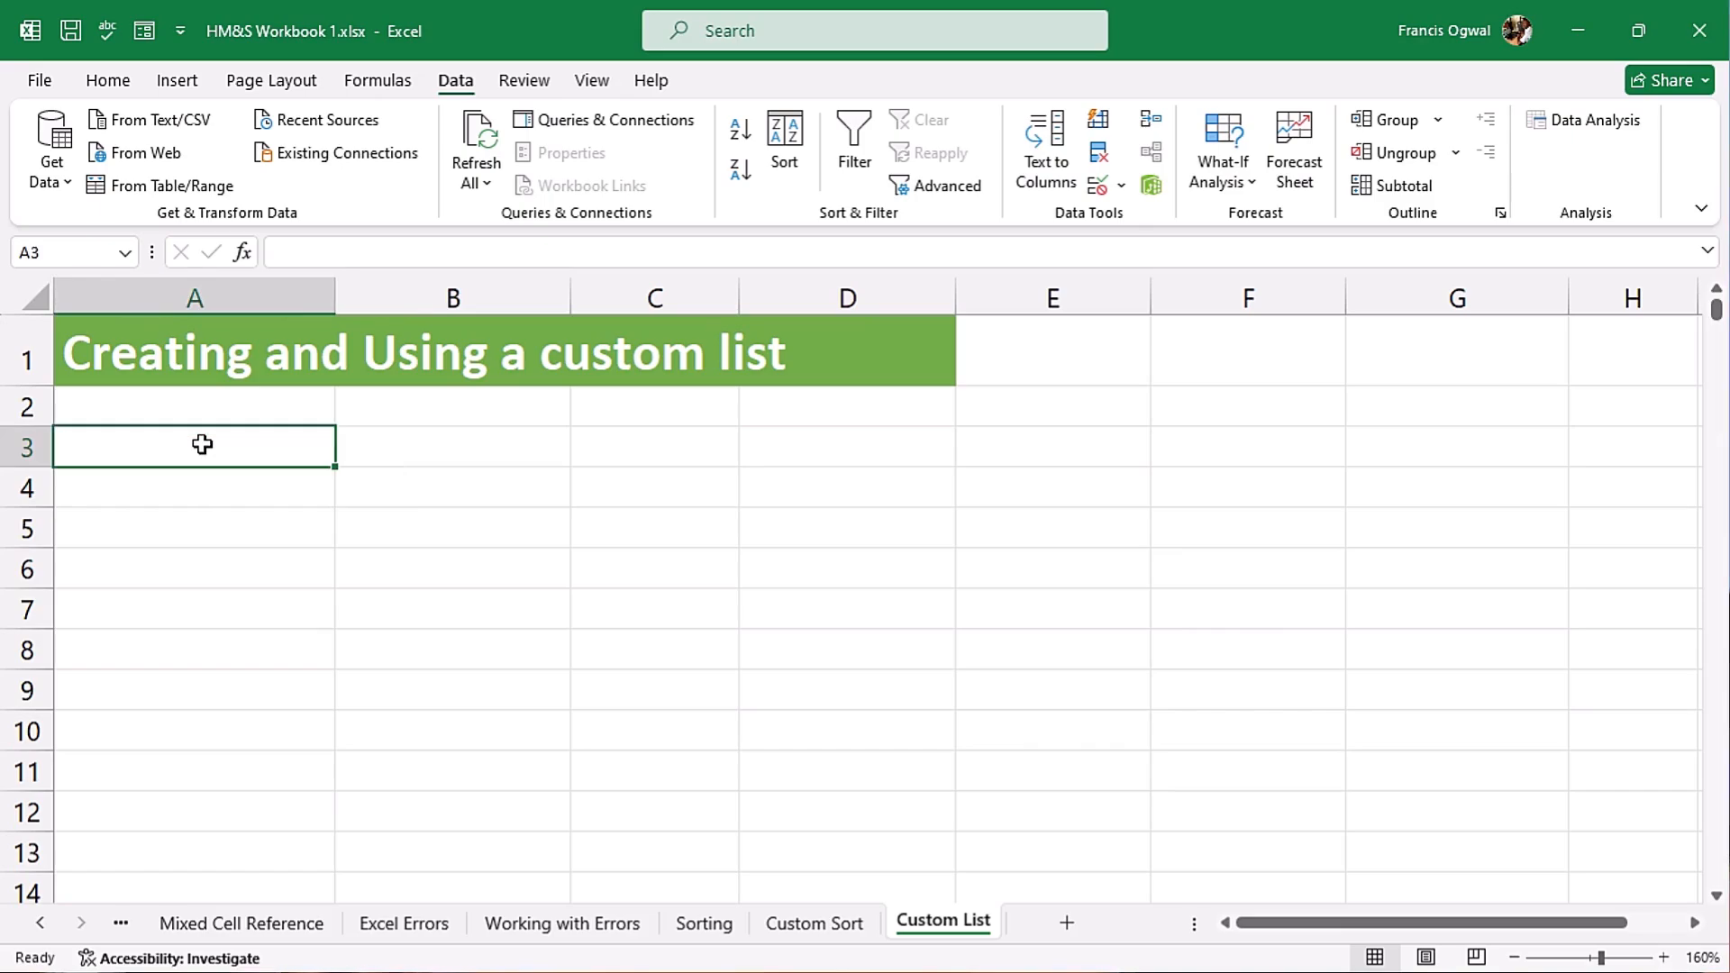
text(Mon)
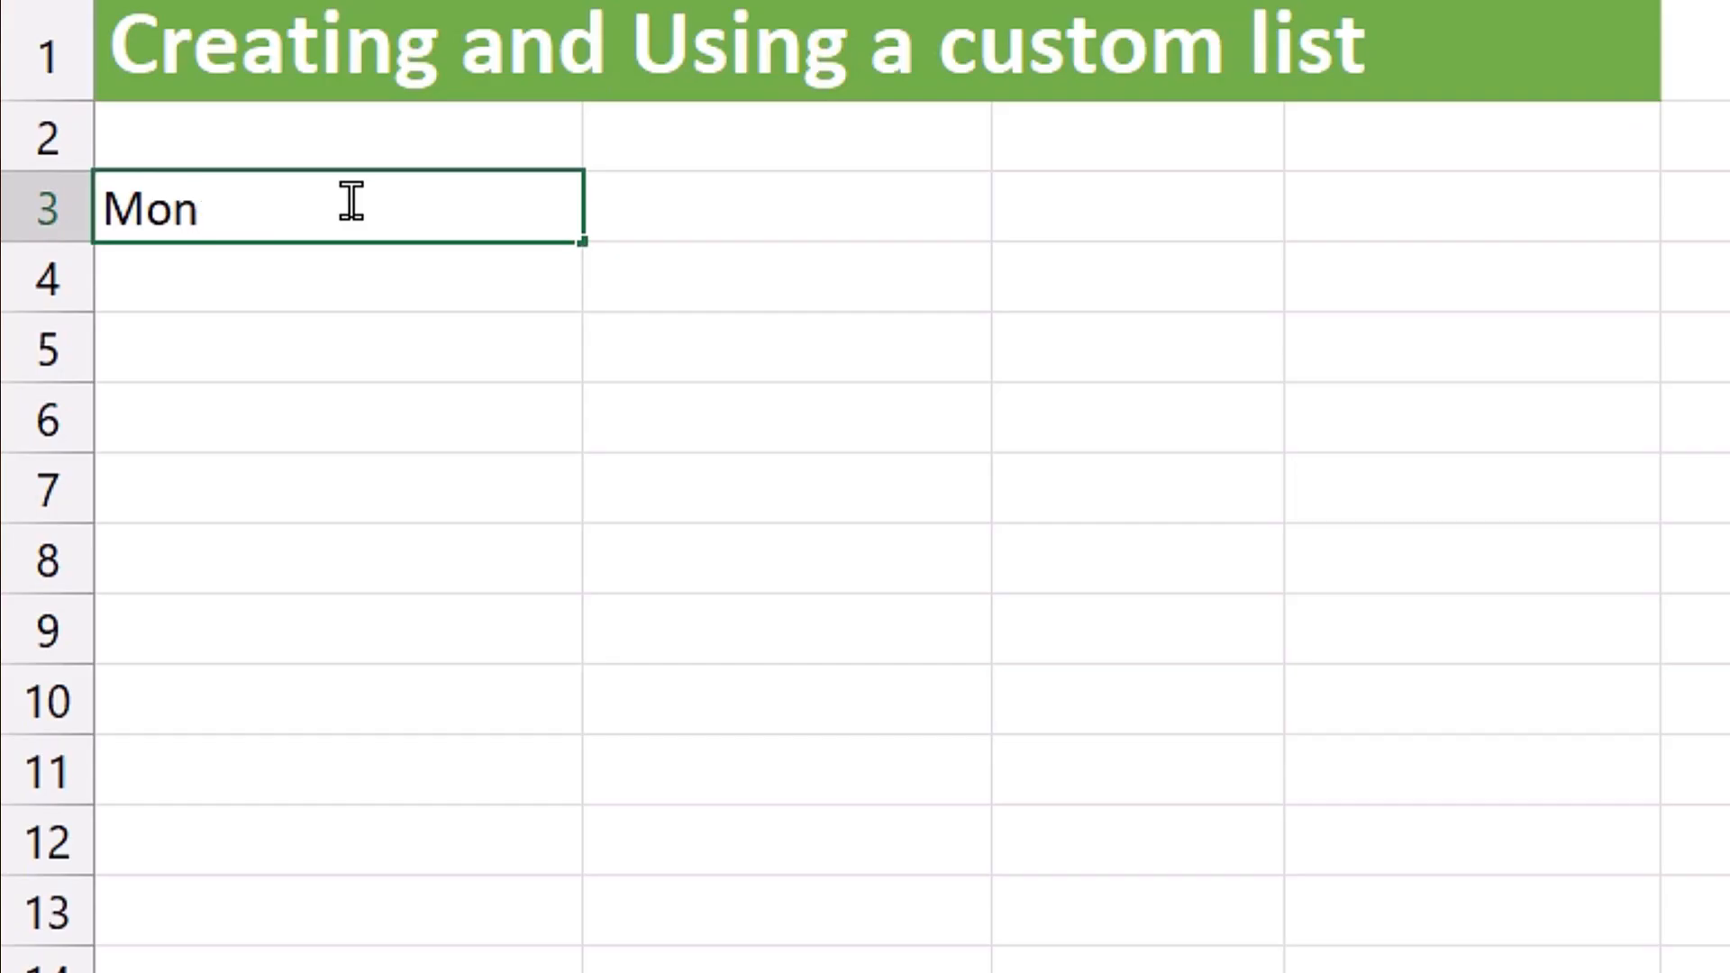
key(ctrl+Return)
drag(574, 305, 564, 922)
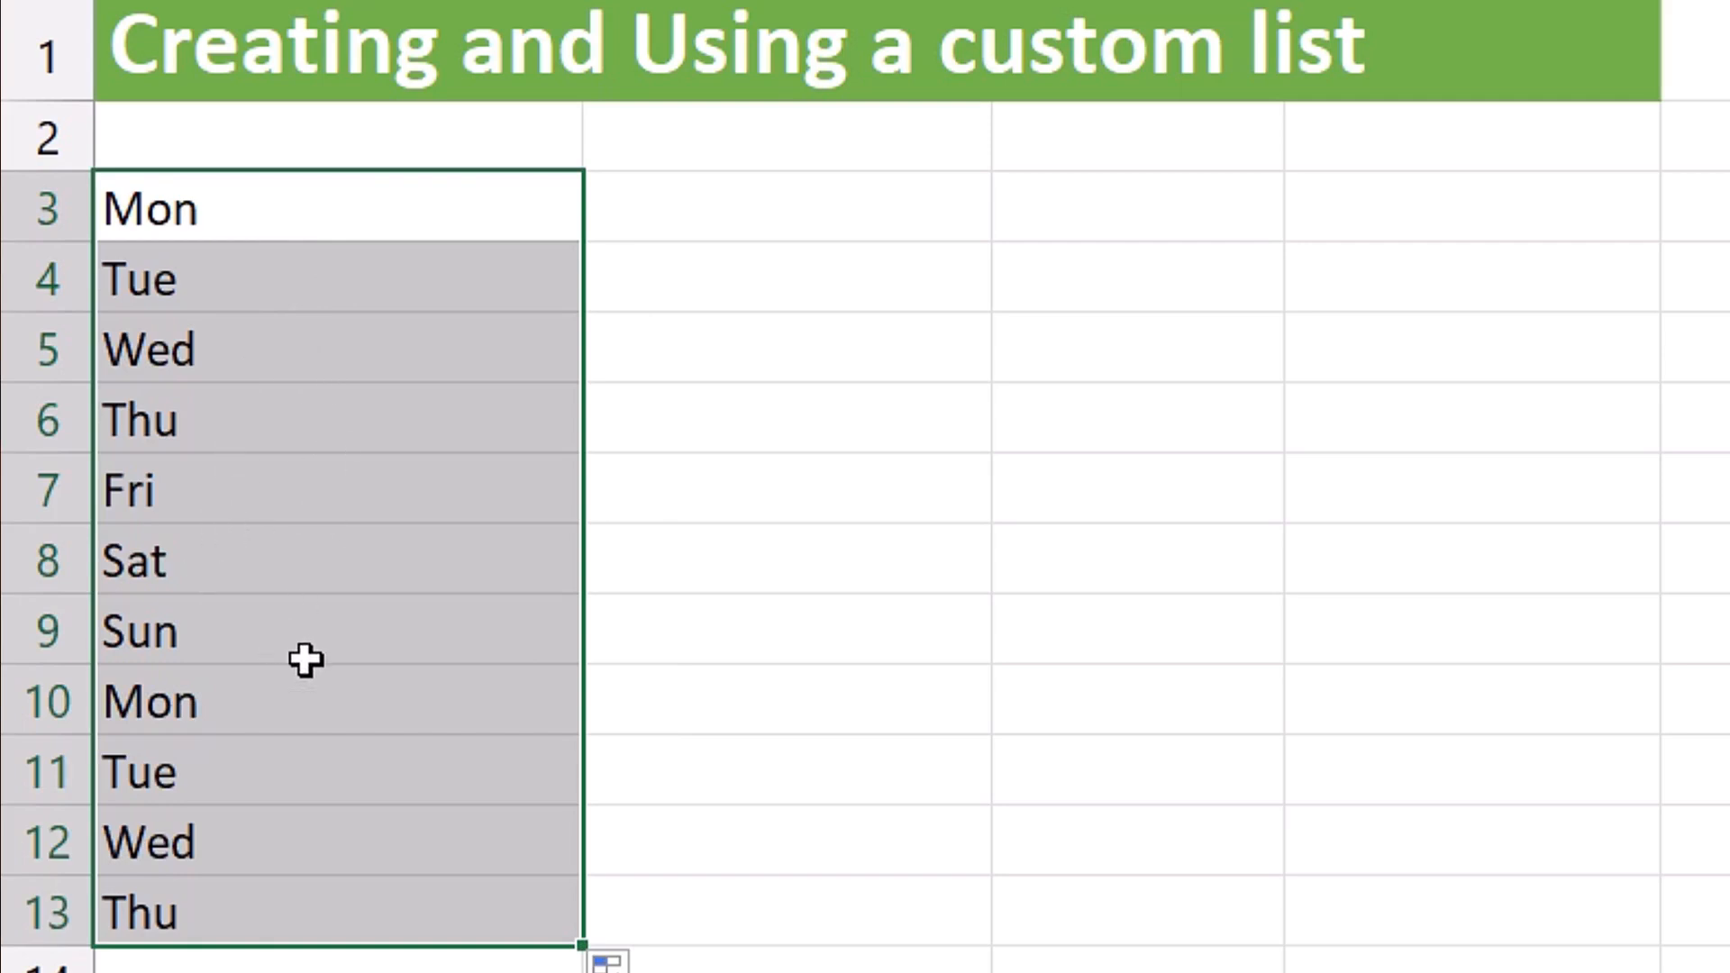
- Enter January in B3 and autofill the full month names down to December in B14
click(691, 220)
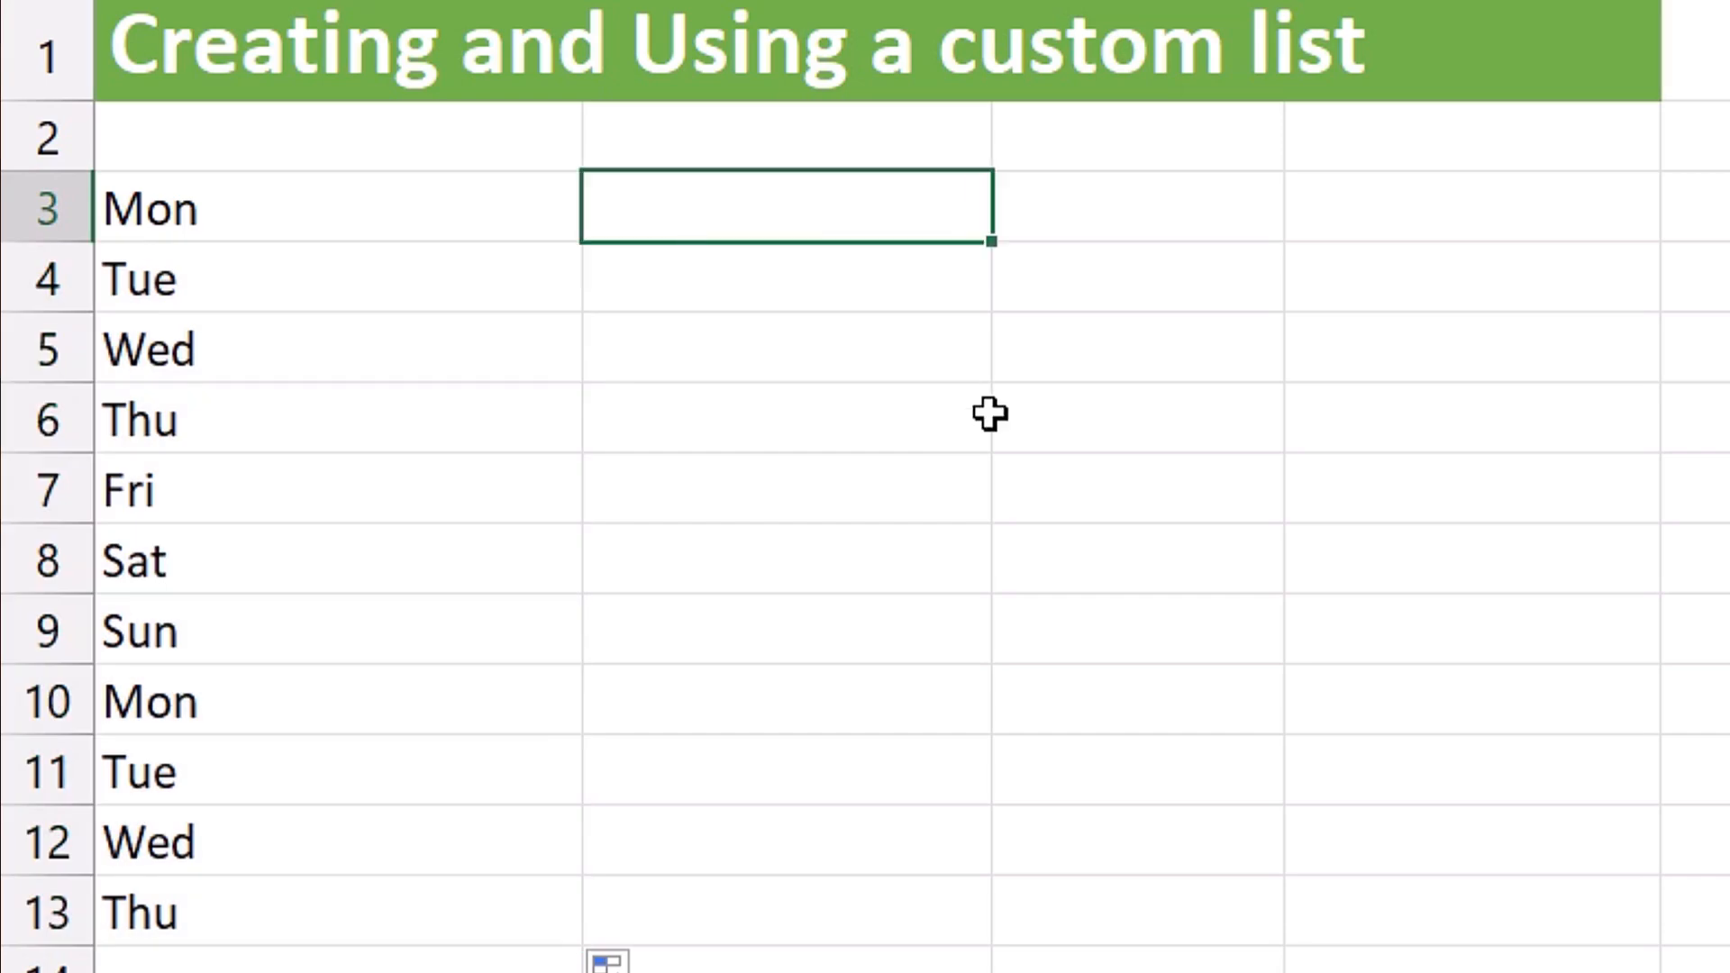
text(January)
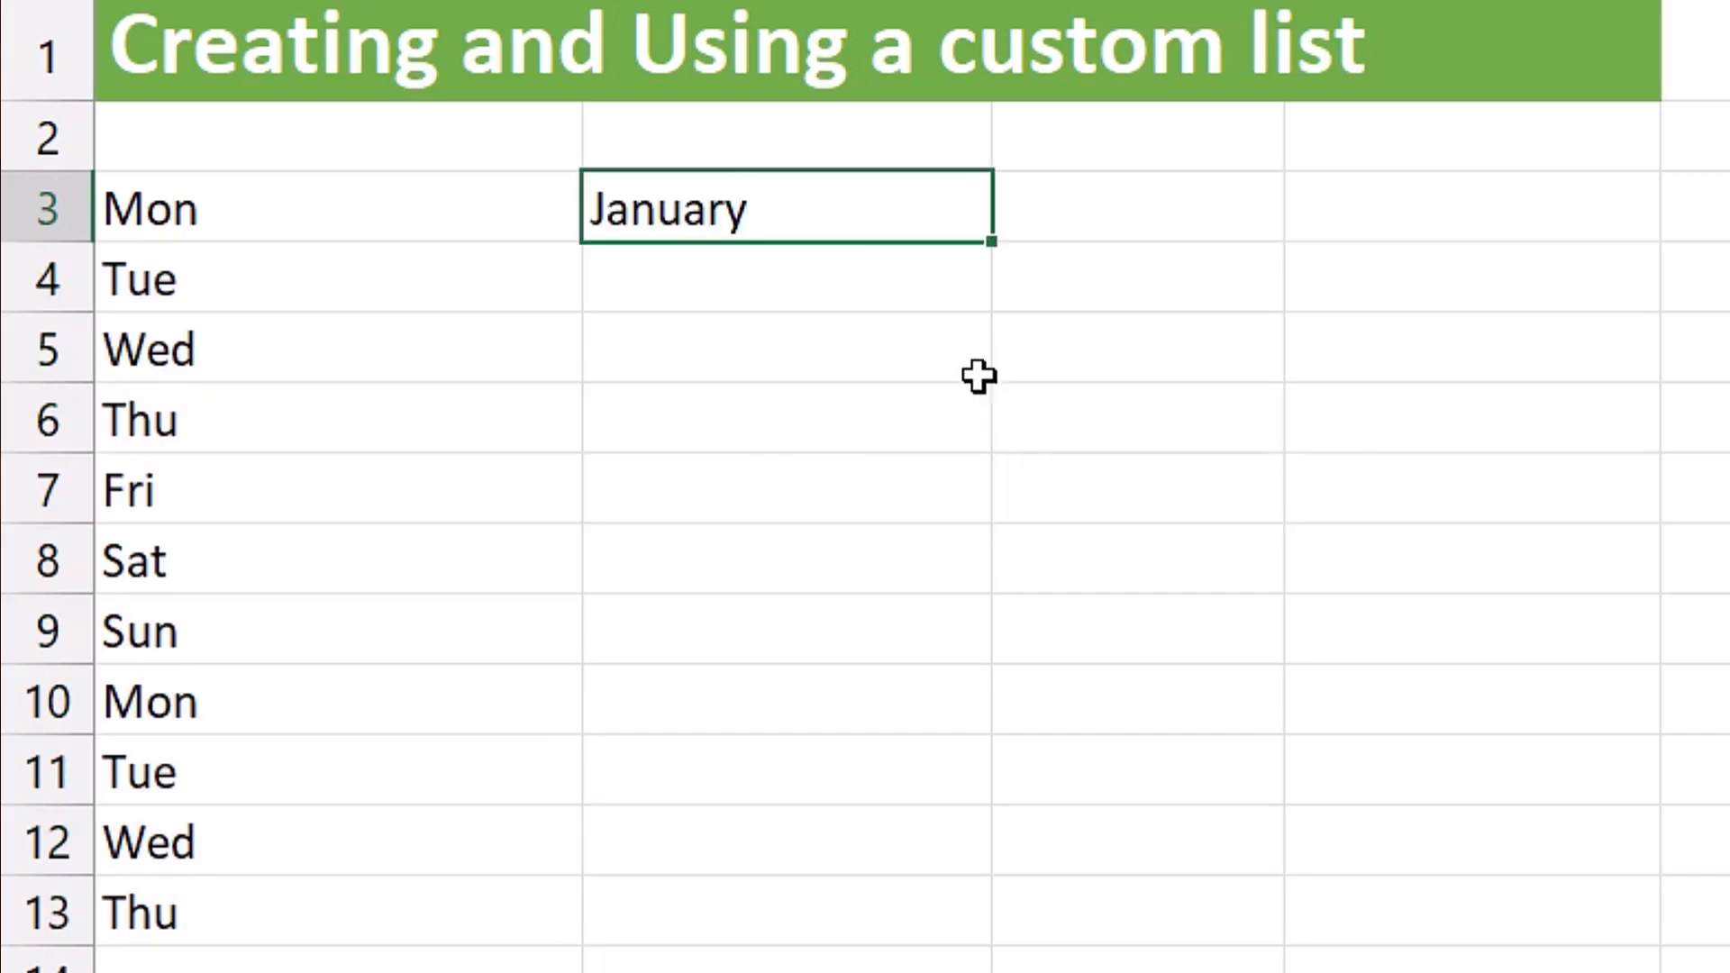
drag(995, 239, 1009, 948)
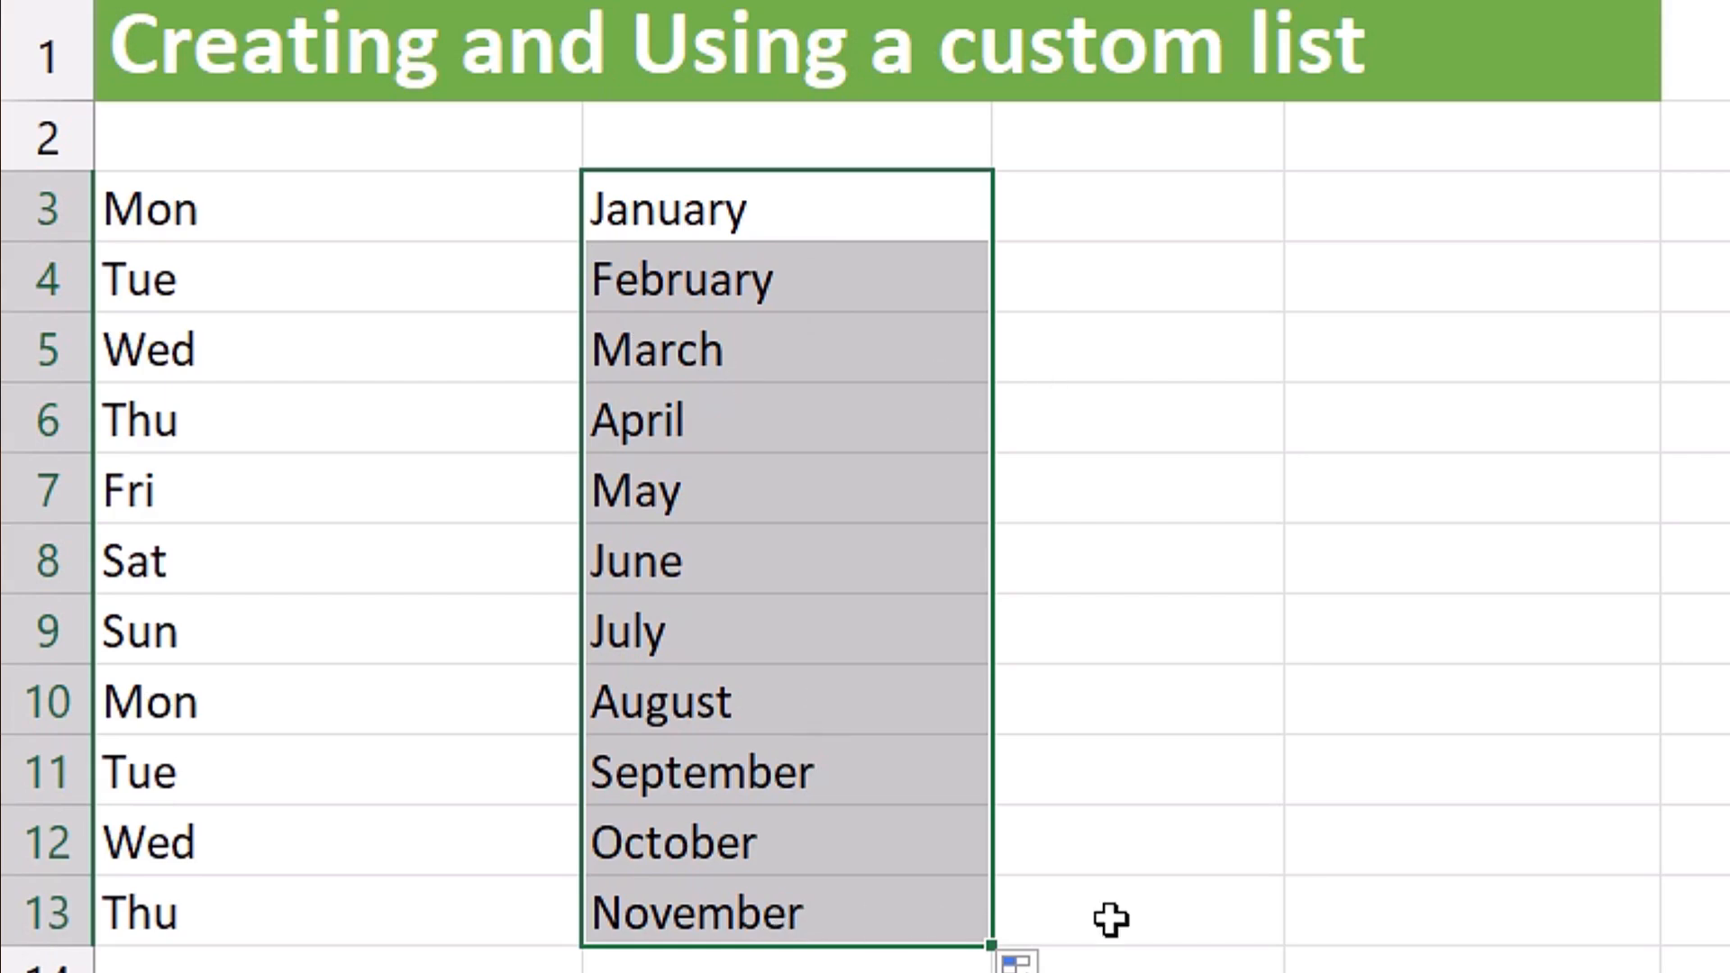
drag(990, 945, 993, 971)
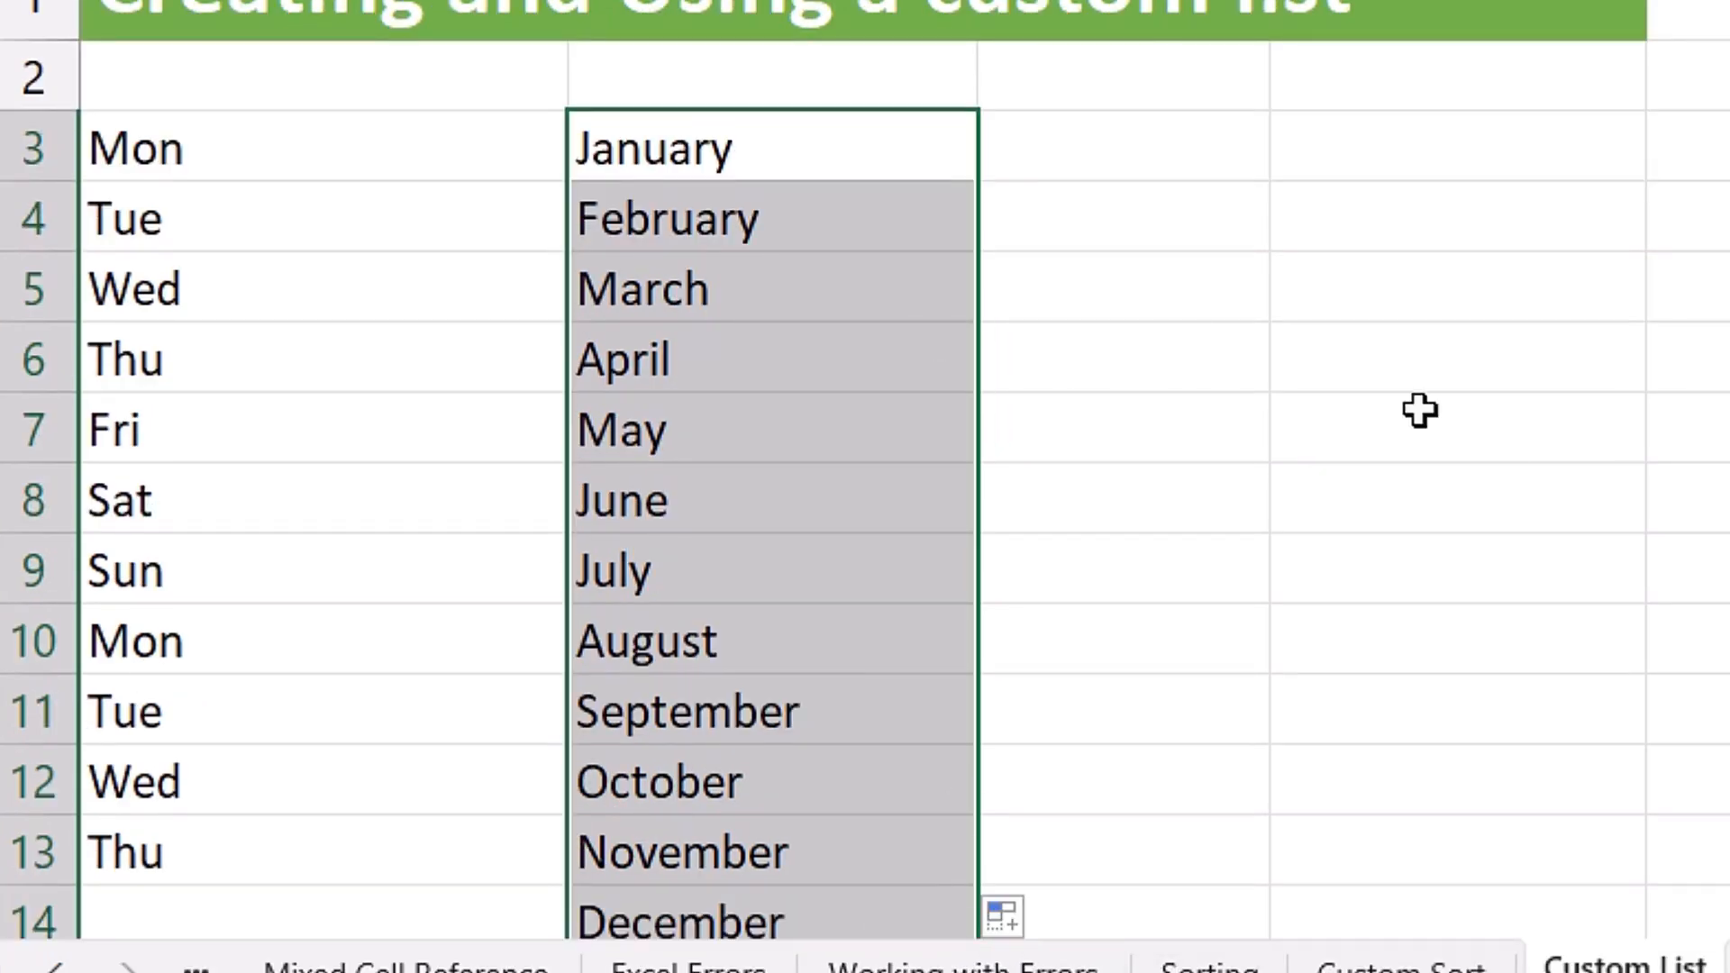
- Enter Jan in C3 and autofill the abbreviated month names down to Dec in C14
click(1136, 160)
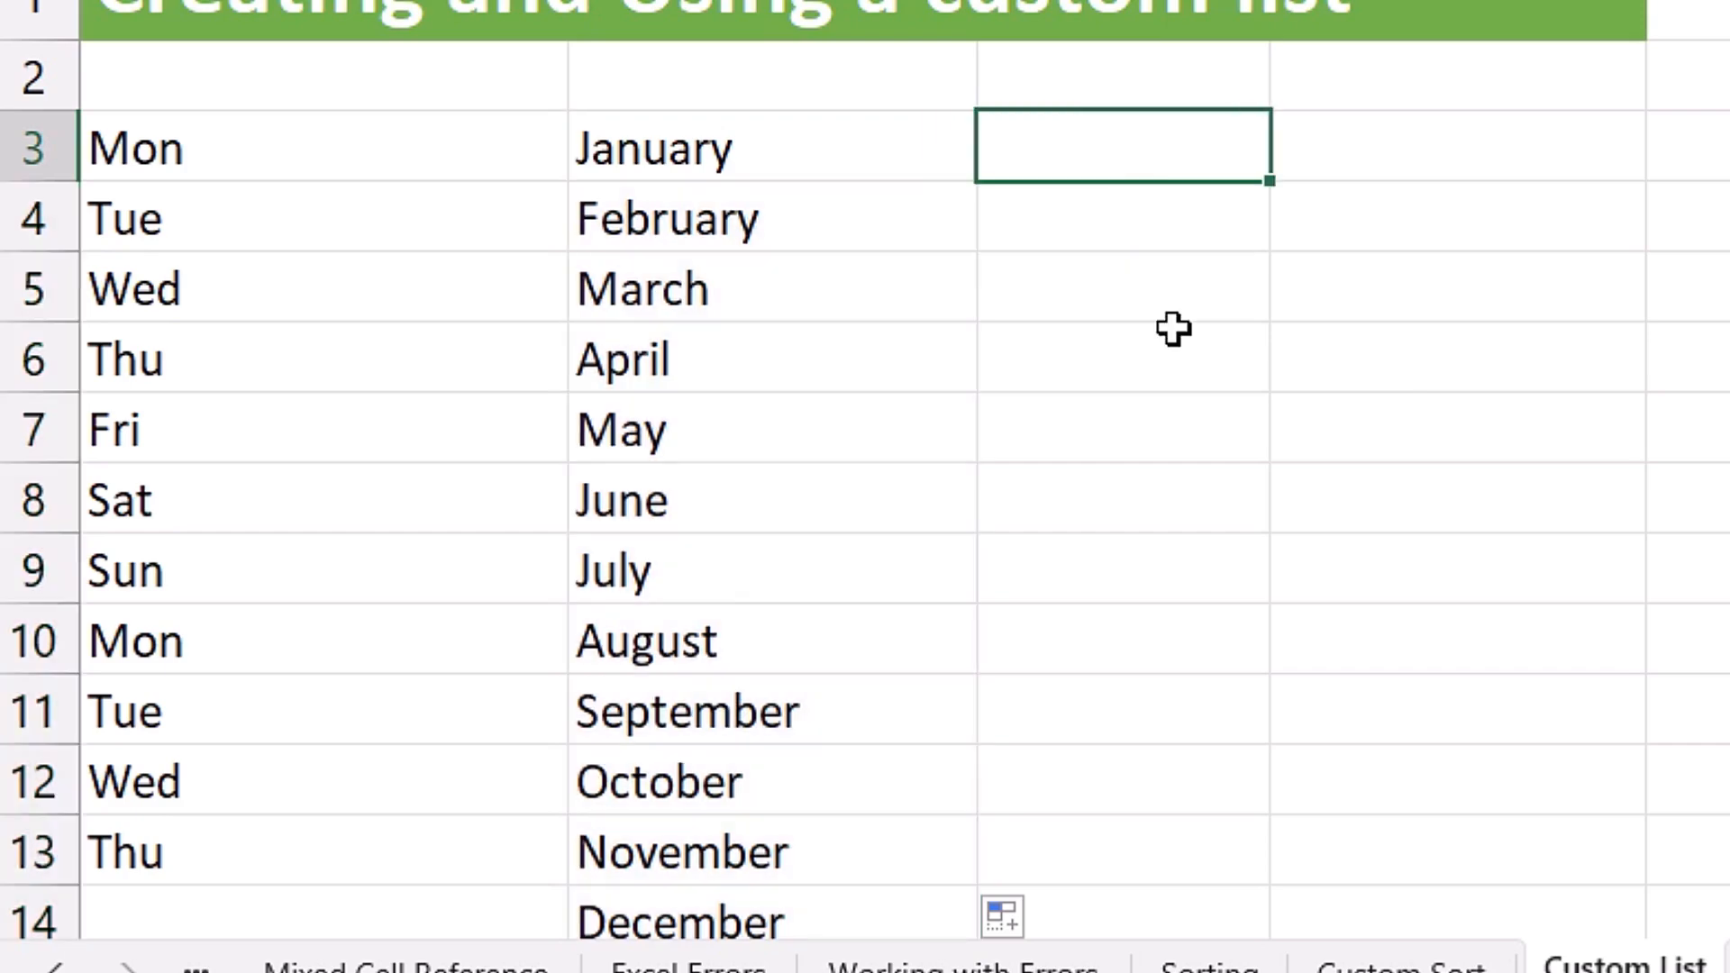
text(Jan)
key(ctrl+Return)
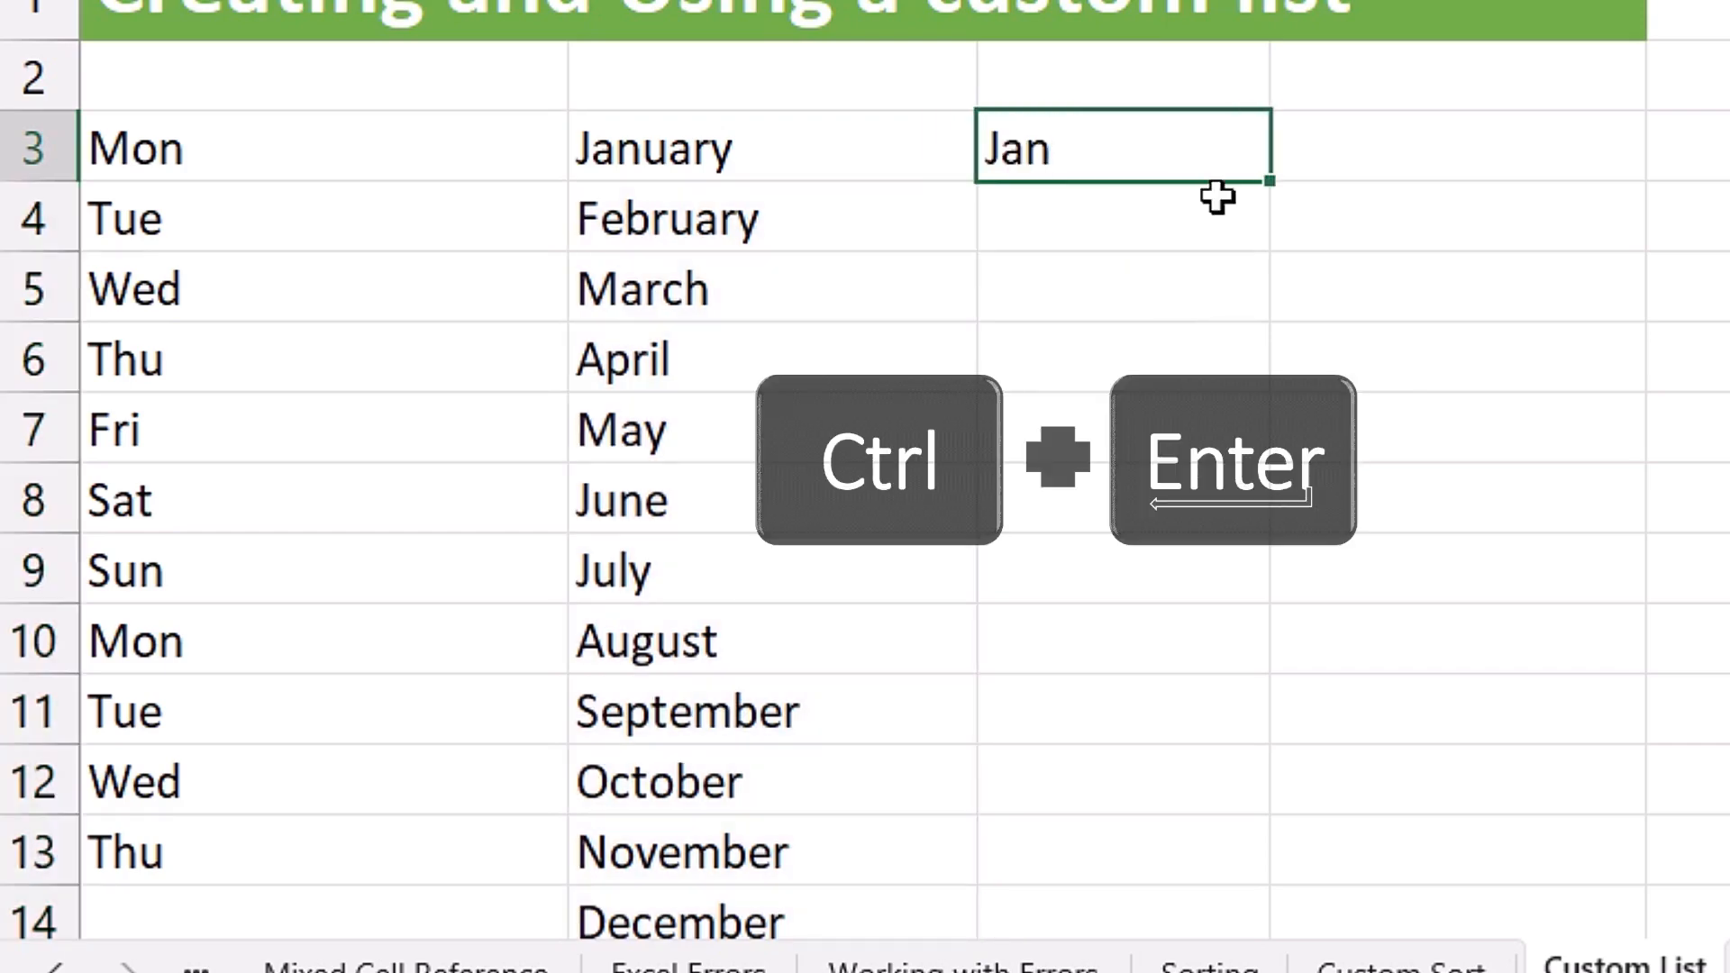
drag(1269, 182, 1311, 820)
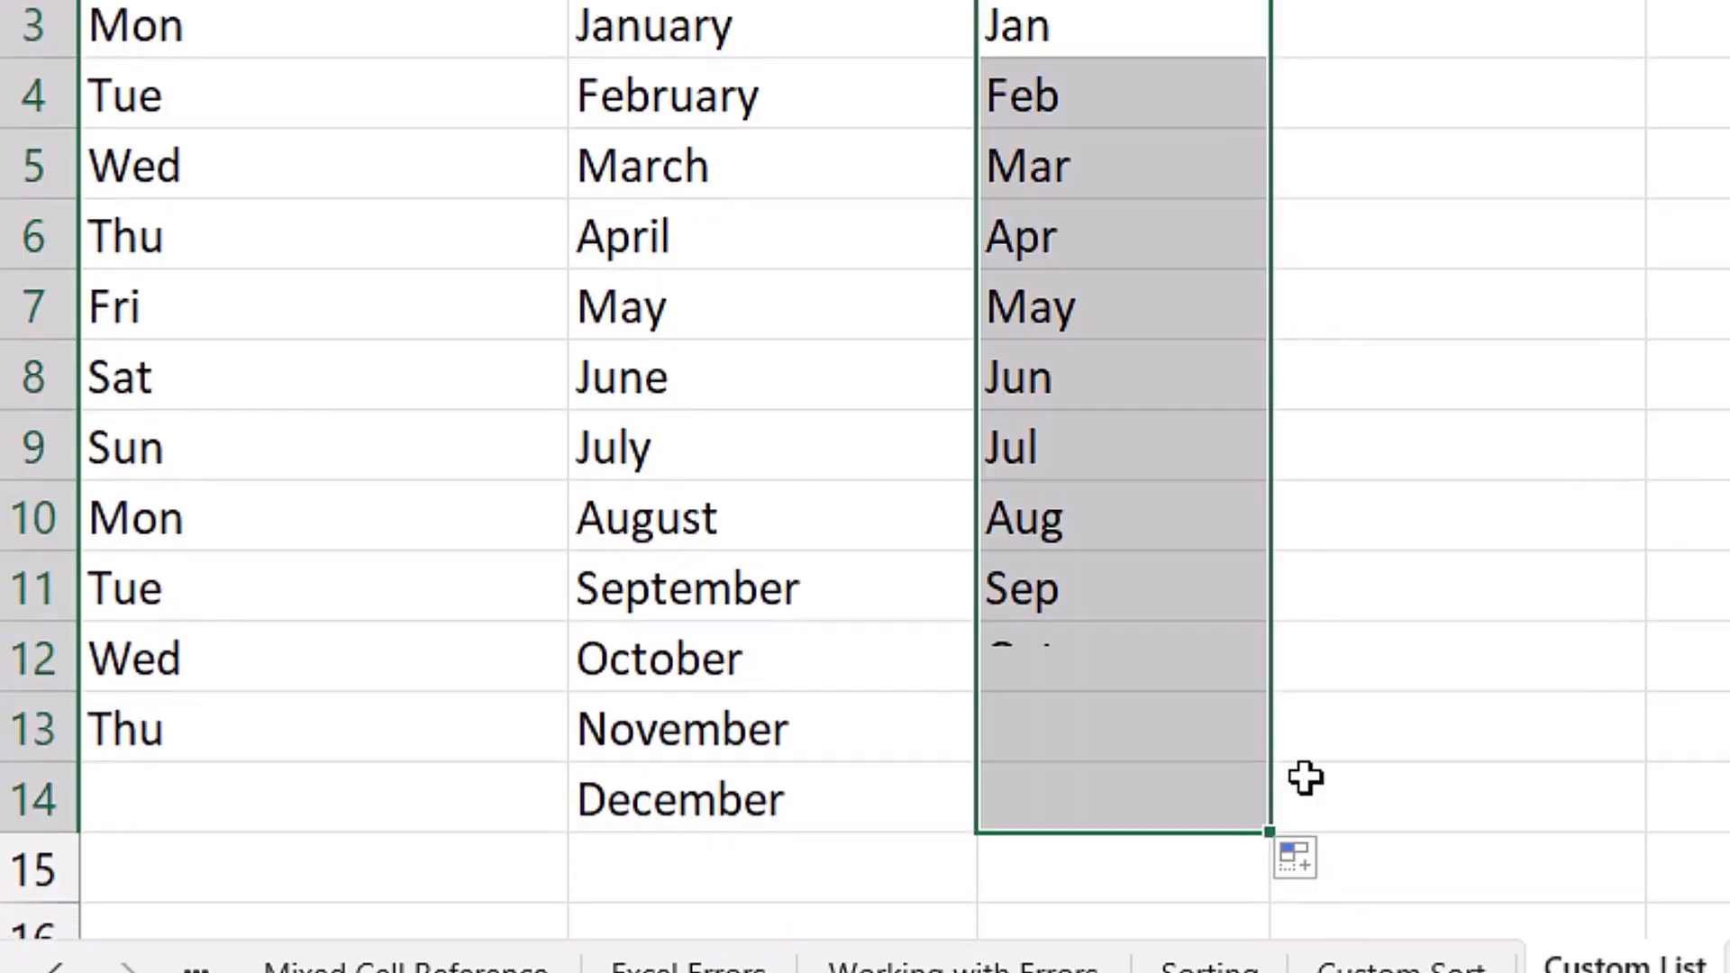
scroll(1389, 174, up, 2)
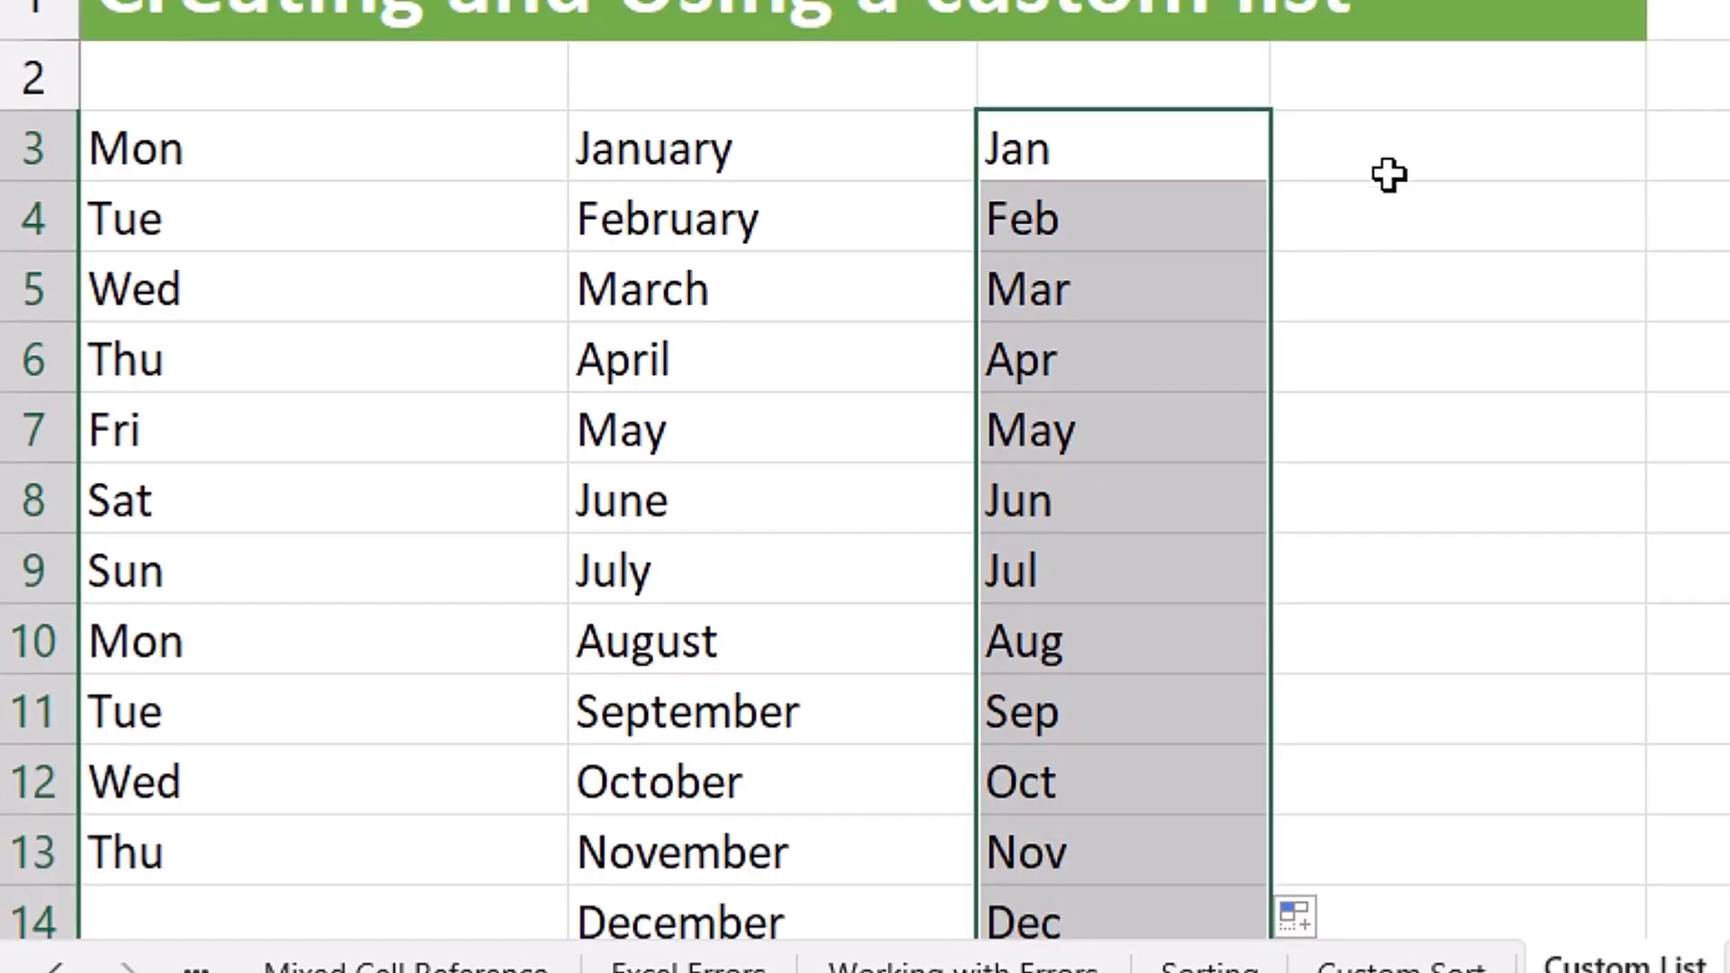
- Enter Monday in D3 and autofill the full weekday names down to D14
click(1397, 139)
text(Monday)
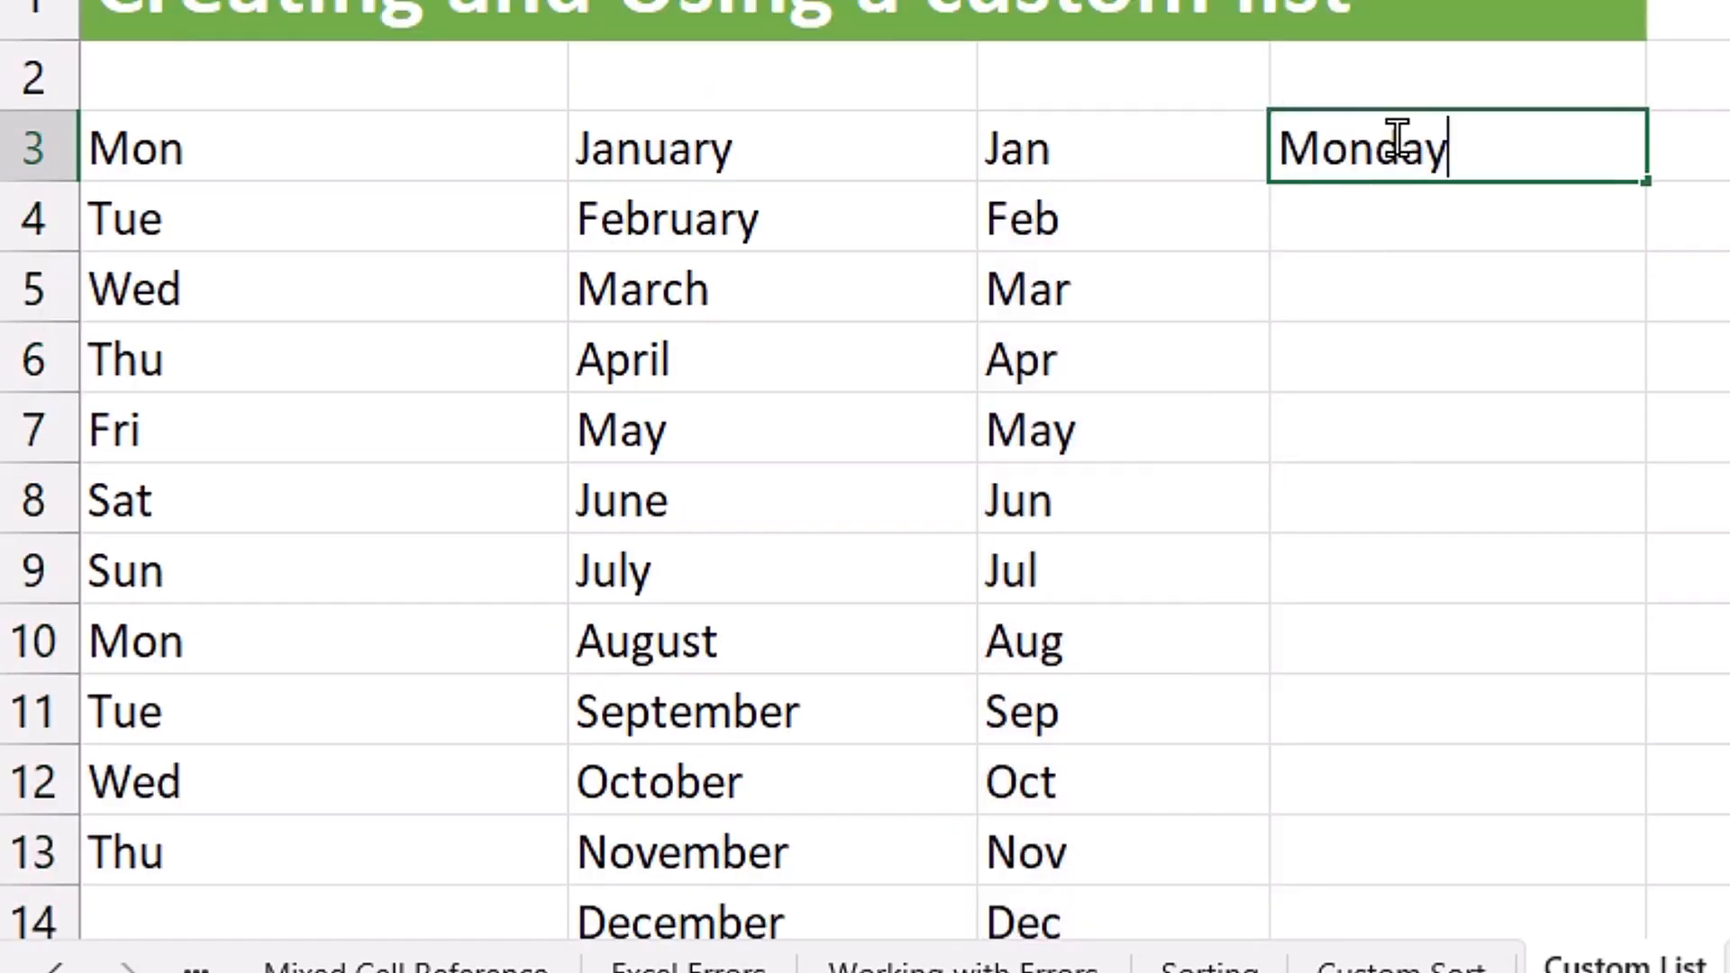
key(ctrl+Return)
drag(1648, 176, 1657, 873)
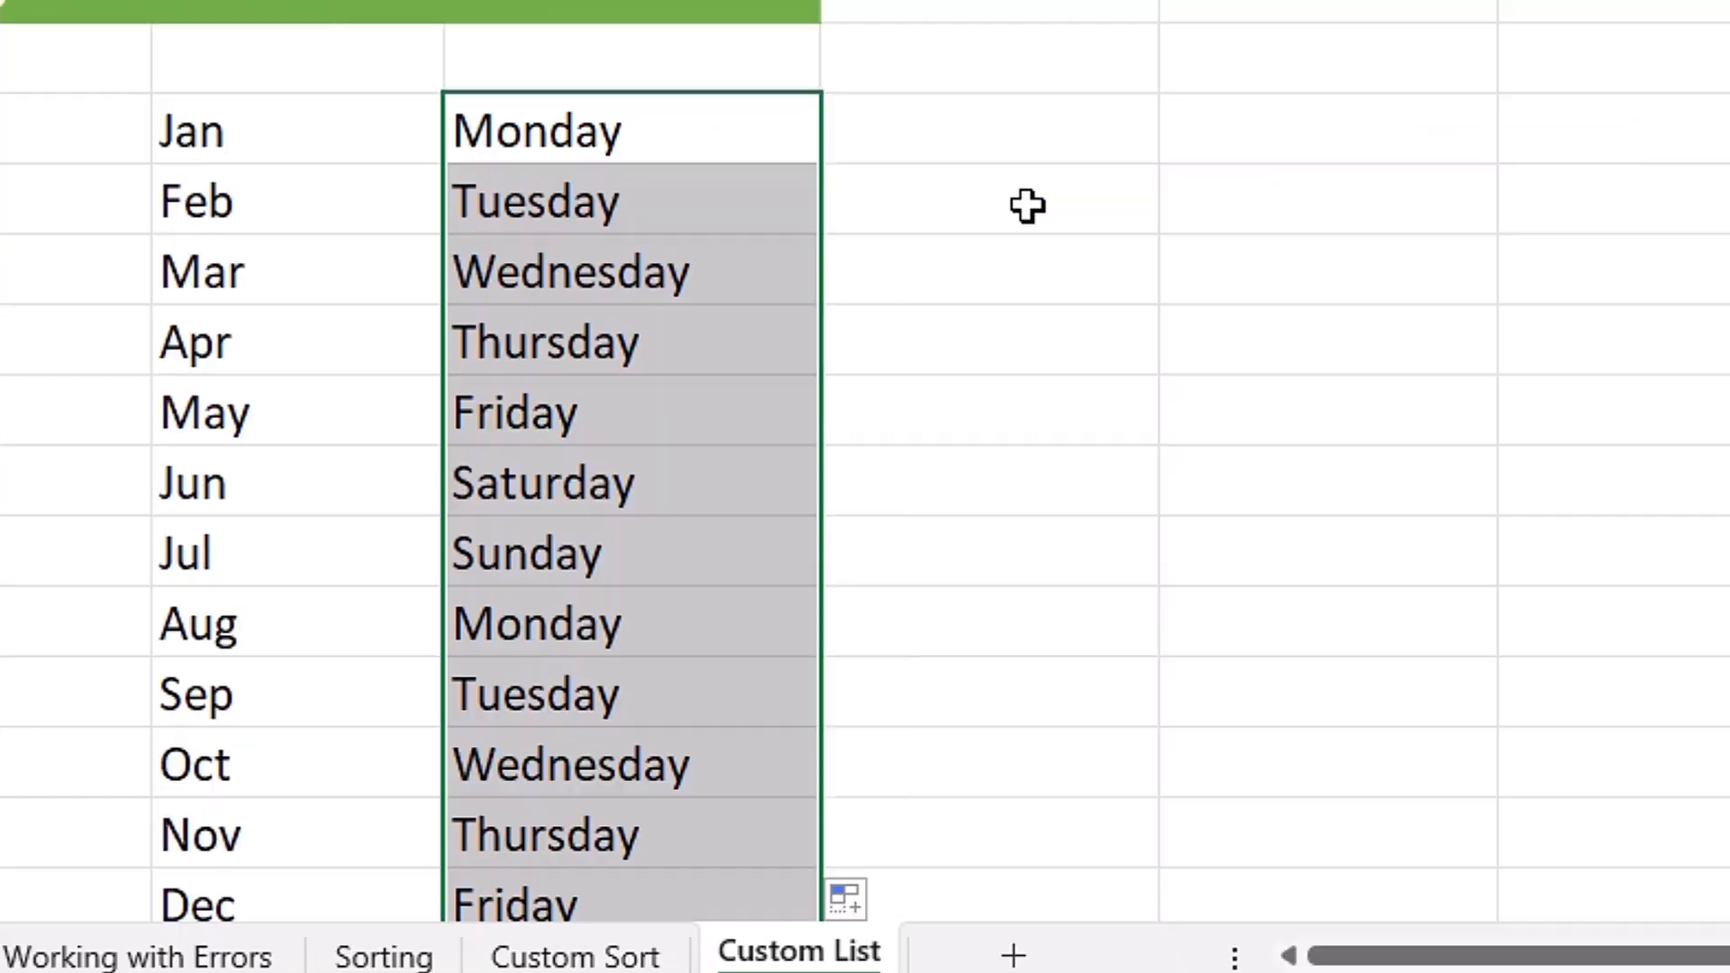
- Enter the number 1 in E3 and fill it down to E13 with the fill handle
click(994, 127)
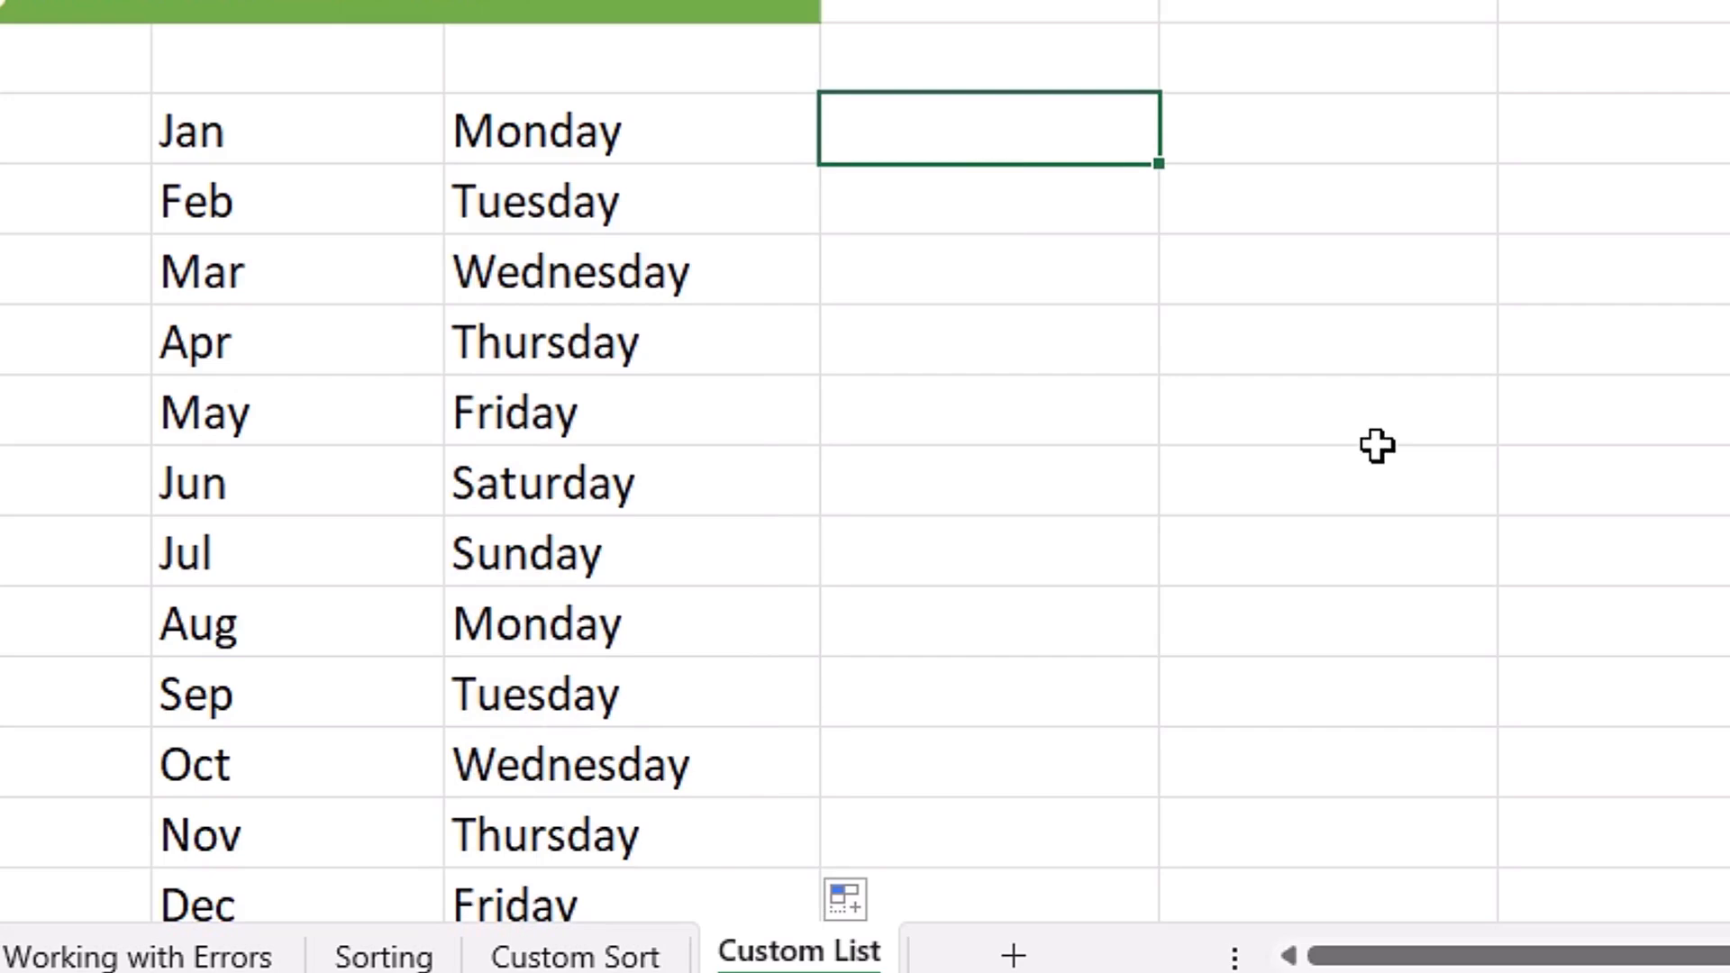
key(ctrl+Return)
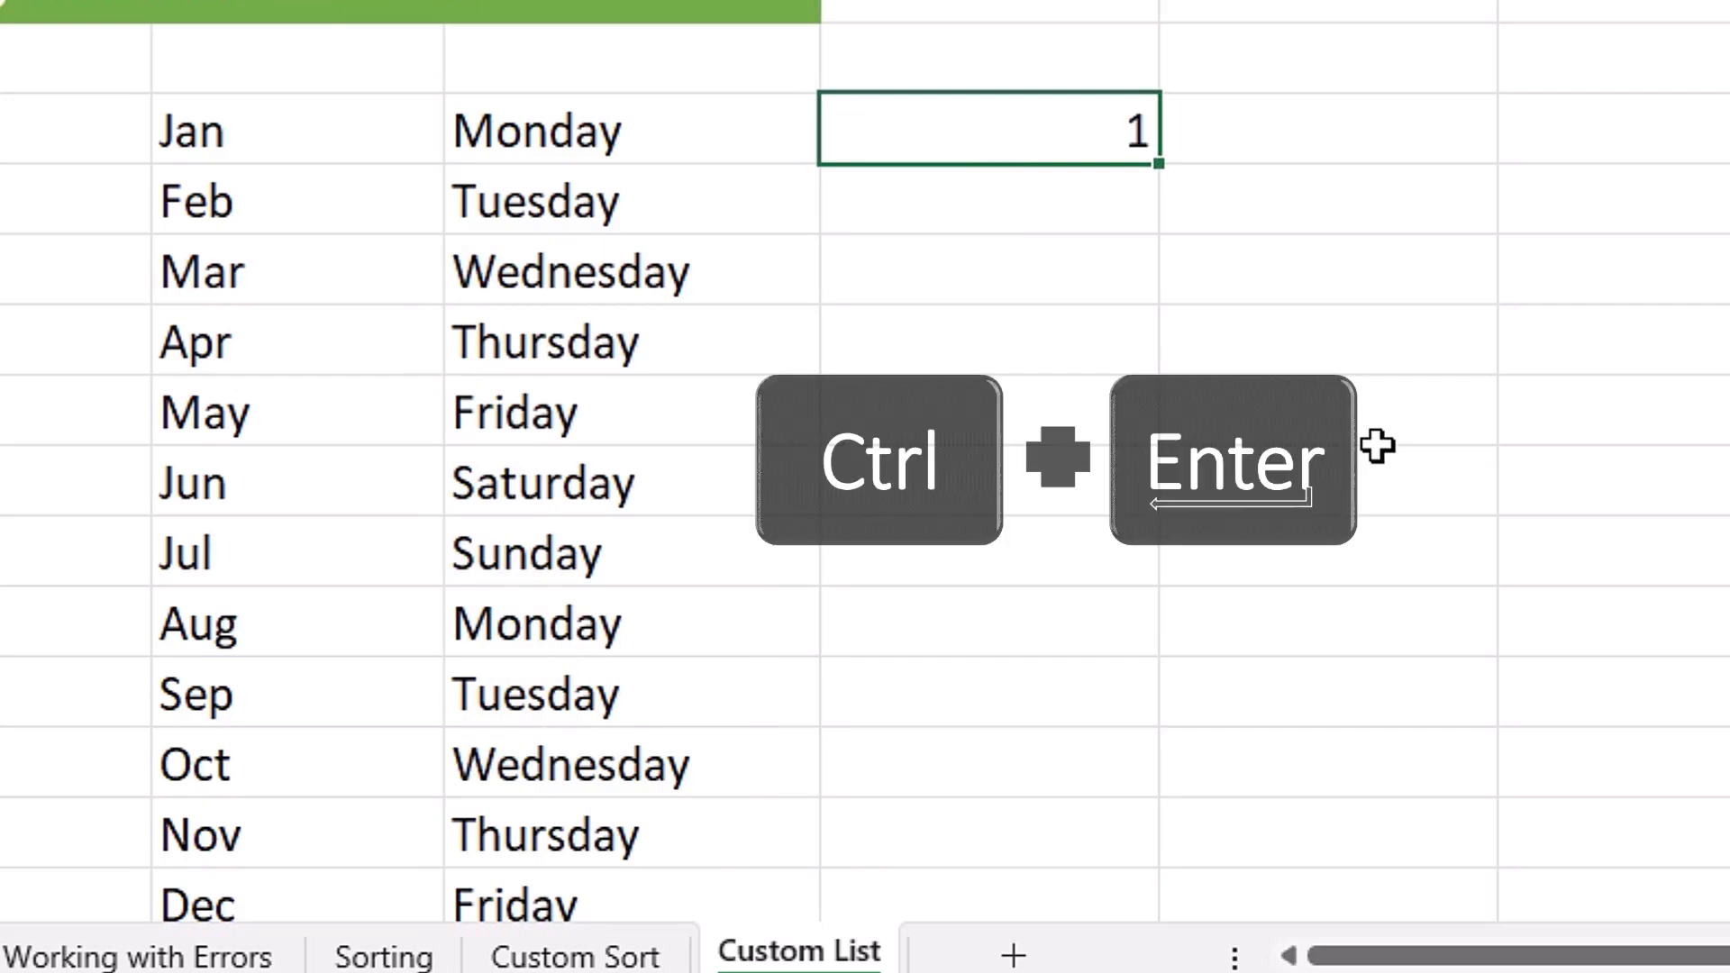
drag(1162, 160, 1193, 846)
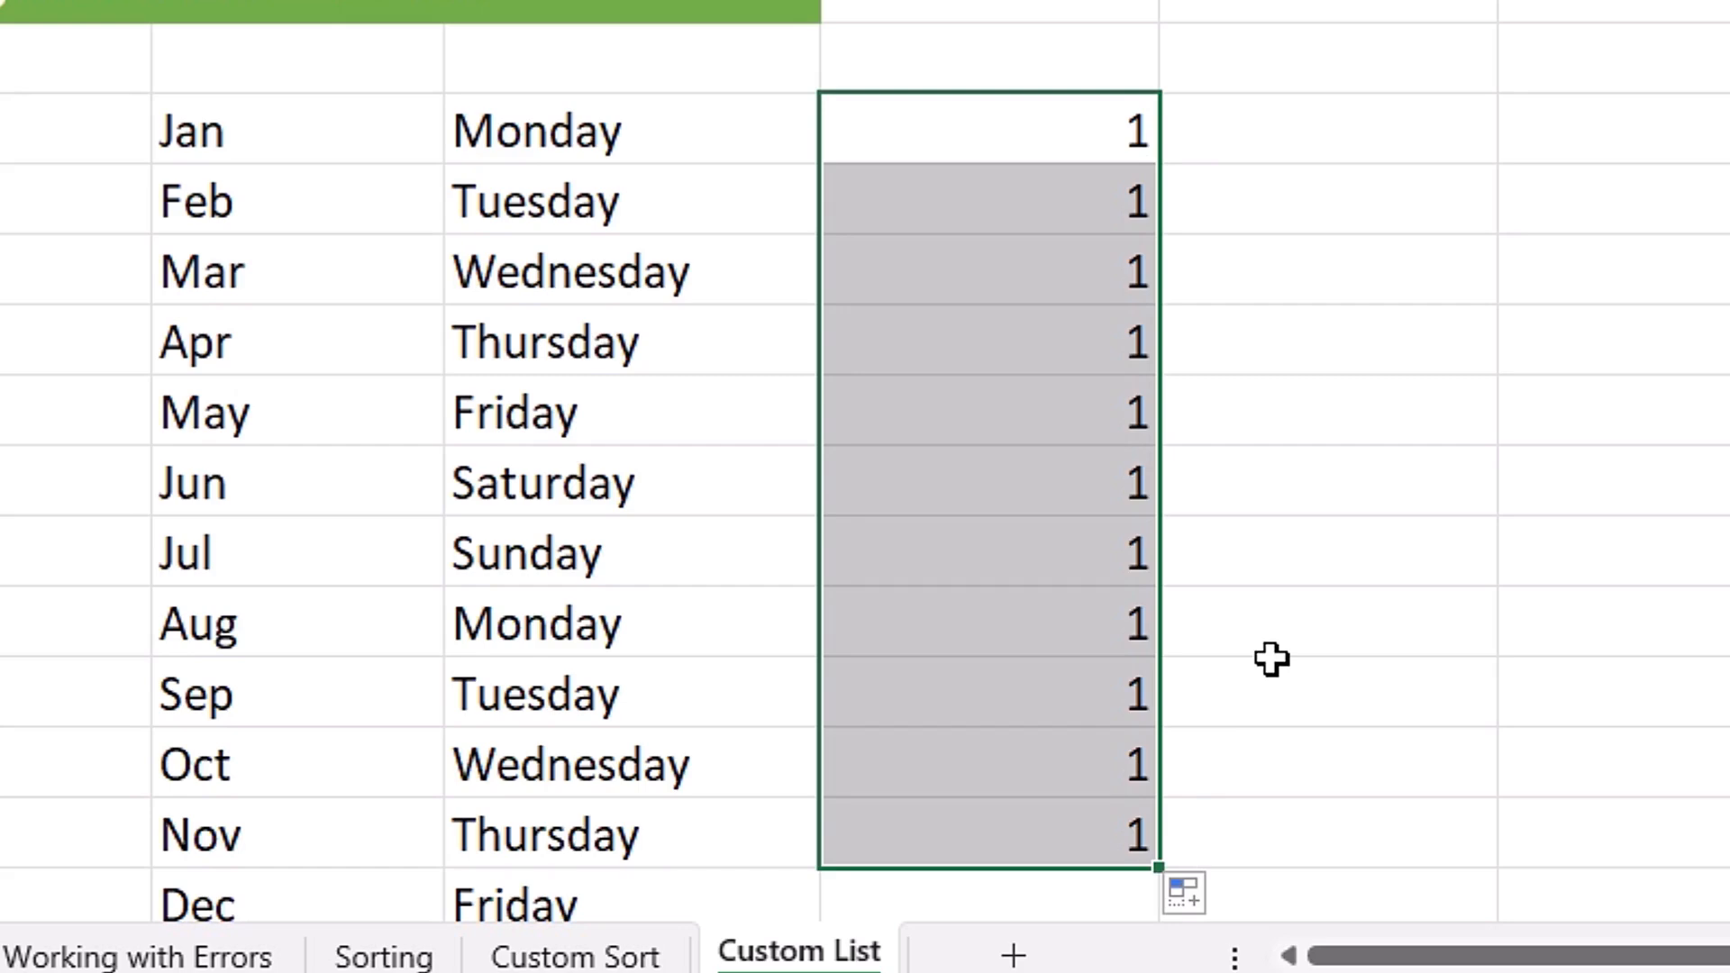
- Enter the letter A in F3 and fill it down to F14 with the fill handle
click(1279, 127)
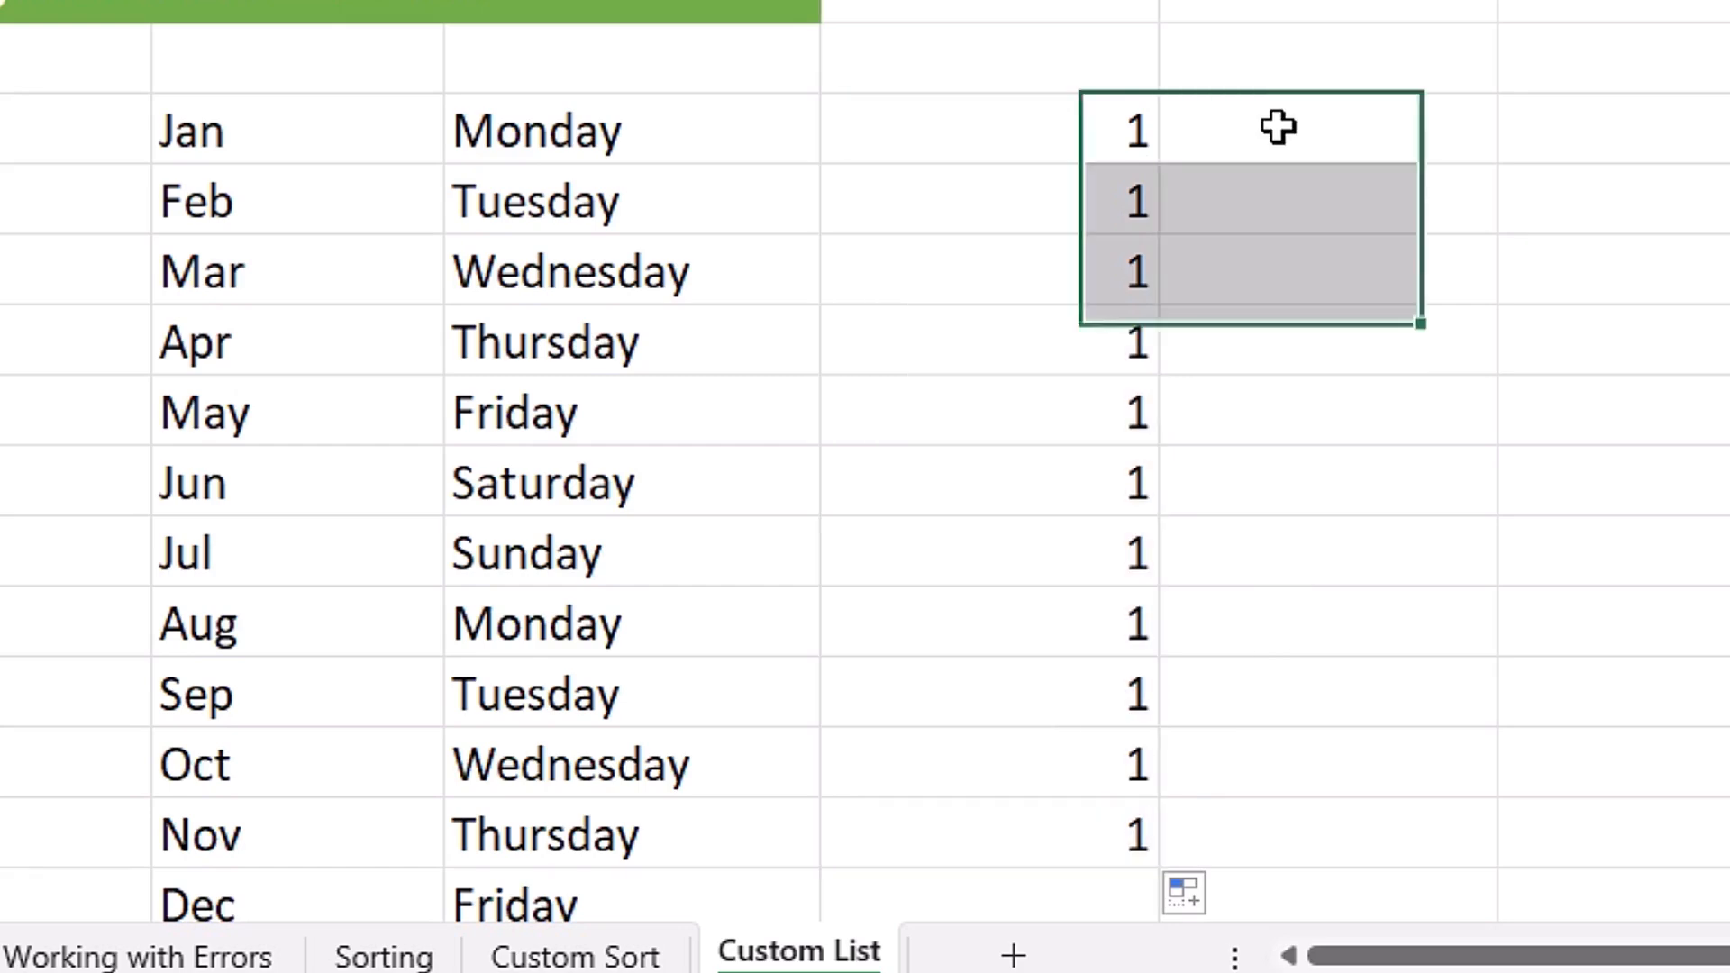
text(A)
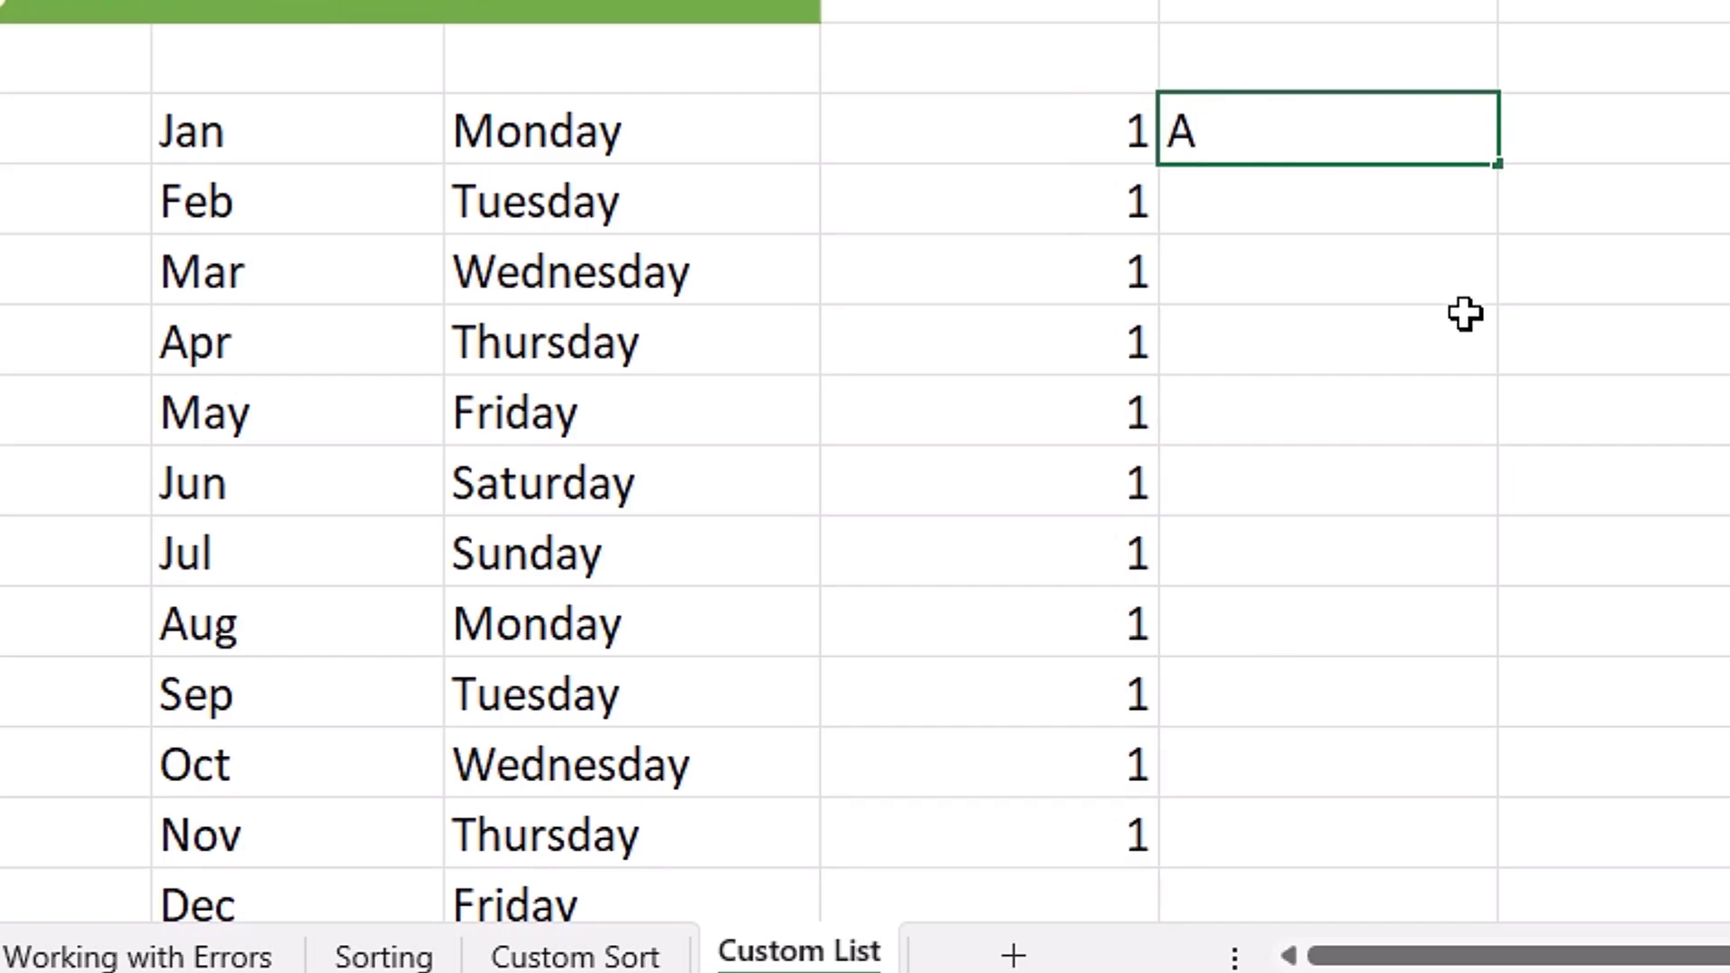
key(ctrl+Return)
drag(1497, 164, 1589, 905)
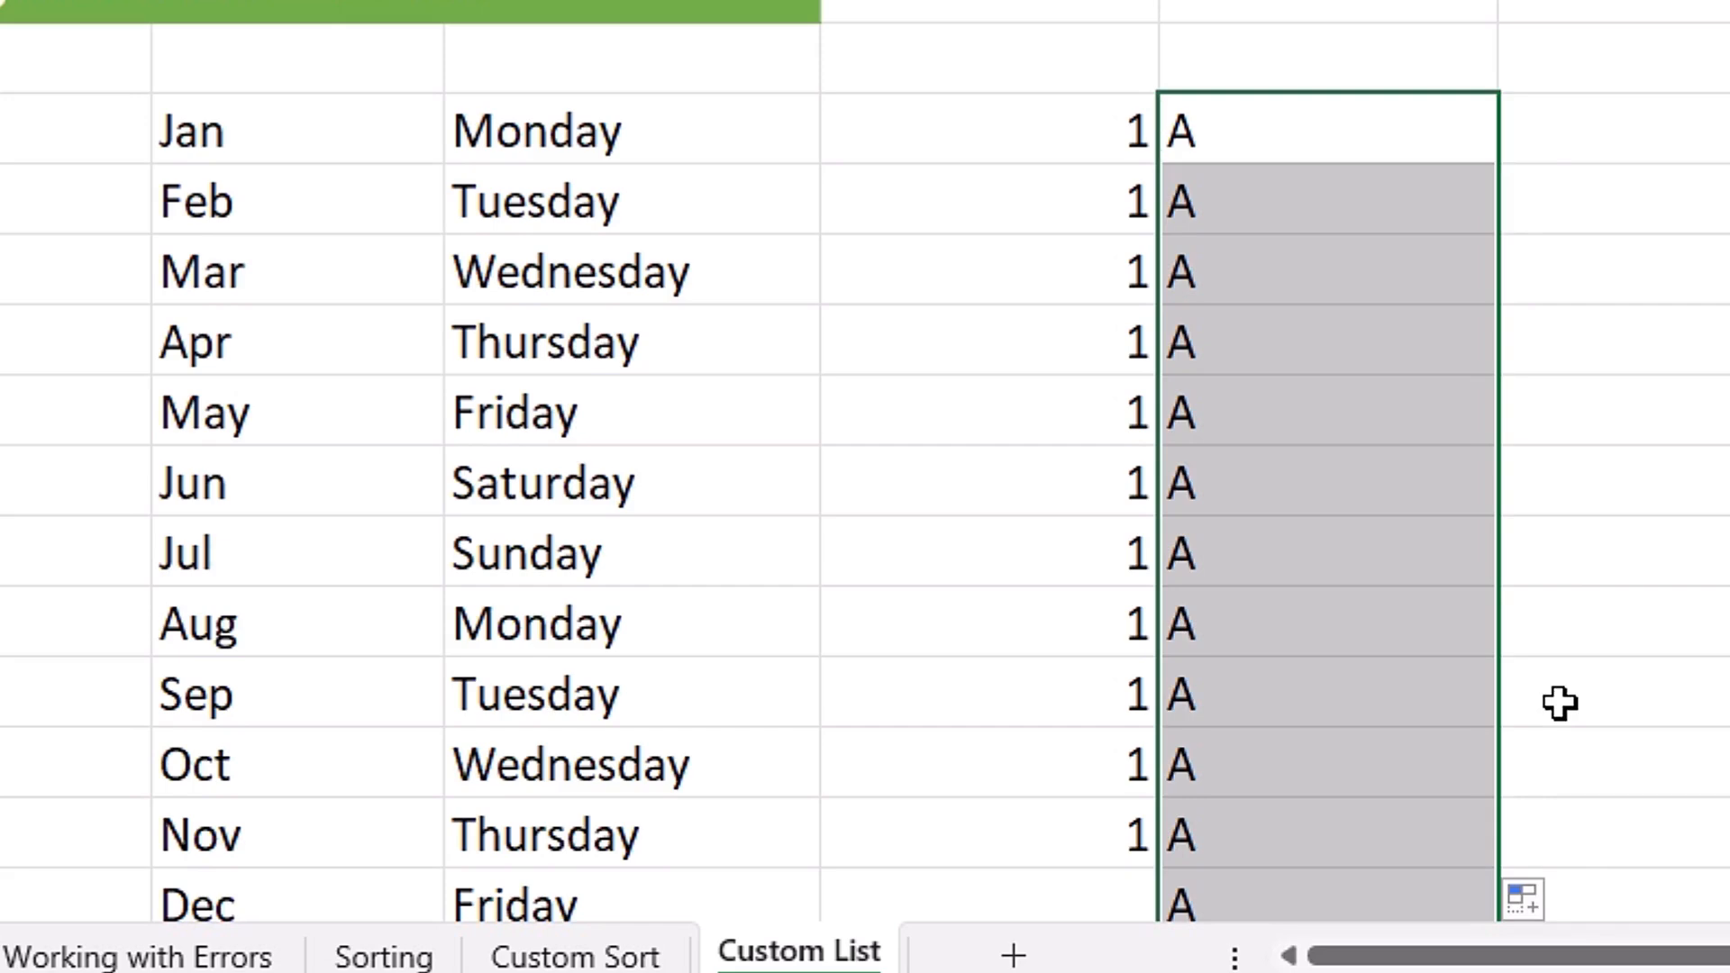
click(1725, 694)
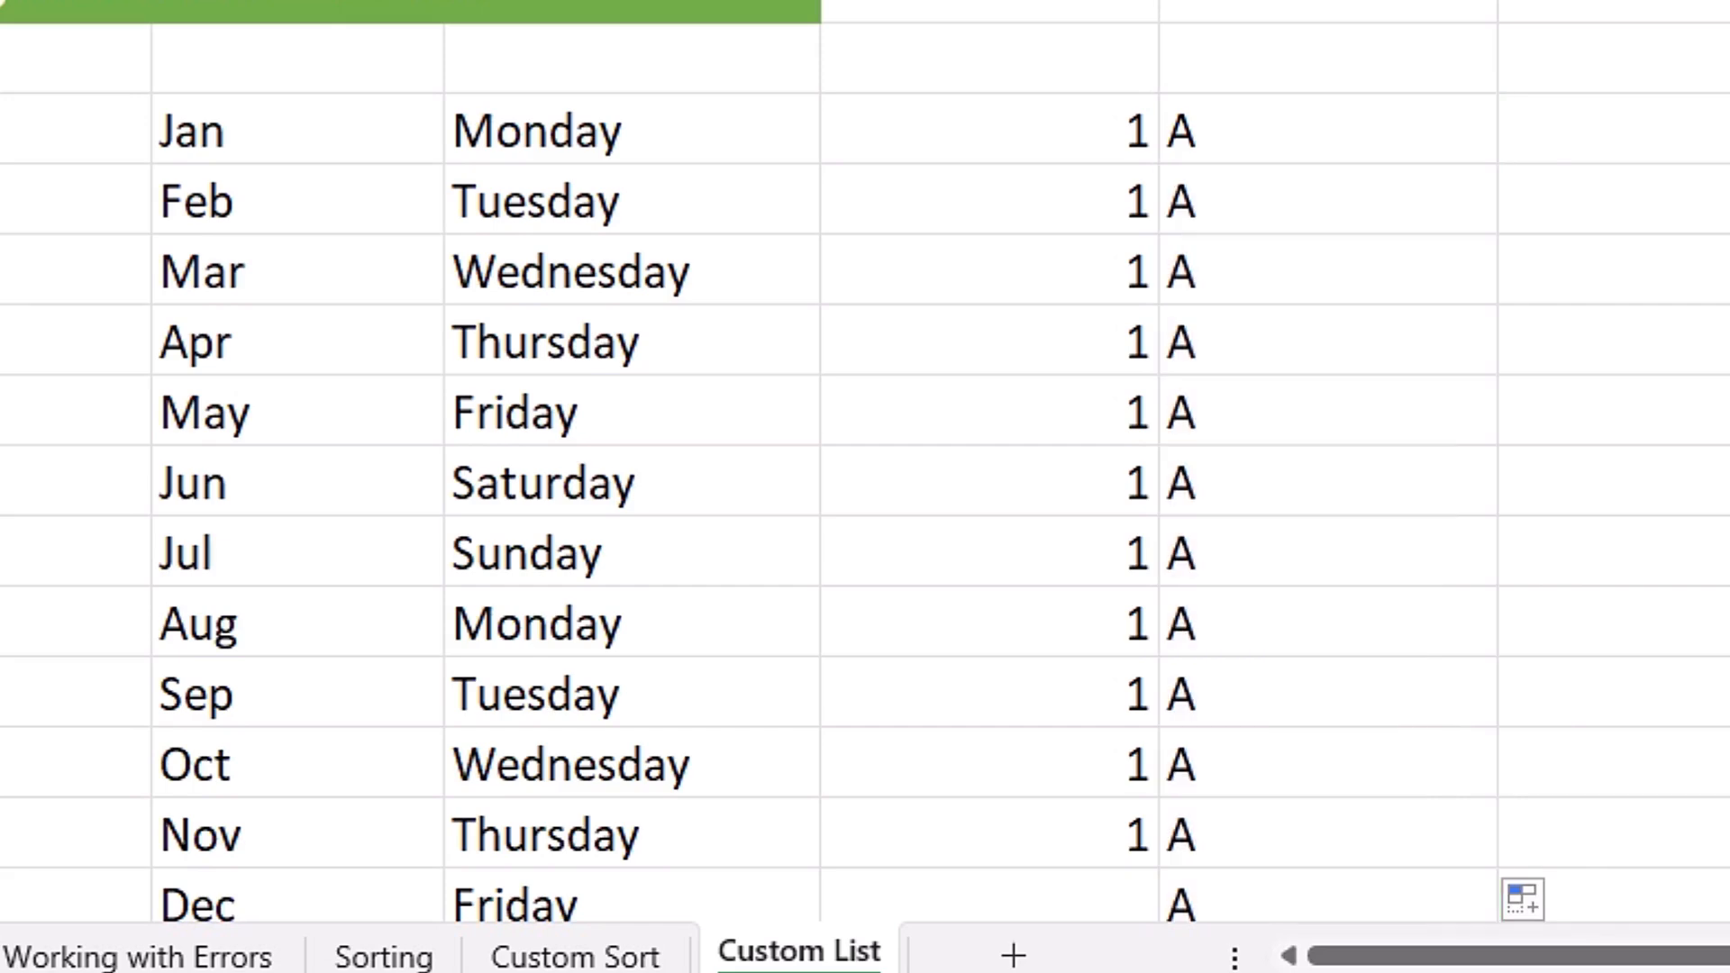
drag(5, 131, 5, 835)
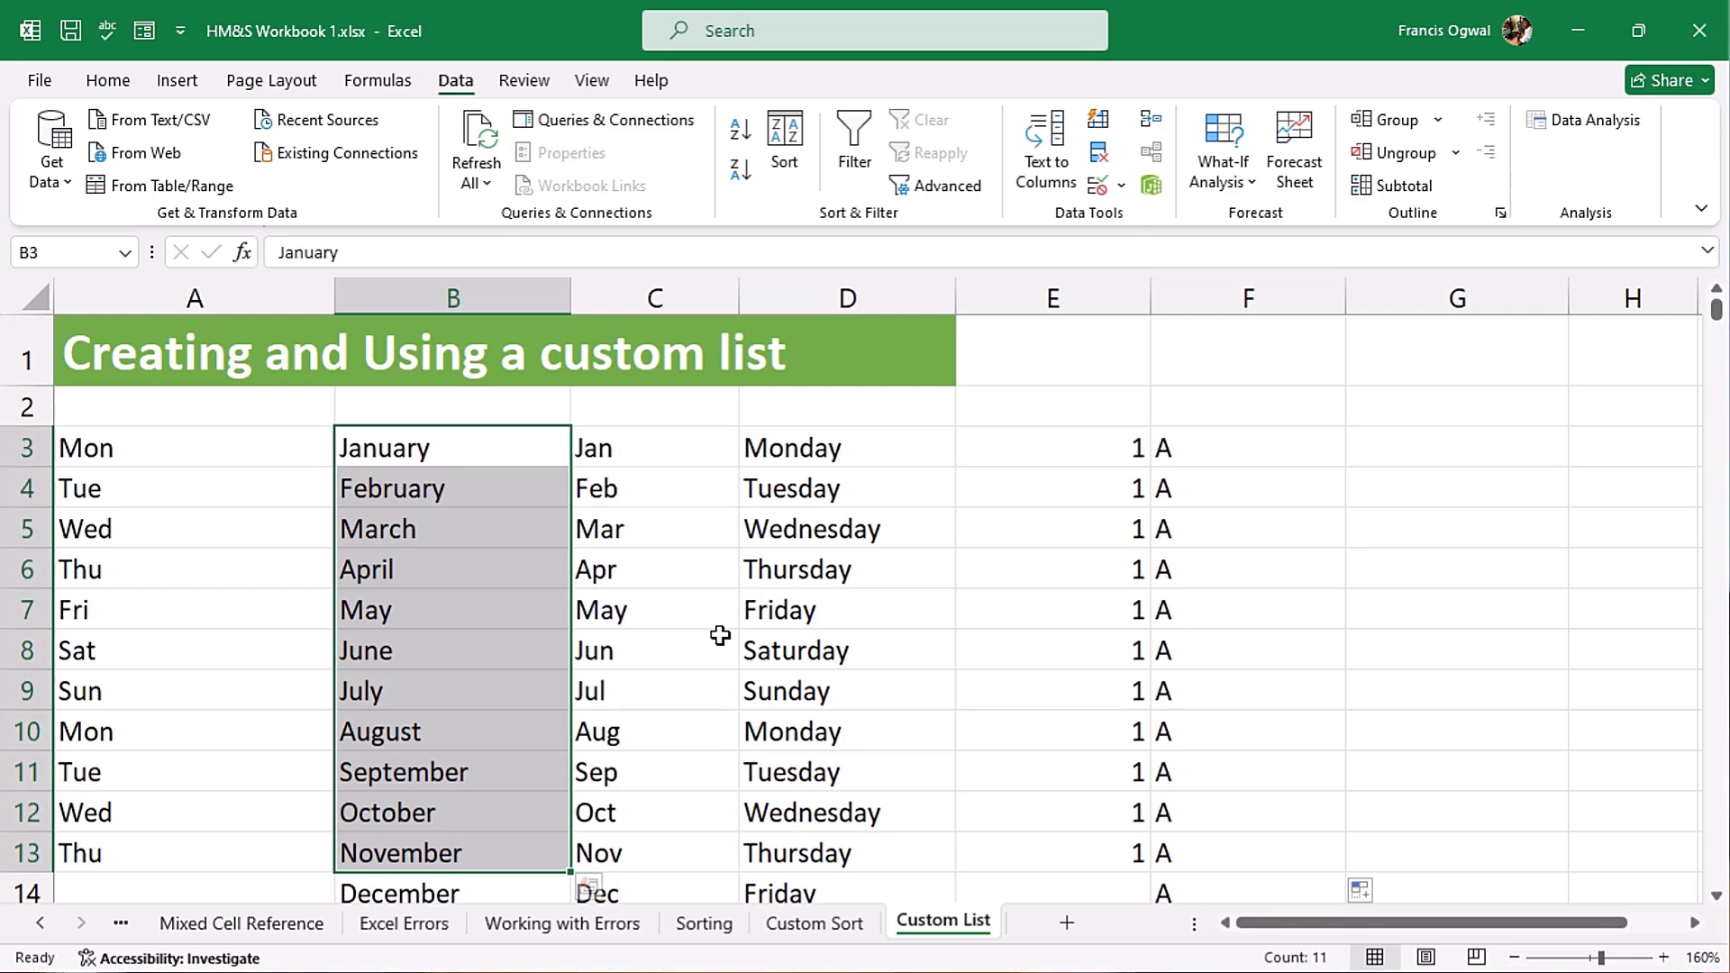
click(512, 521)
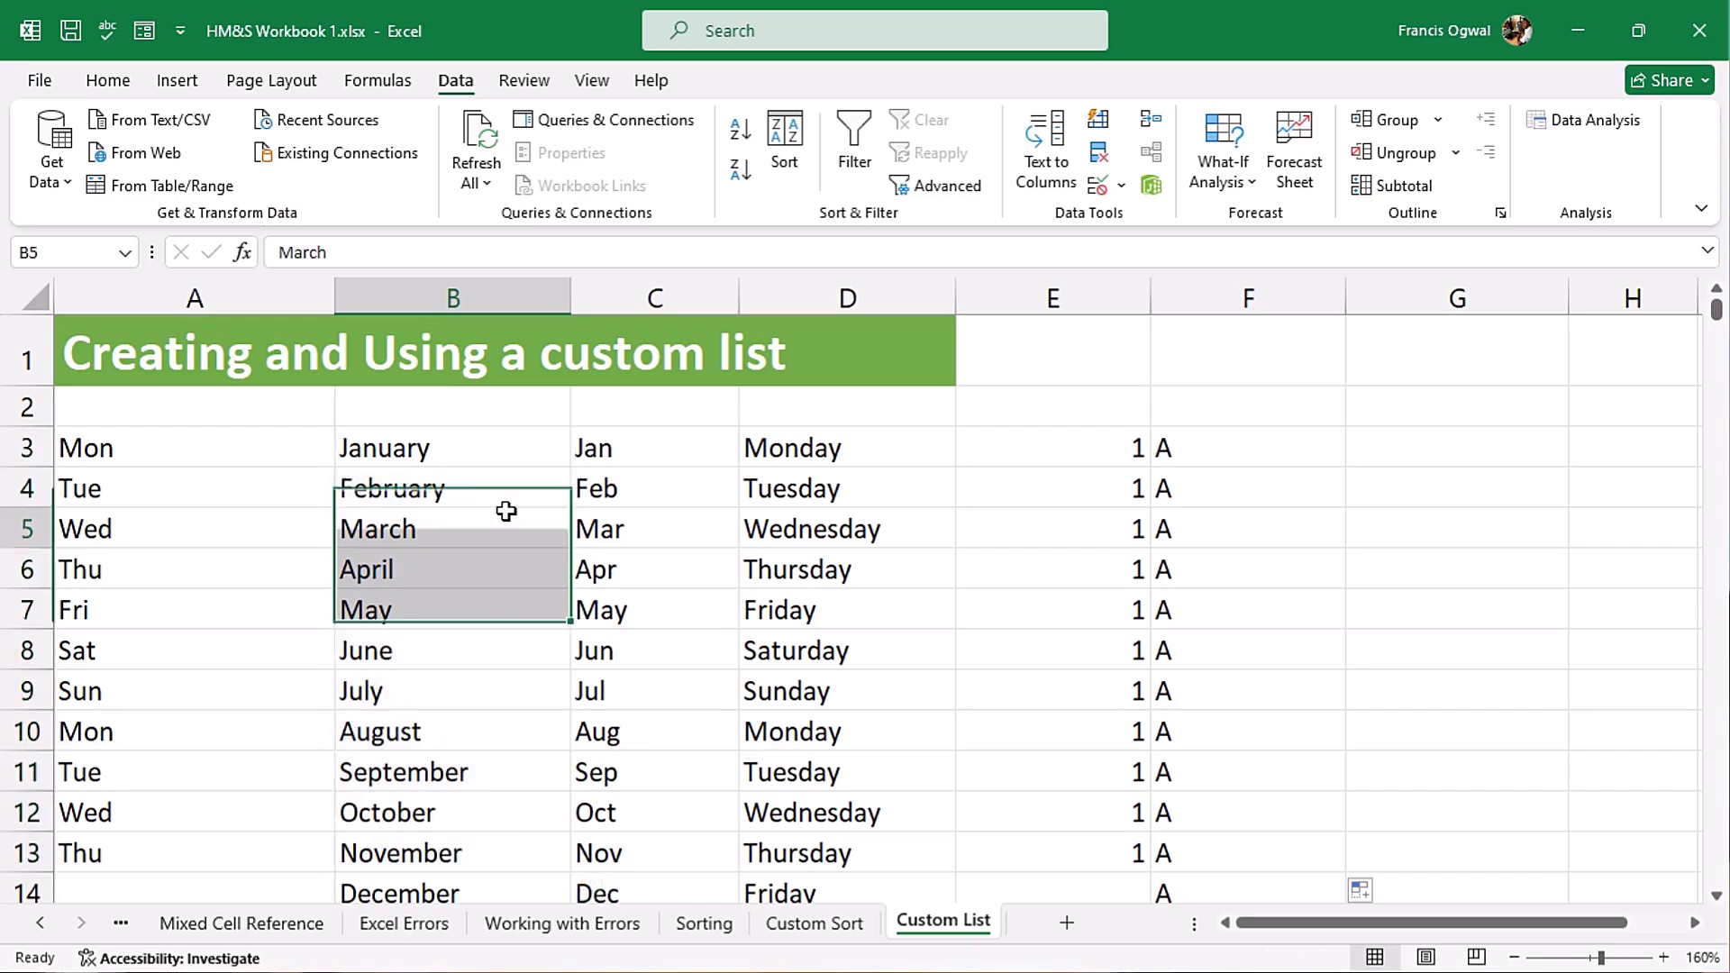
- Review the existing custom lists through the advanced Excel options, and close the dialogs without making changes
click(40, 105)
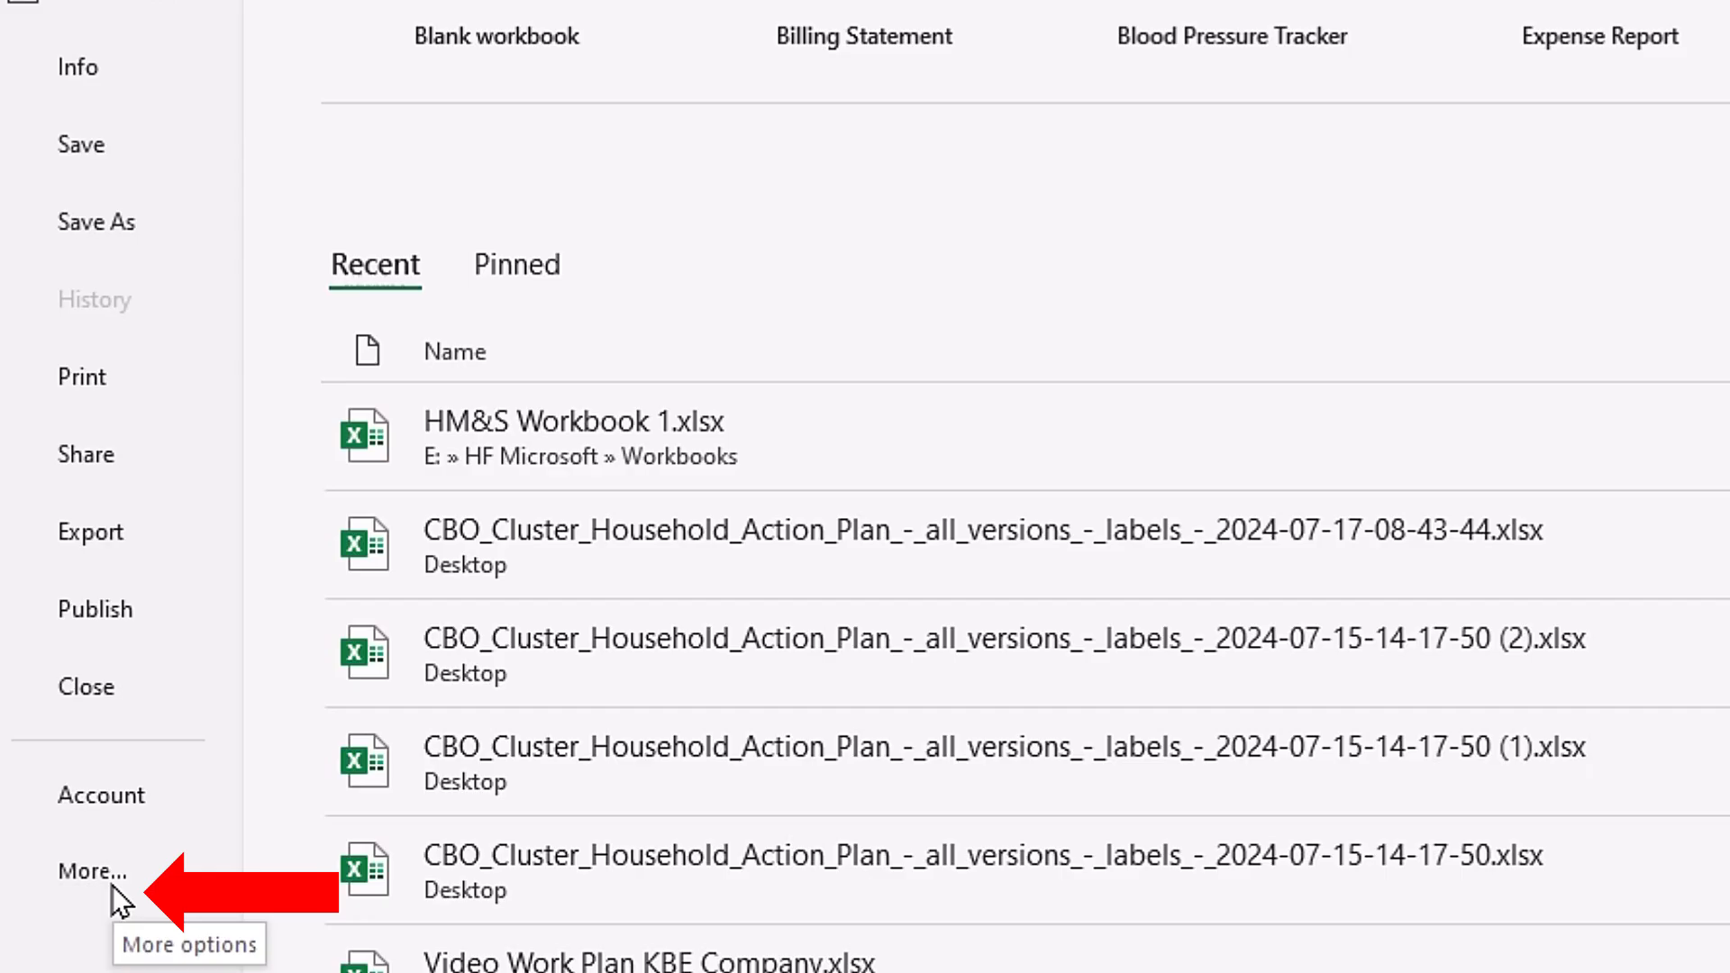
click(113, 885)
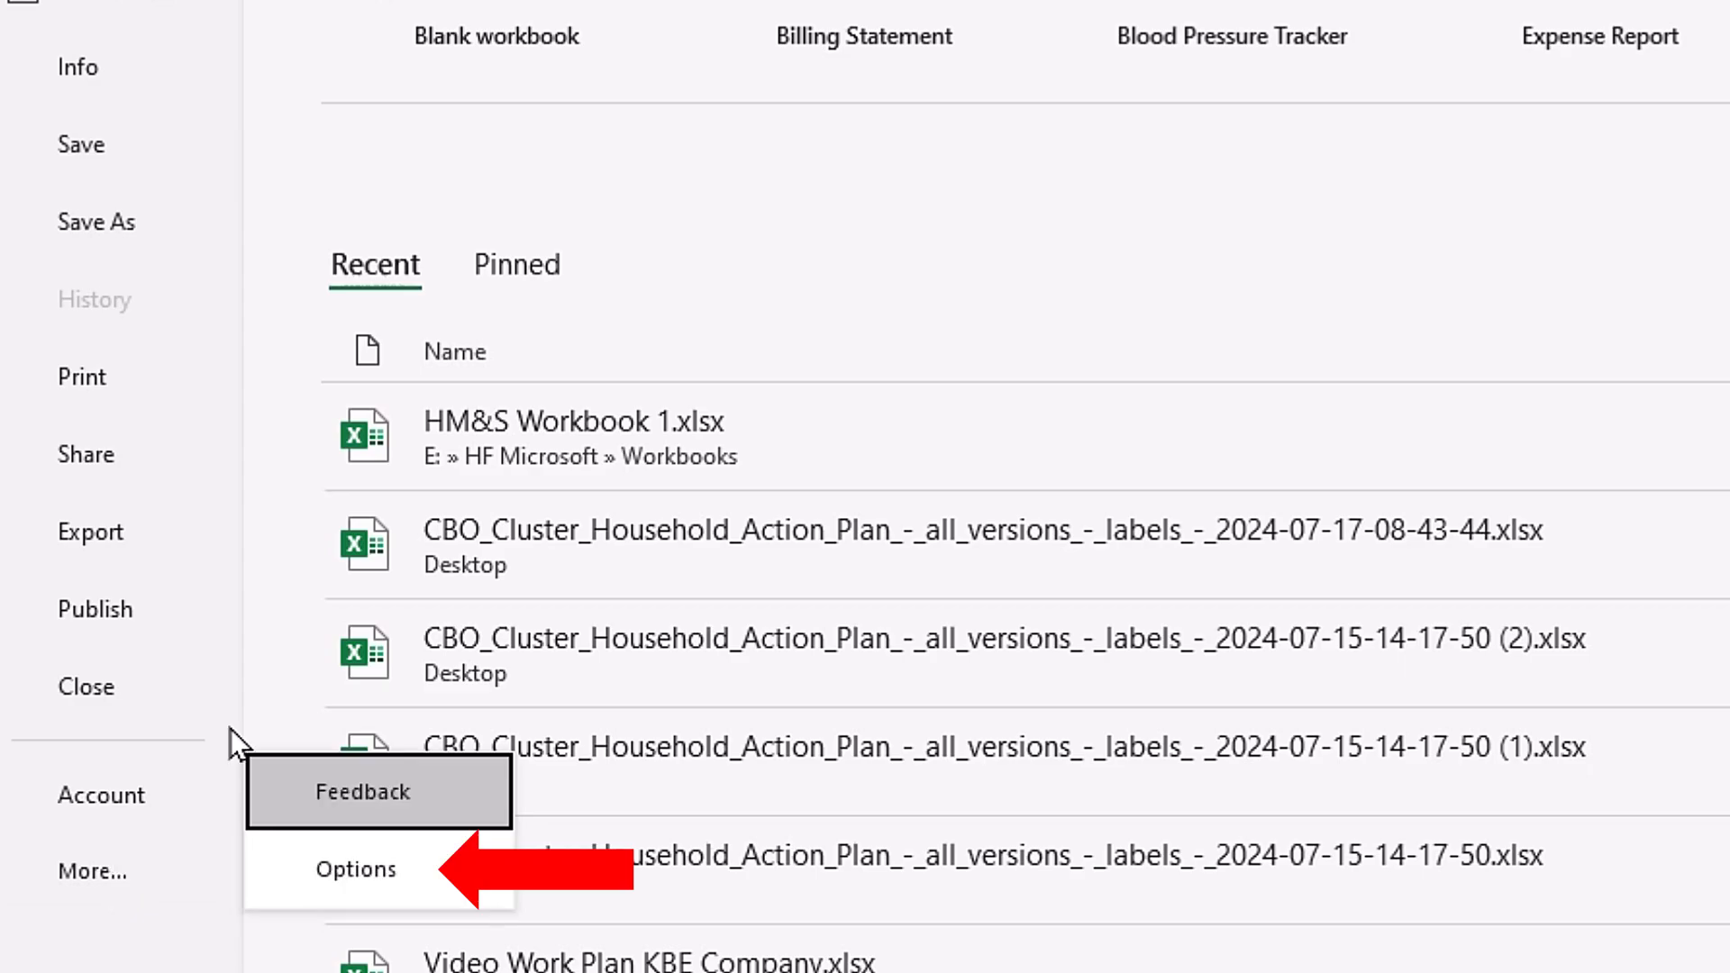
click(393, 865)
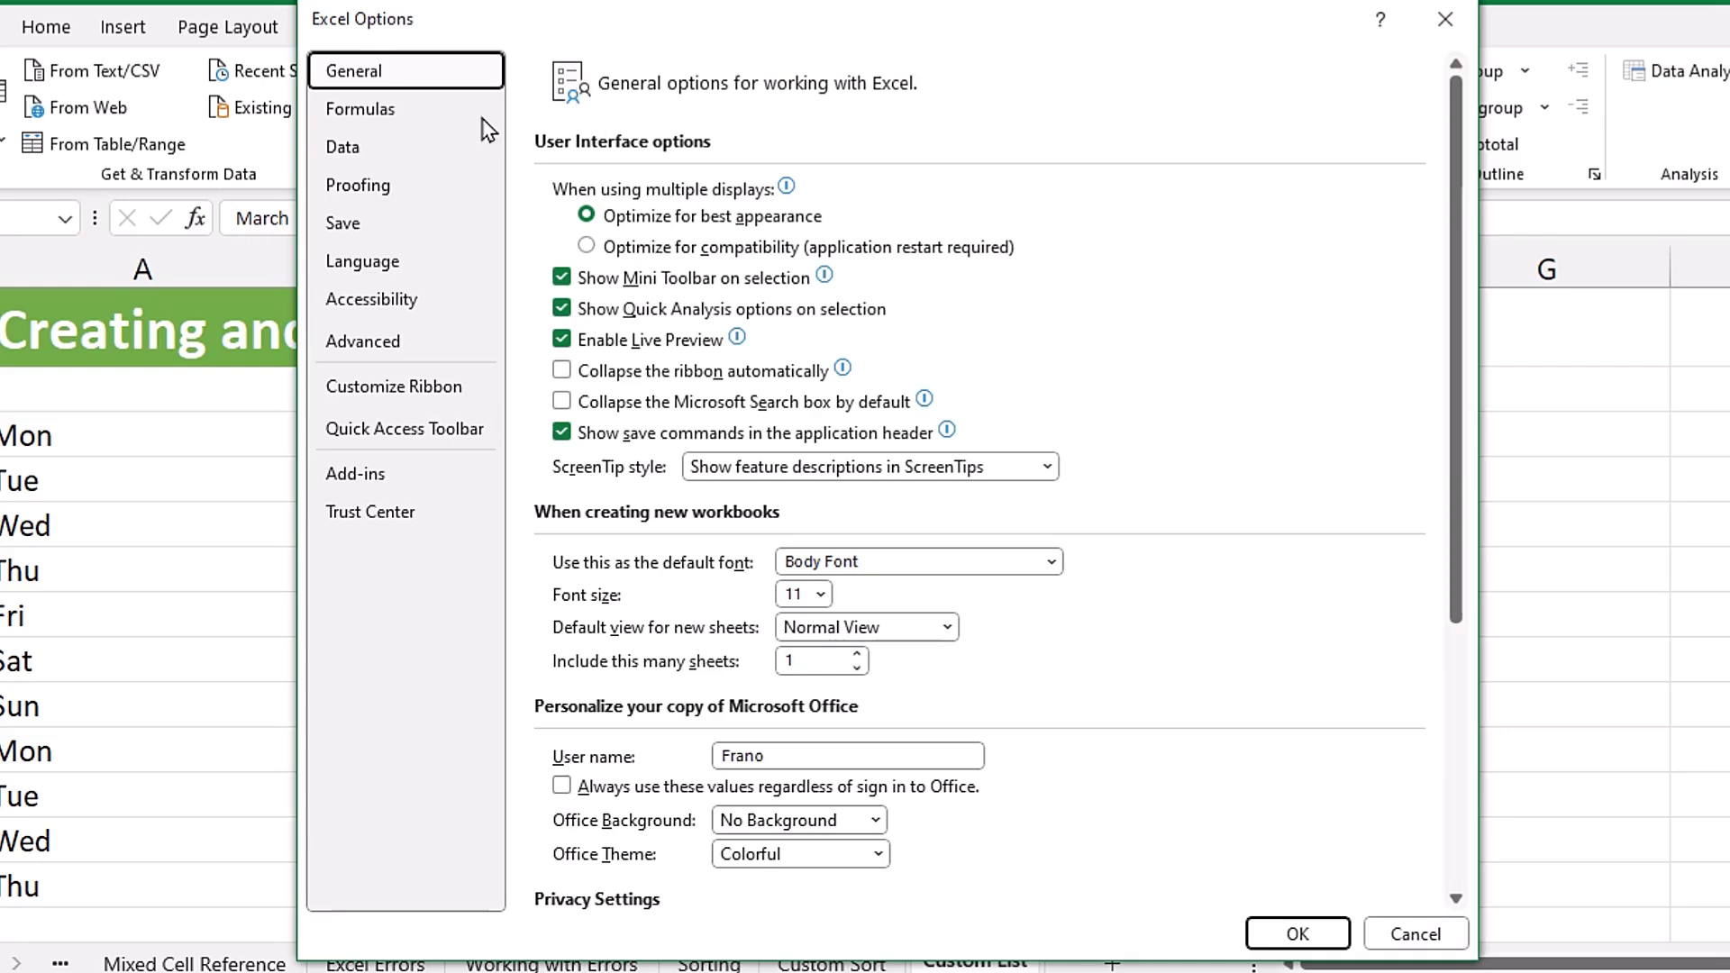
click(393, 343)
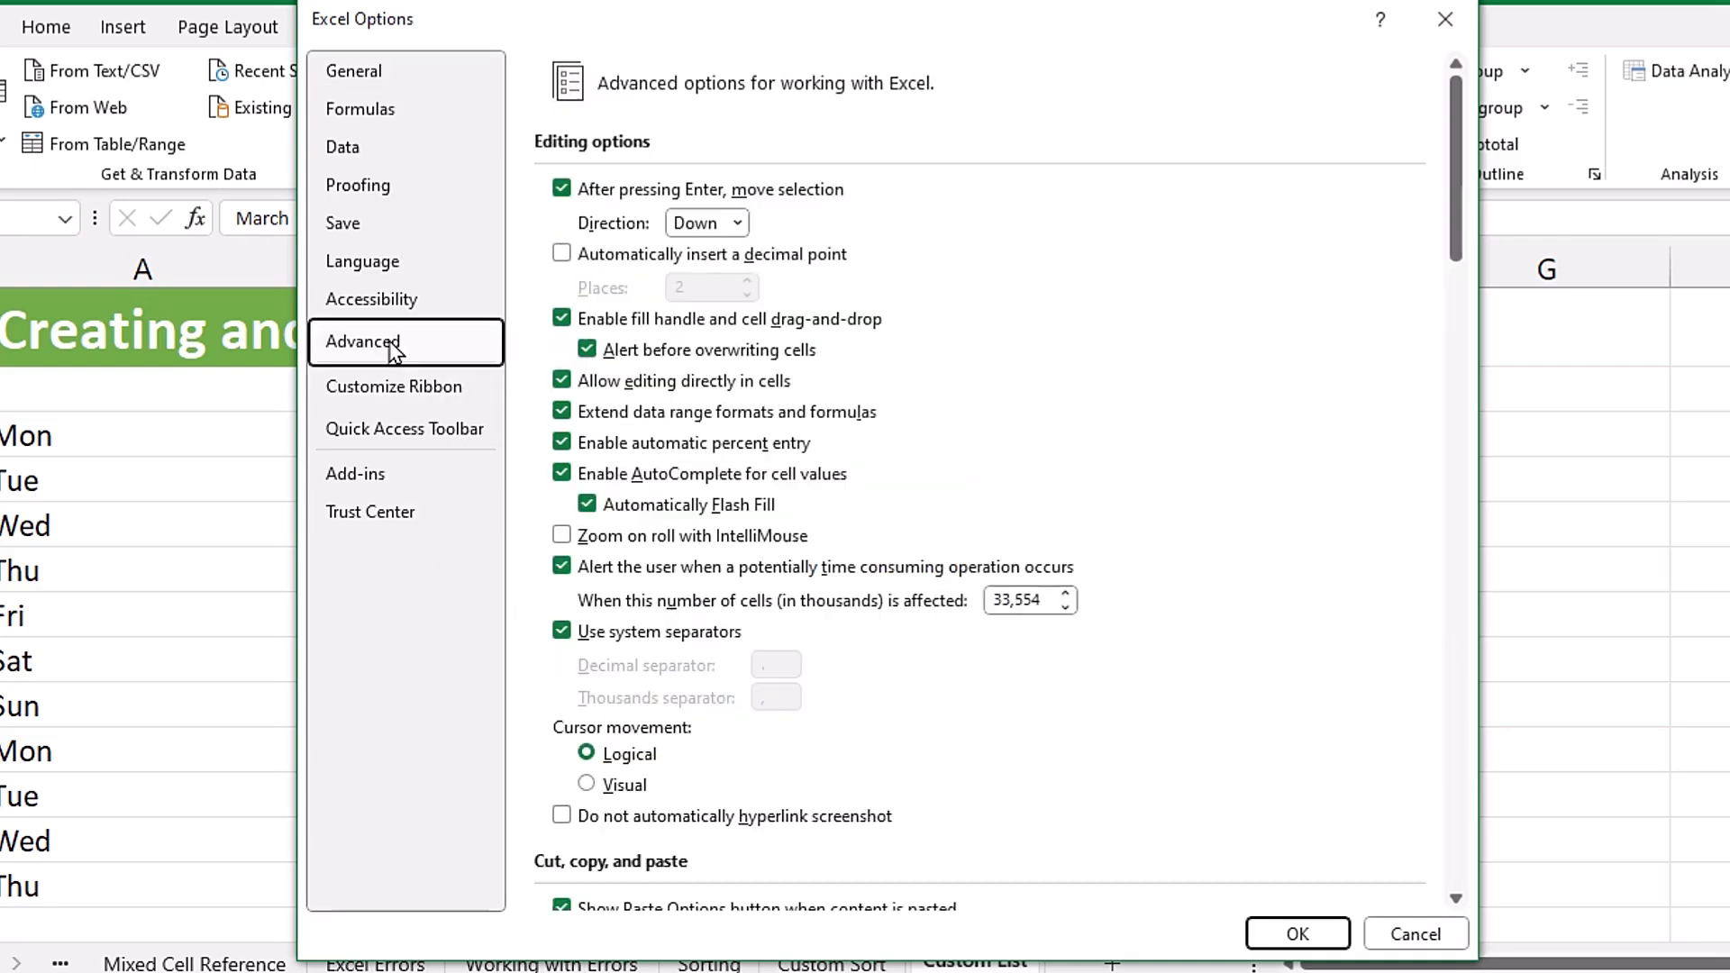
scroll(928, 345, down, 10)
scroll(928, 345, down, 20)
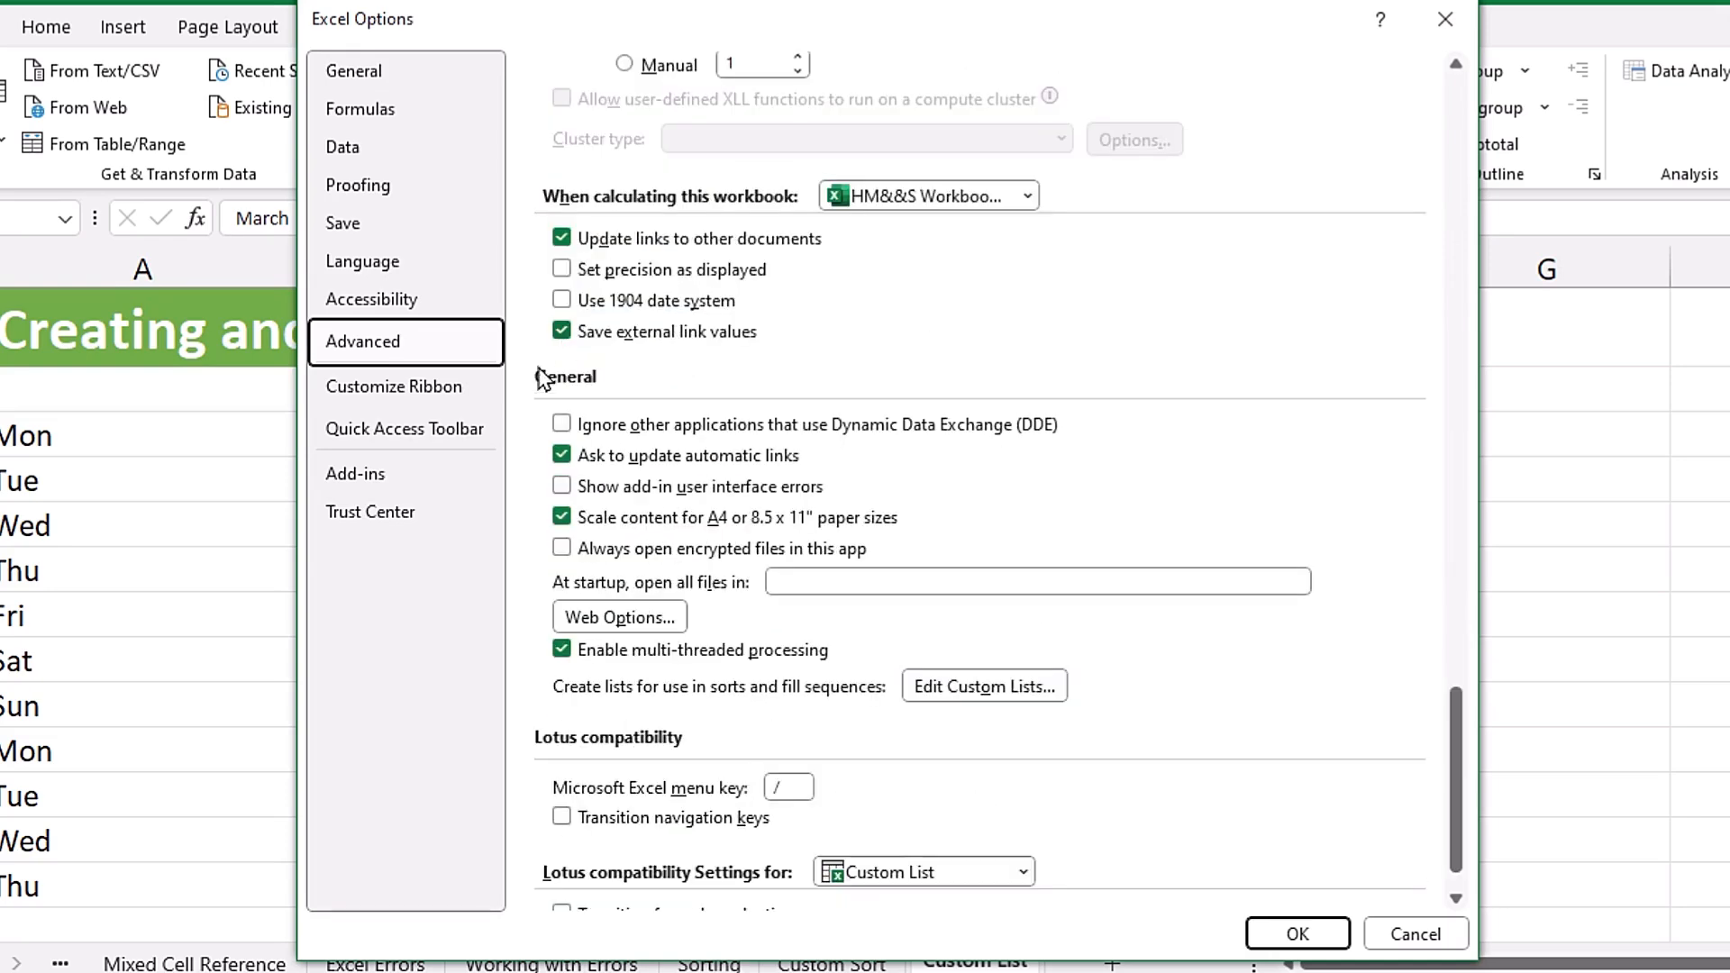
click(982, 688)
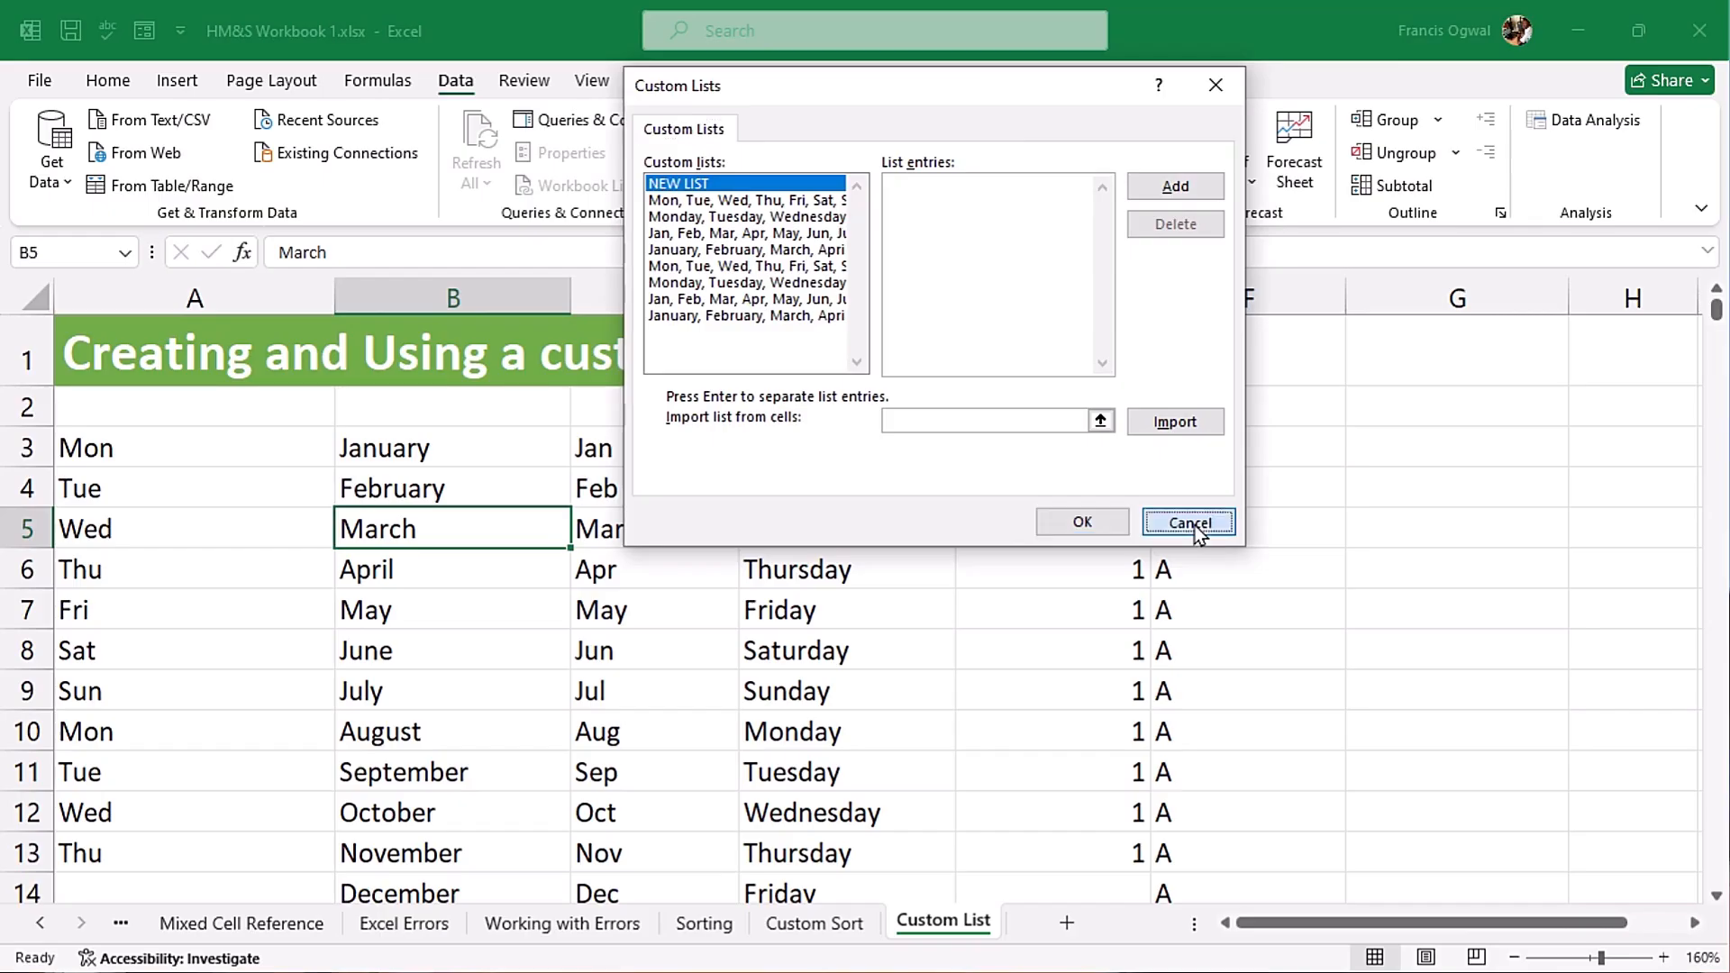
click(1363, 902)
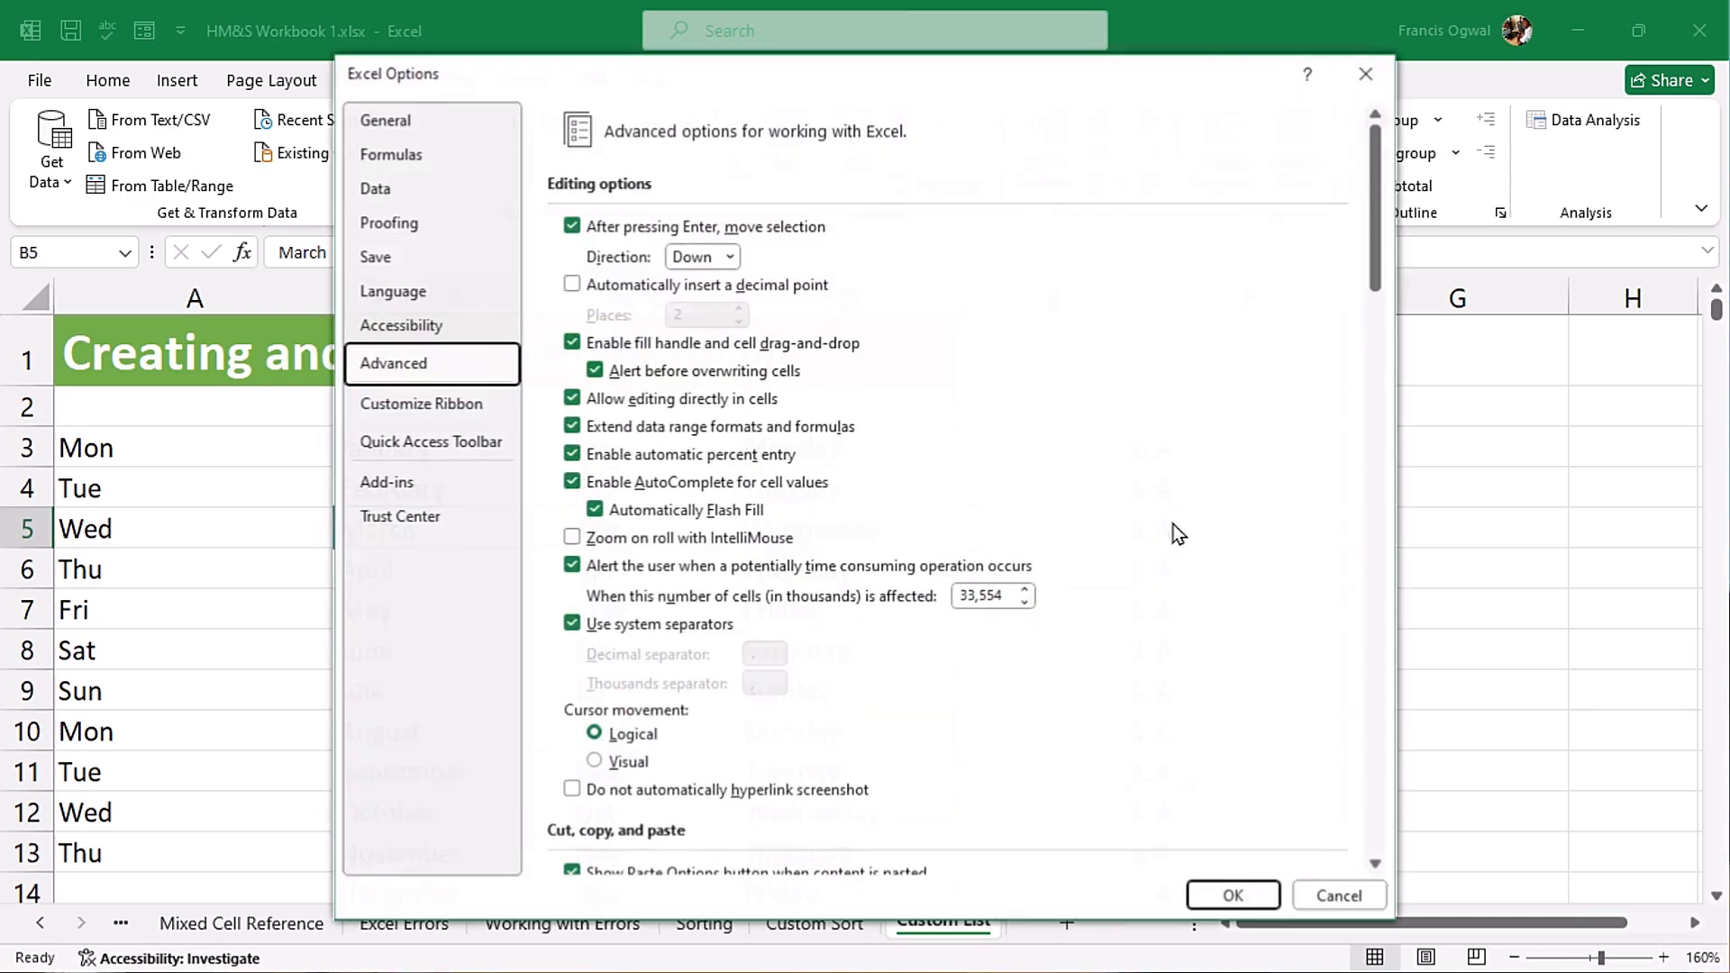
click(1348, 901)
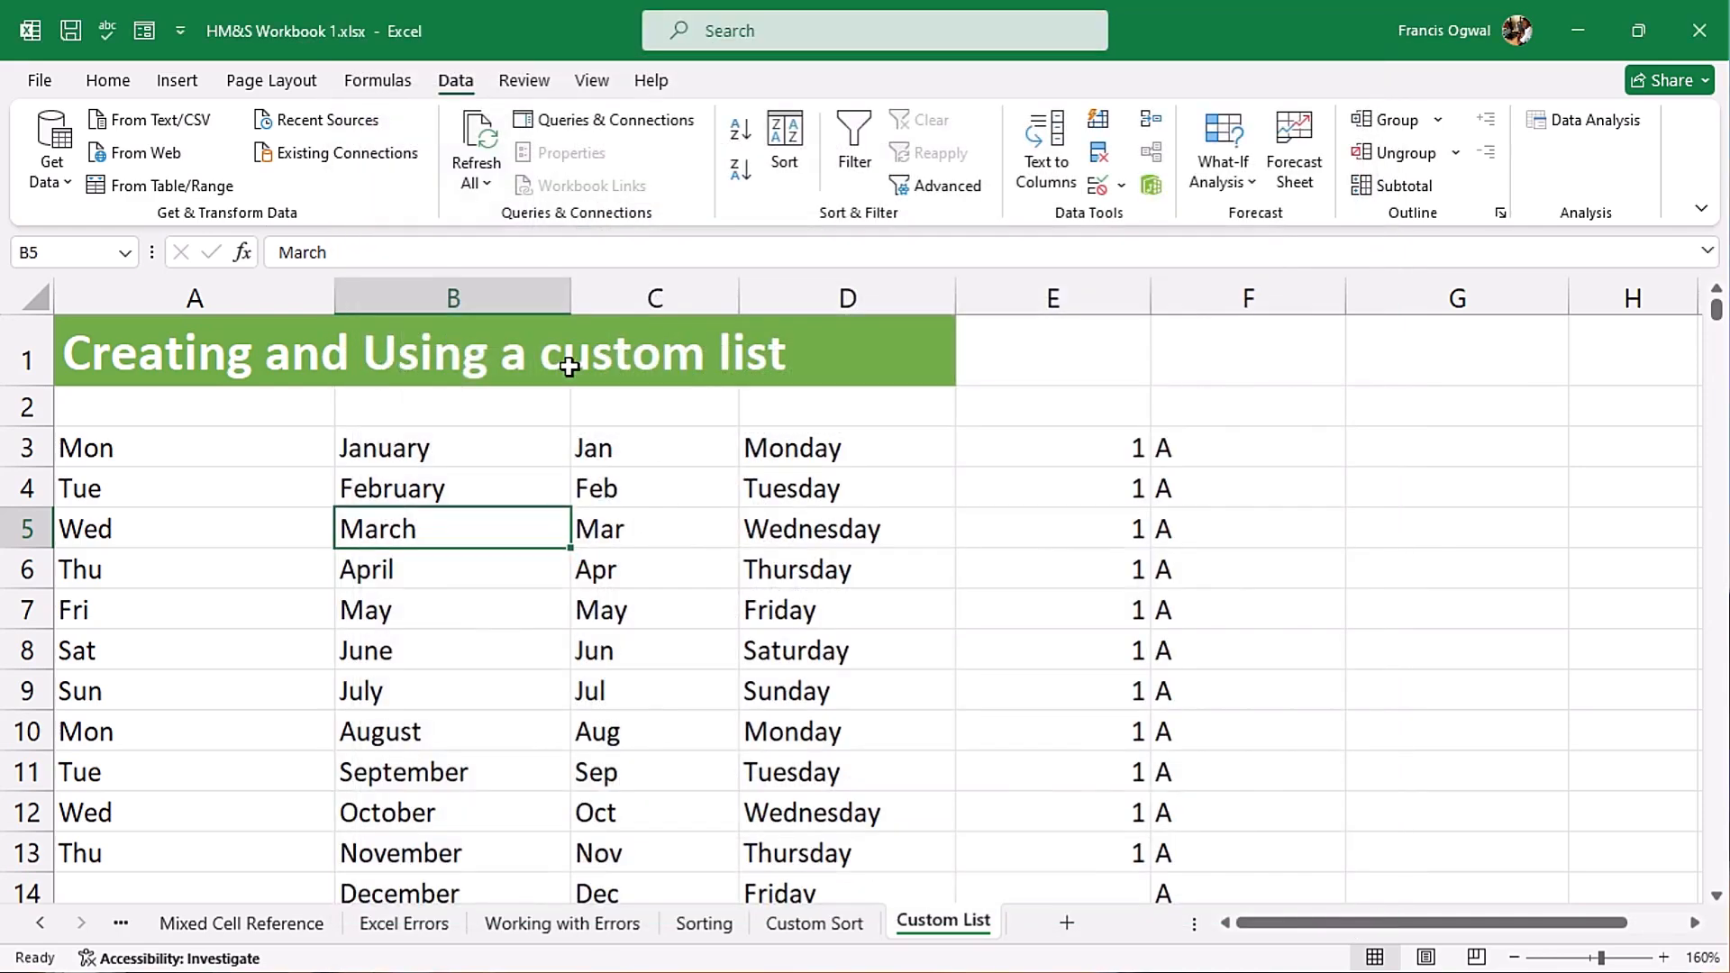
click(788, 489)
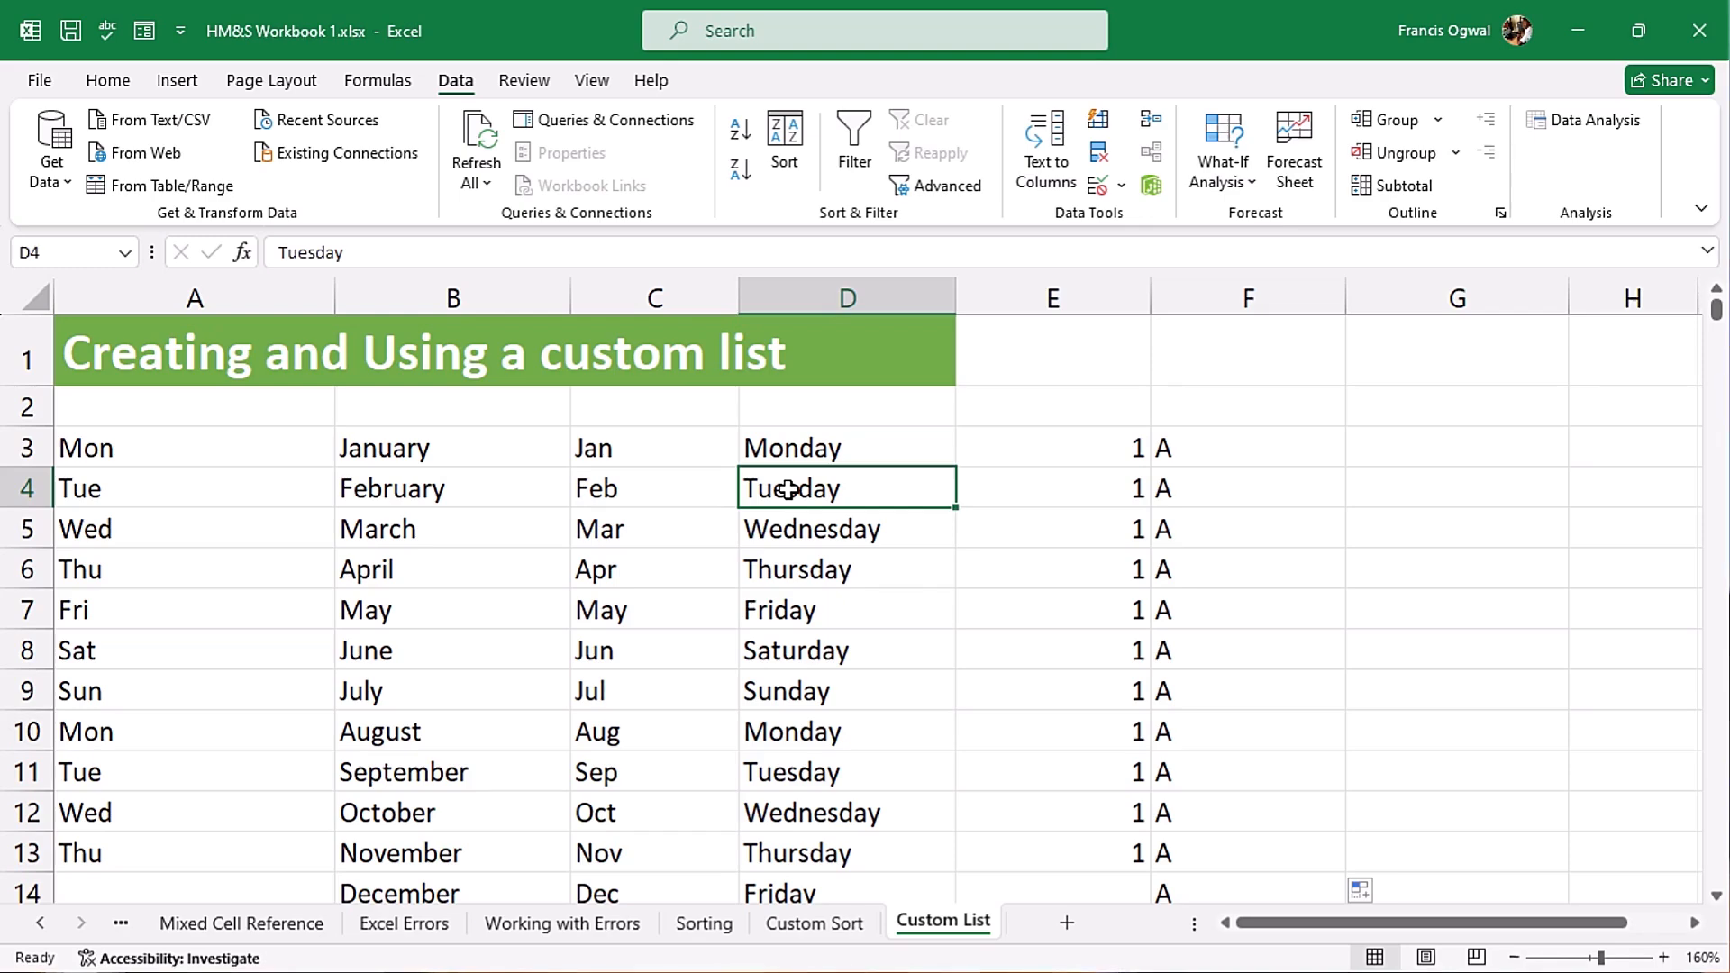
click(40, 80)
click(79, 893)
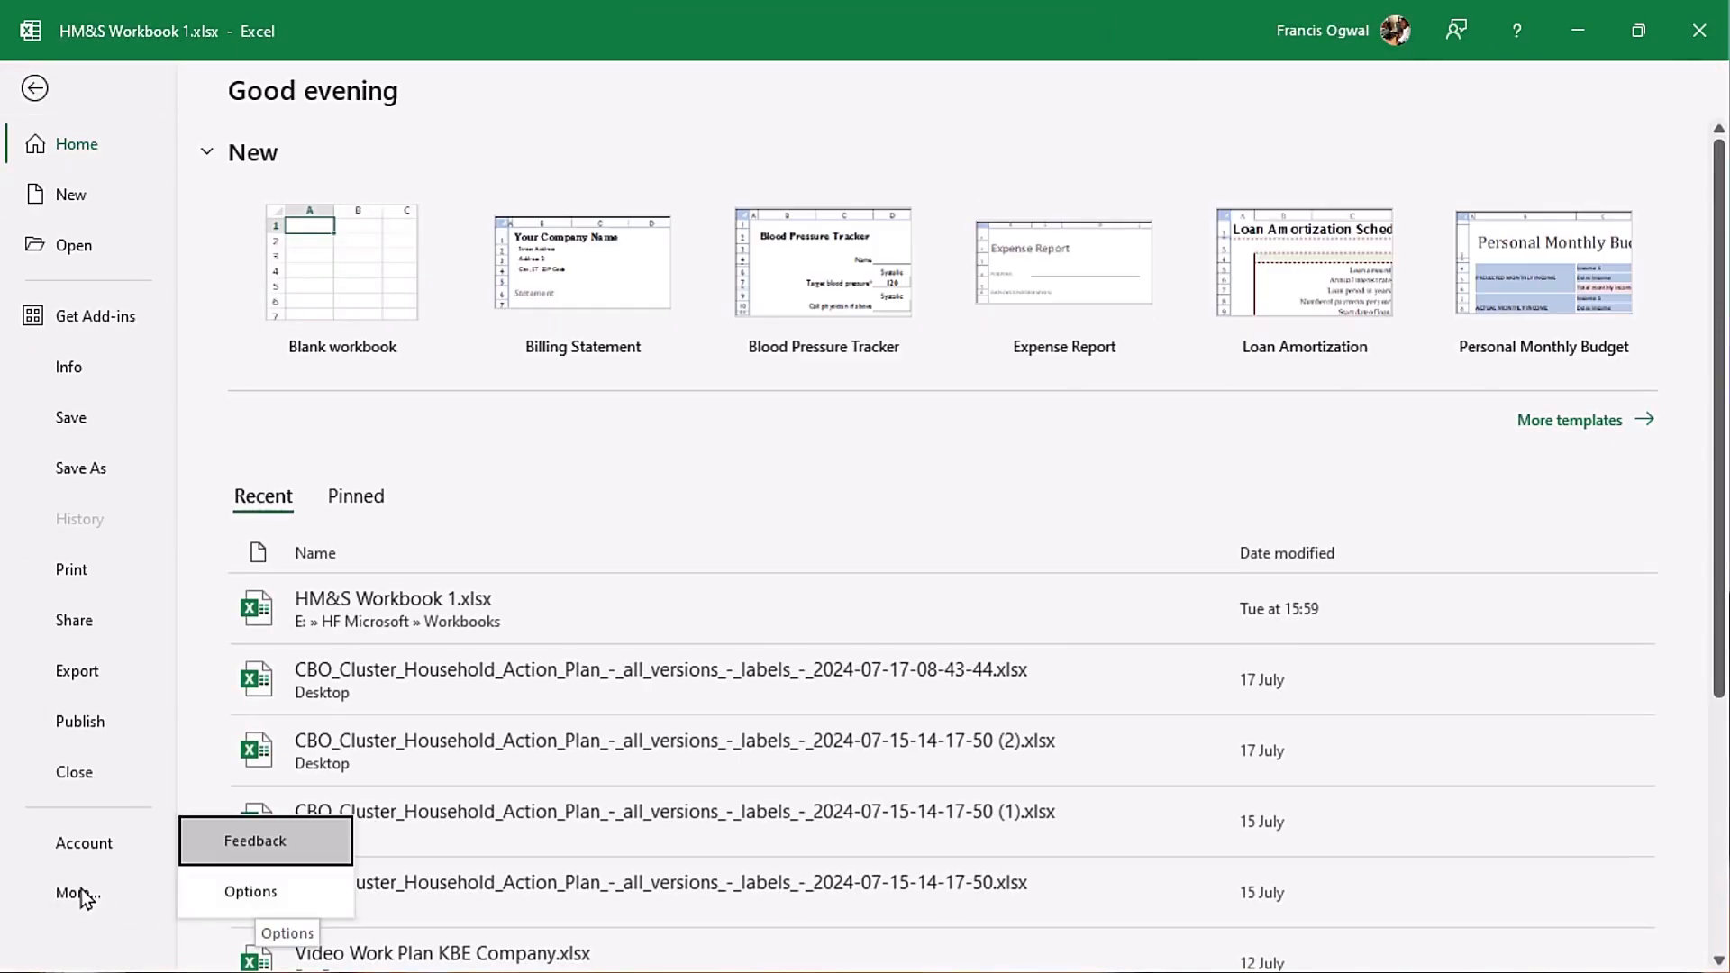
click(265, 901)
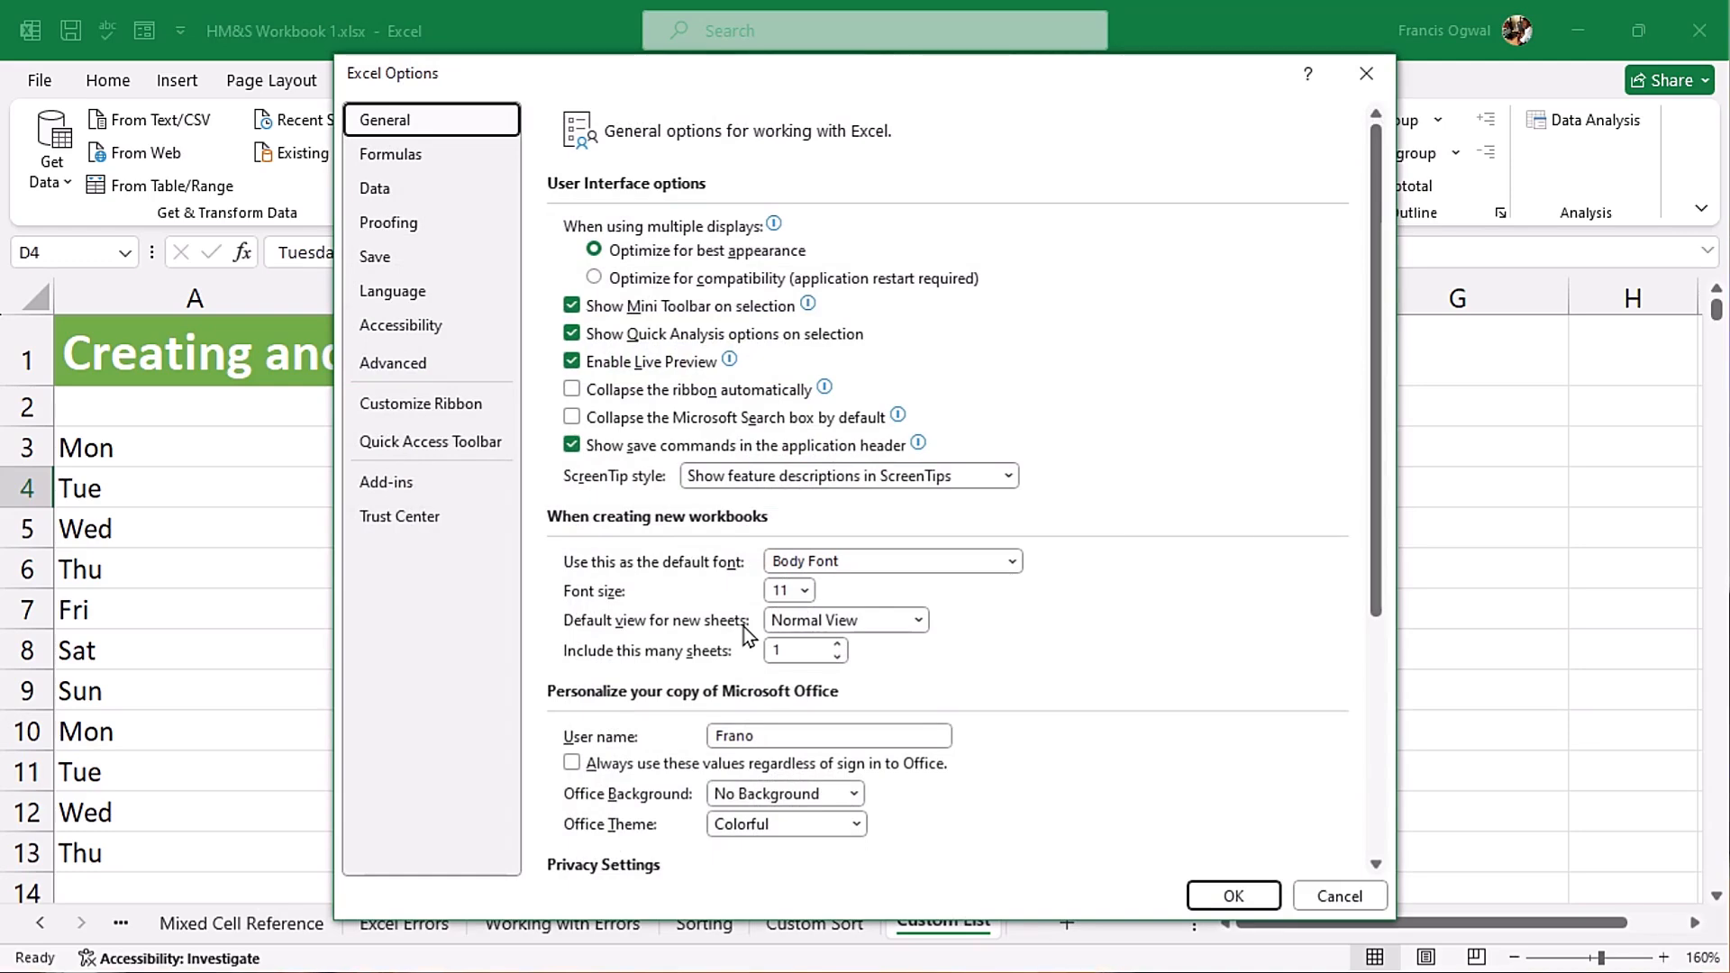
key(Escape)
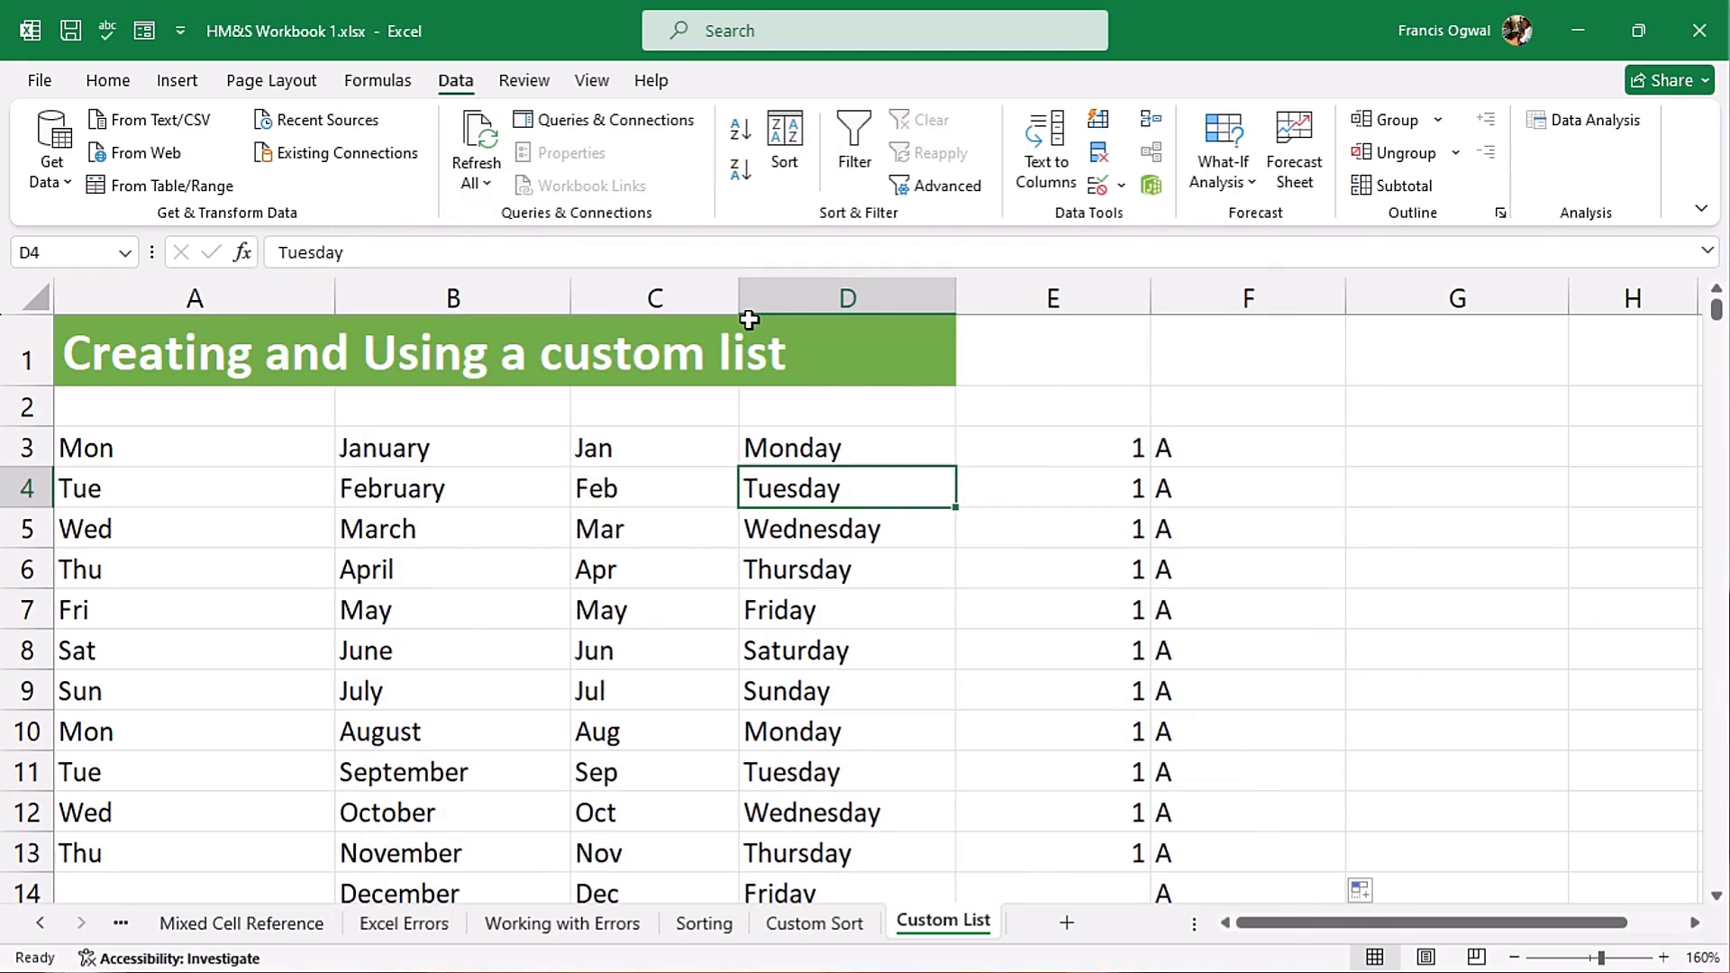
- Open the custom lists editor from the General section of the advanced Excel options
key(alt+f)
key(t)
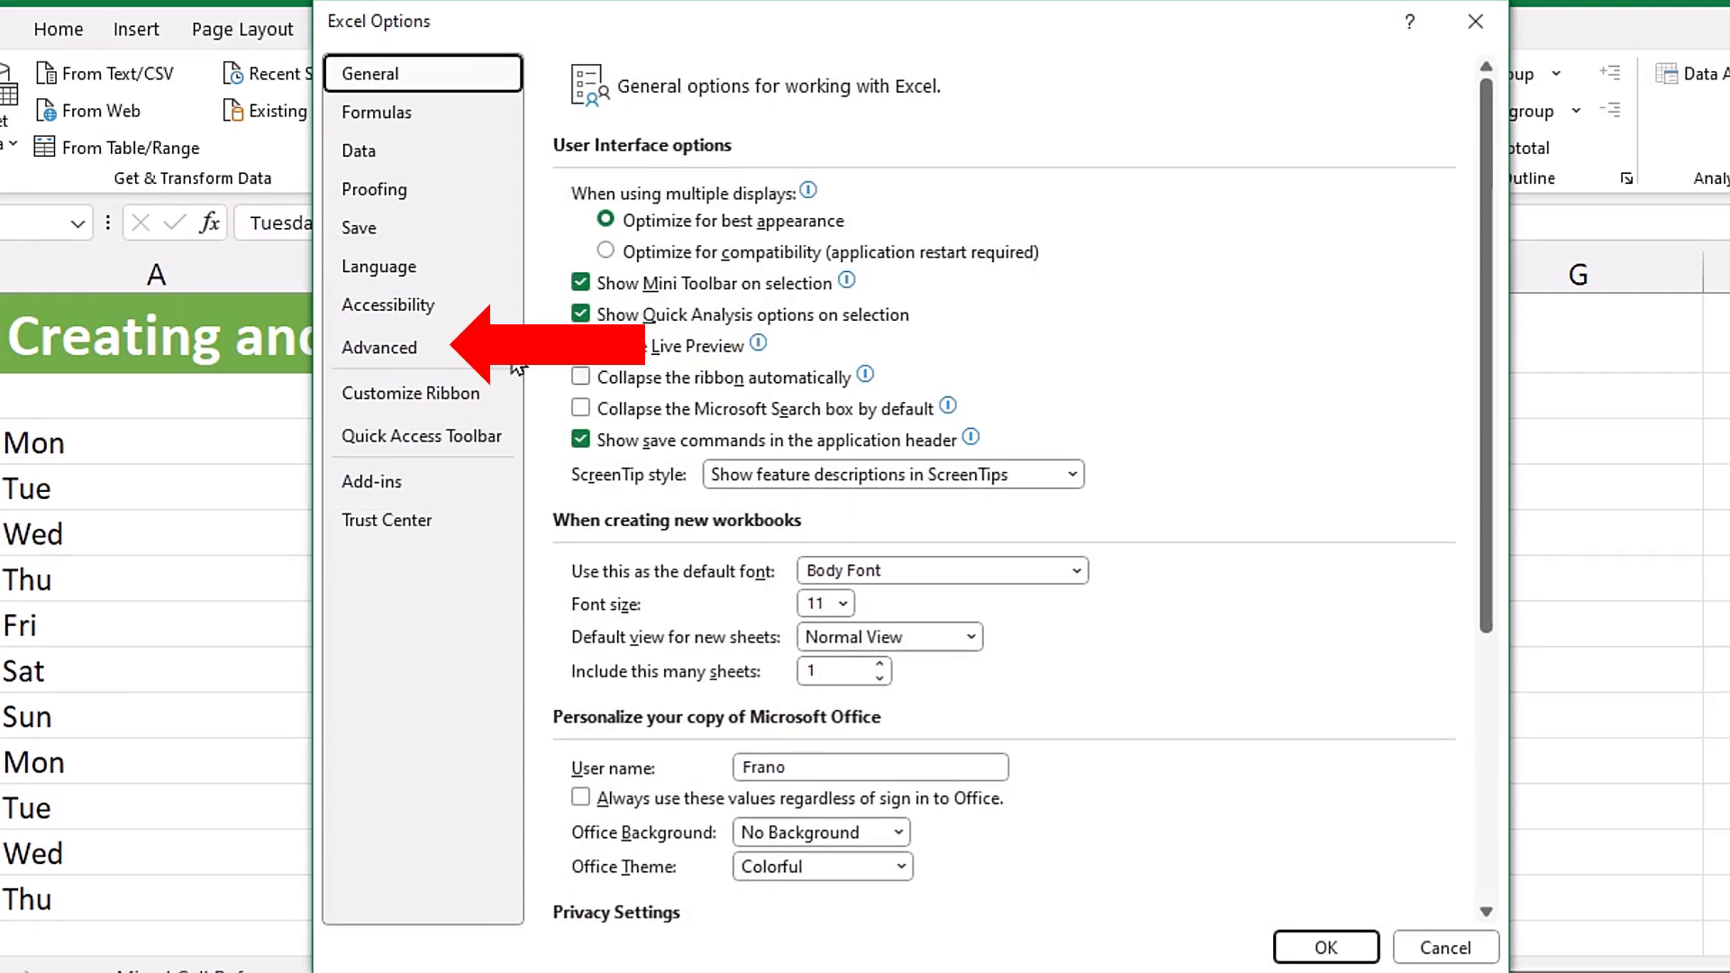
click(429, 349)
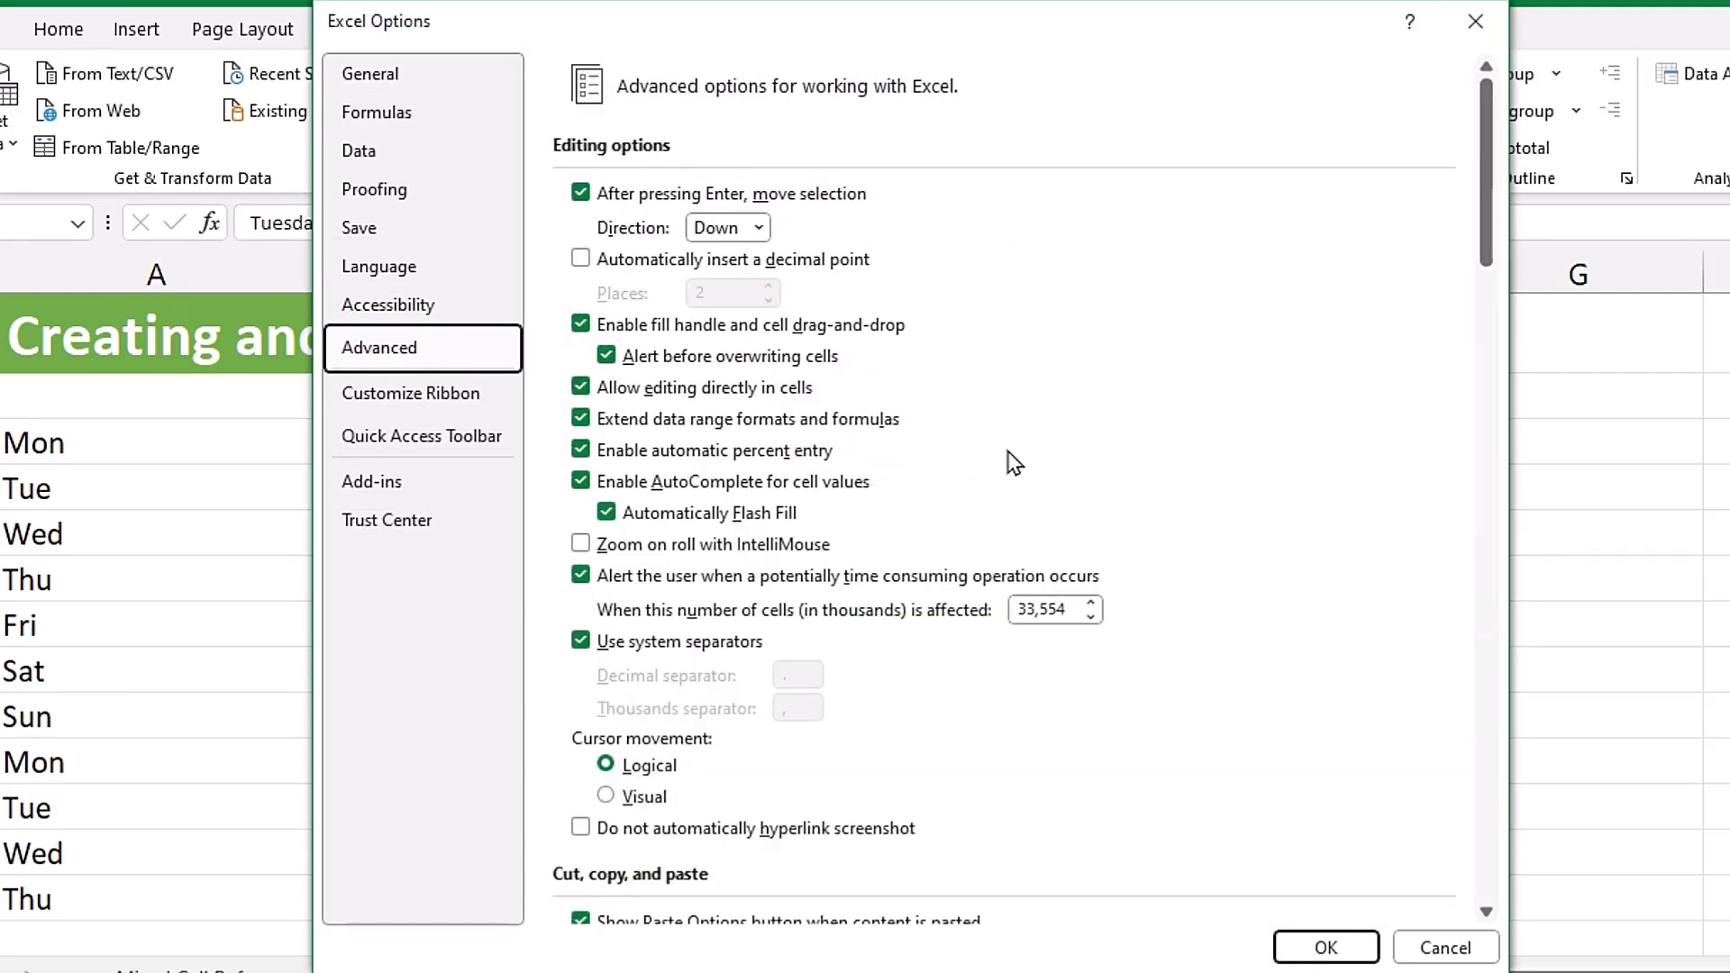
scroll(901, 464, down, 12)
scroll(899, 469, down, 15)
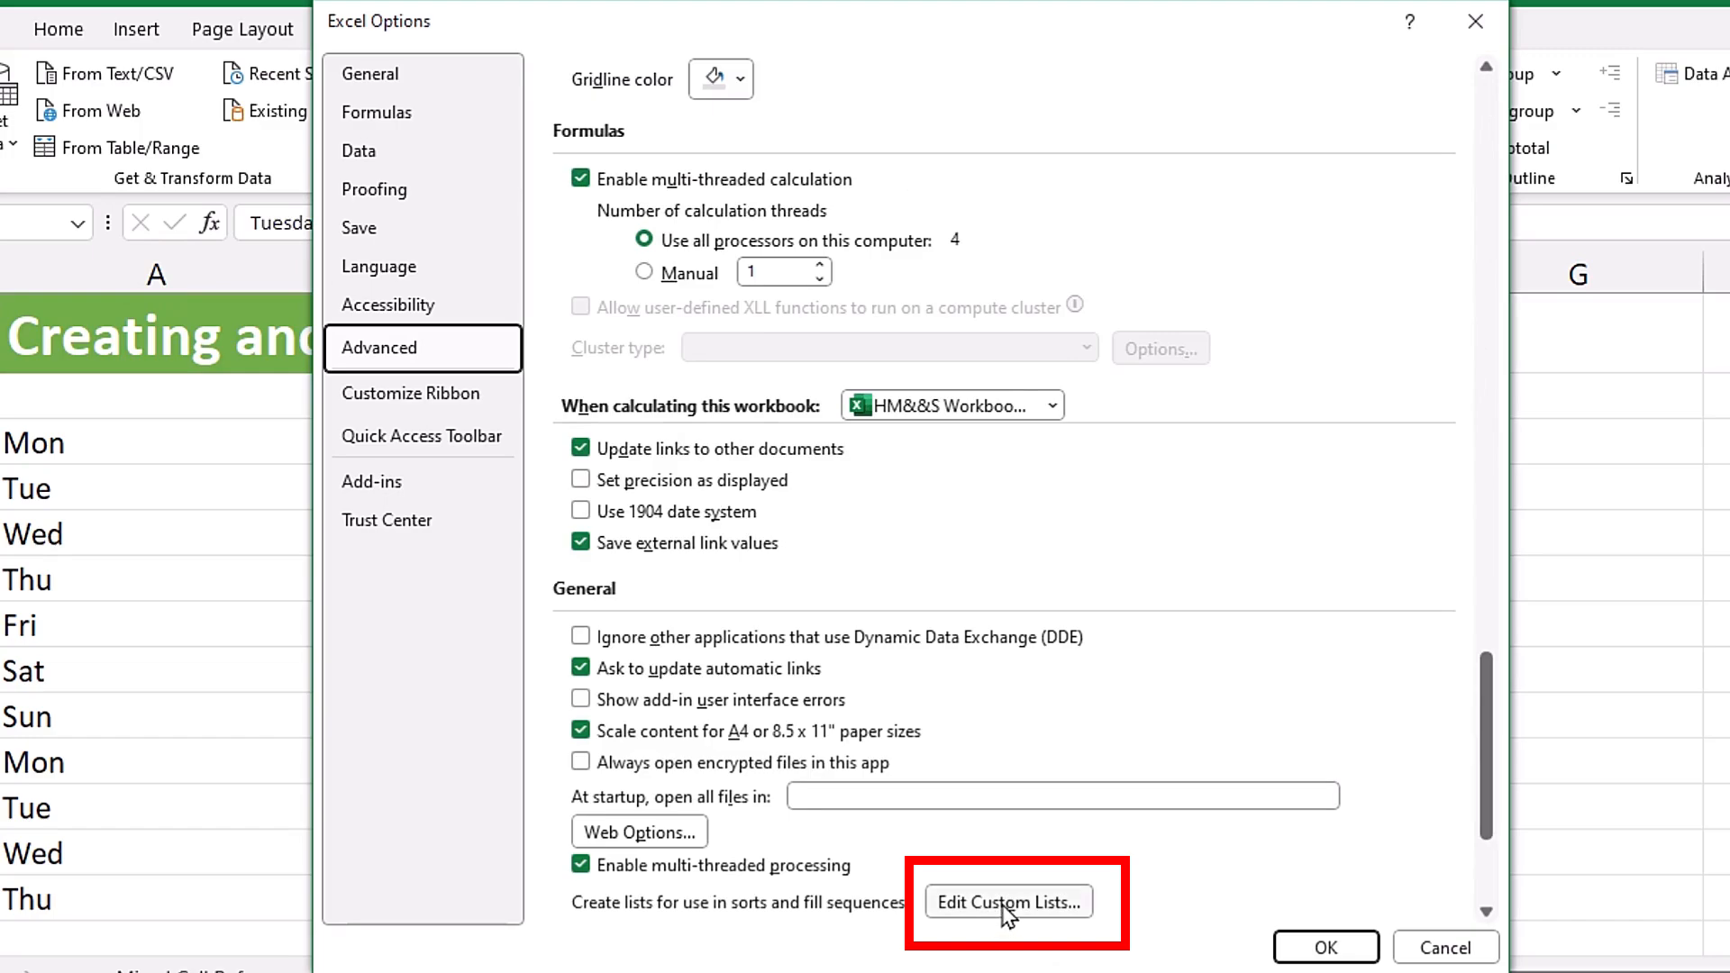
click(1010, 908)
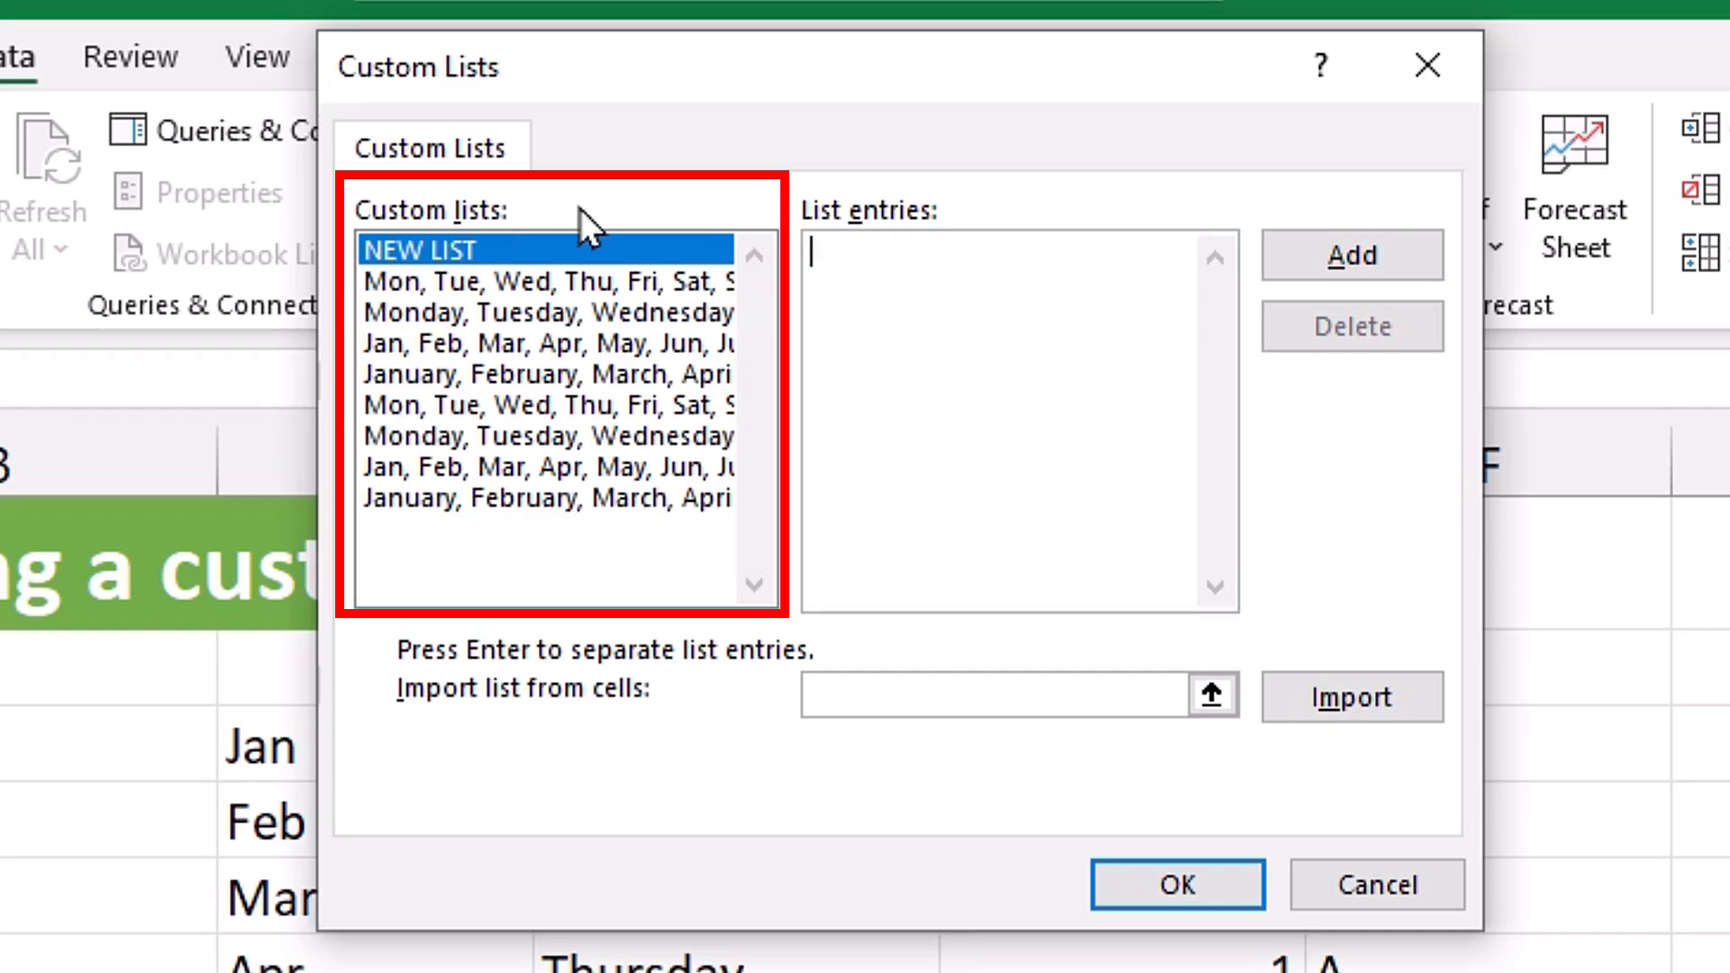
- Add a new custom list with the entries A, B, C, D and accept the changes in both dialogs
text(A)
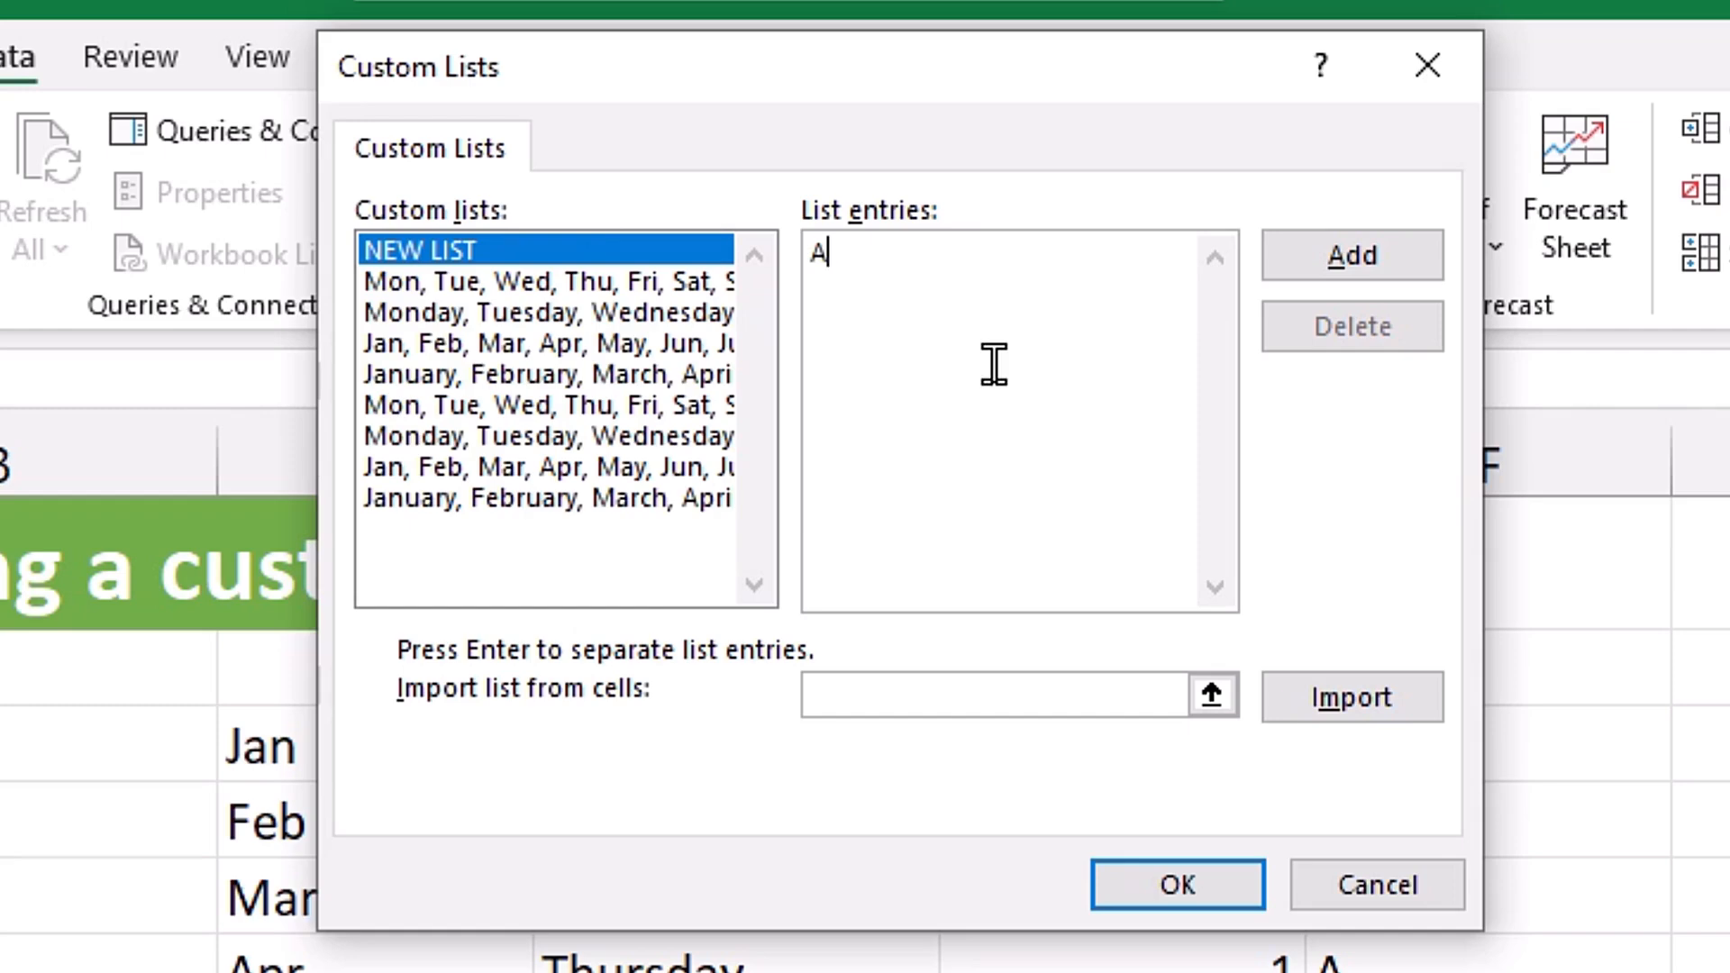
text(, B, C, D)
click(1354, 267)
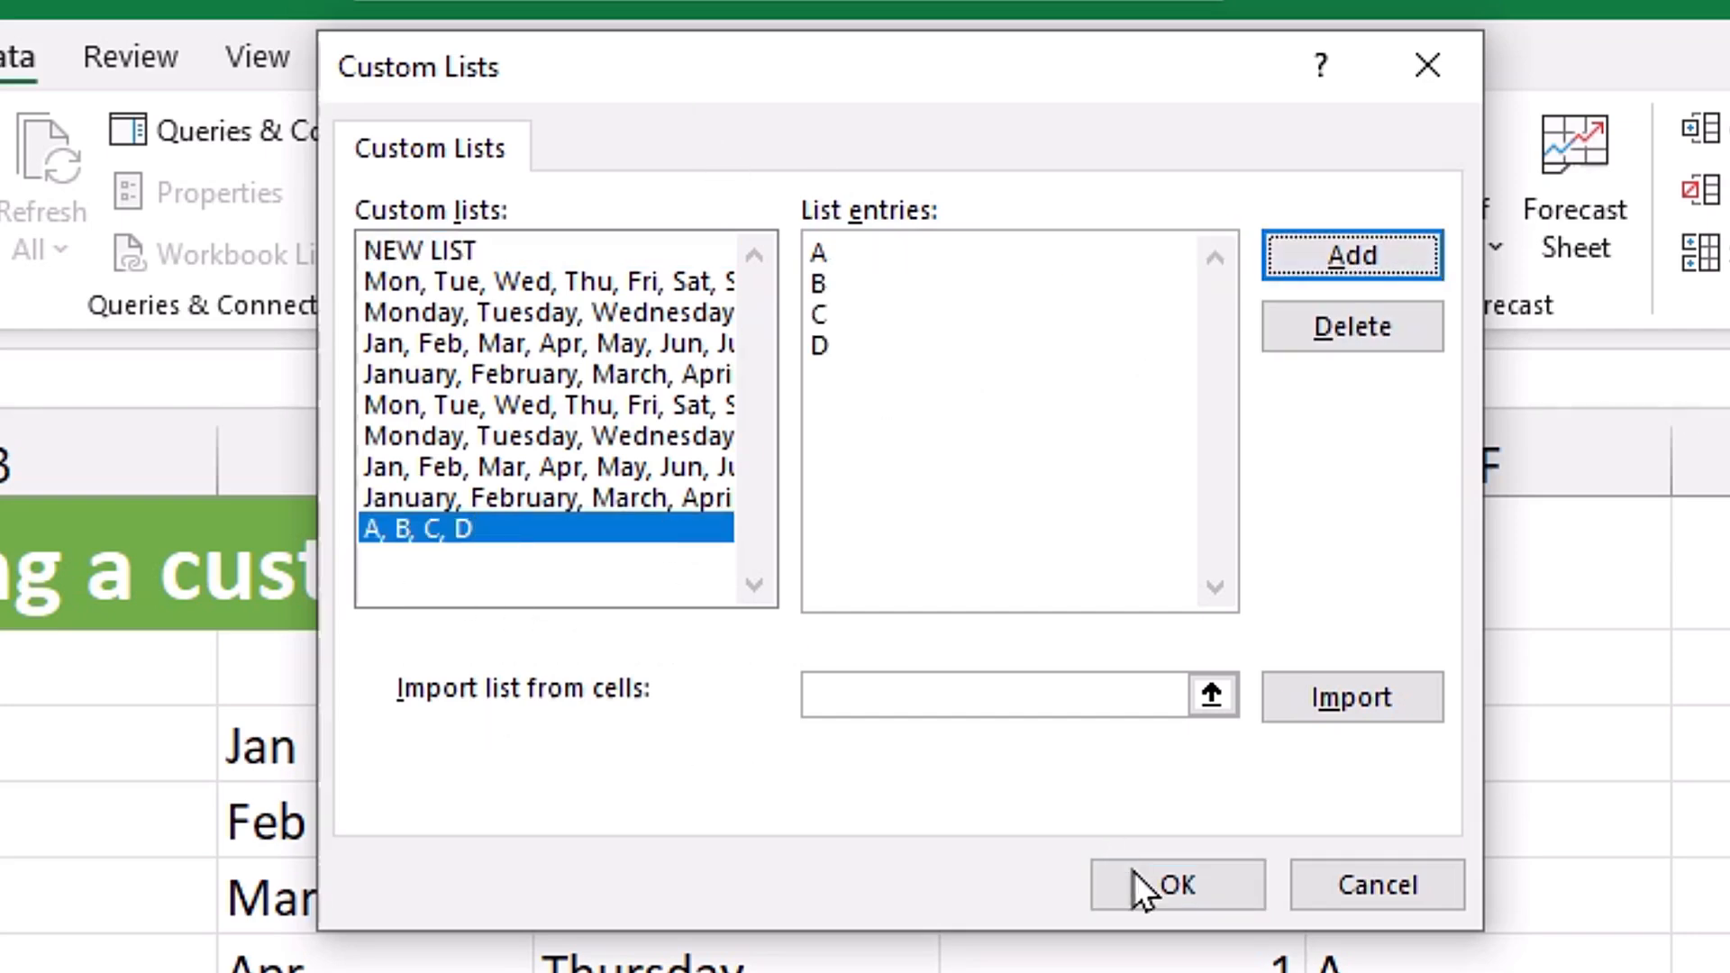
click(1156, 892)
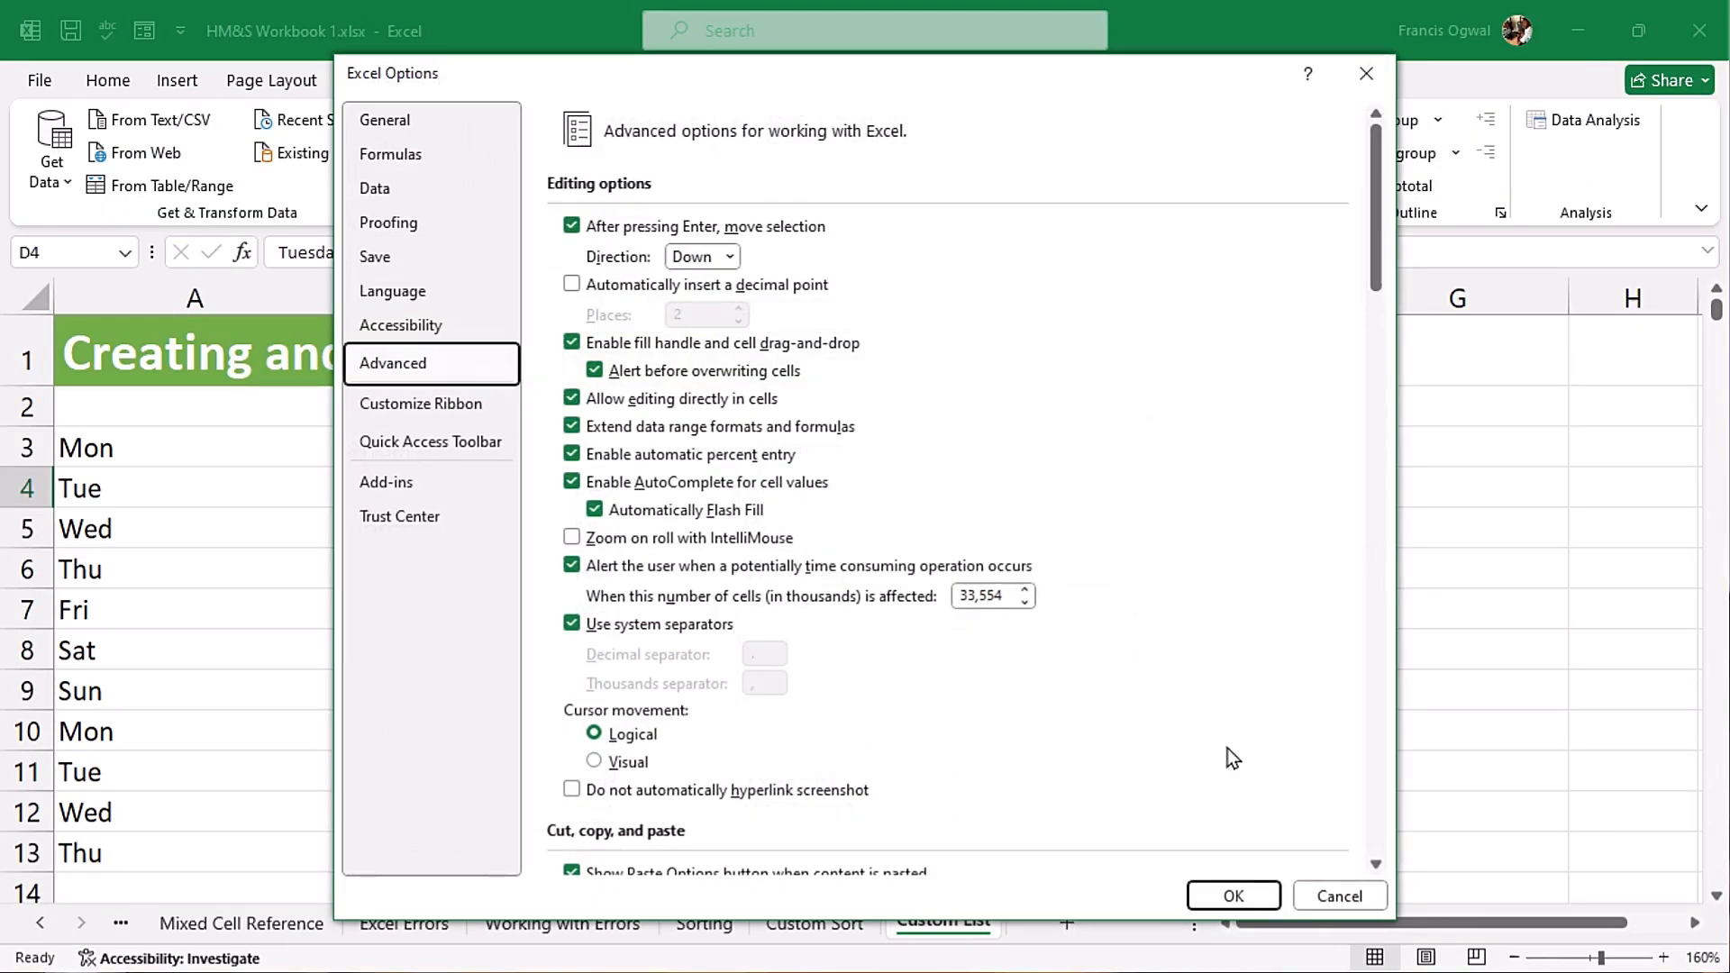
click(1227, 903)
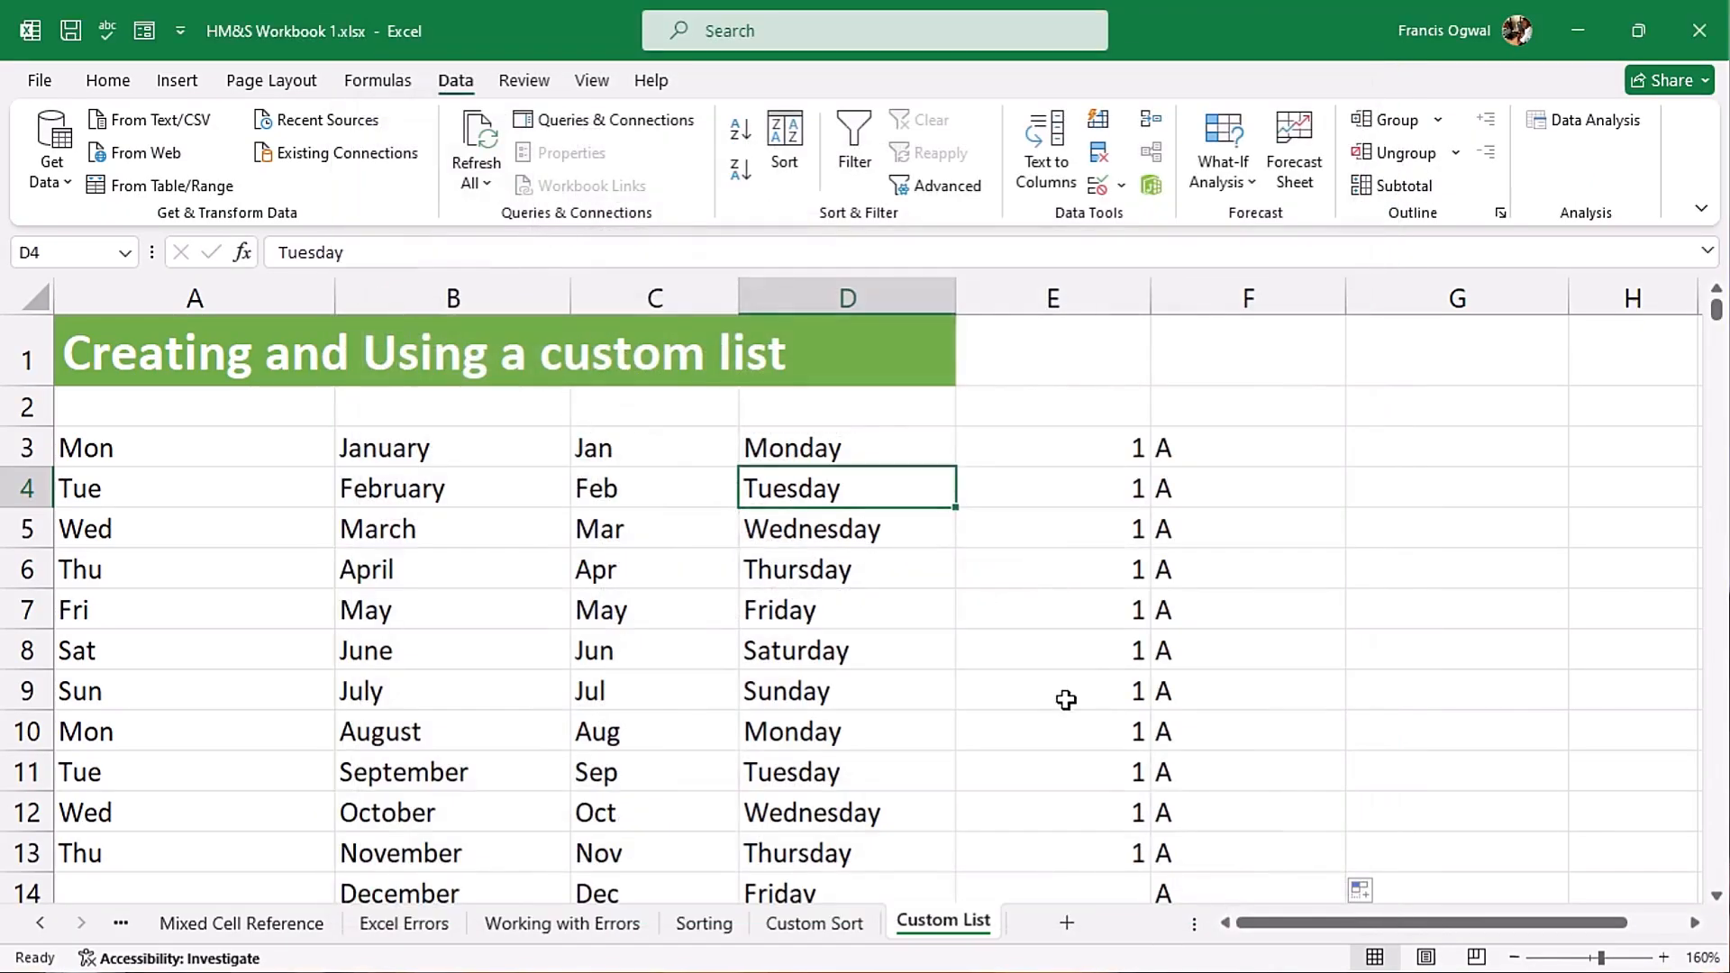
- Enter A in G3, try autofilling the custom list down to G11, and undo the fill
click(1408, 456)
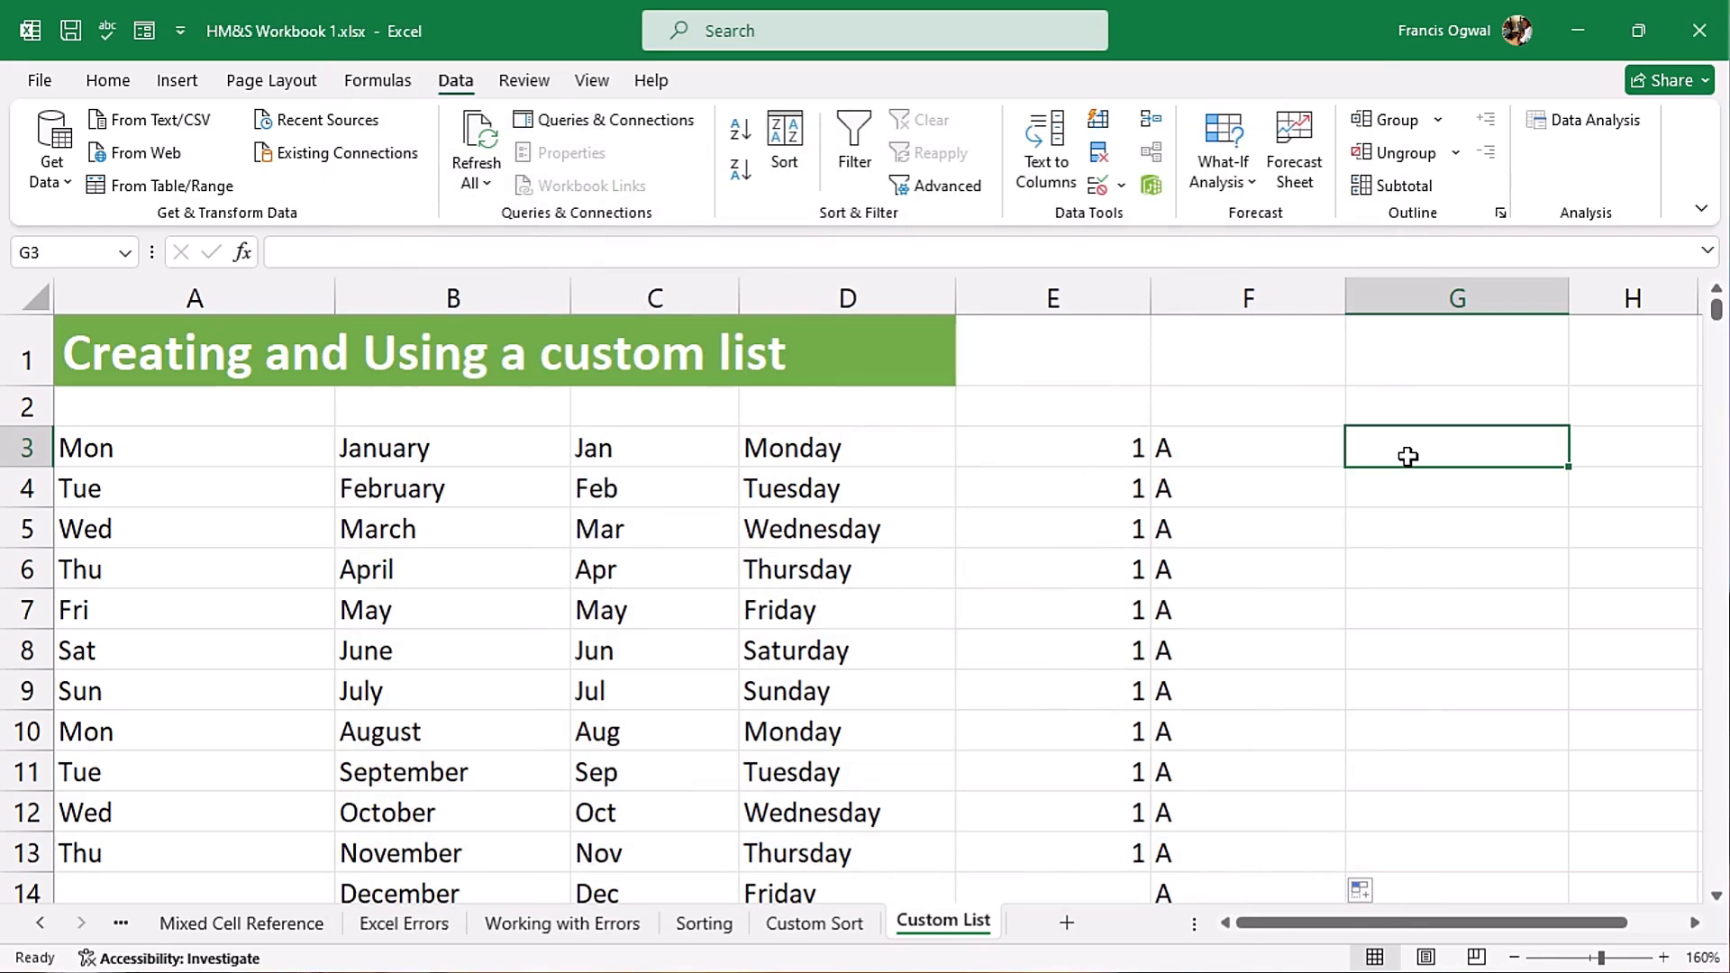
text(A)
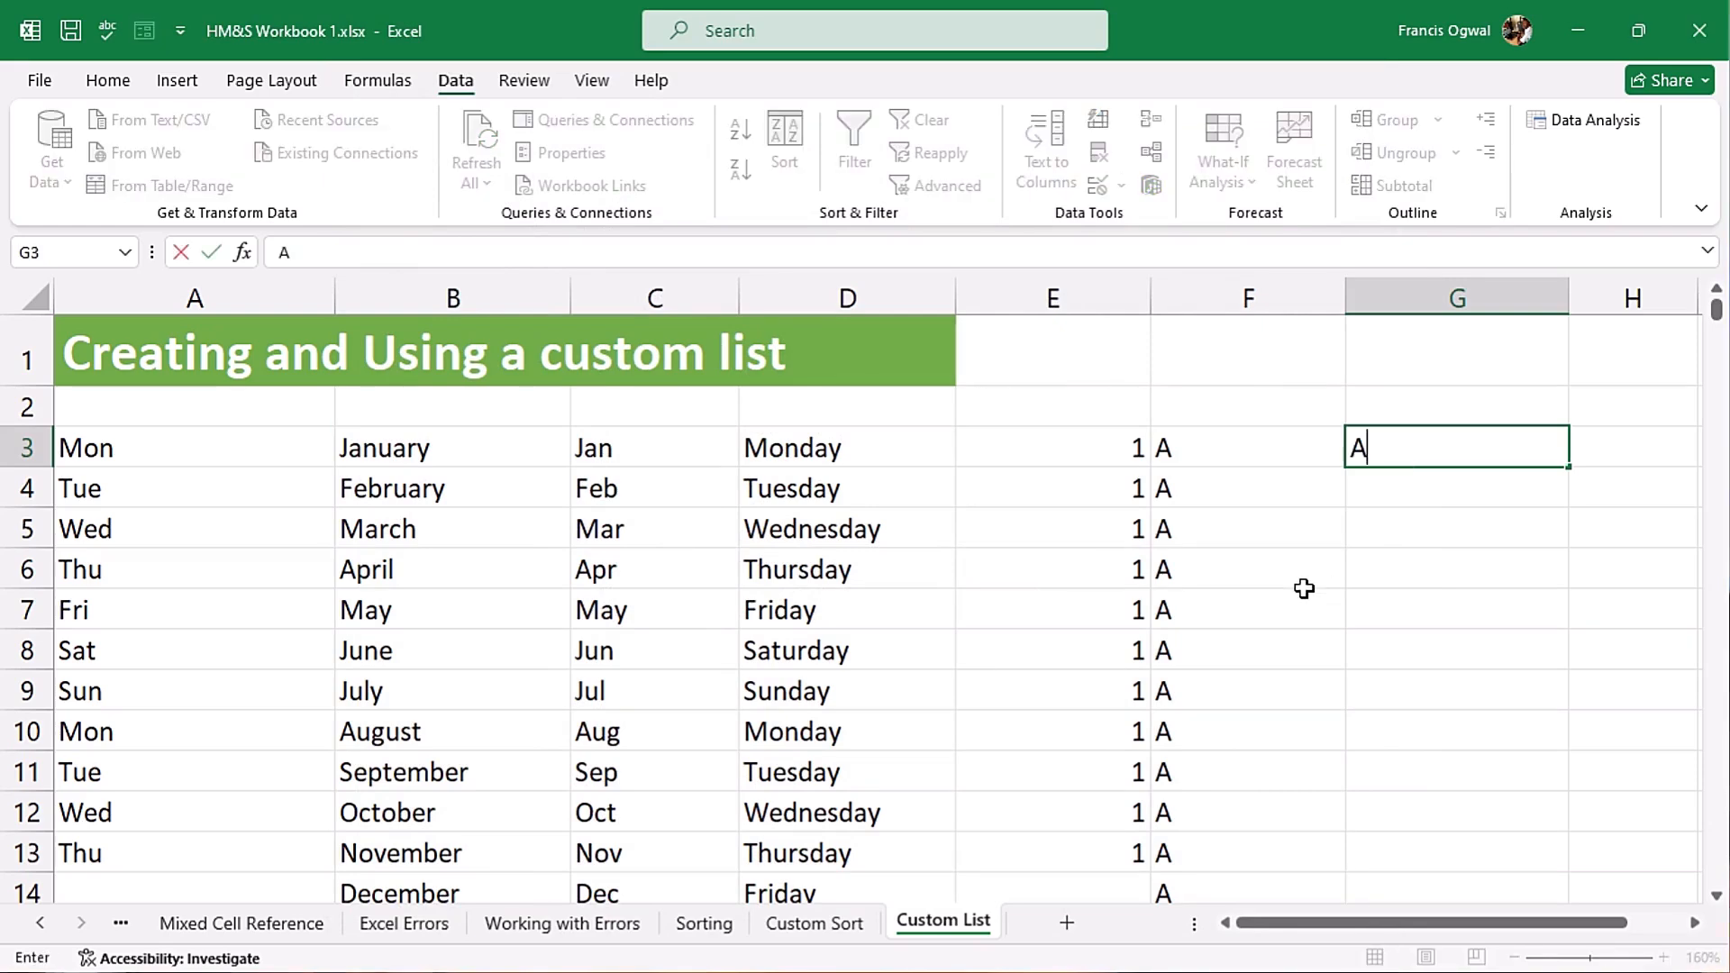
key(ctrl+Return)
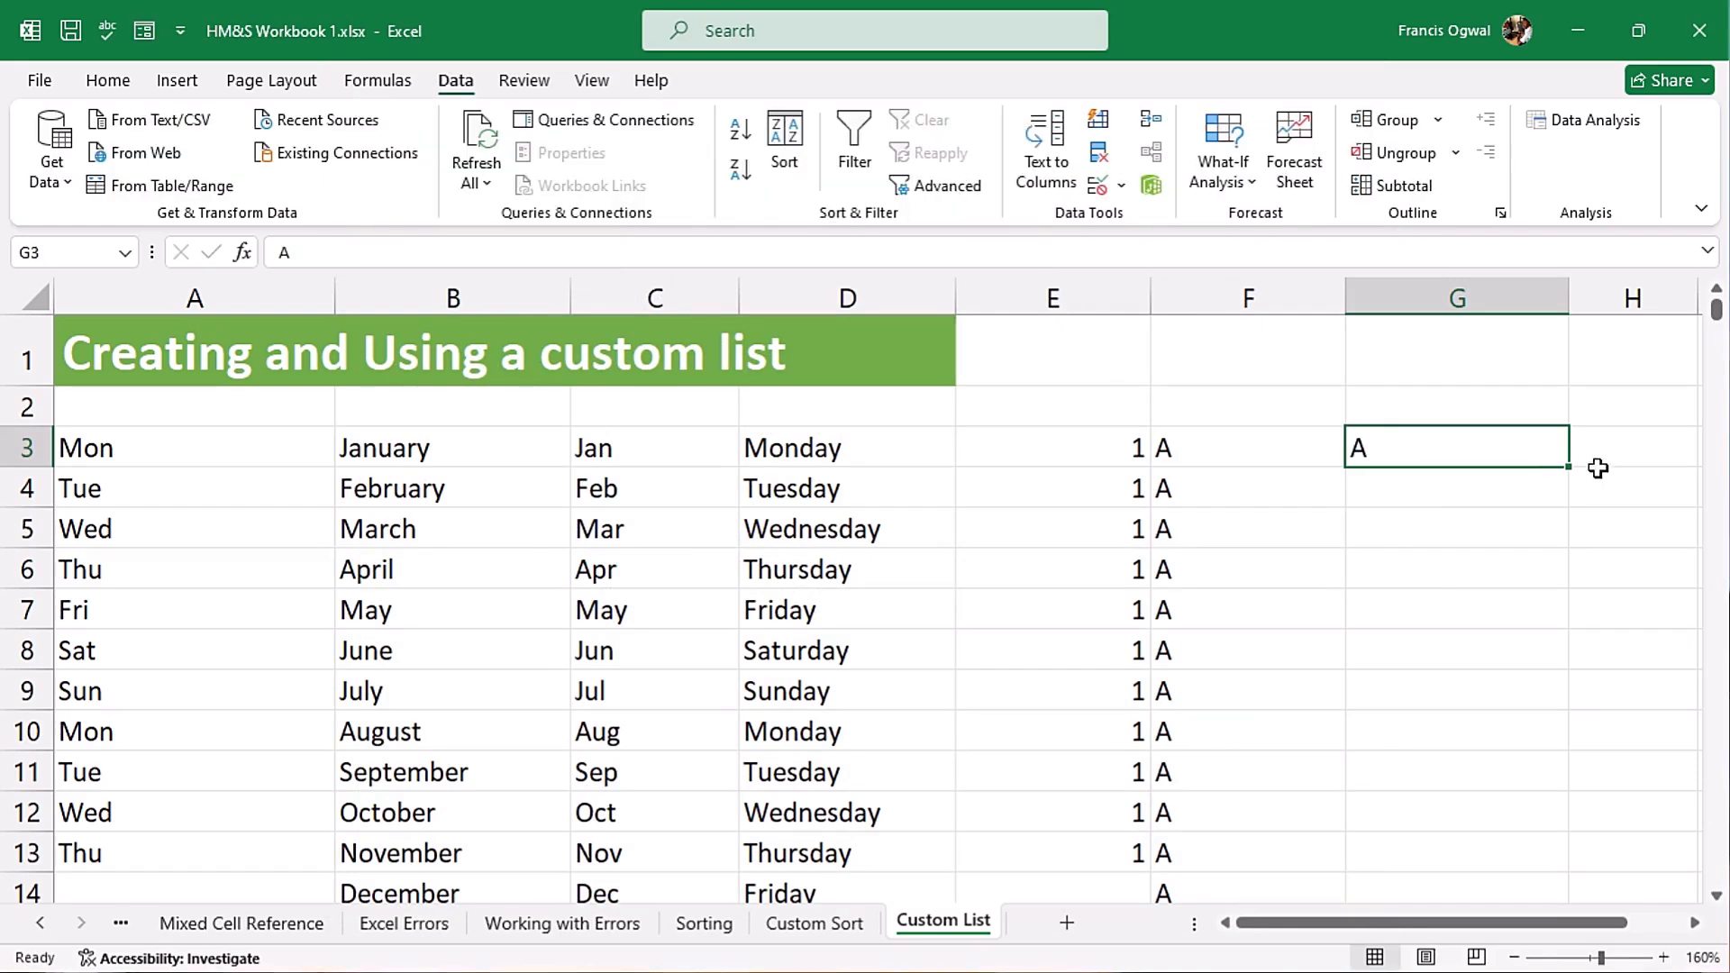
drag(1569, 467, 1553, 802)
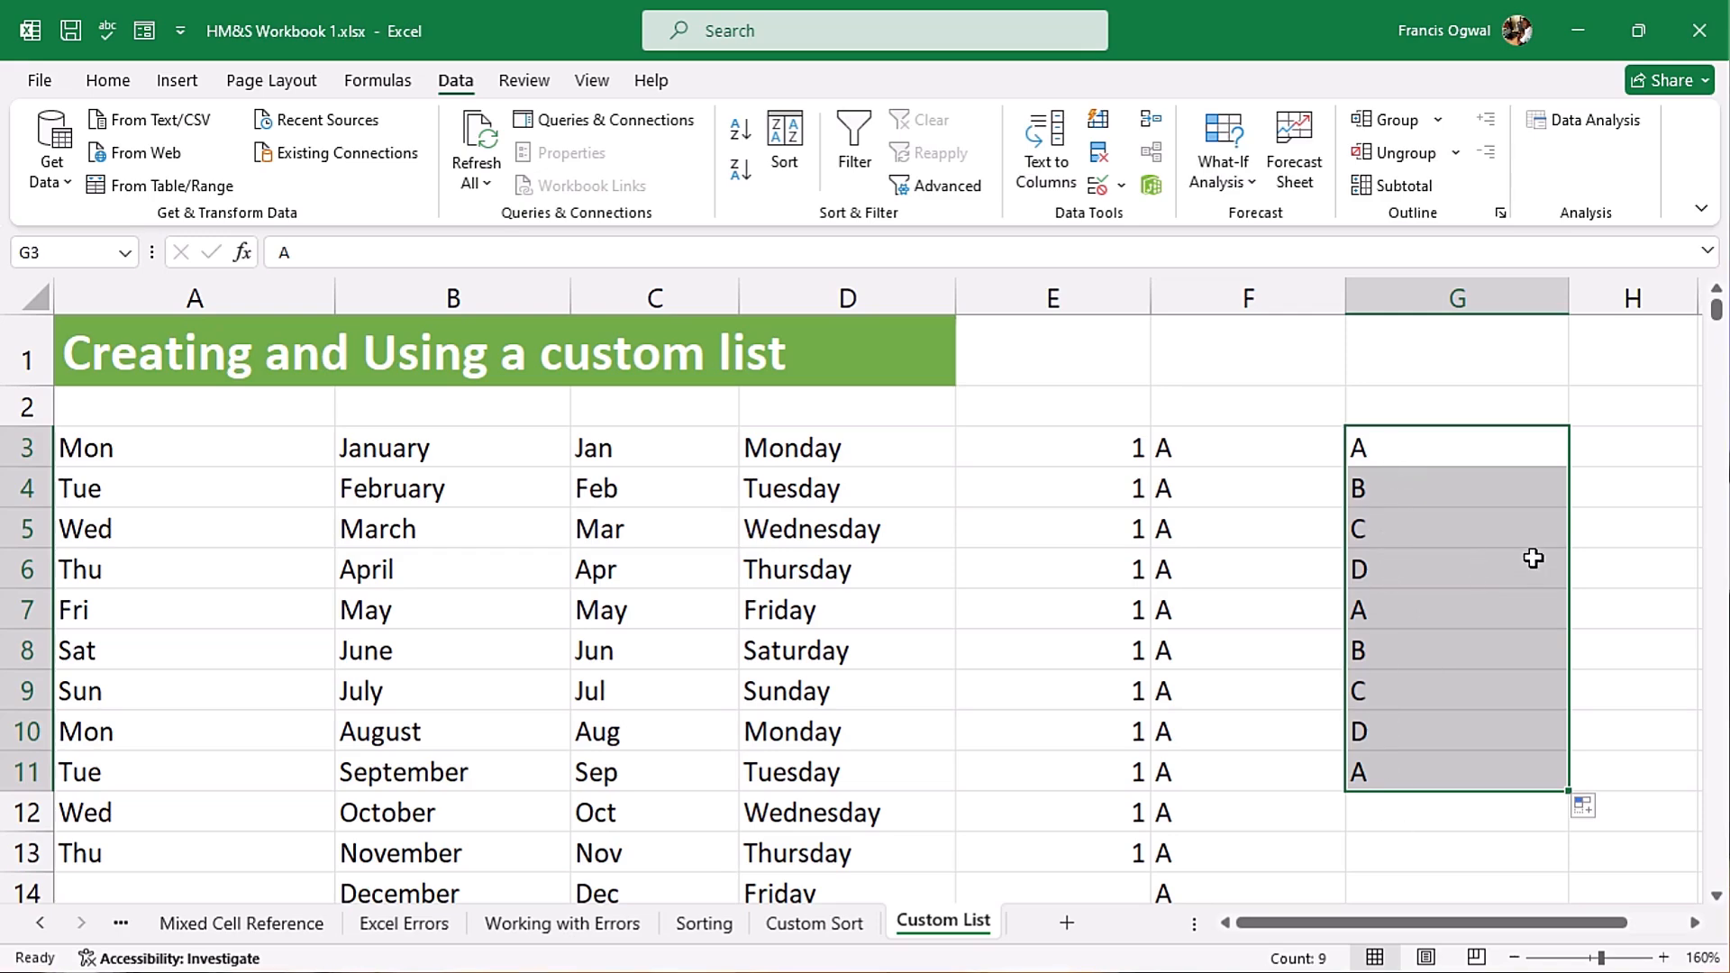
key(ctrl+z)
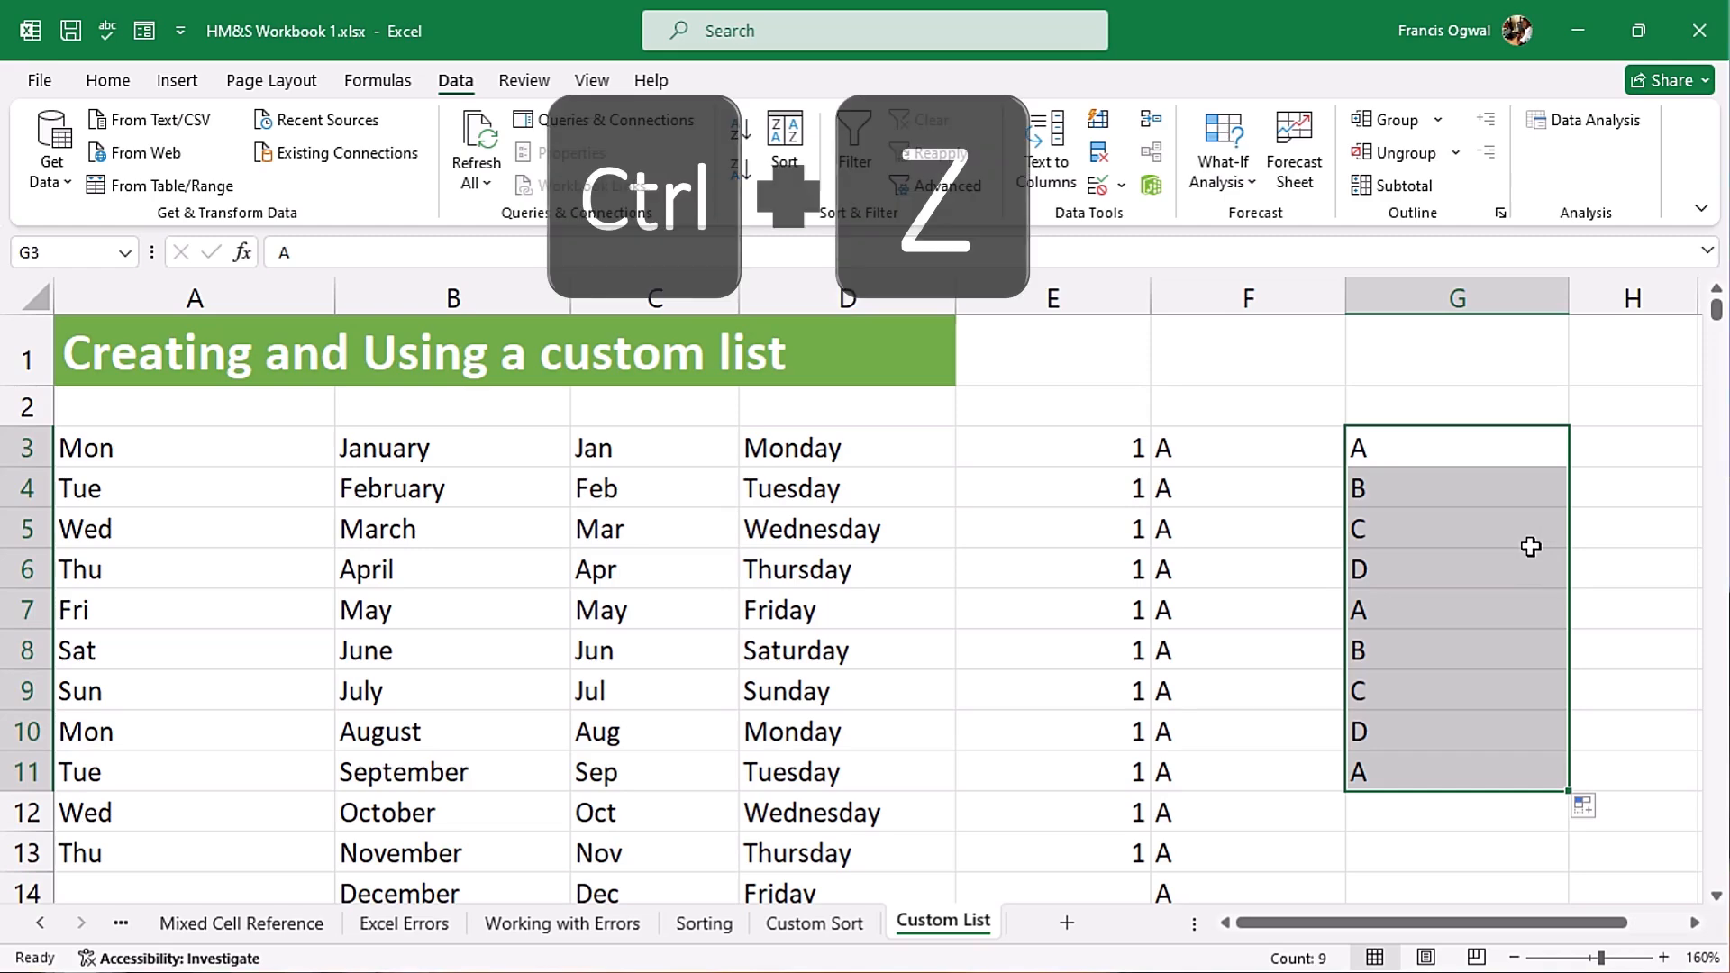
click(1417, 534)
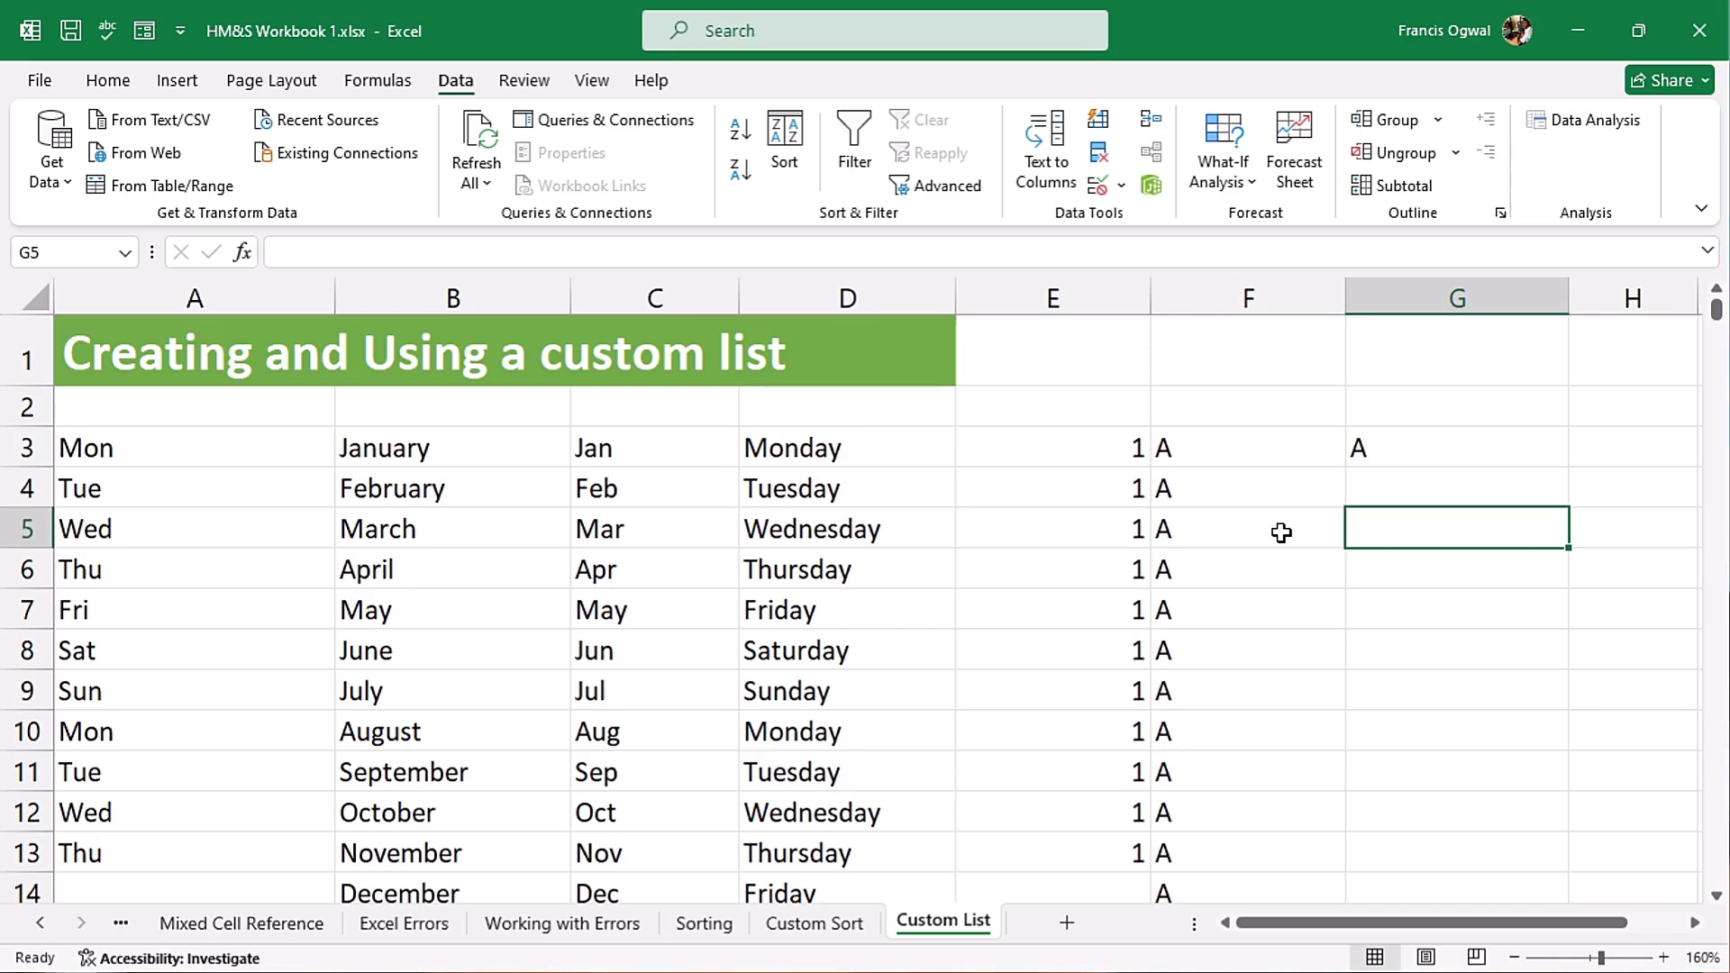
- Examine the order of the days and their assigned teachers in the School Duty Roster table, A22:B28
scroll(1061, 502, down, 6)
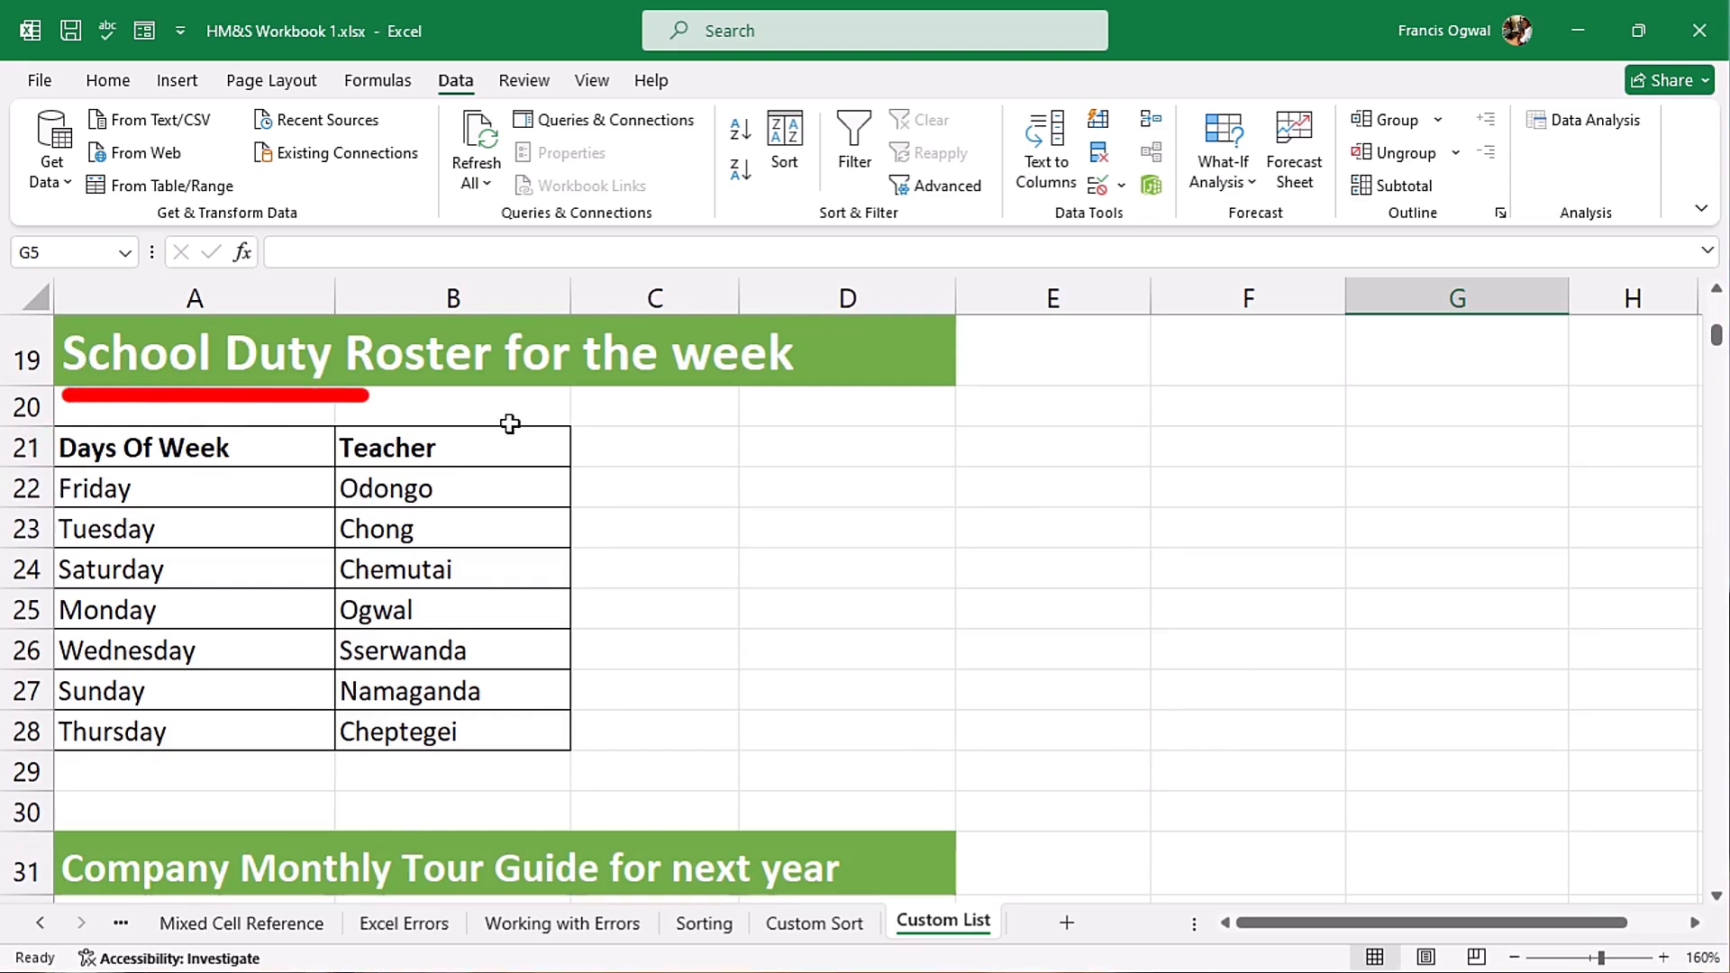
mouse_move(99, 488)
mouse_down()
mouse_move(142, 610)
mouse_move(144, 731)
mouse_up()
drag(463, 486, 462, 734)
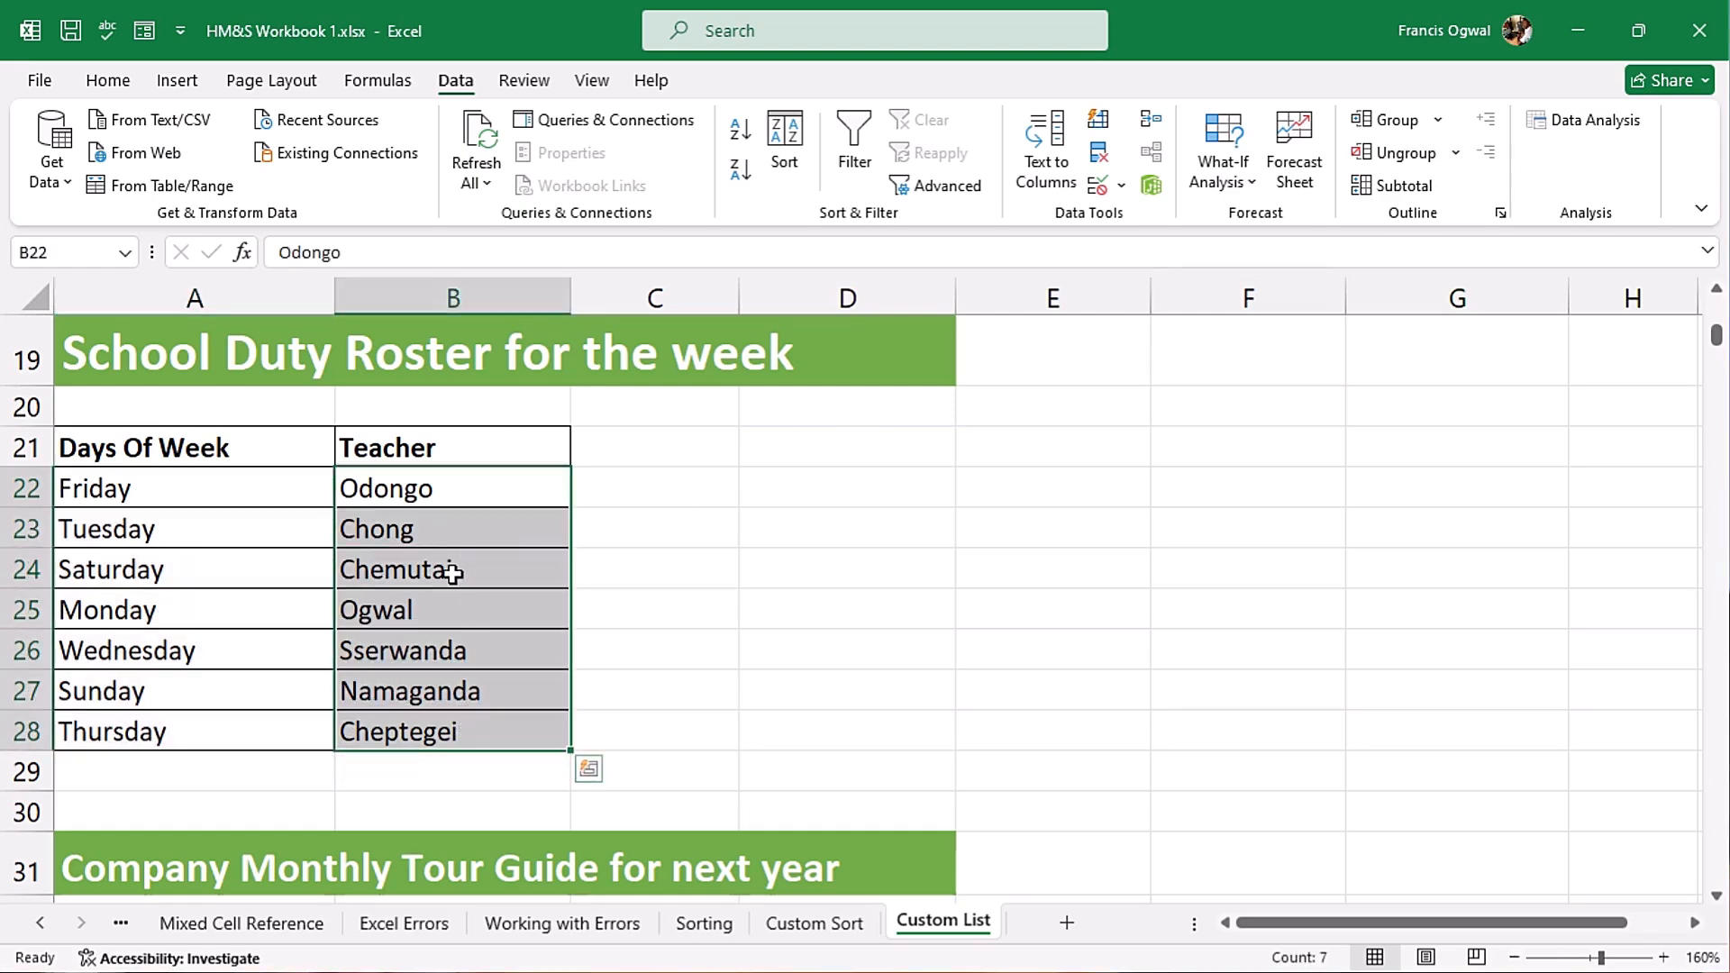
click(452, 573)
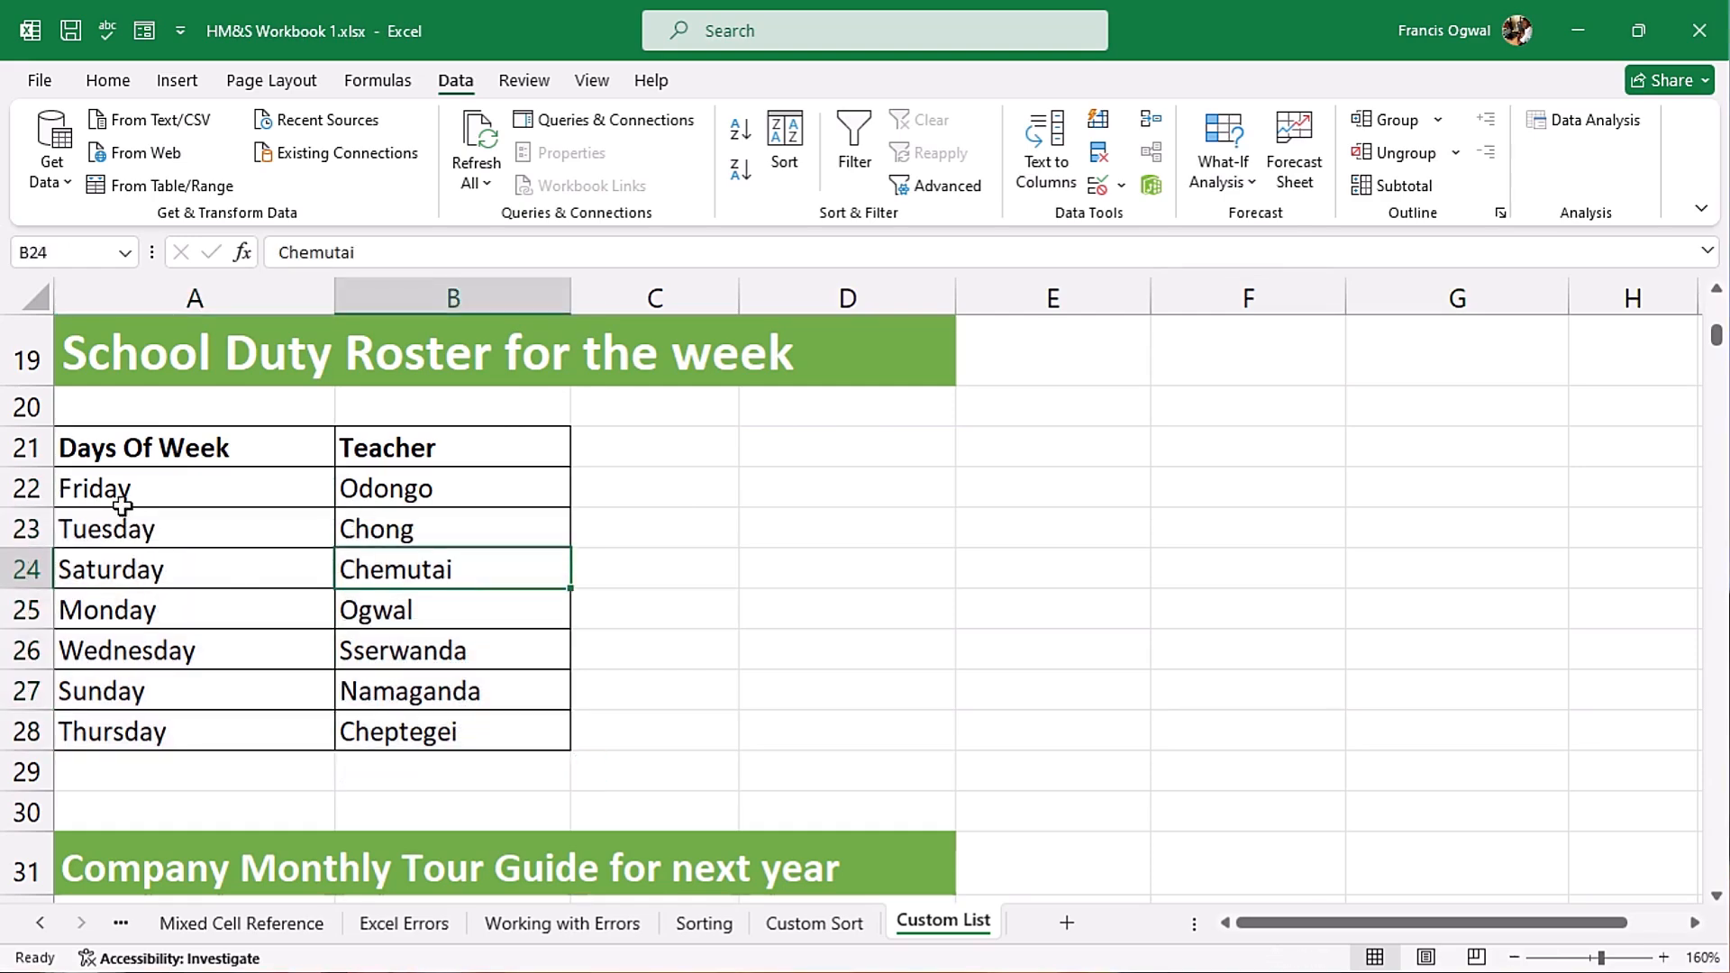
drag(123, 490, 127, 729)
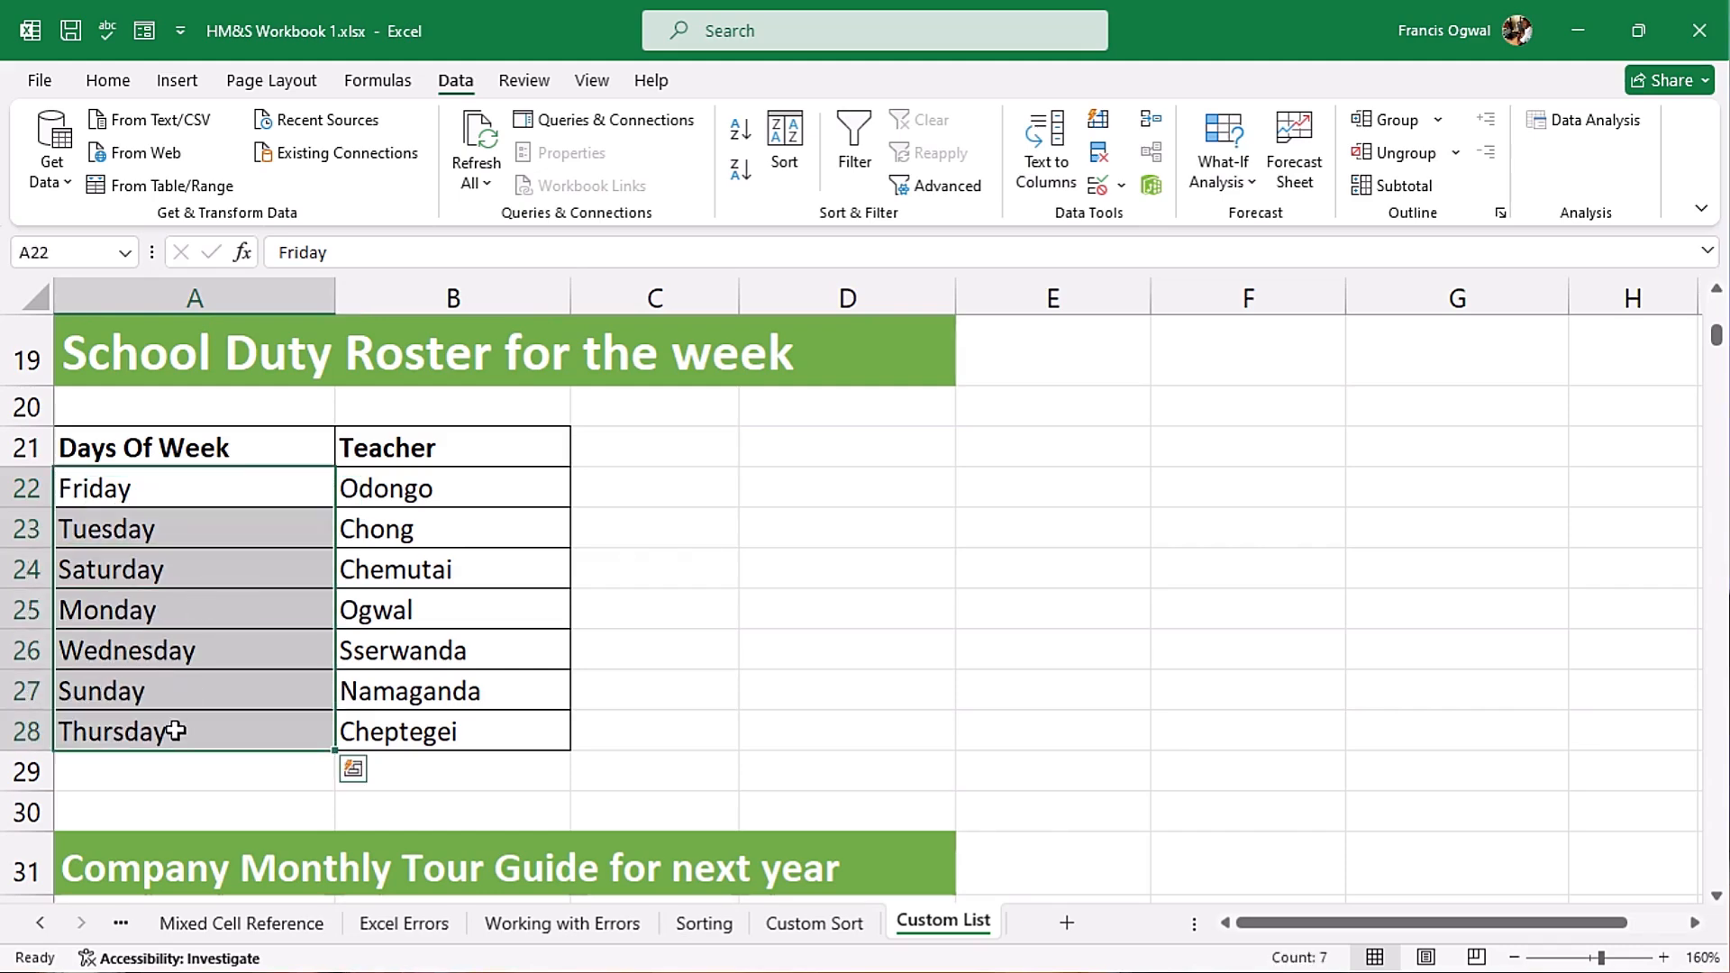
click(186, 575)
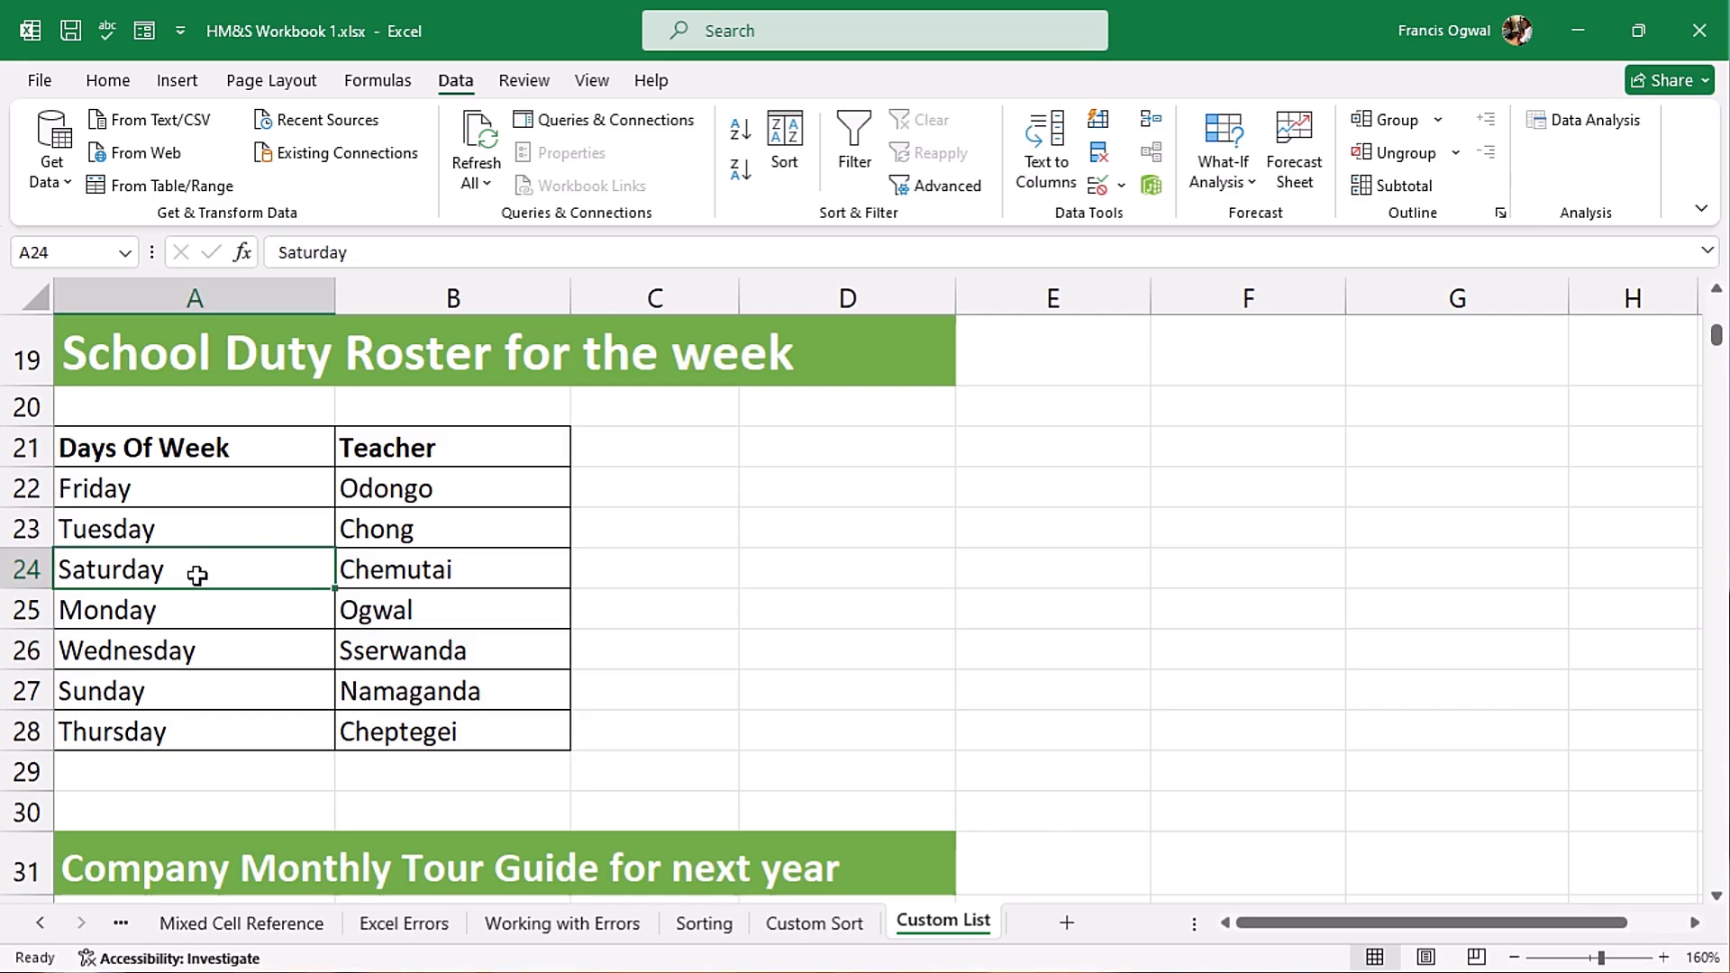
- Try sorting the School Duty Roster from A to Z by the Days Of Week column, and undo the sort
right_click(199, 561)
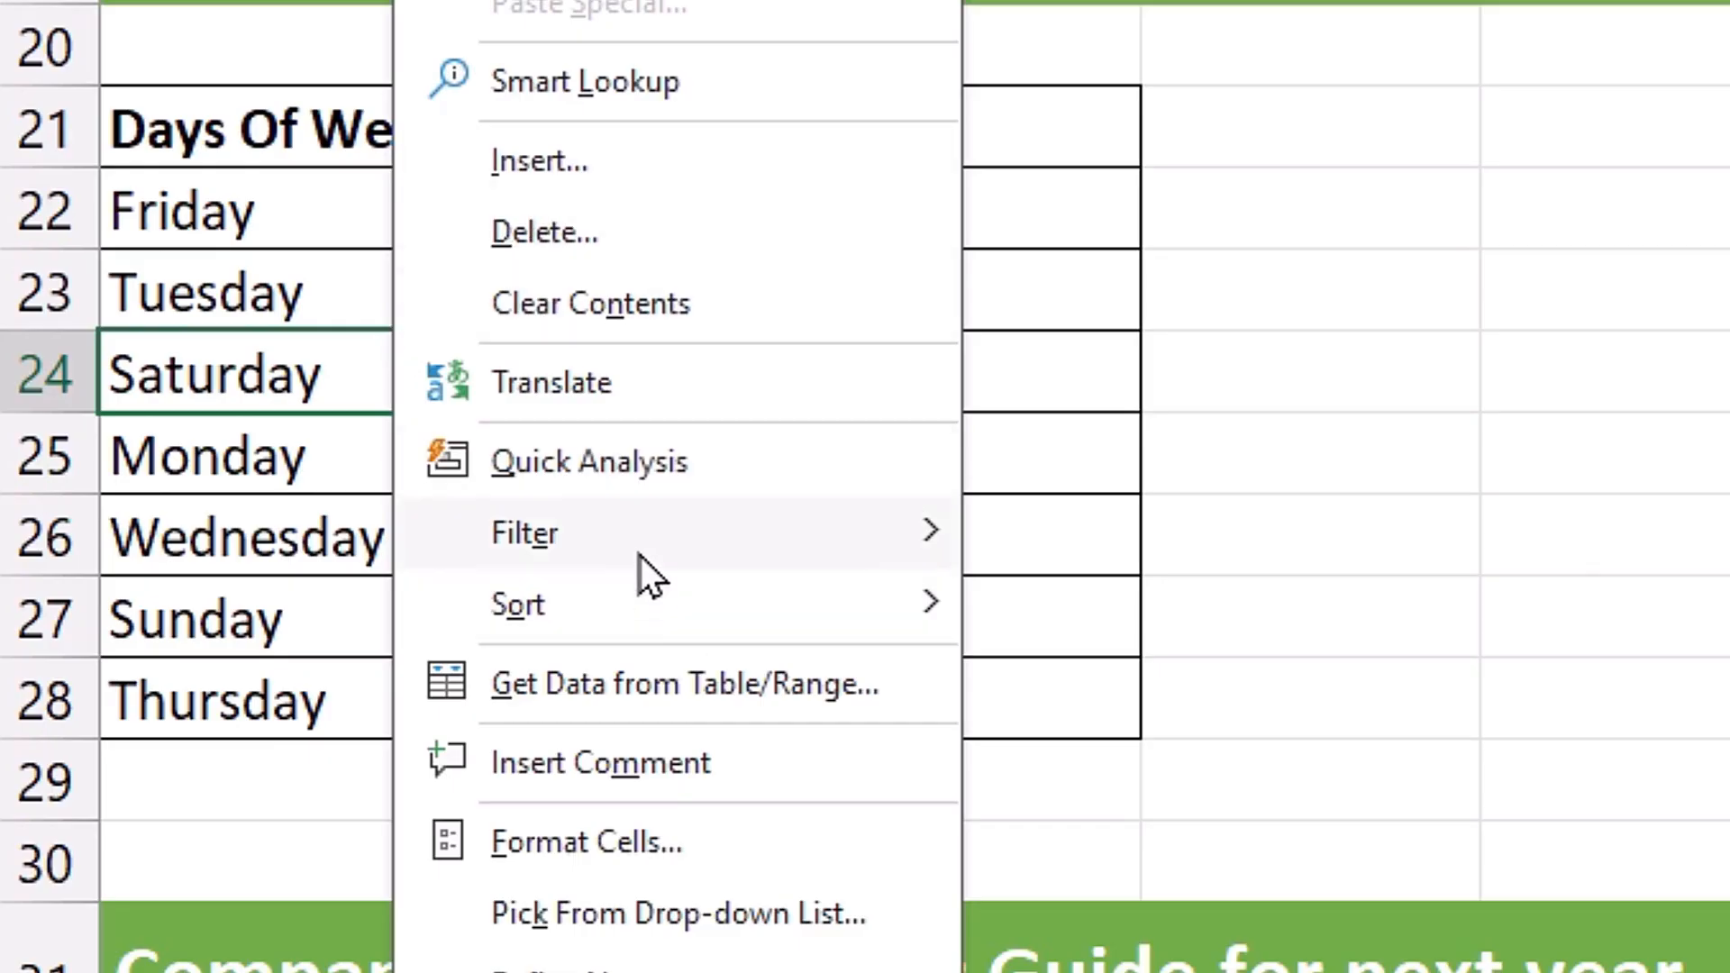
mouse_move(645, 605)
click(1118, 608)
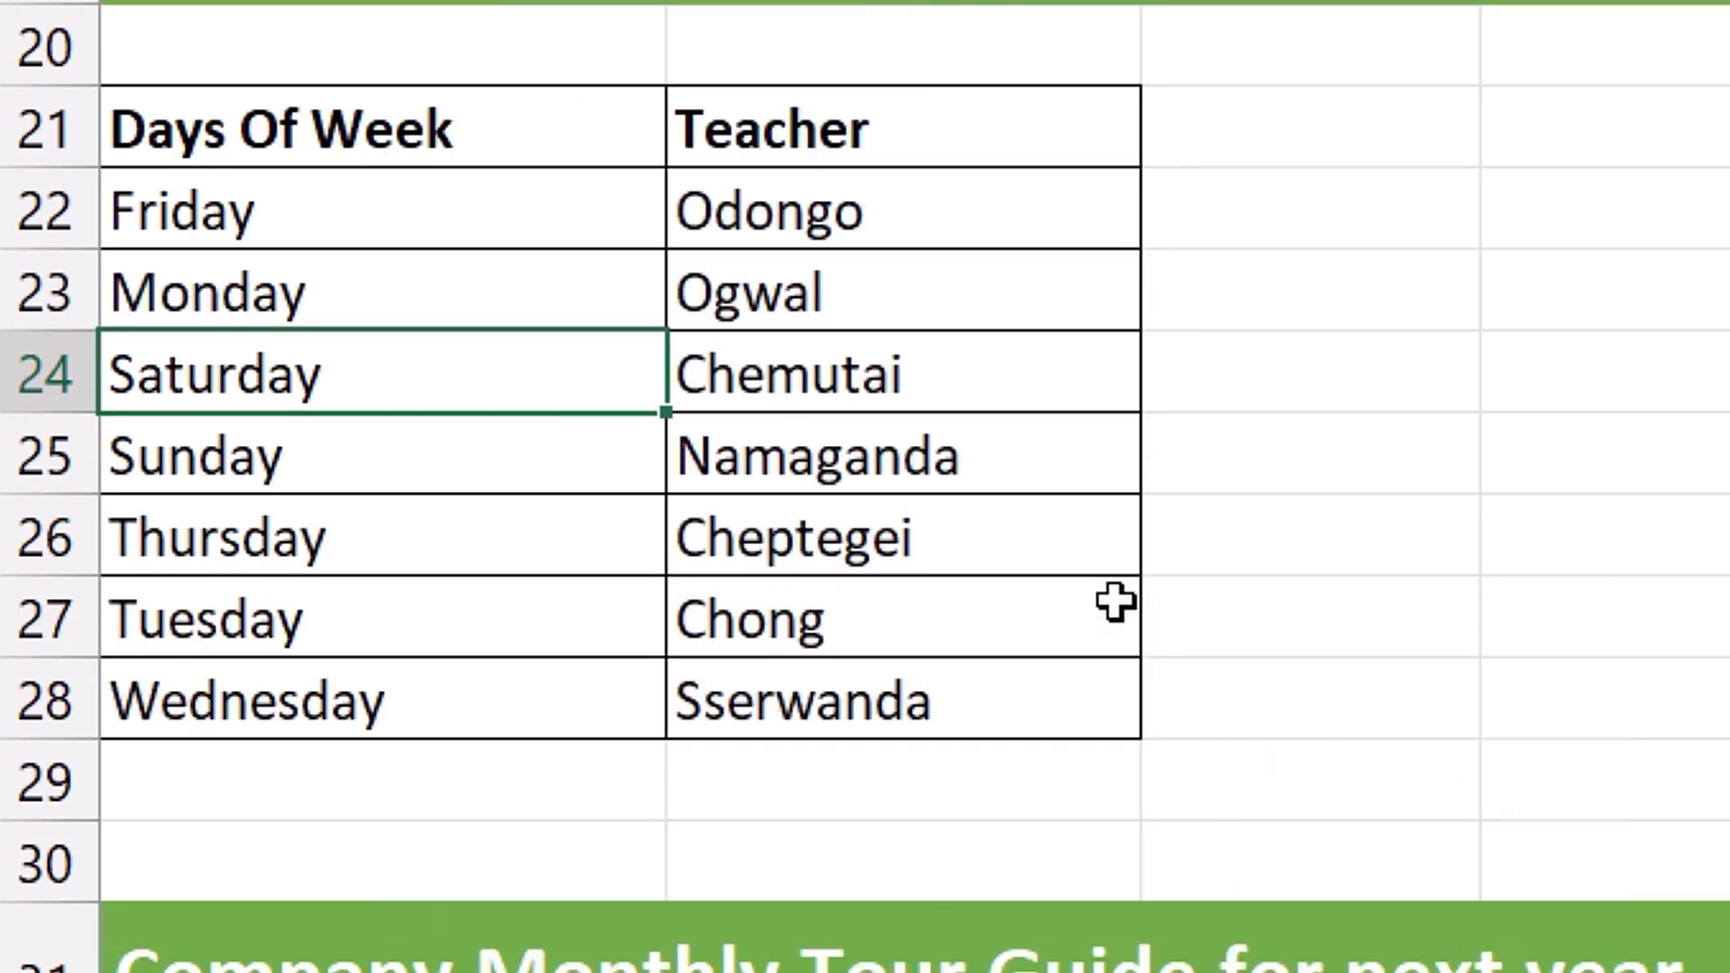
click(340, 213)
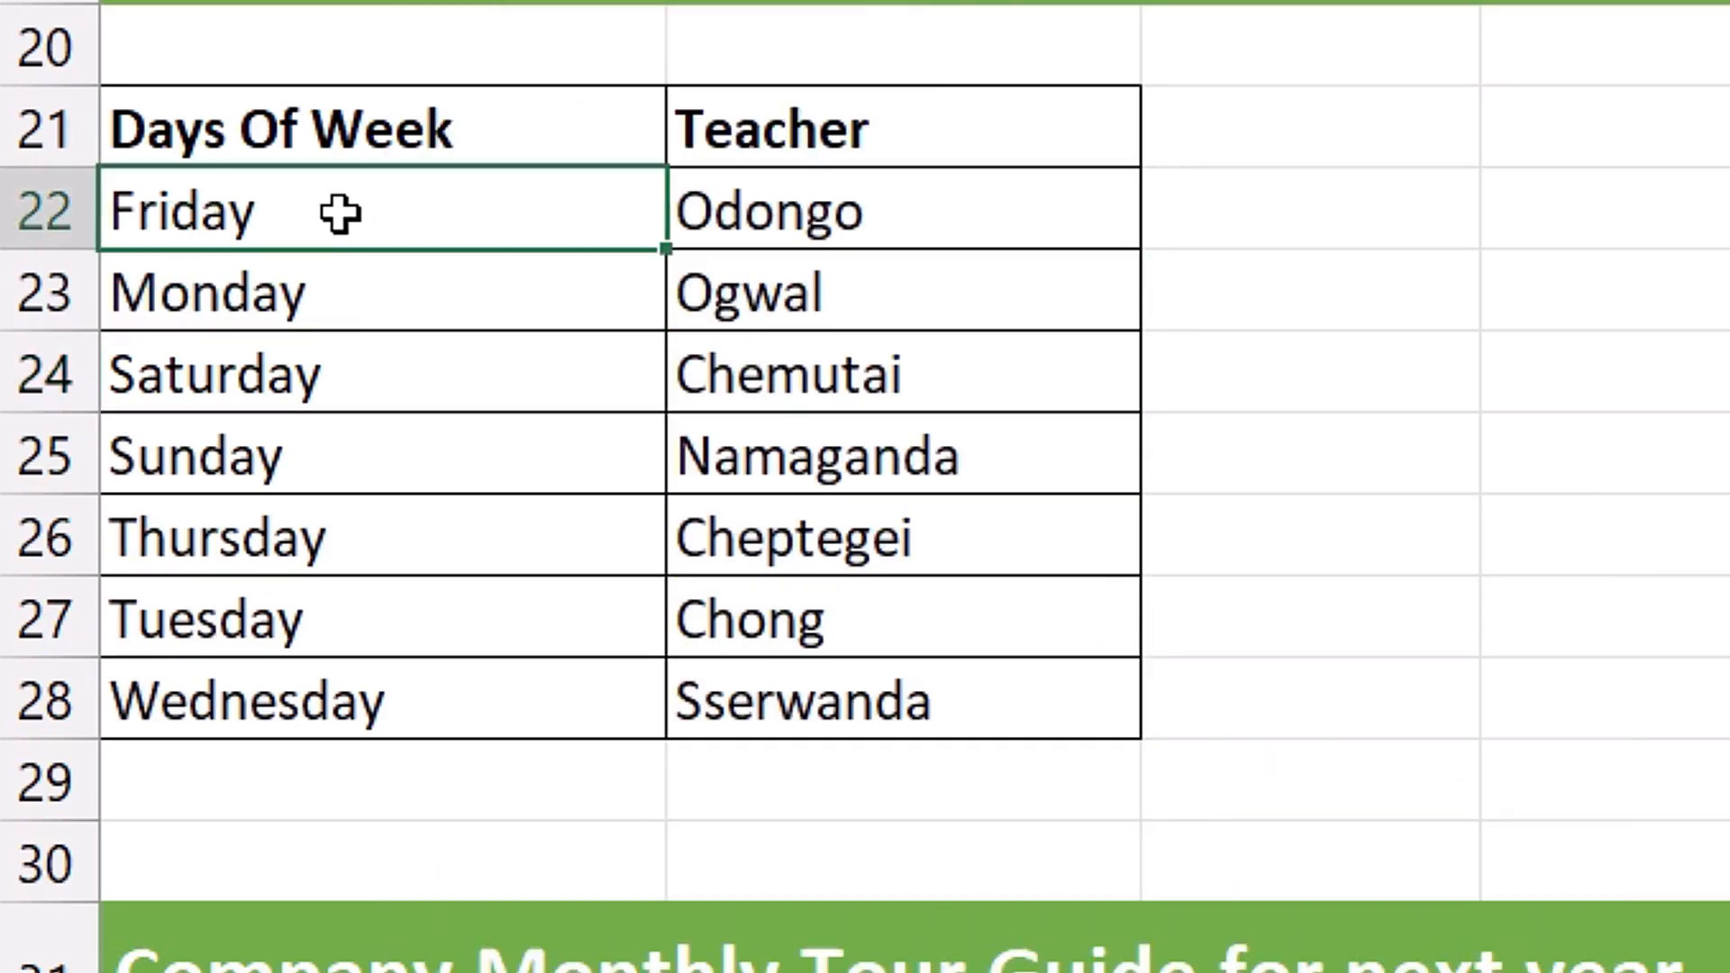
click(342, 293)
click(340, 381)
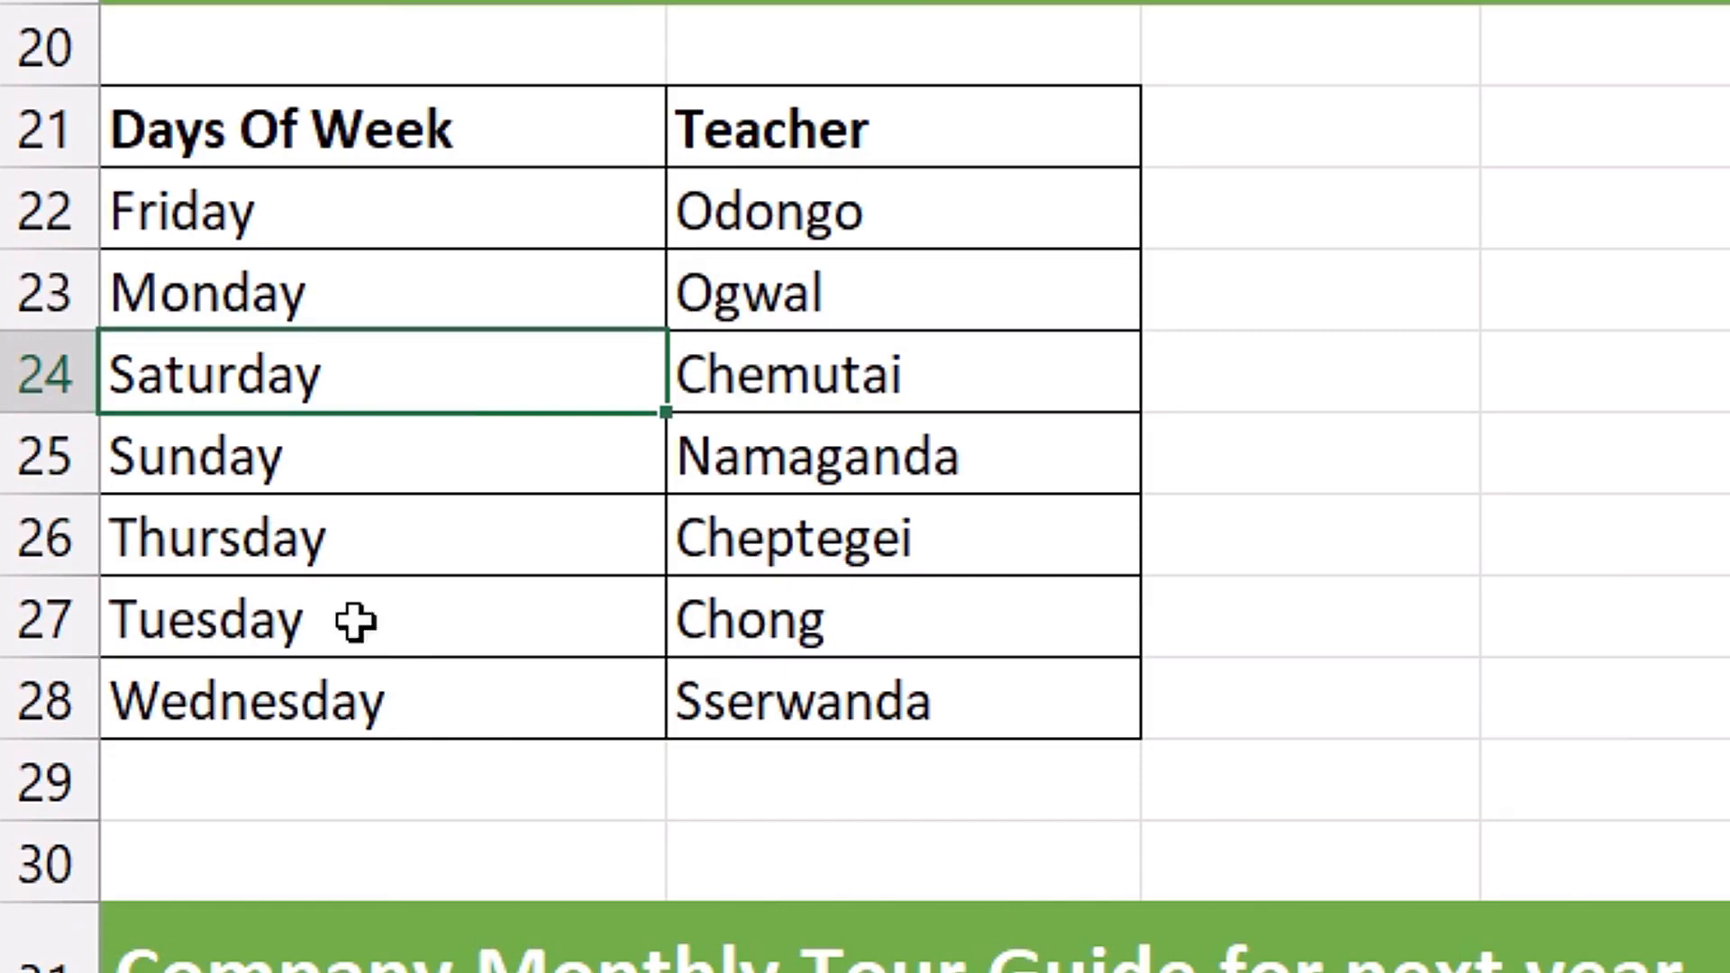
key(ctrl+z)
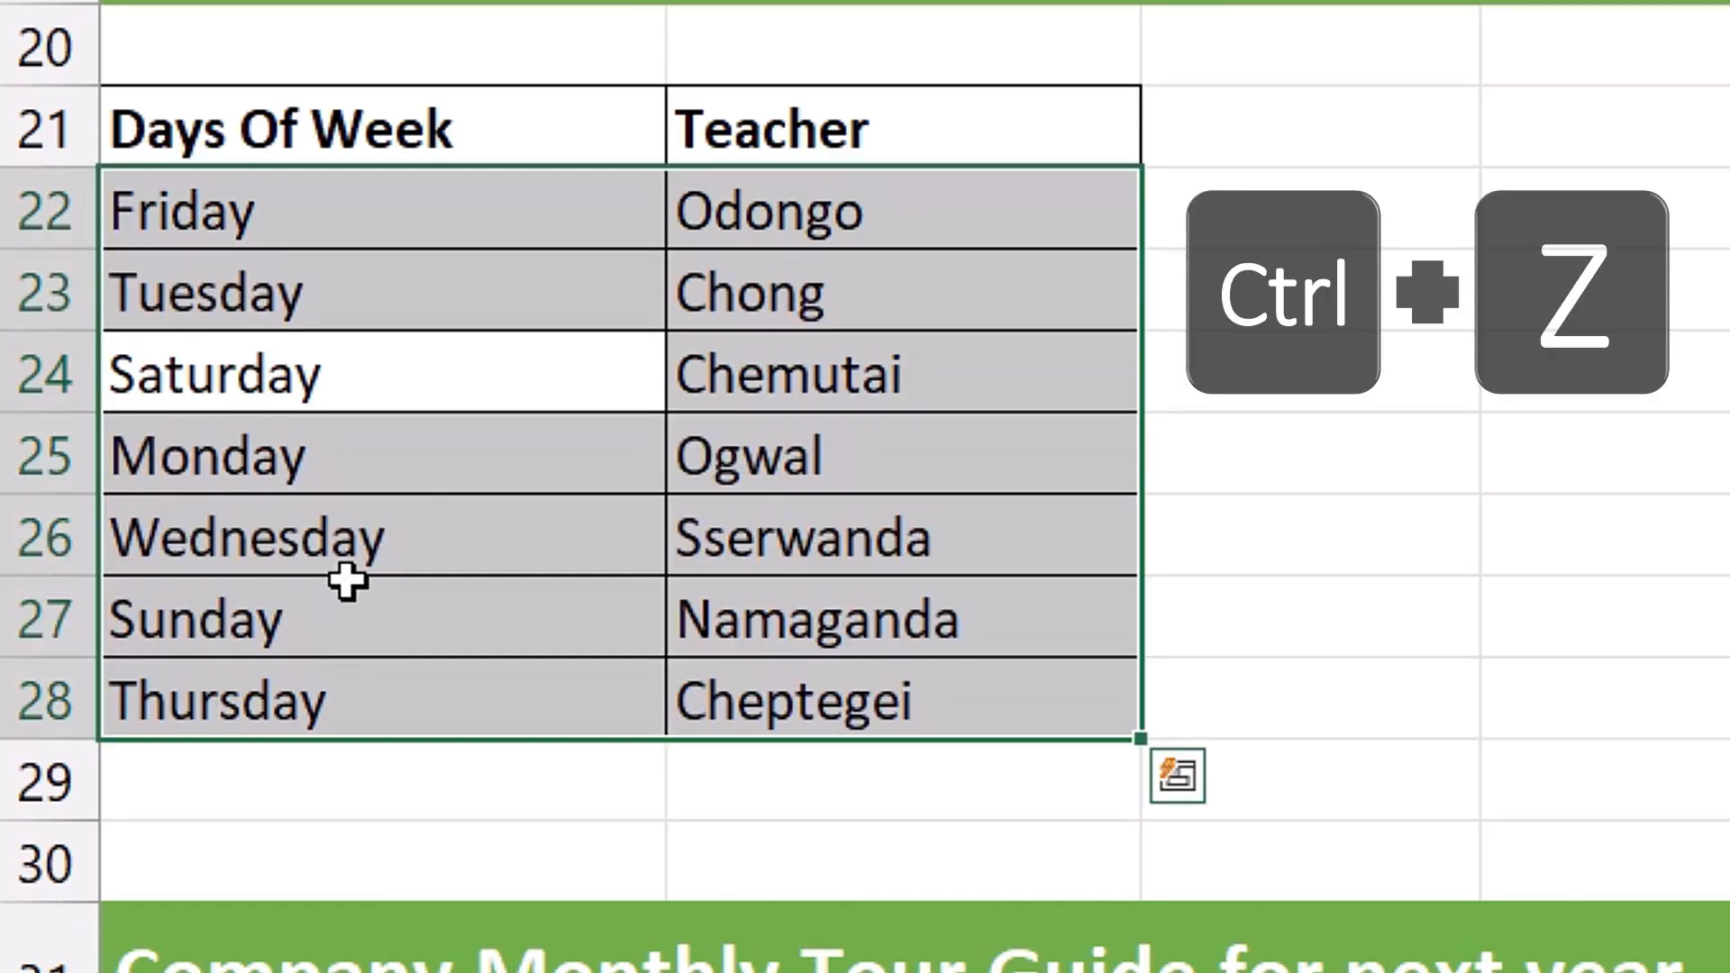
click(668, 453)
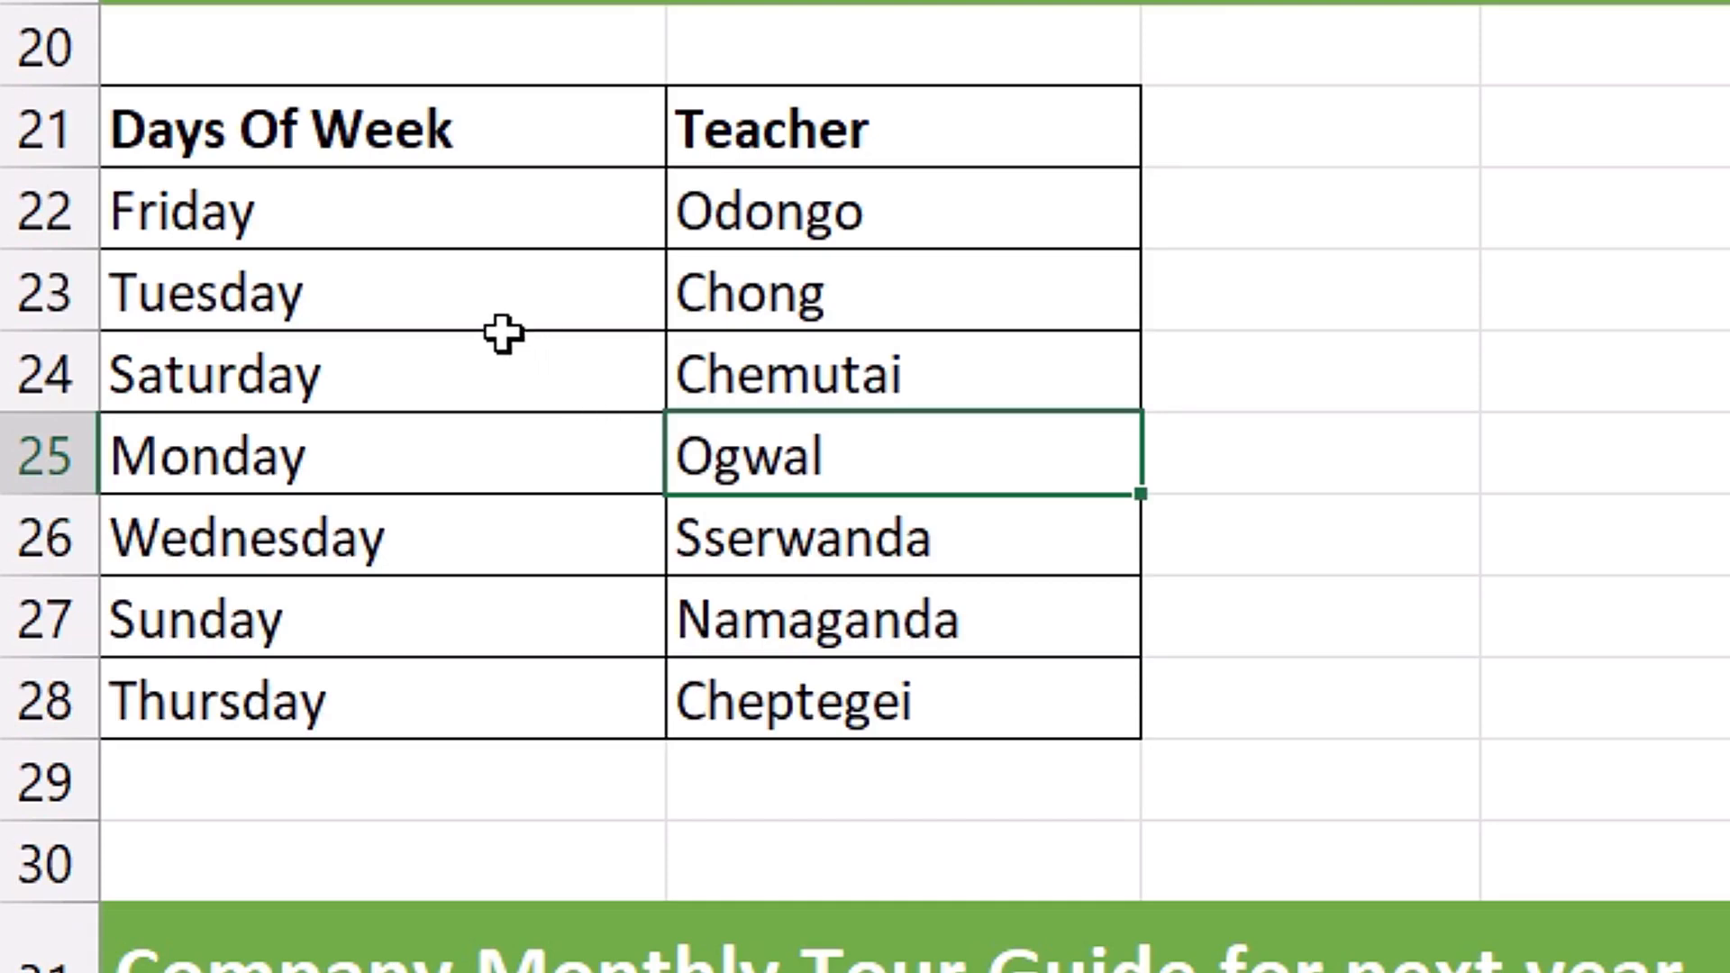
click(471, 293)
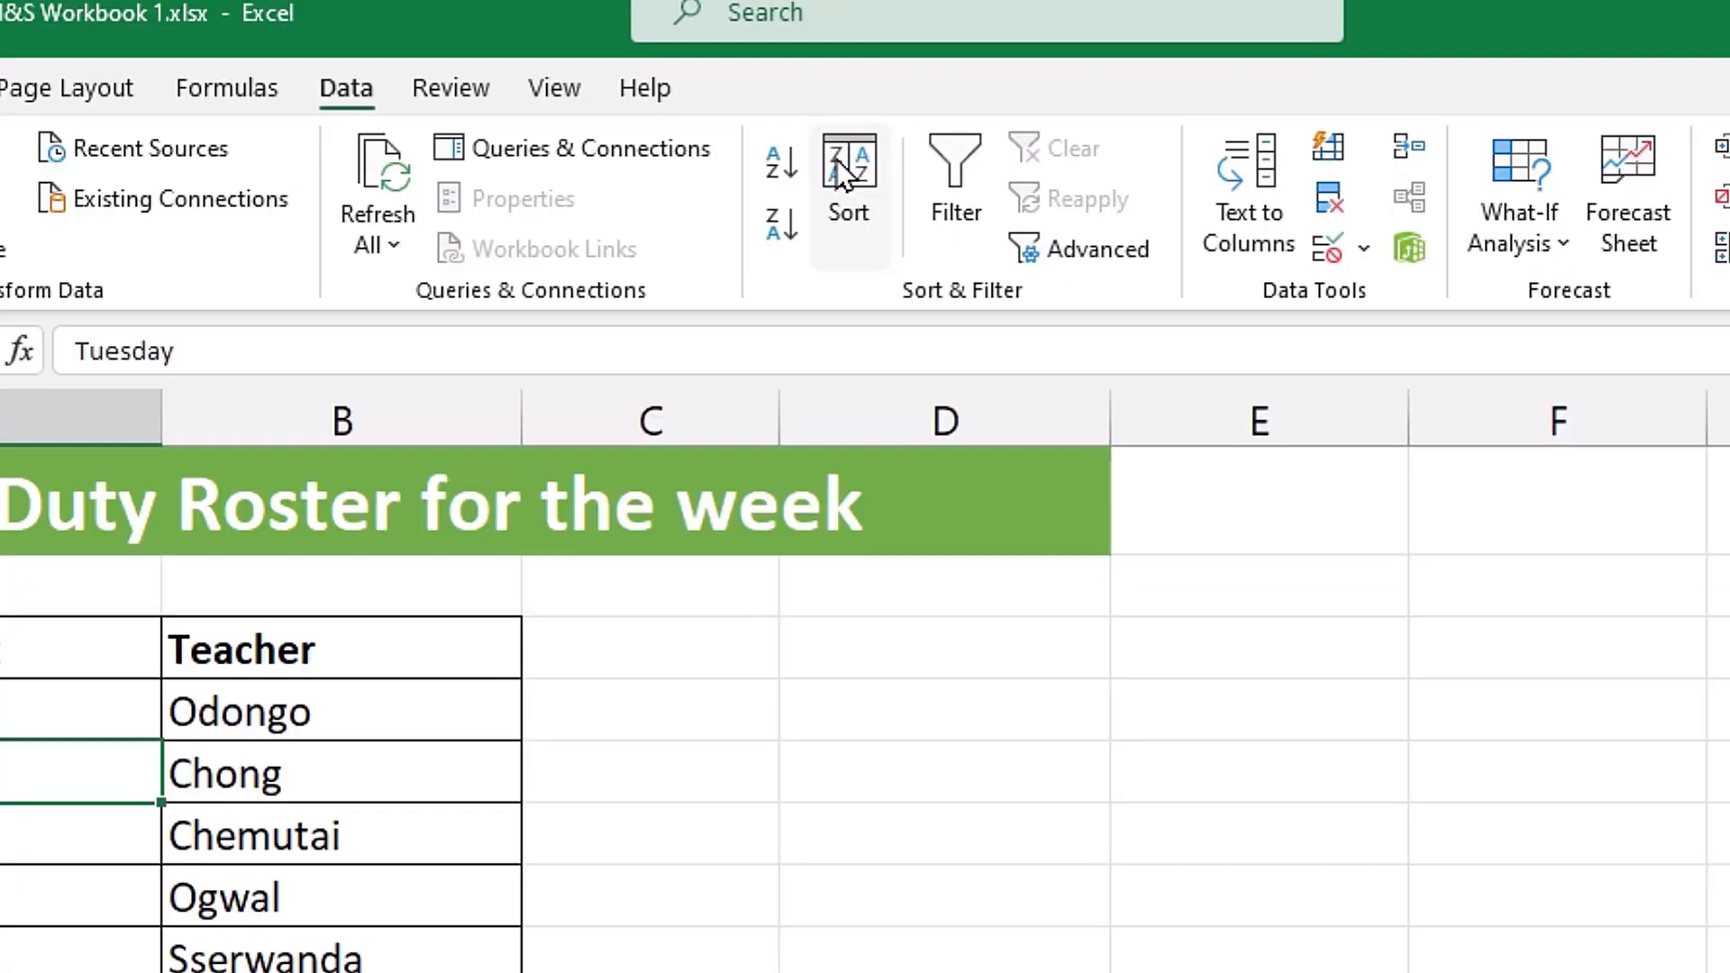
click(836, 160)
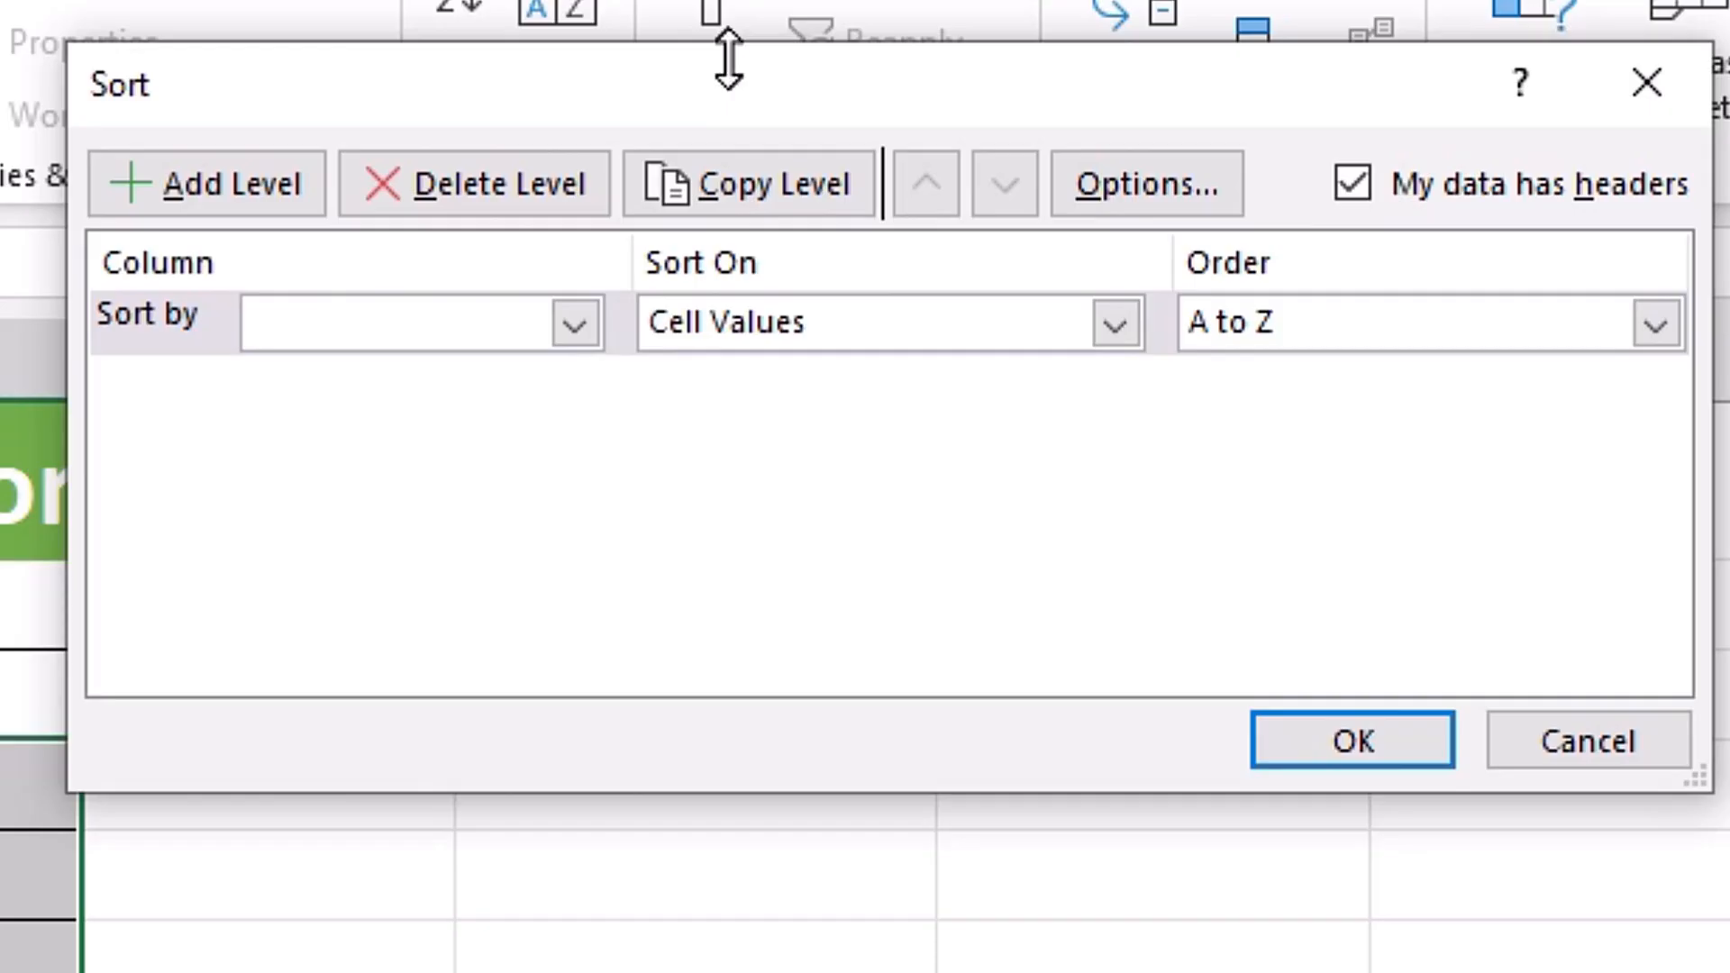
drag(723, 99, 706, 171)
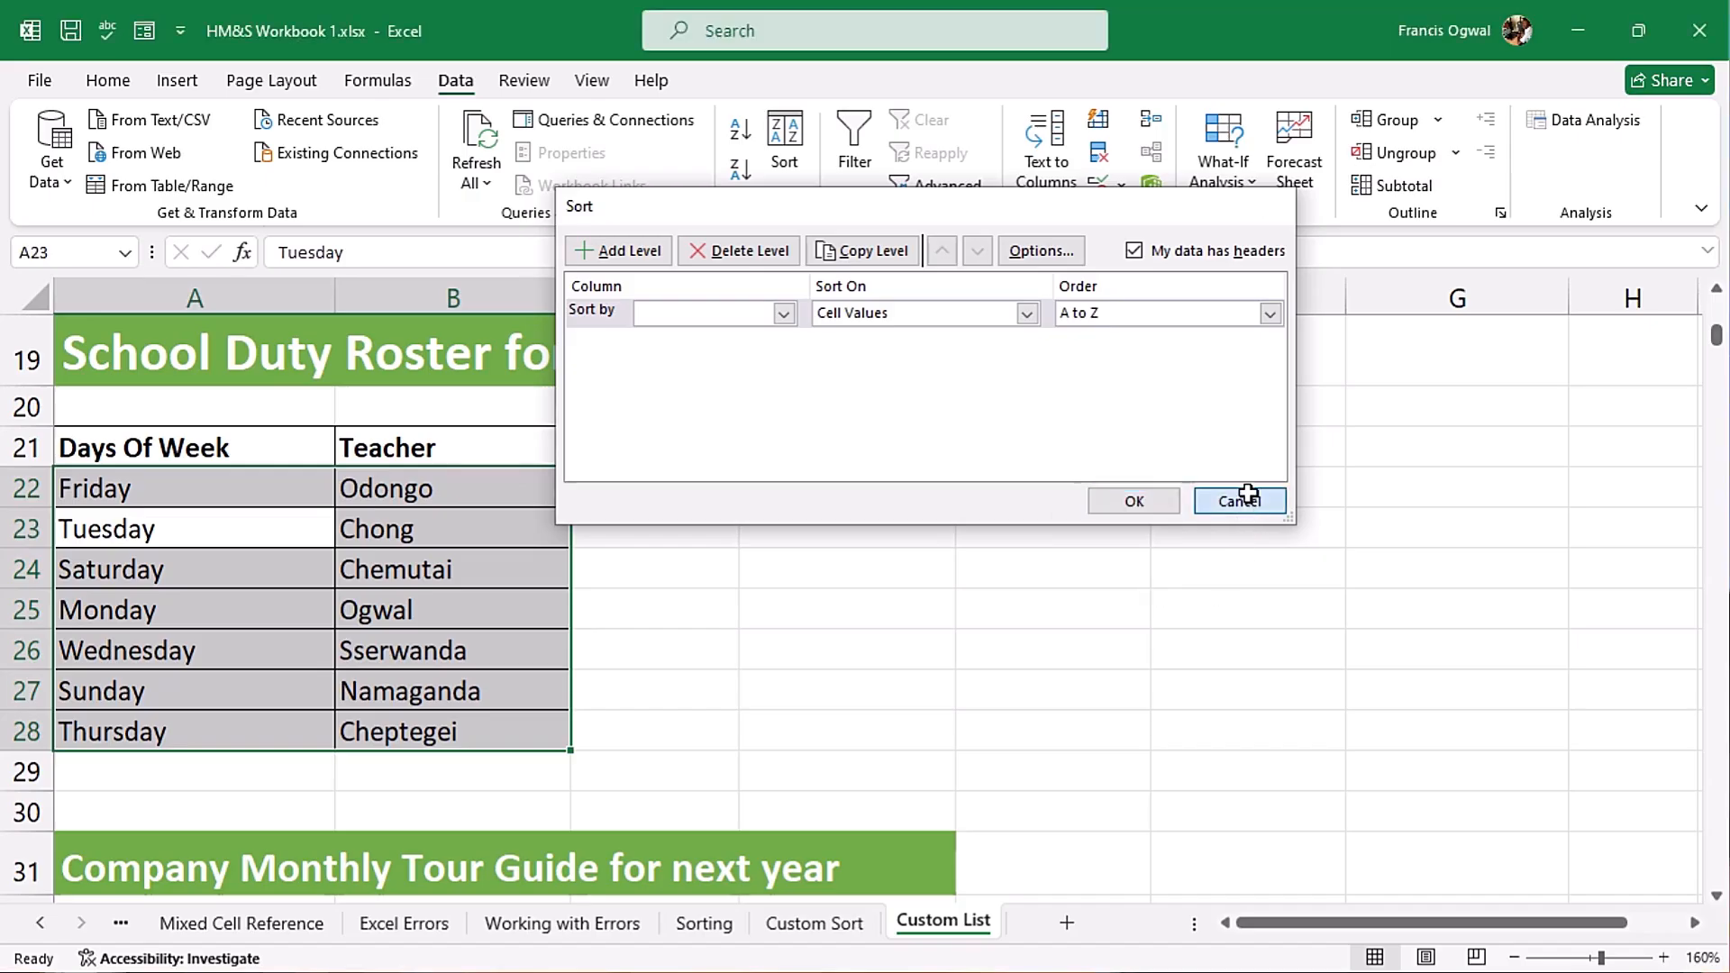
click(1567, 817)
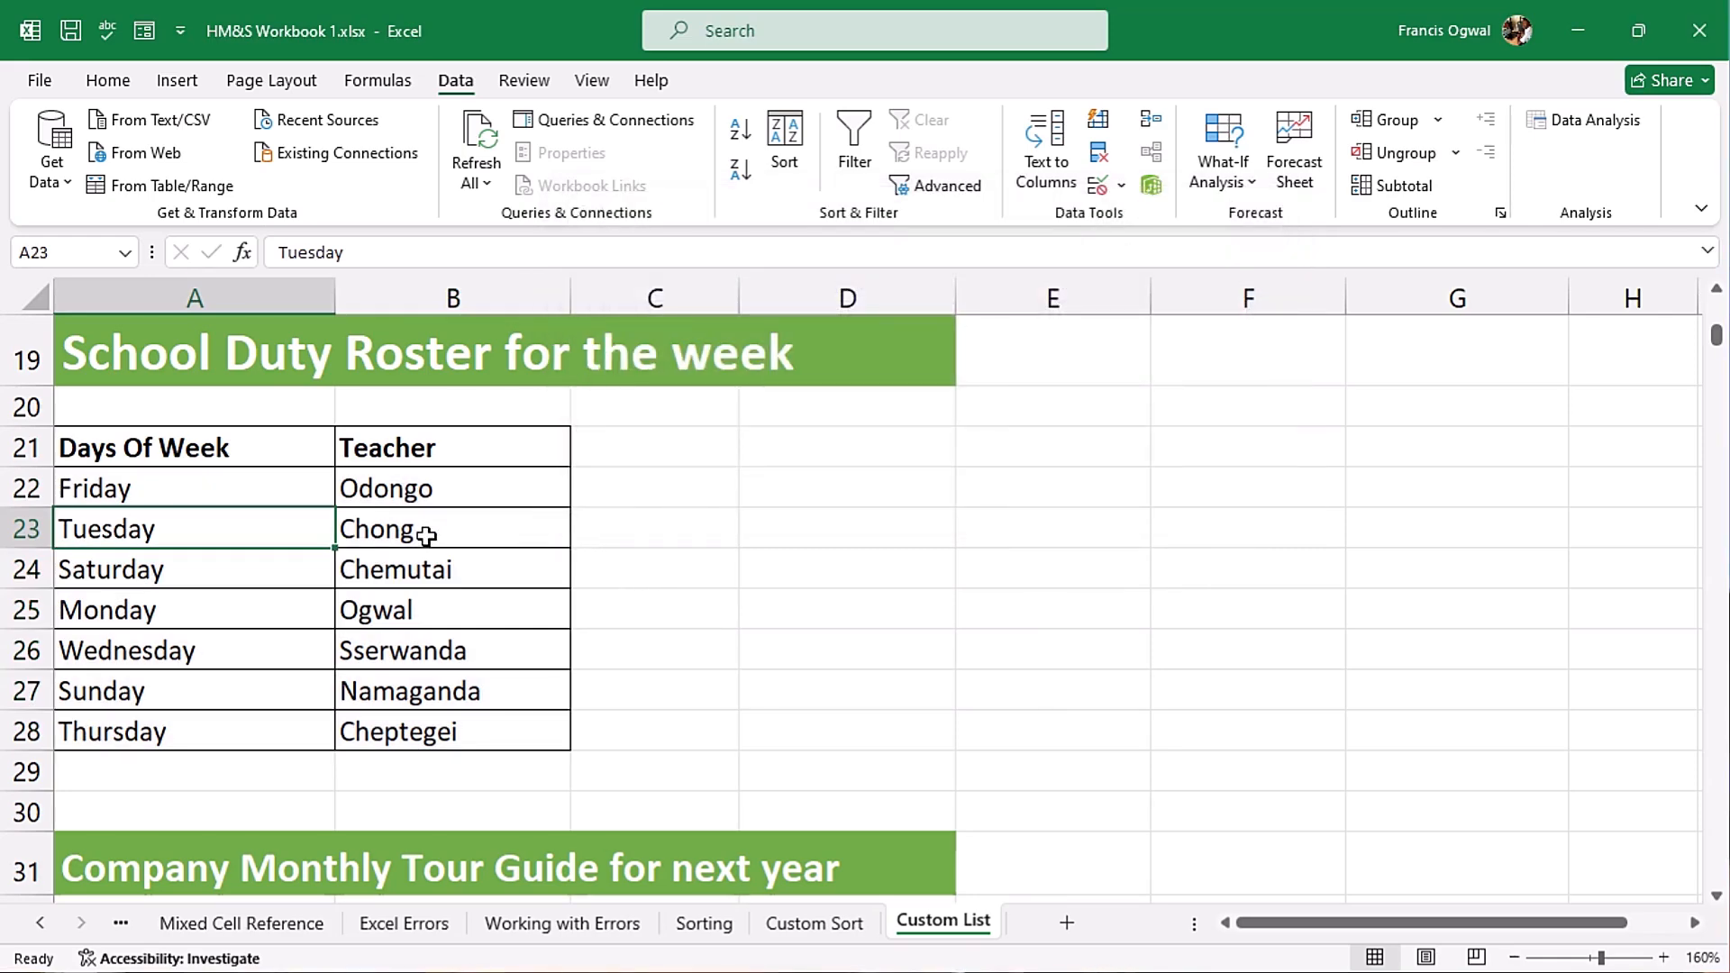
- Set up a custom sort of the School Duty Roster by Days Of Week on Cell Values, using a Custom List order
key(alt+a)
key(s)
key(s)
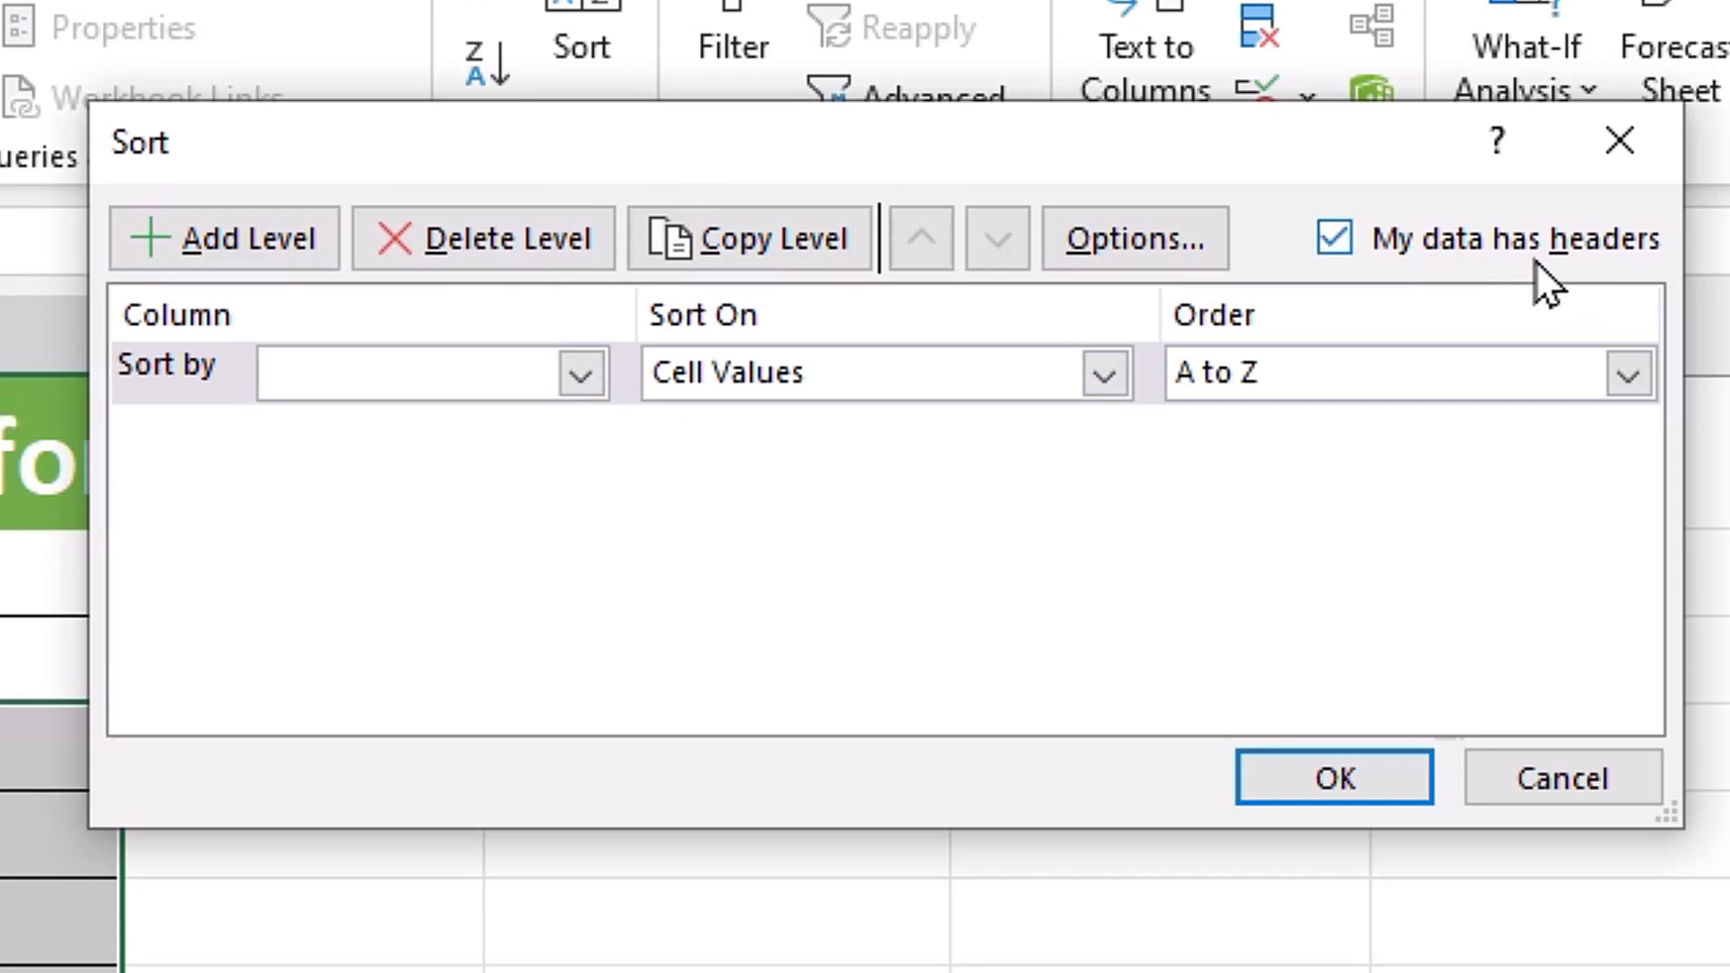
click(577, 375)
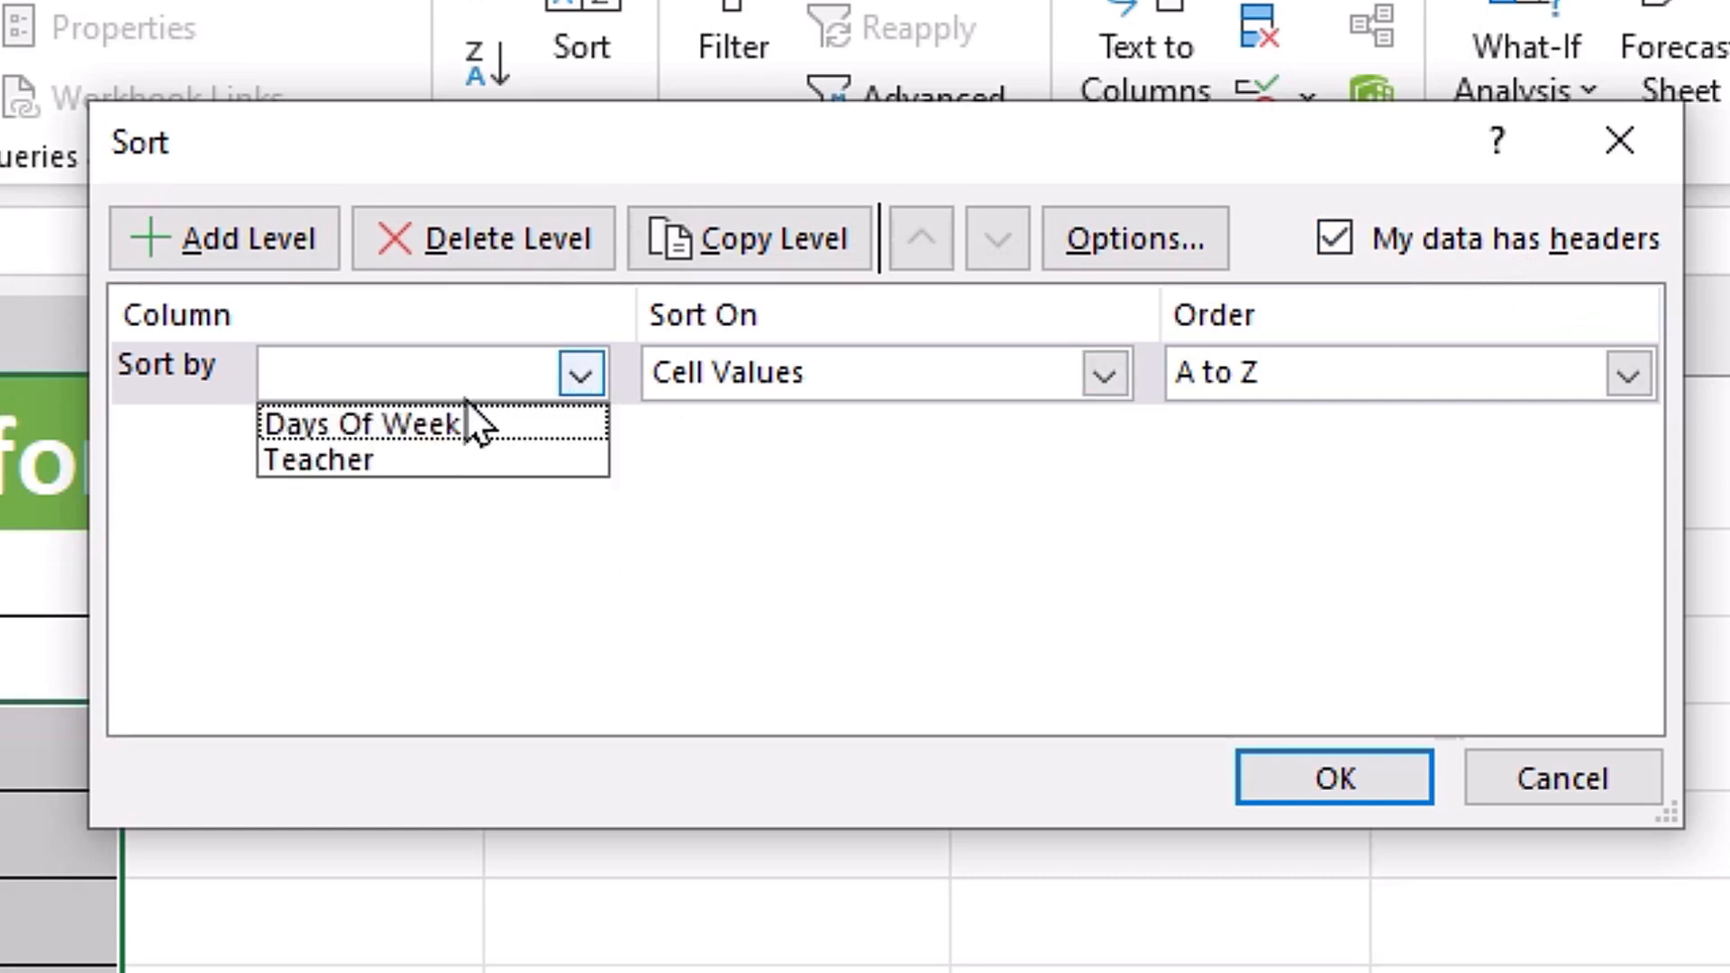
click(431, 440)
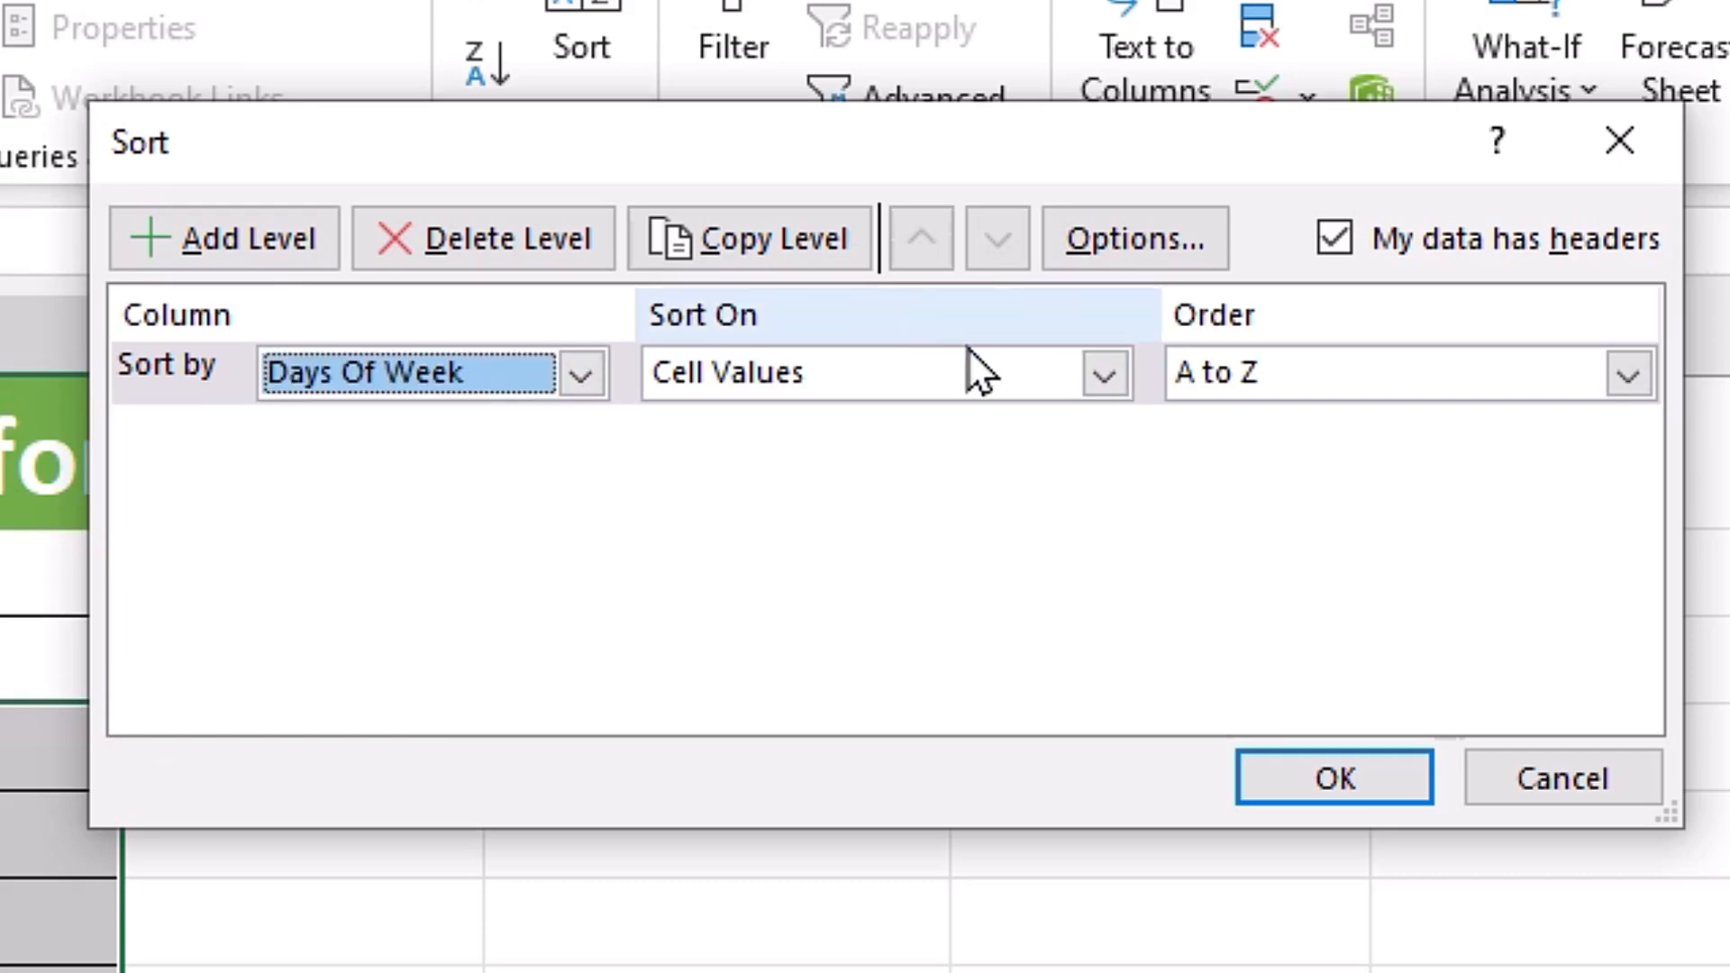
click(1104, 376)
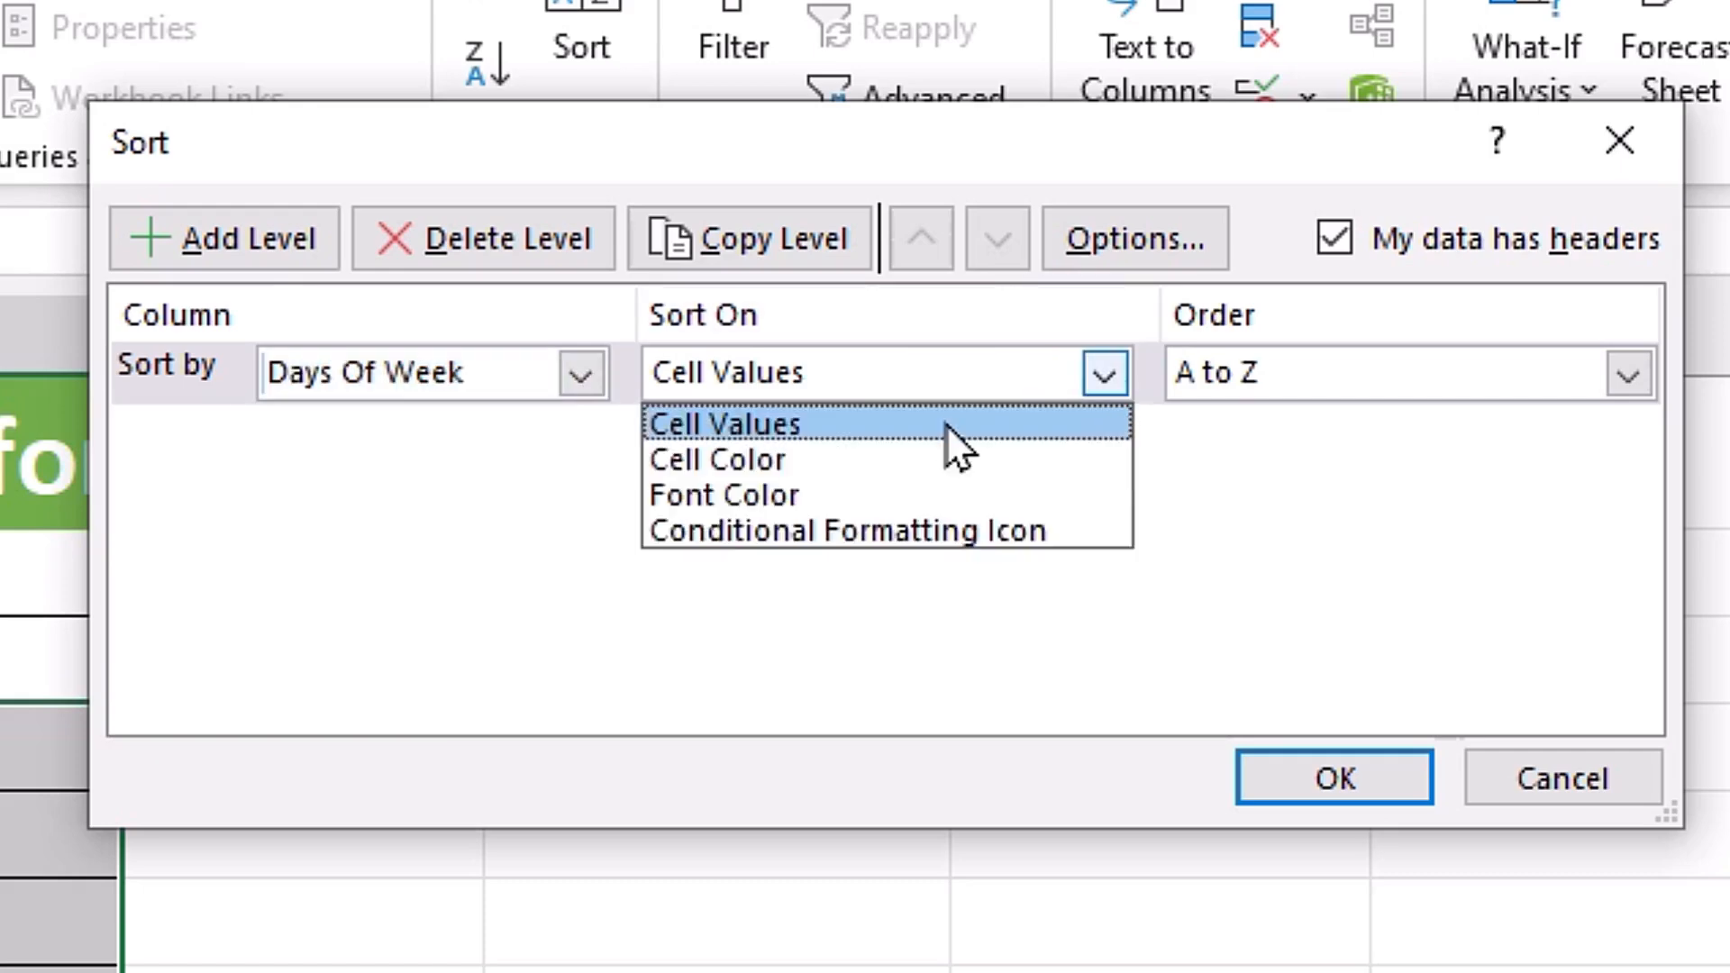
click(896, 424)
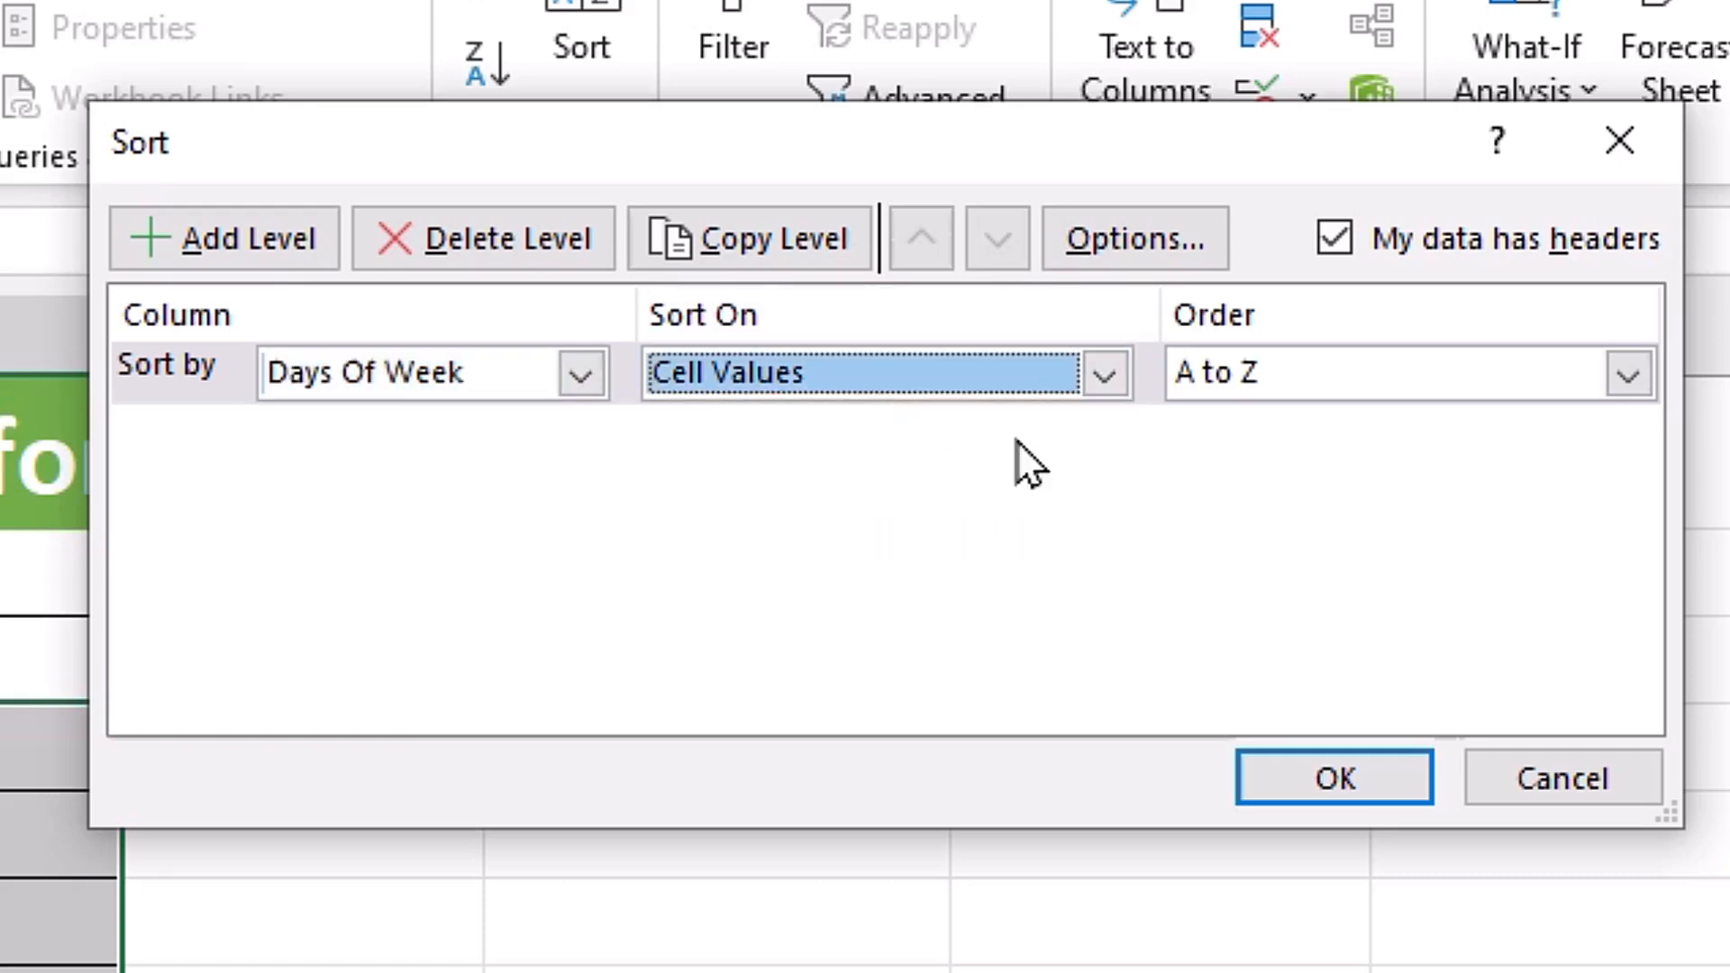
click(1629, 377)
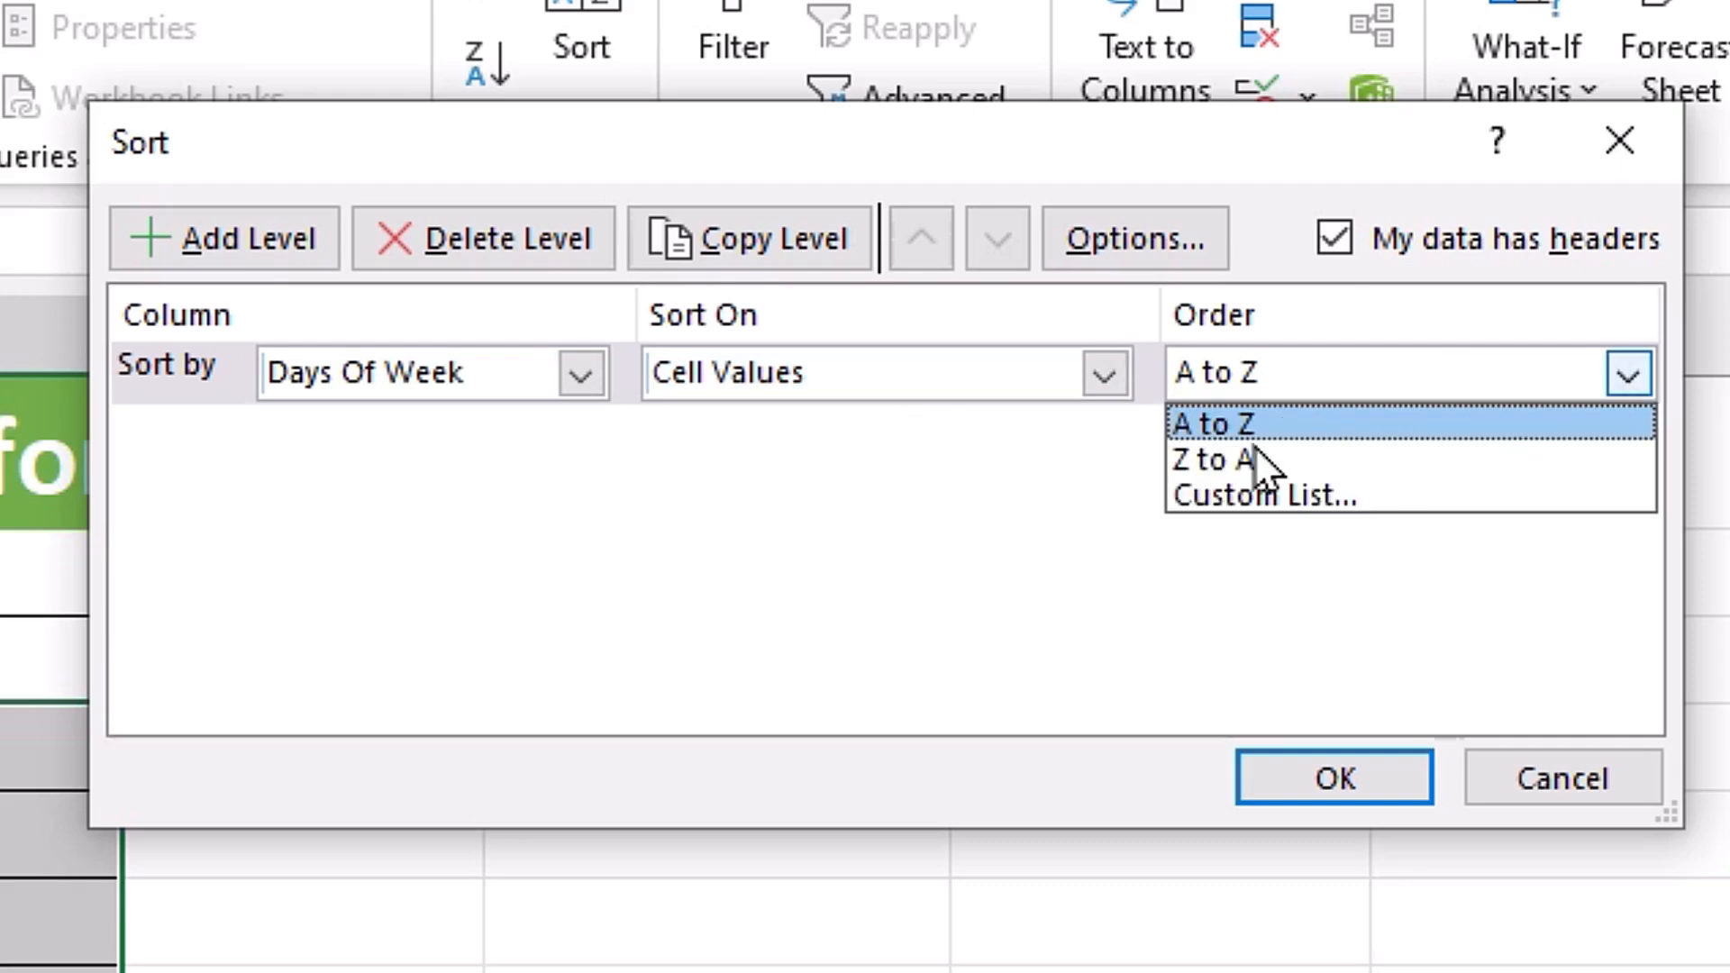
click(1398, 506)
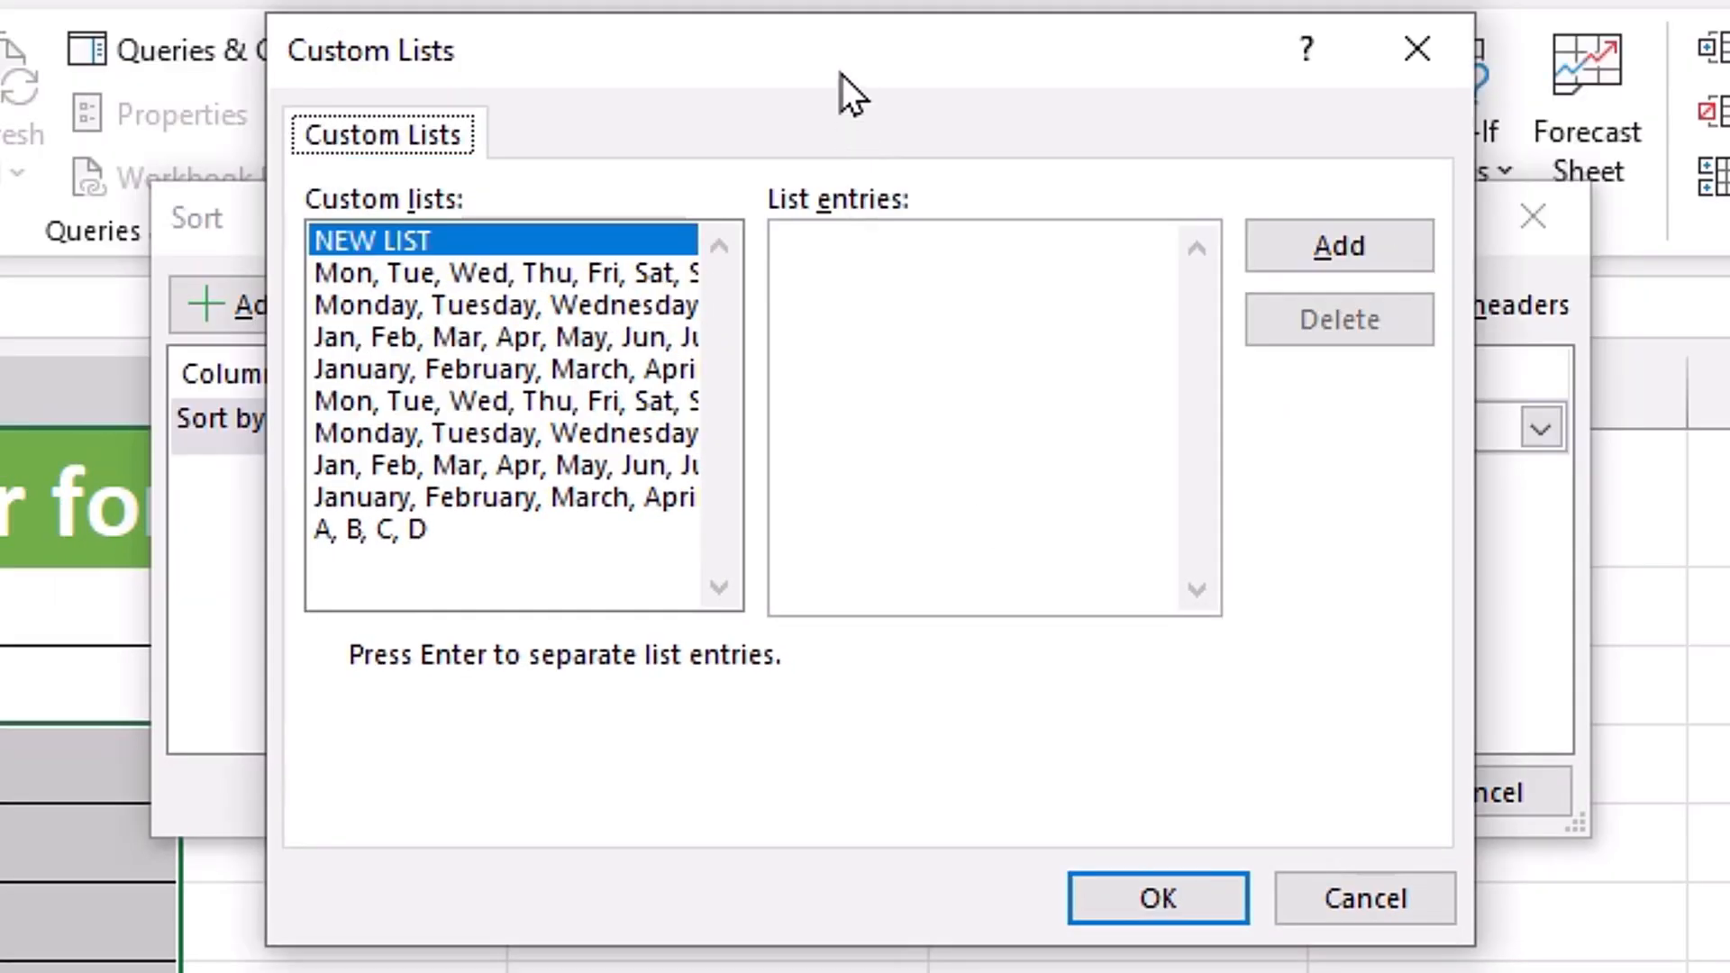
- Permanently delete the A, B, C, D list from the custom lists
drag(842, 73, 839, 161)
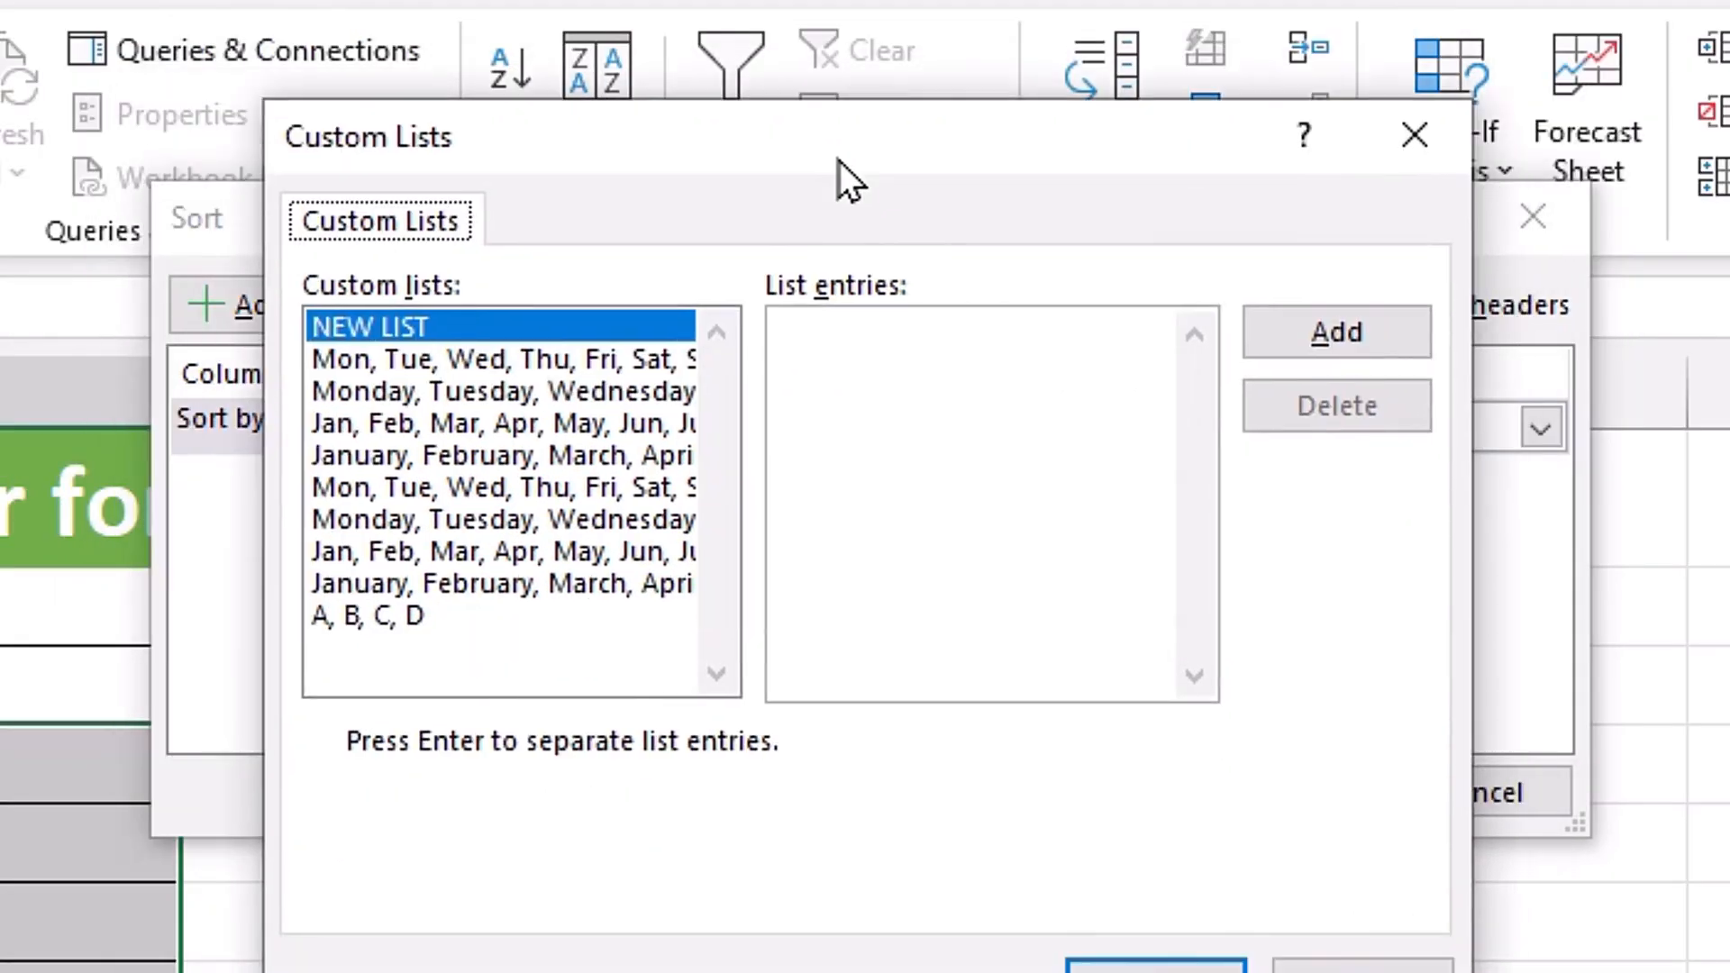
click(411, 619)
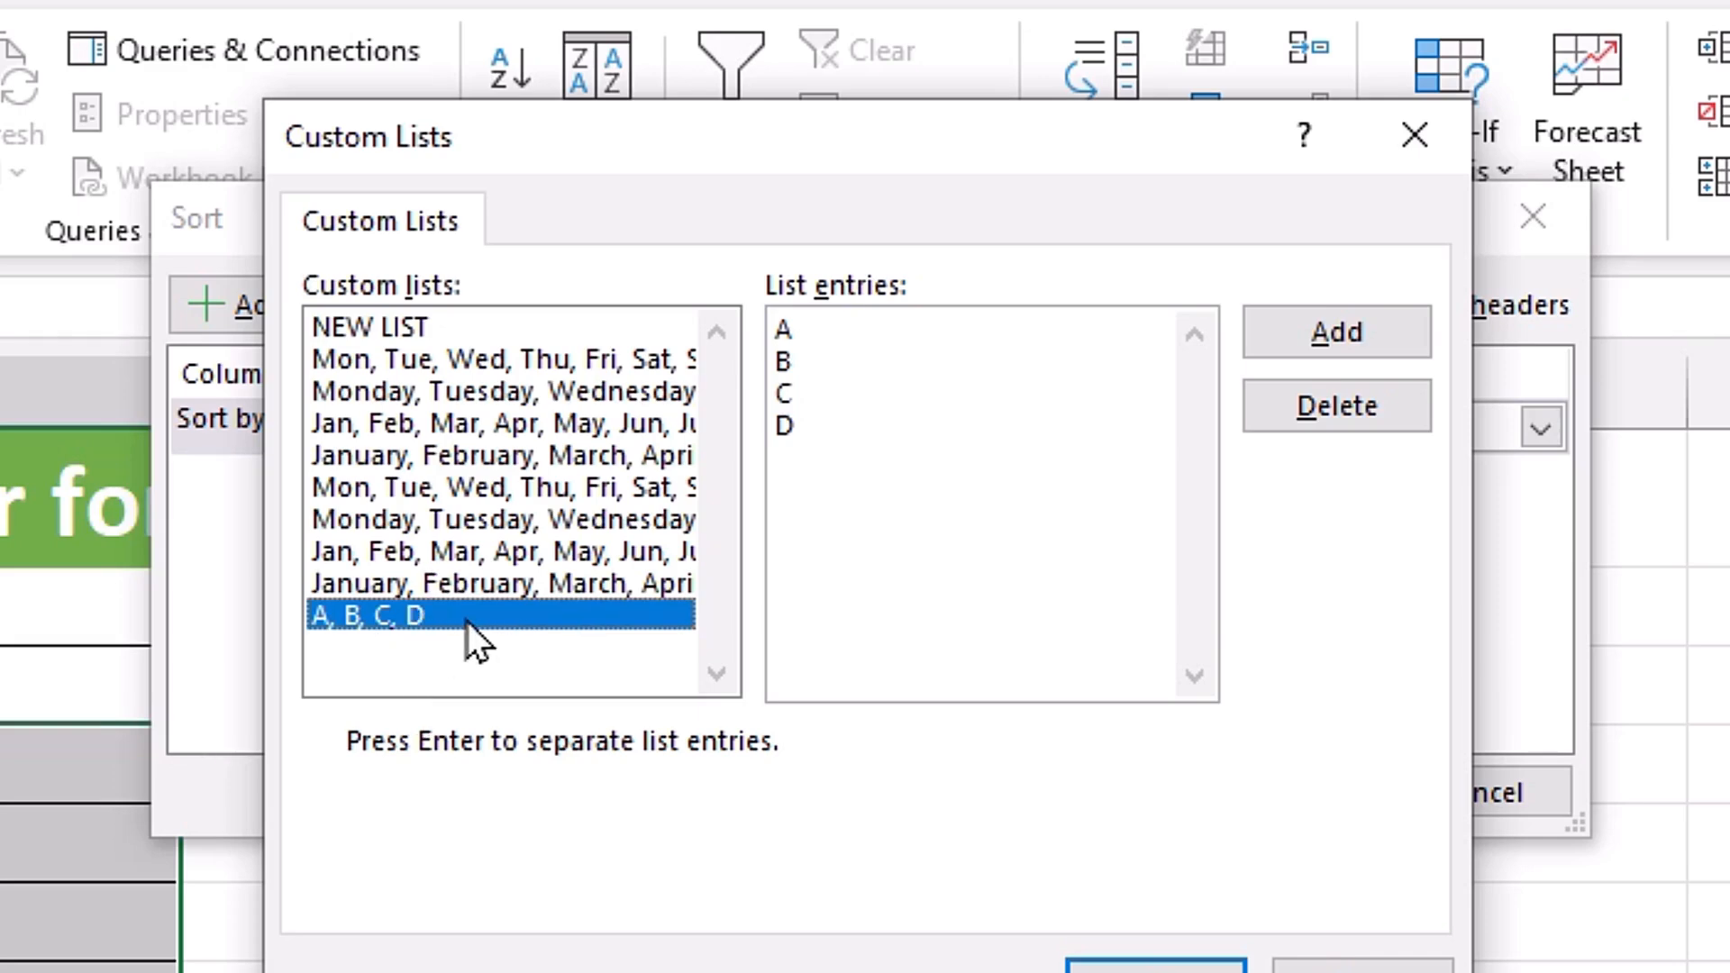
click(1393, 408)
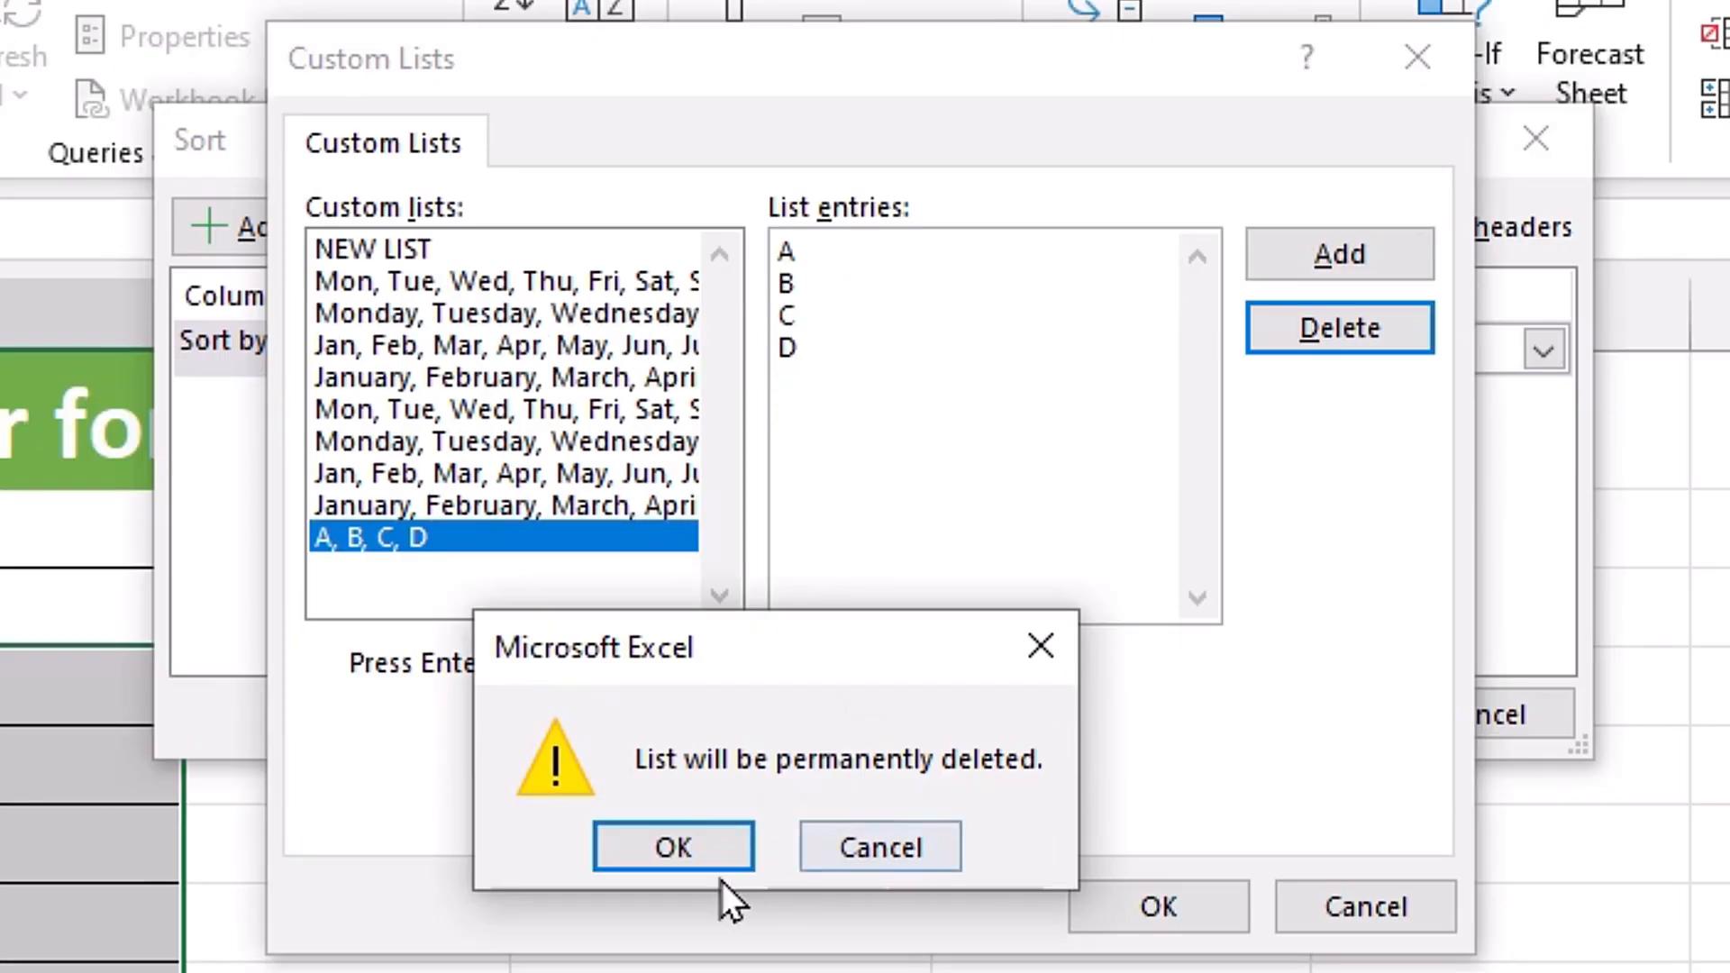
click(681, 847)
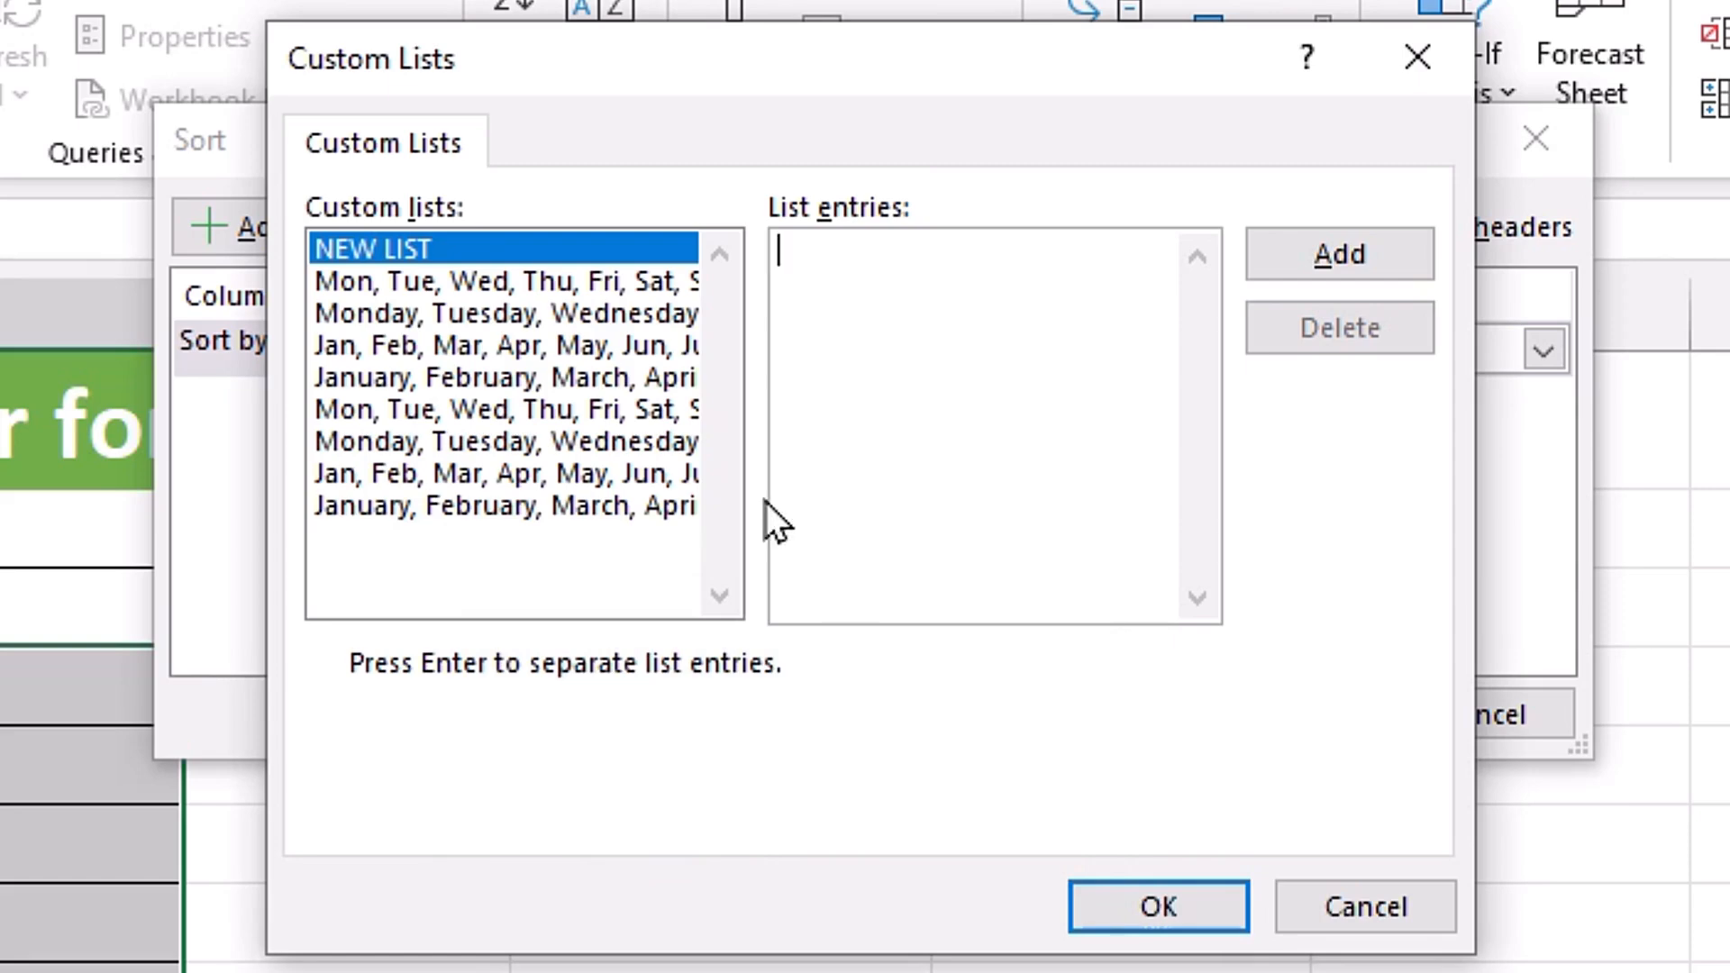
- Try sorting the School Duty Roster by Days Of Week with the full-name Monday, Tuesday, Wednesday custom list
click(519, 507)
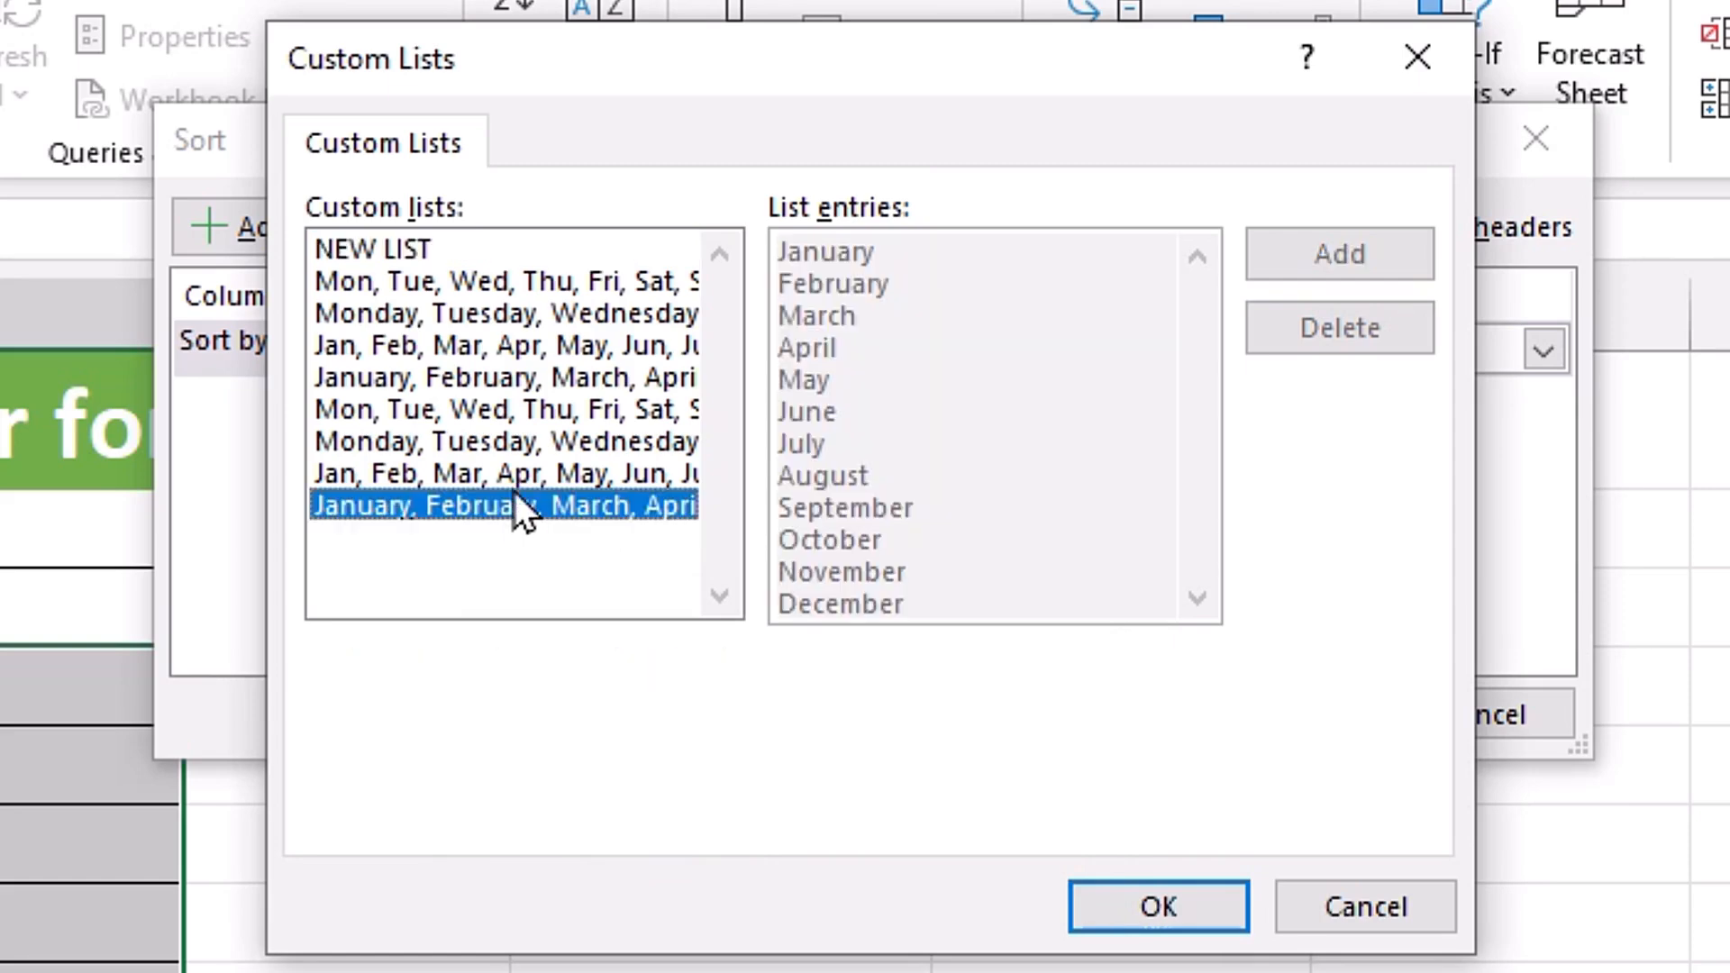
click(521, 465)
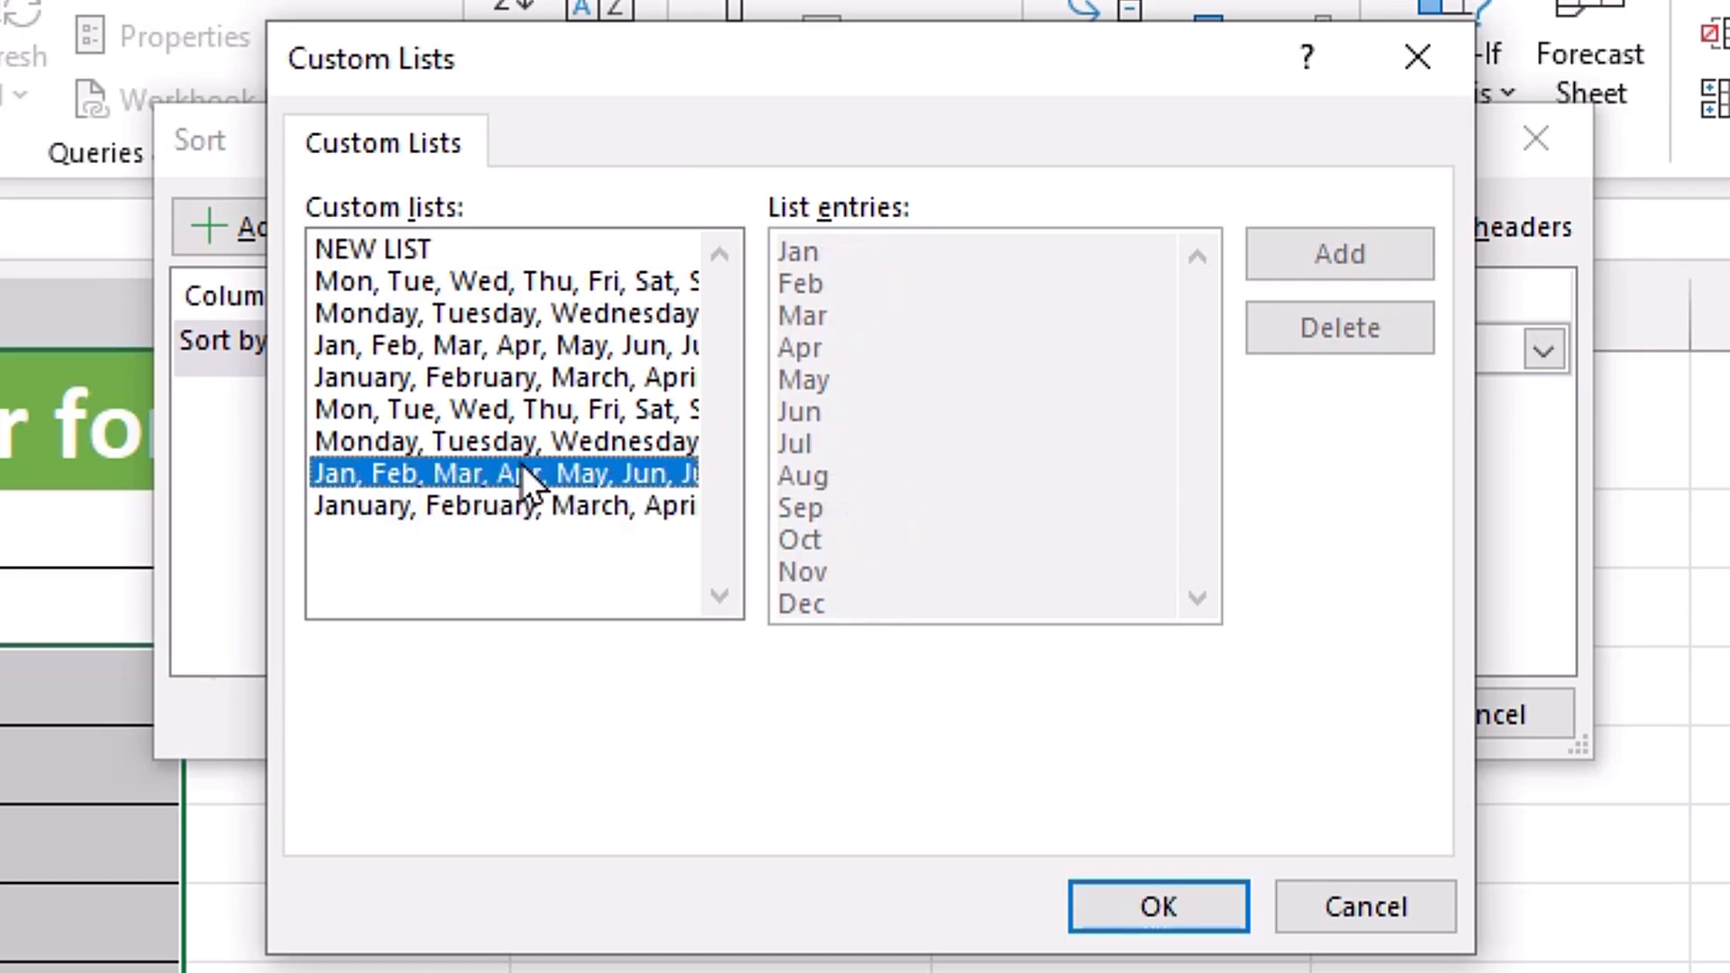
click(610, 440)
click(548, 314)
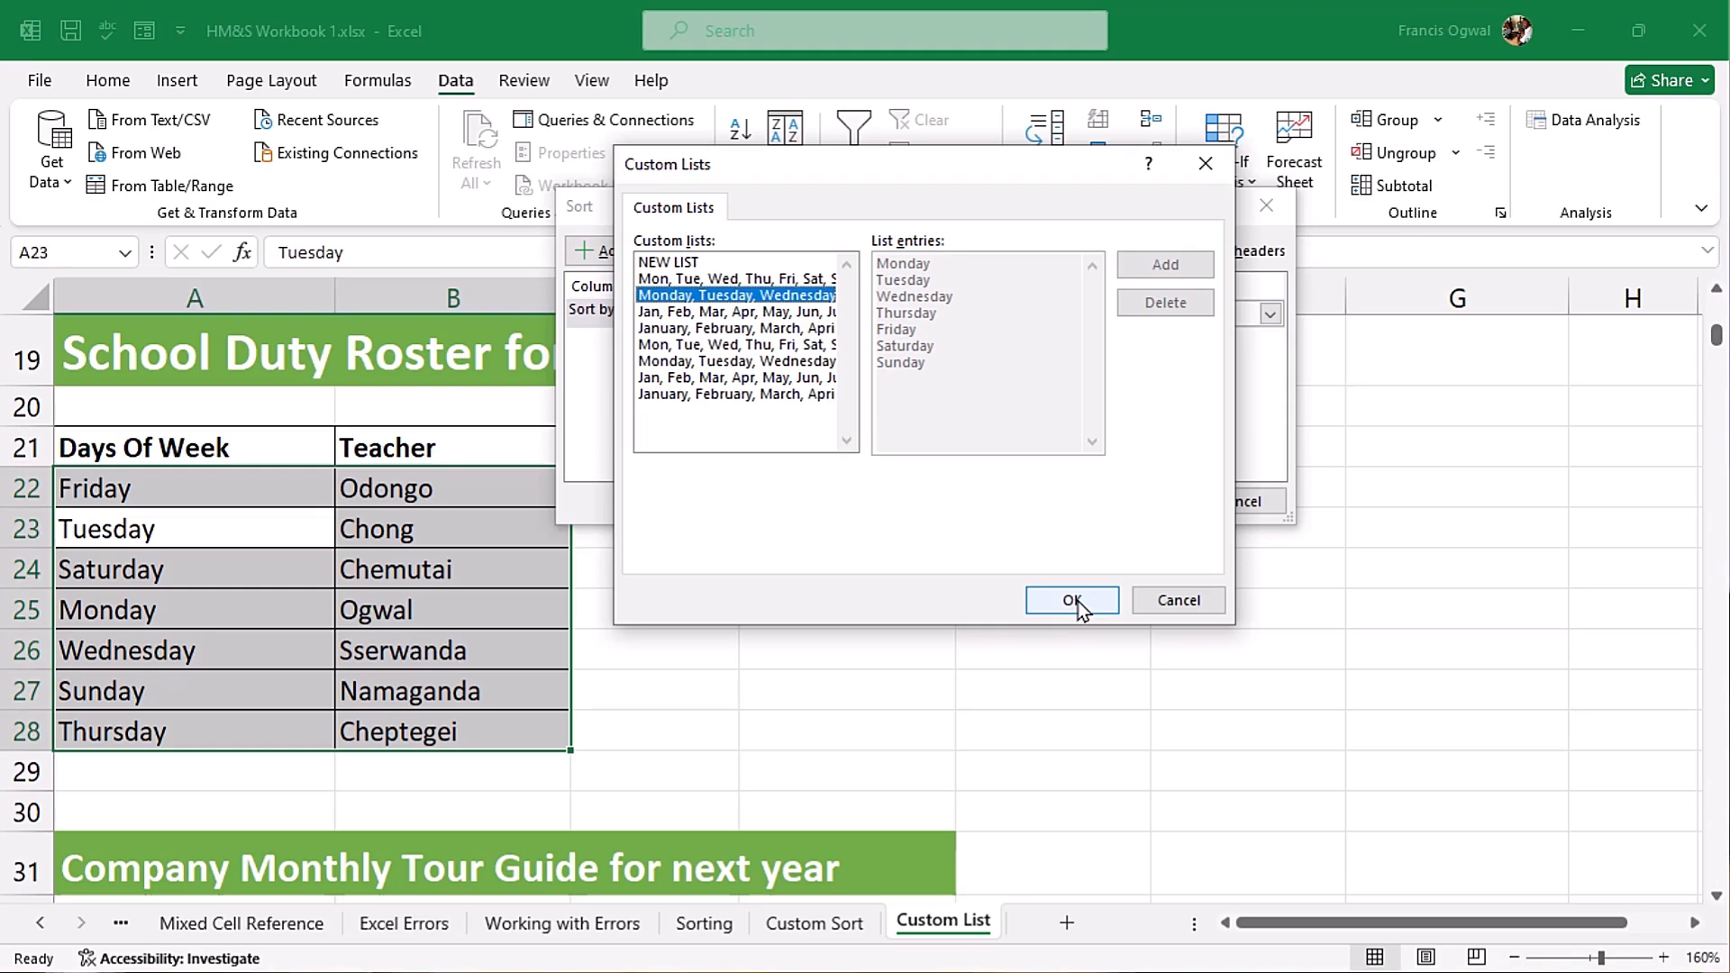
click(1074, 601)
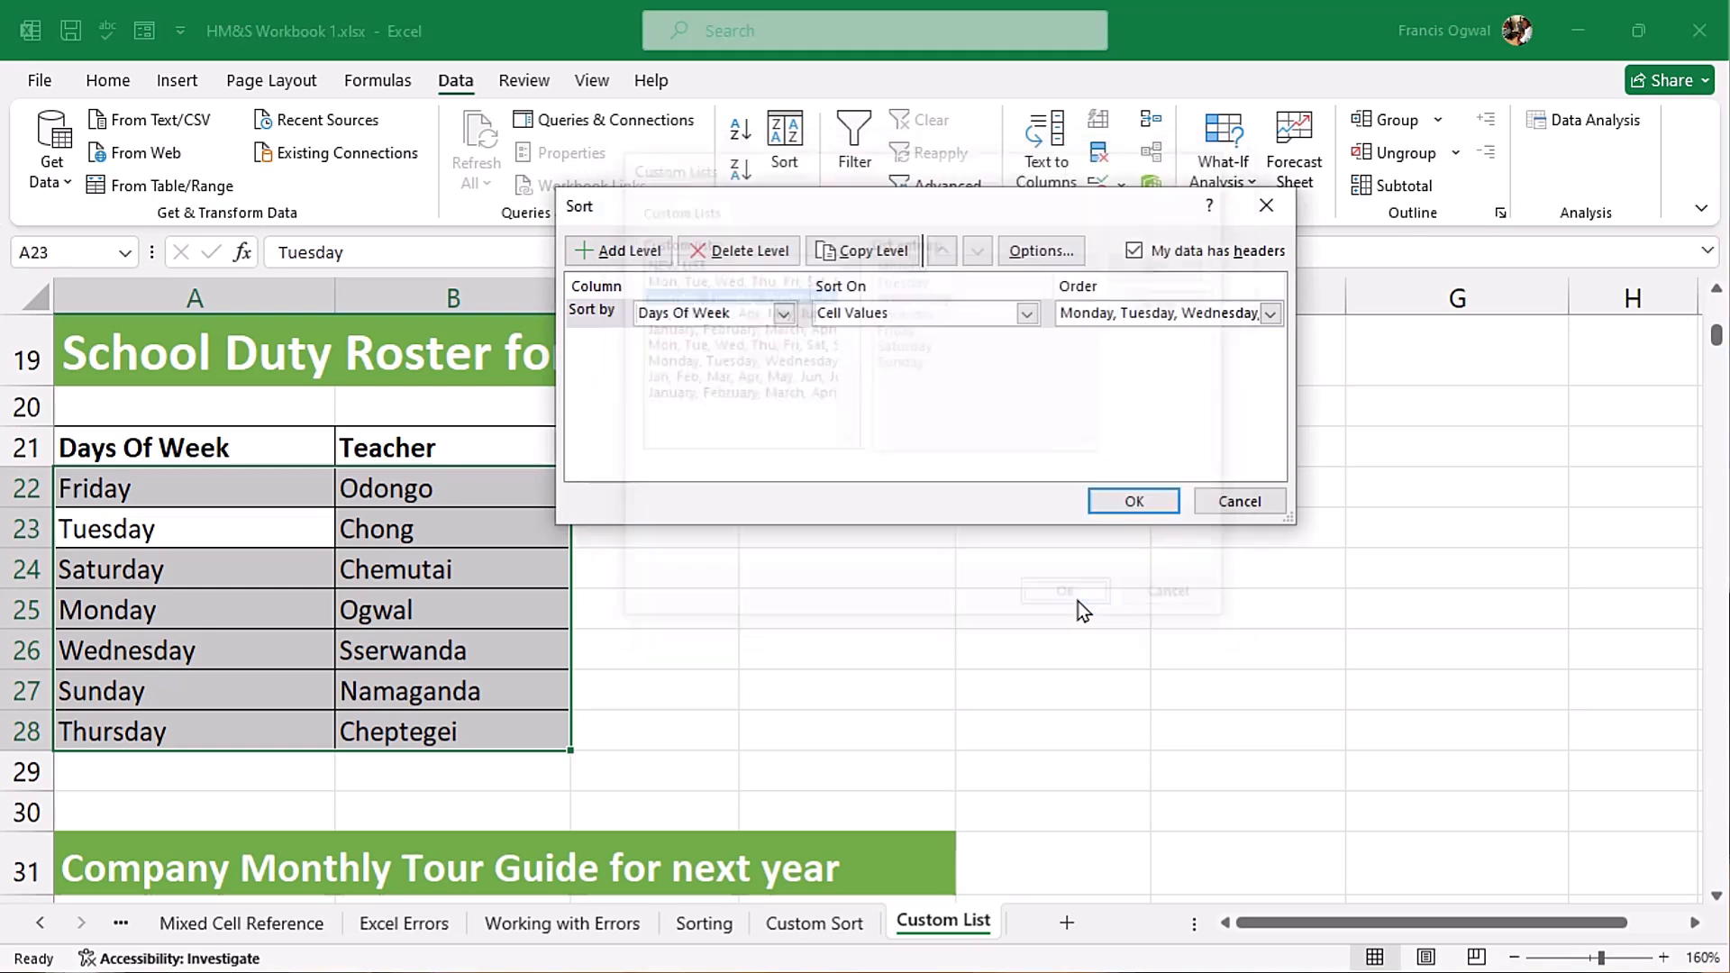
click(1133, 501)
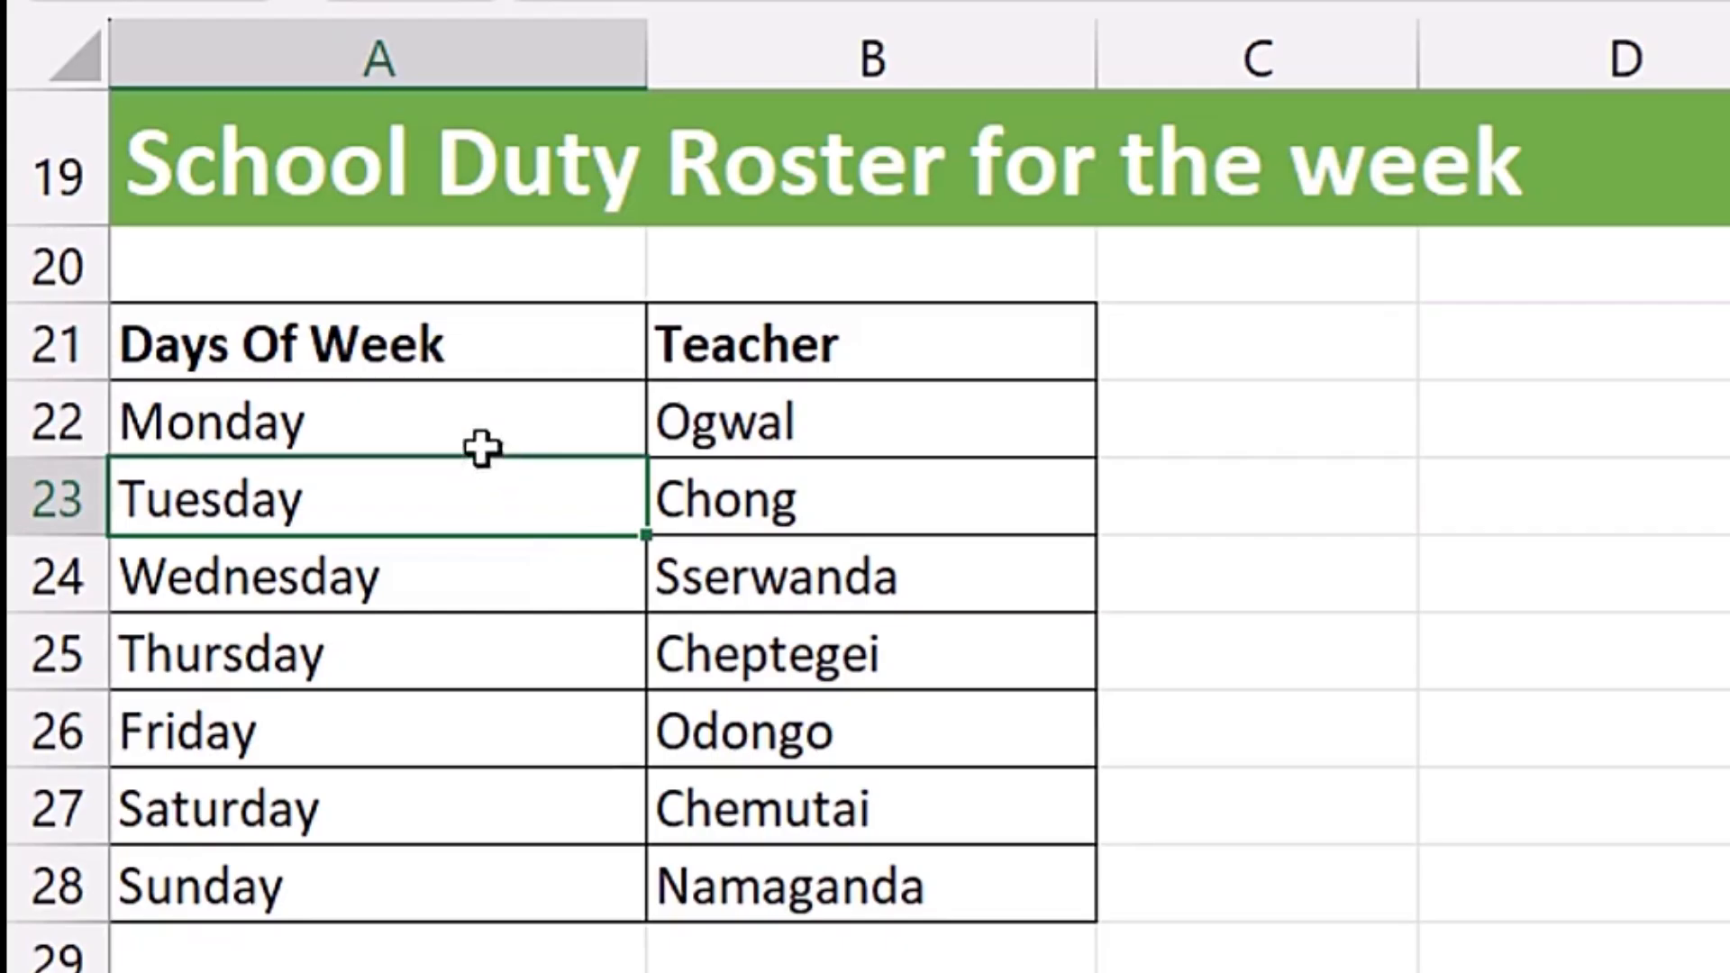
- Check the day order in A22:A28 and undo the Monday-first sort of the roster
click(222, 488)
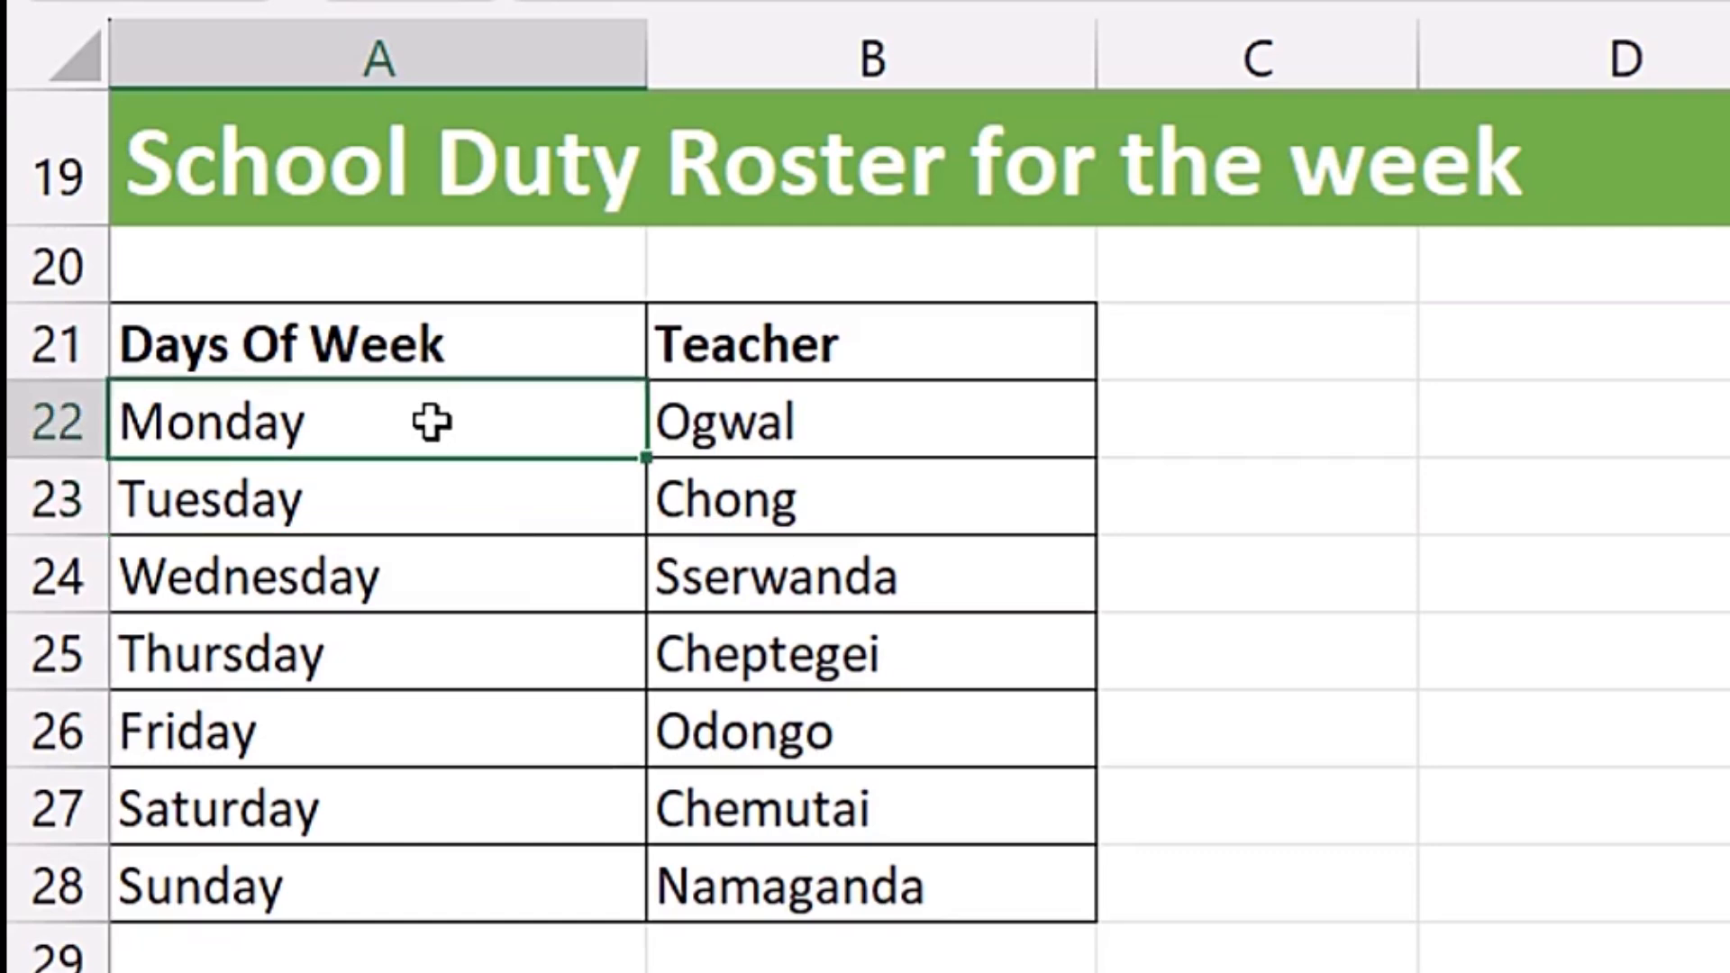
click(434, 529)
click(312, 892)
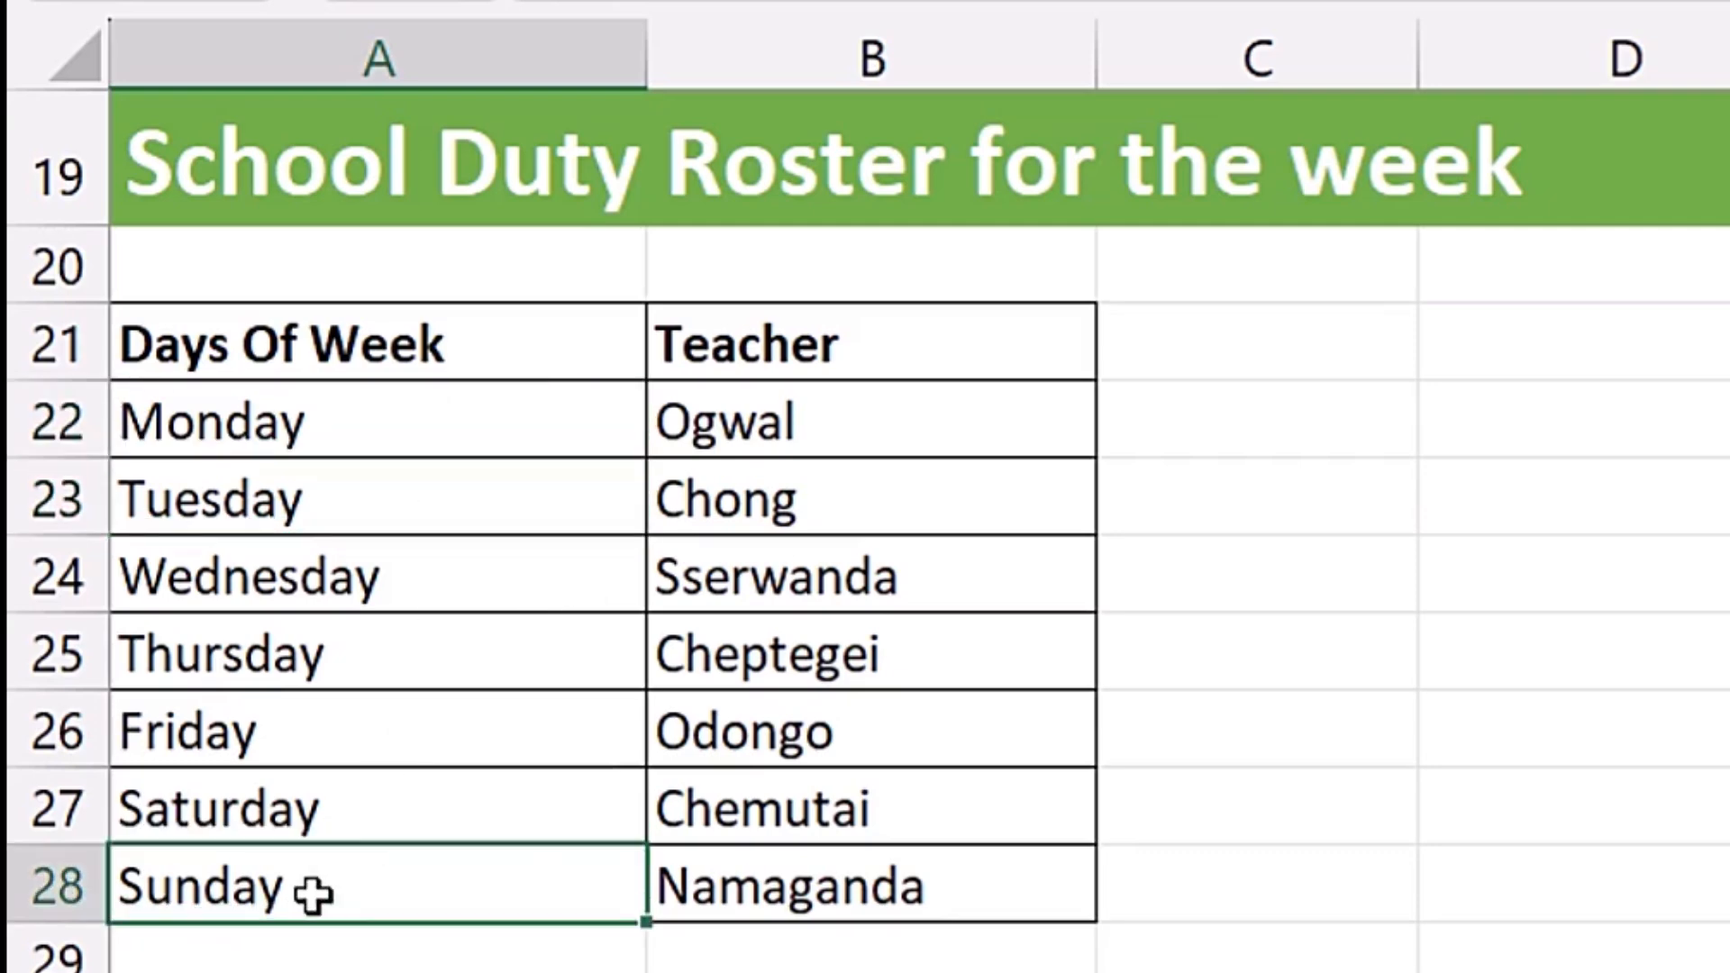
key(ctrl+z)
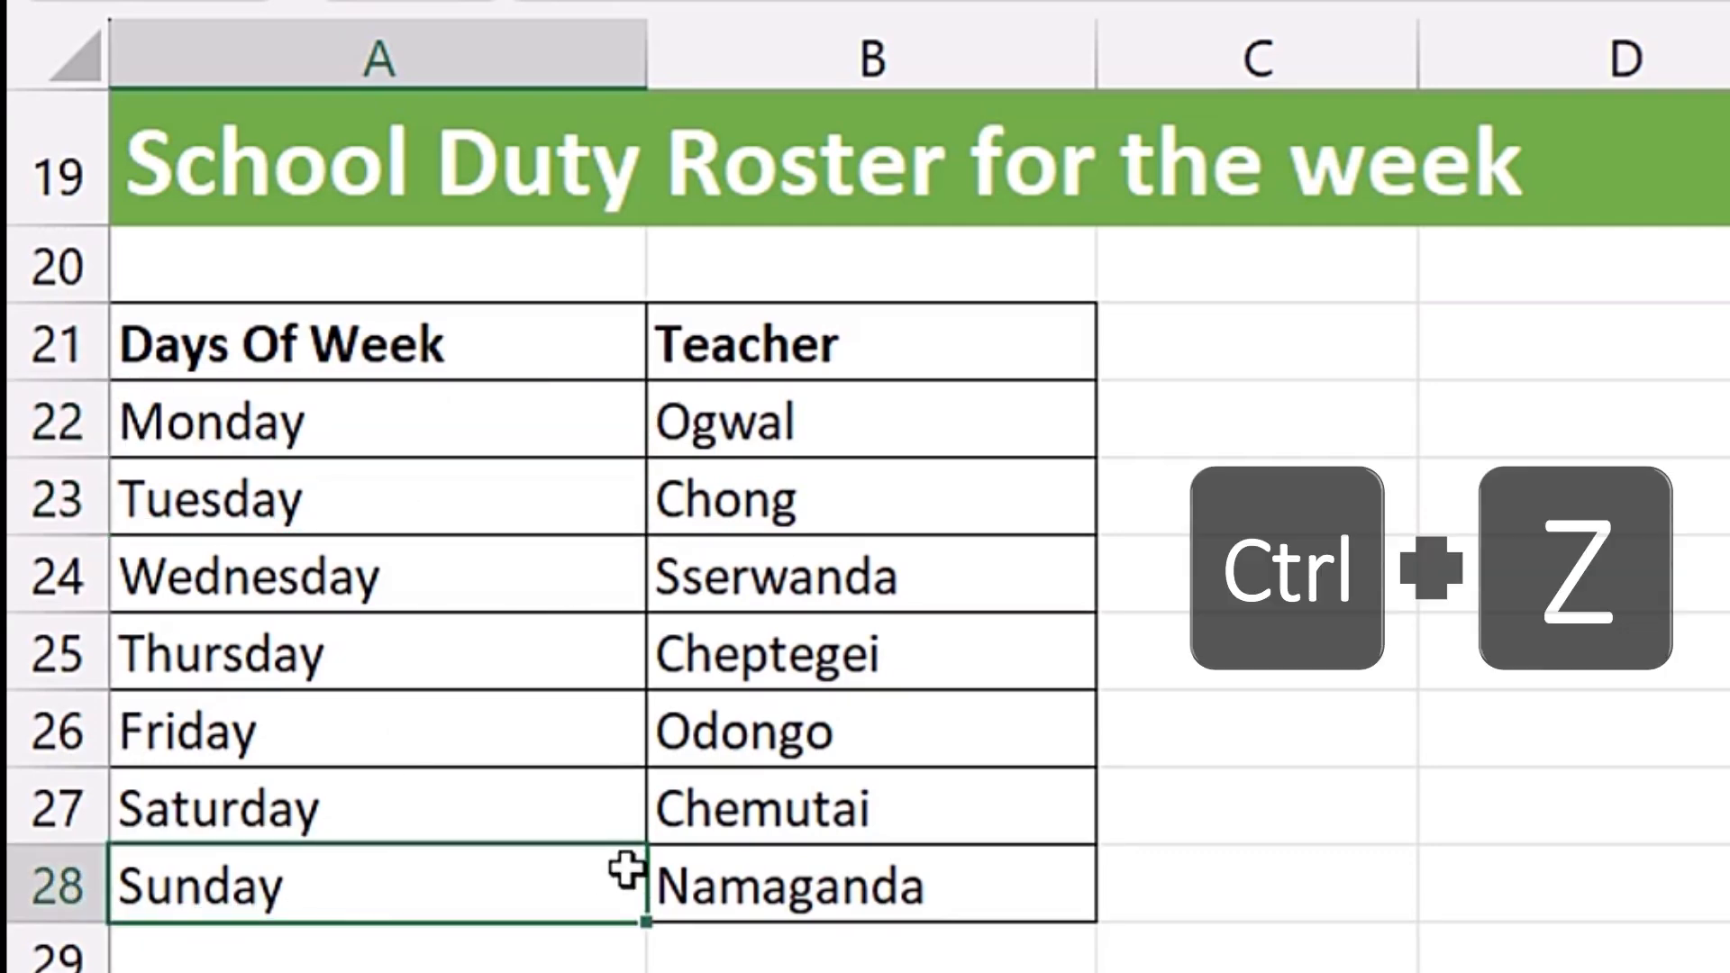
key(ctrl+z)
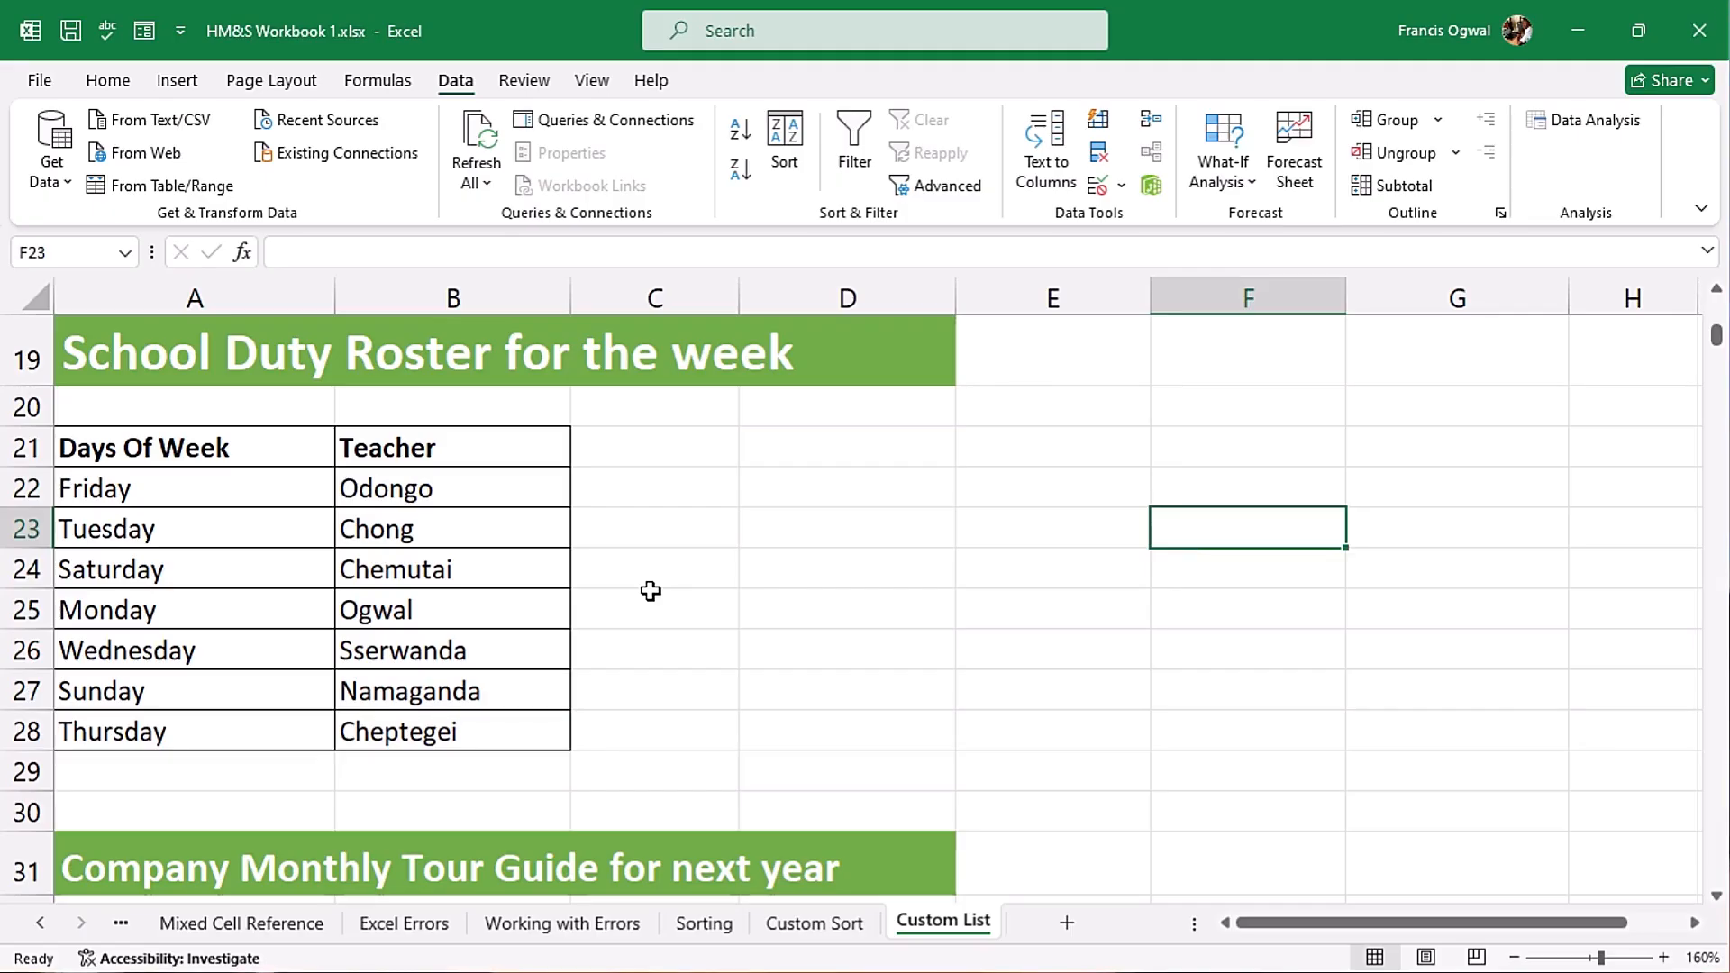
- Set up another sort of the School Duty Roster by Days Of Week and open the custom lists for its order
click(223, 572)
key(alt+a)
key(s)
key(s)
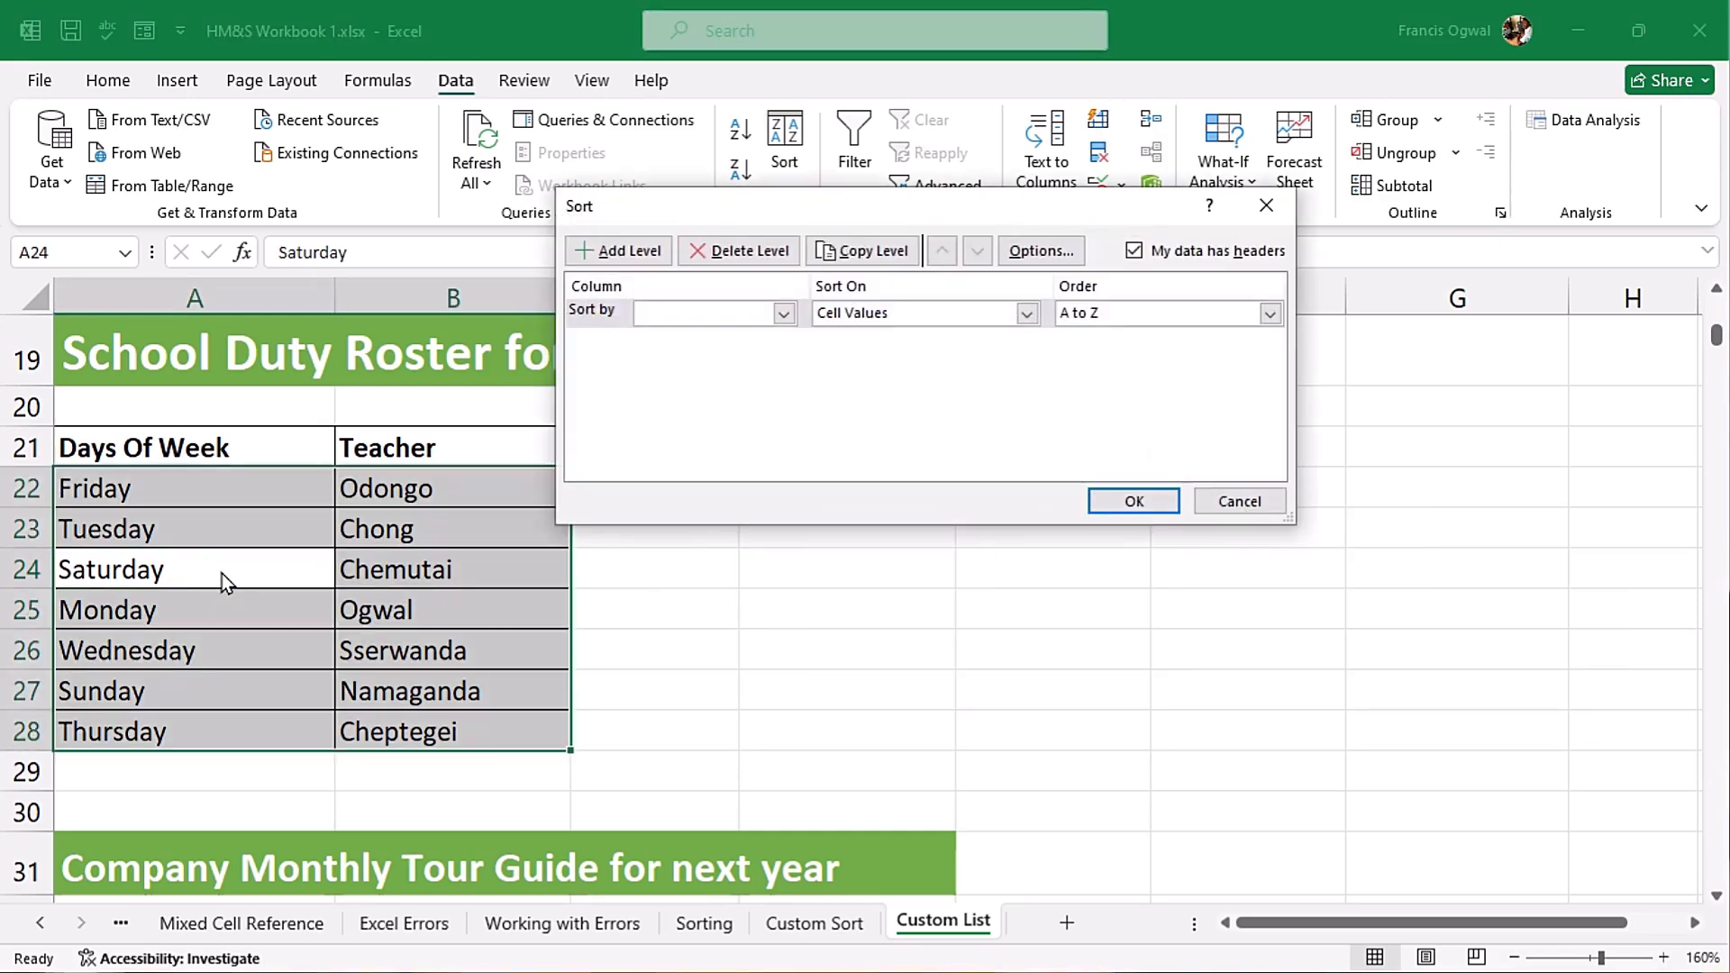
click(783, 313)
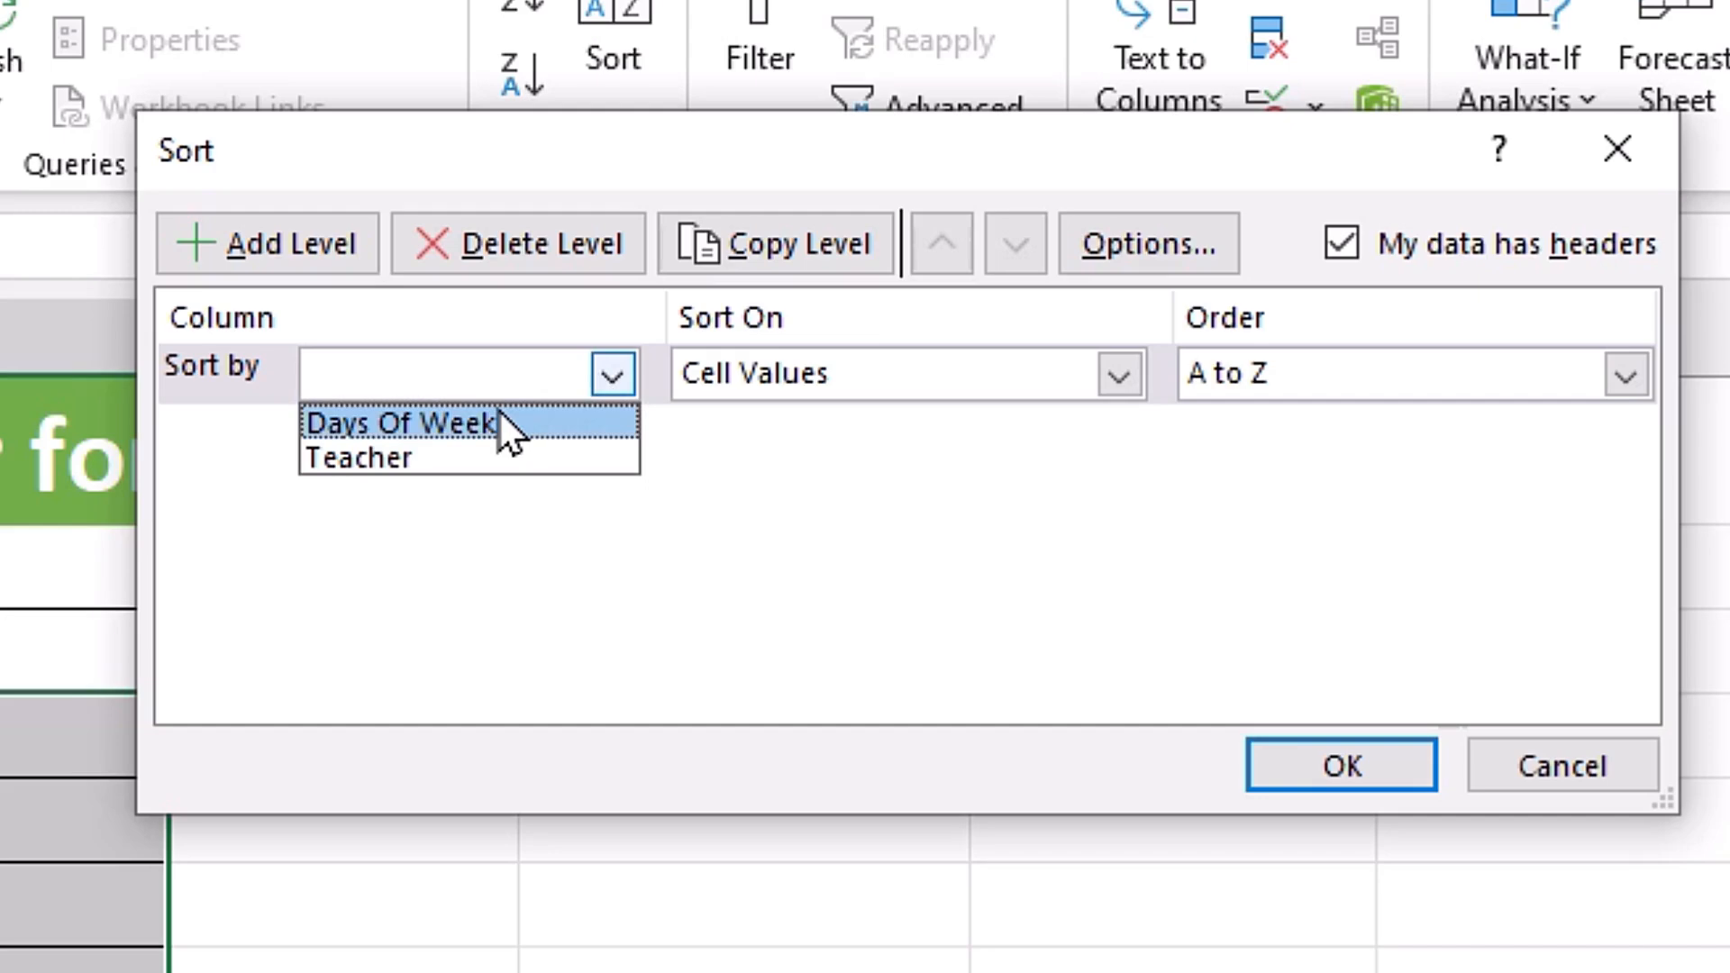
click(500, 420)
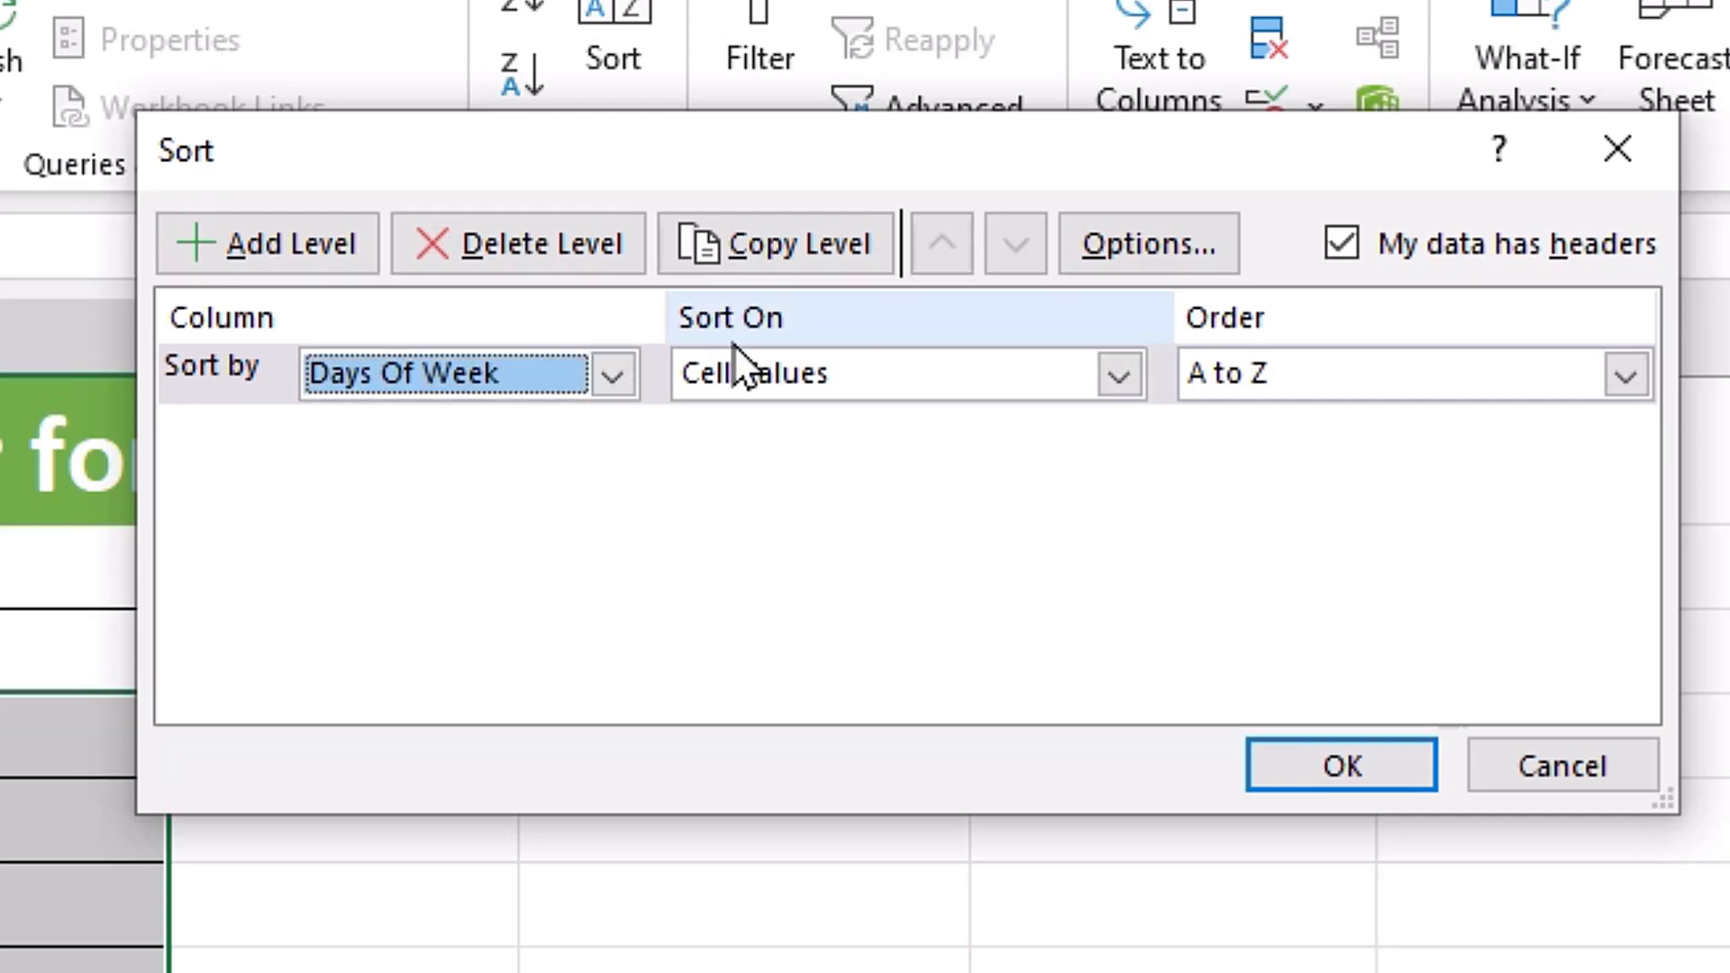
click(1621, 375)
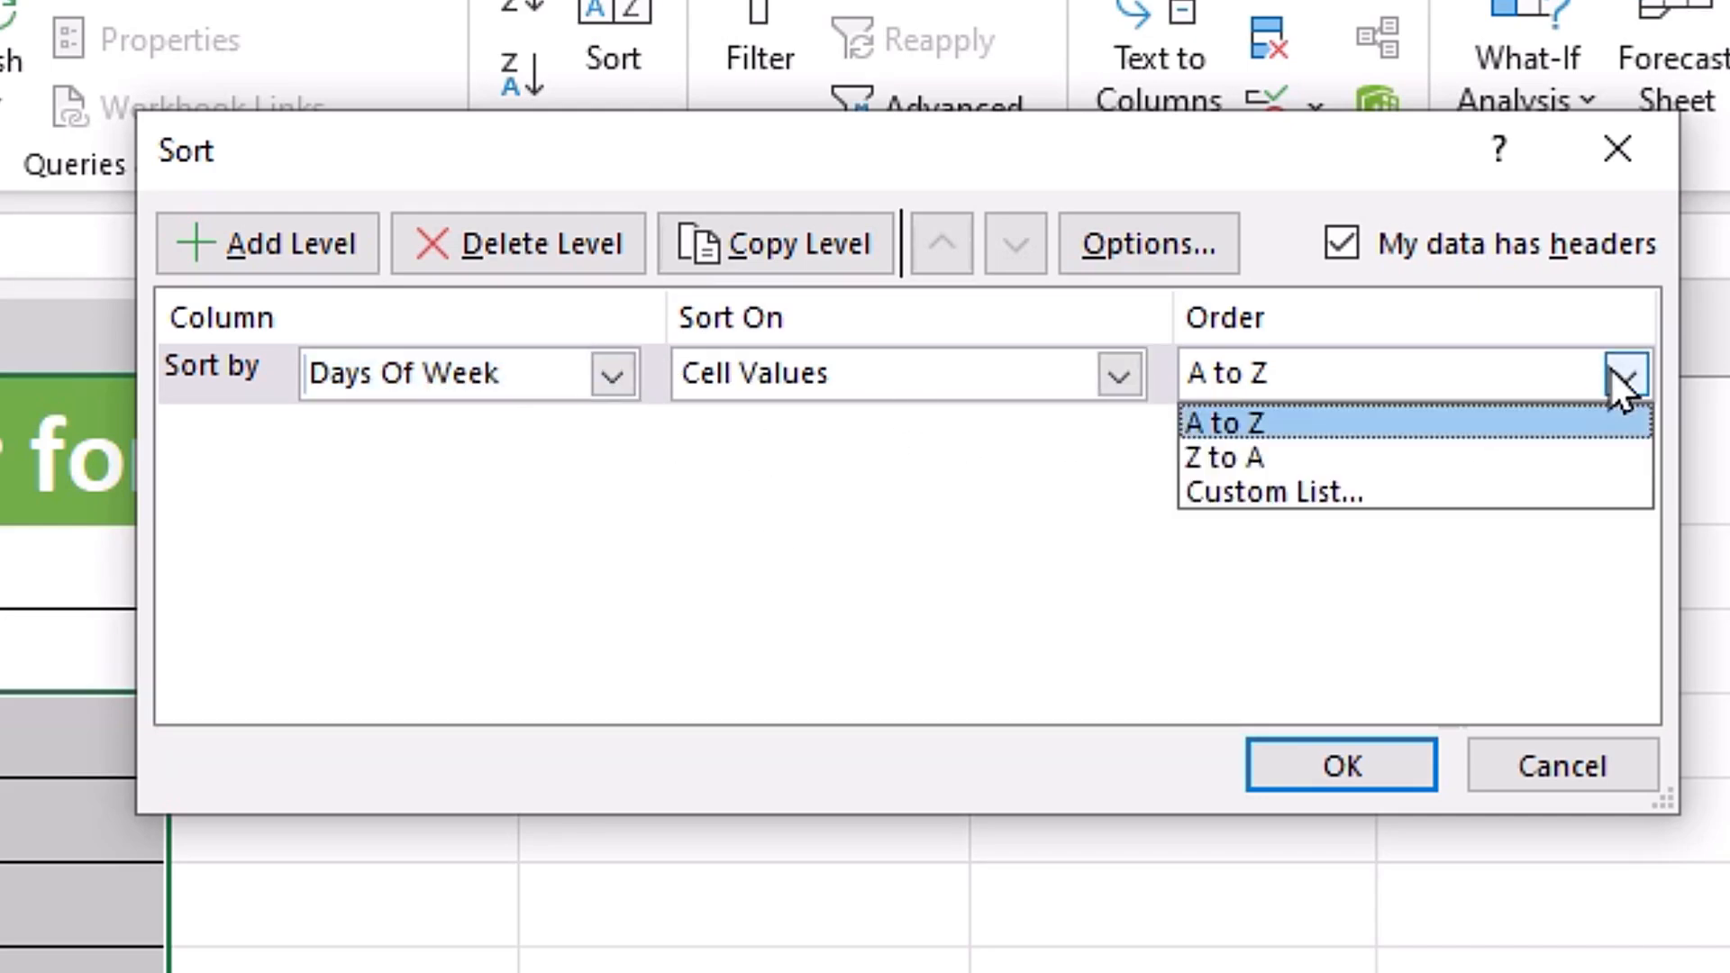
click(1299, 493)
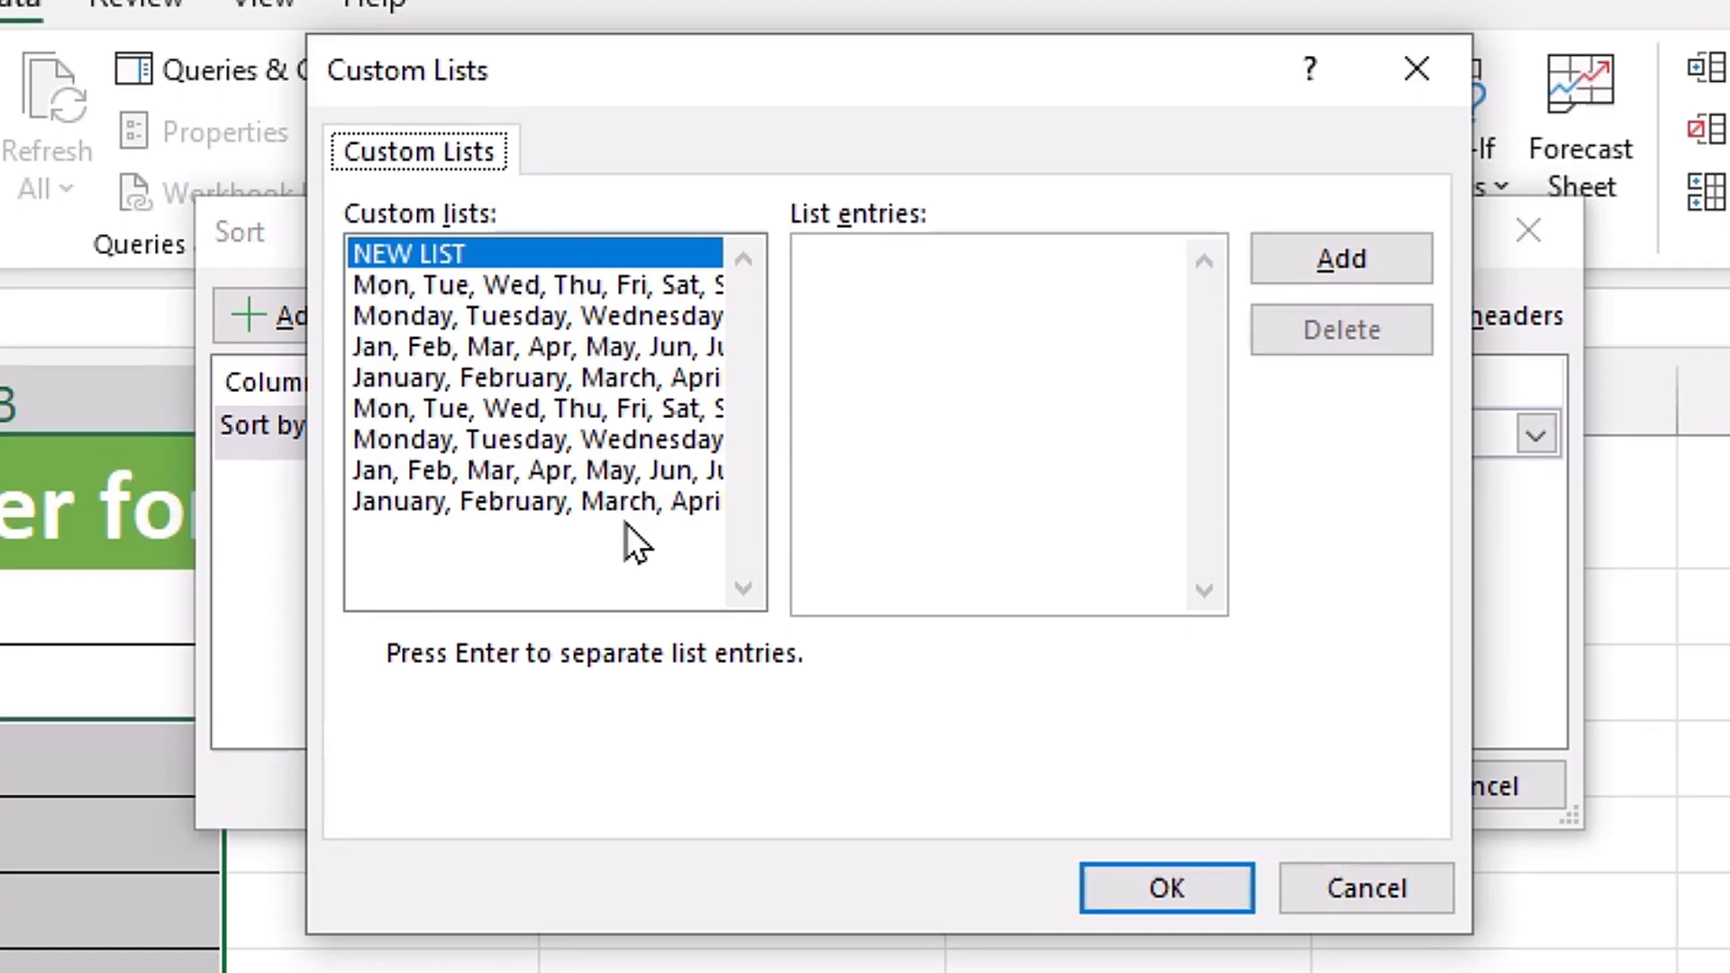
- Add the custom list Sunday, Saturday, Friday, Thursday, Wednesday, Tuesday, Monday and accept it as the sort order
click(939, 290)
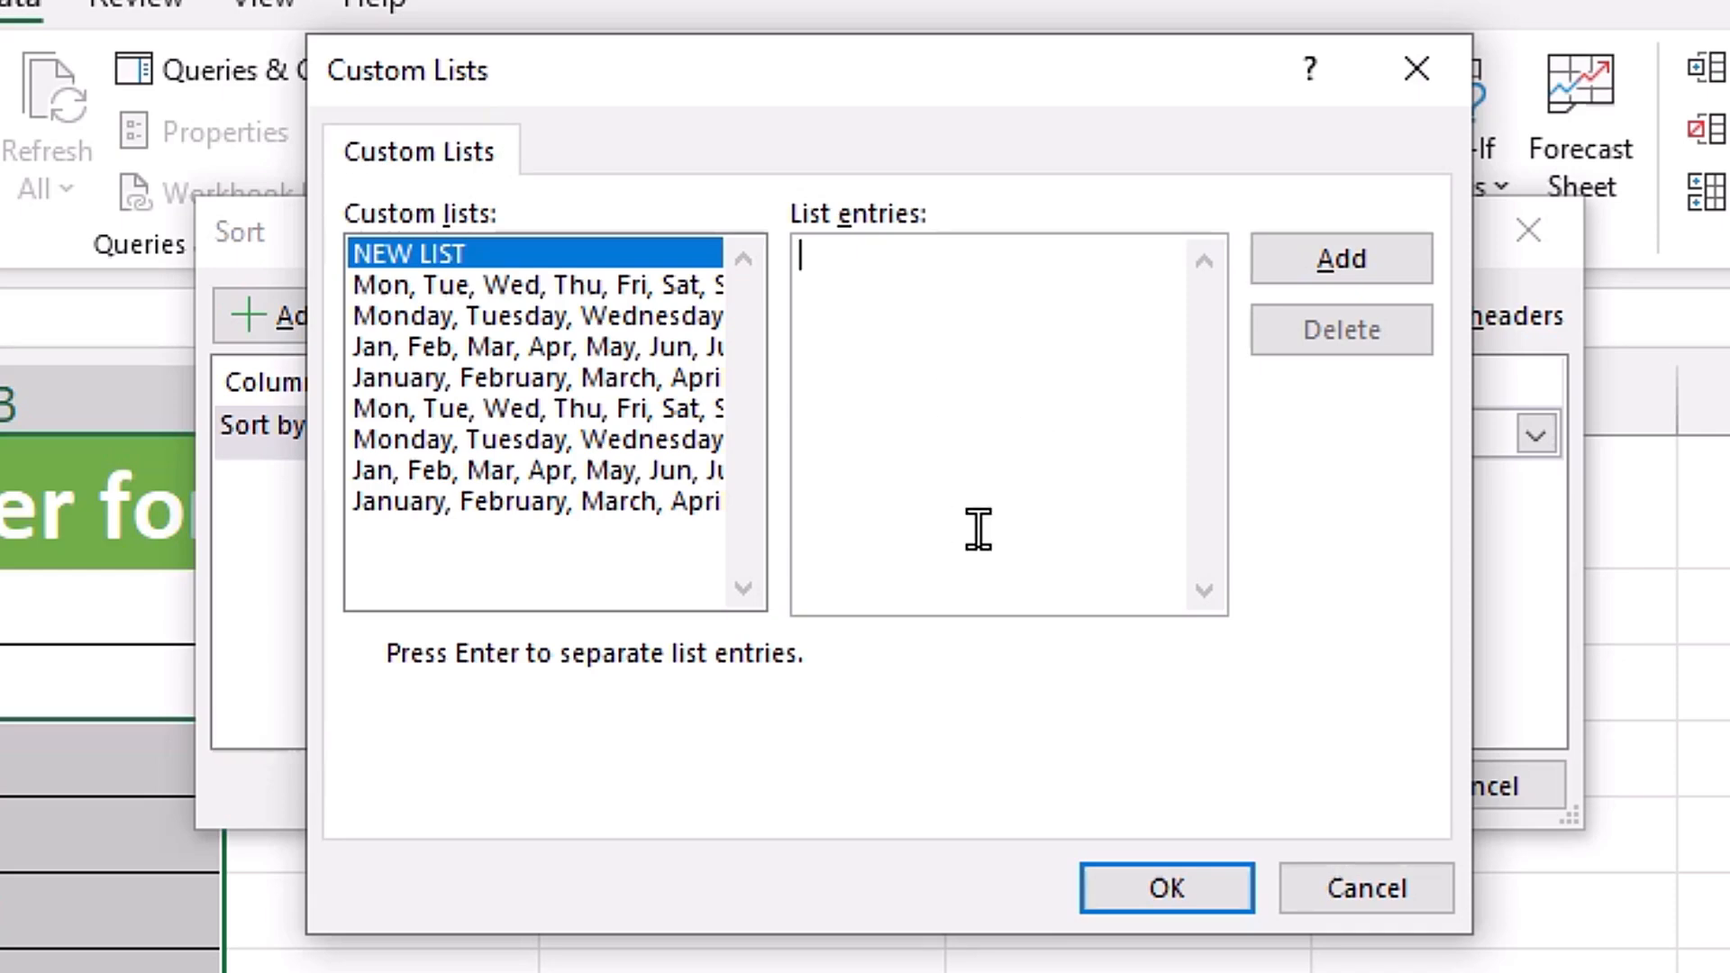
text(Su)
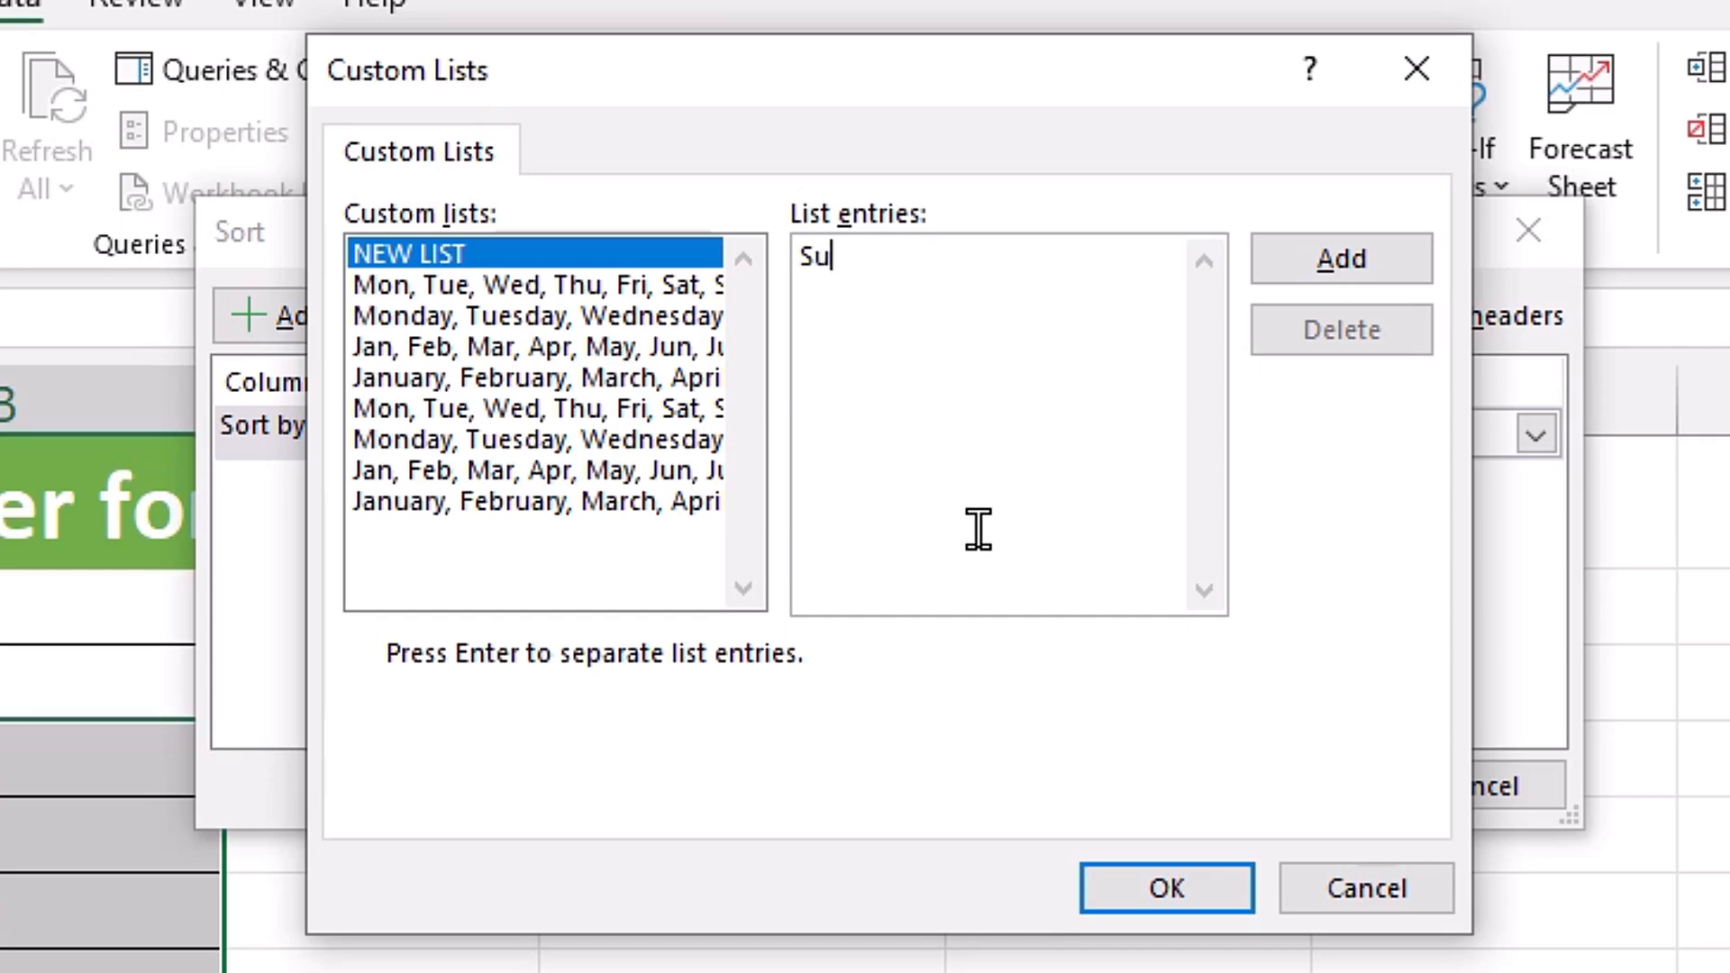
text(nday, Saturday, Friday, Thursday, Wednesday, Tuesday, Monday)
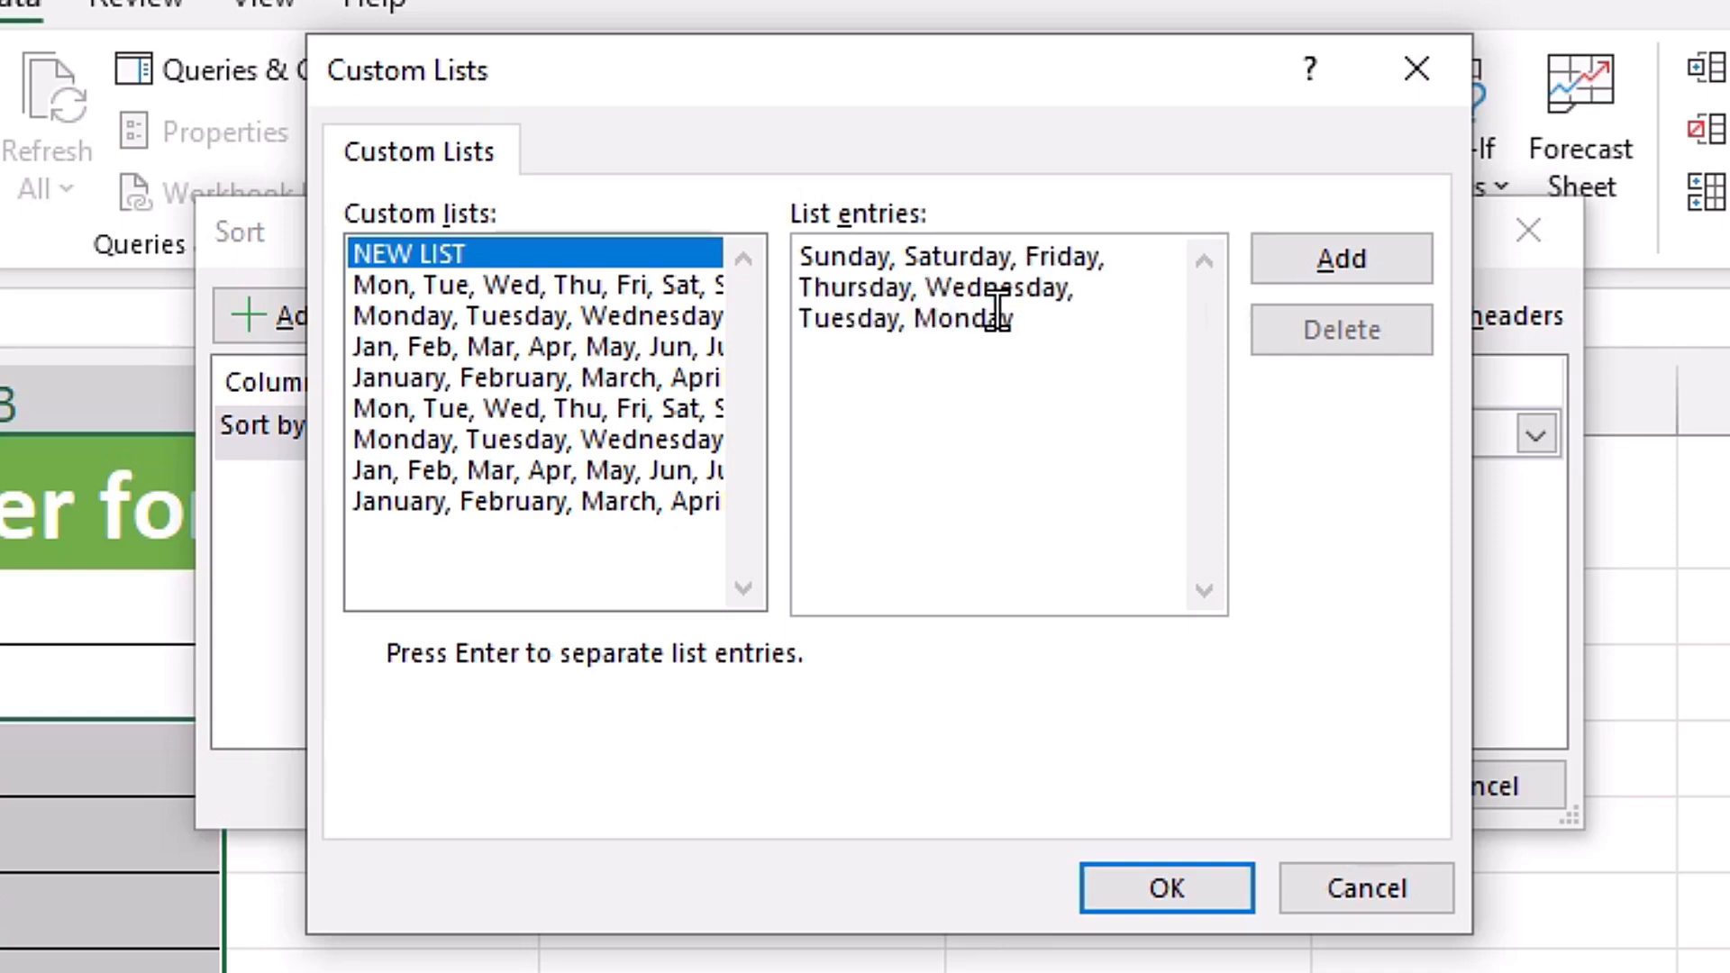
click(1334, 271)
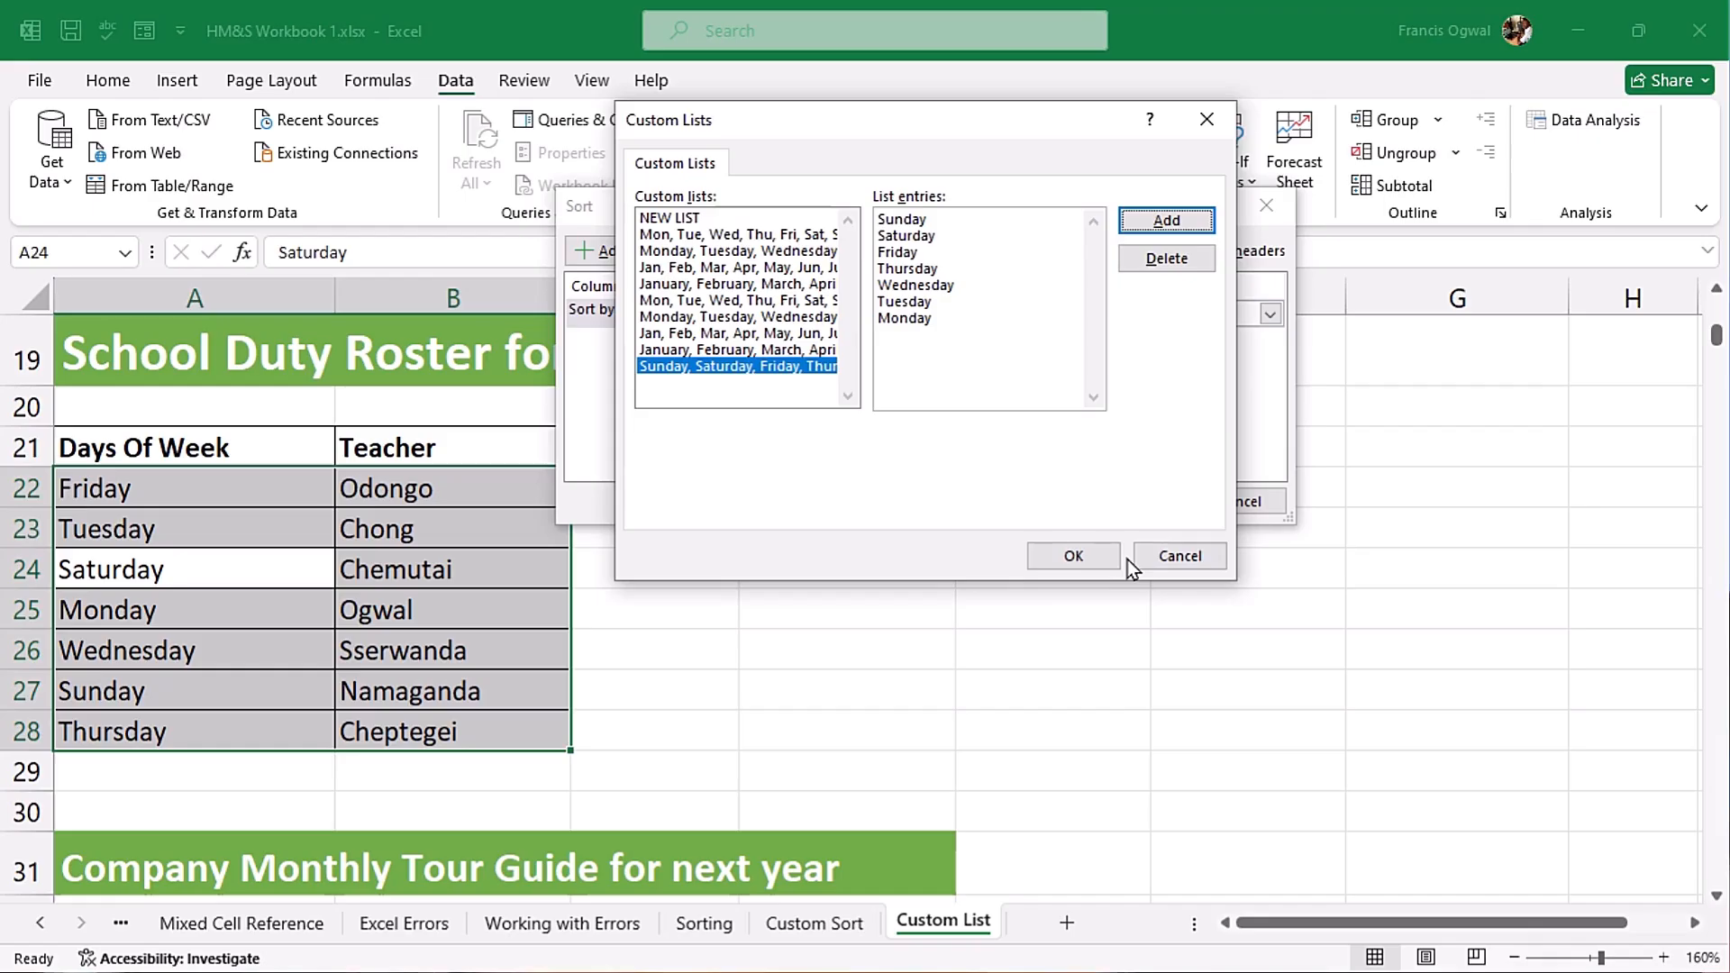
click(1212, 885)
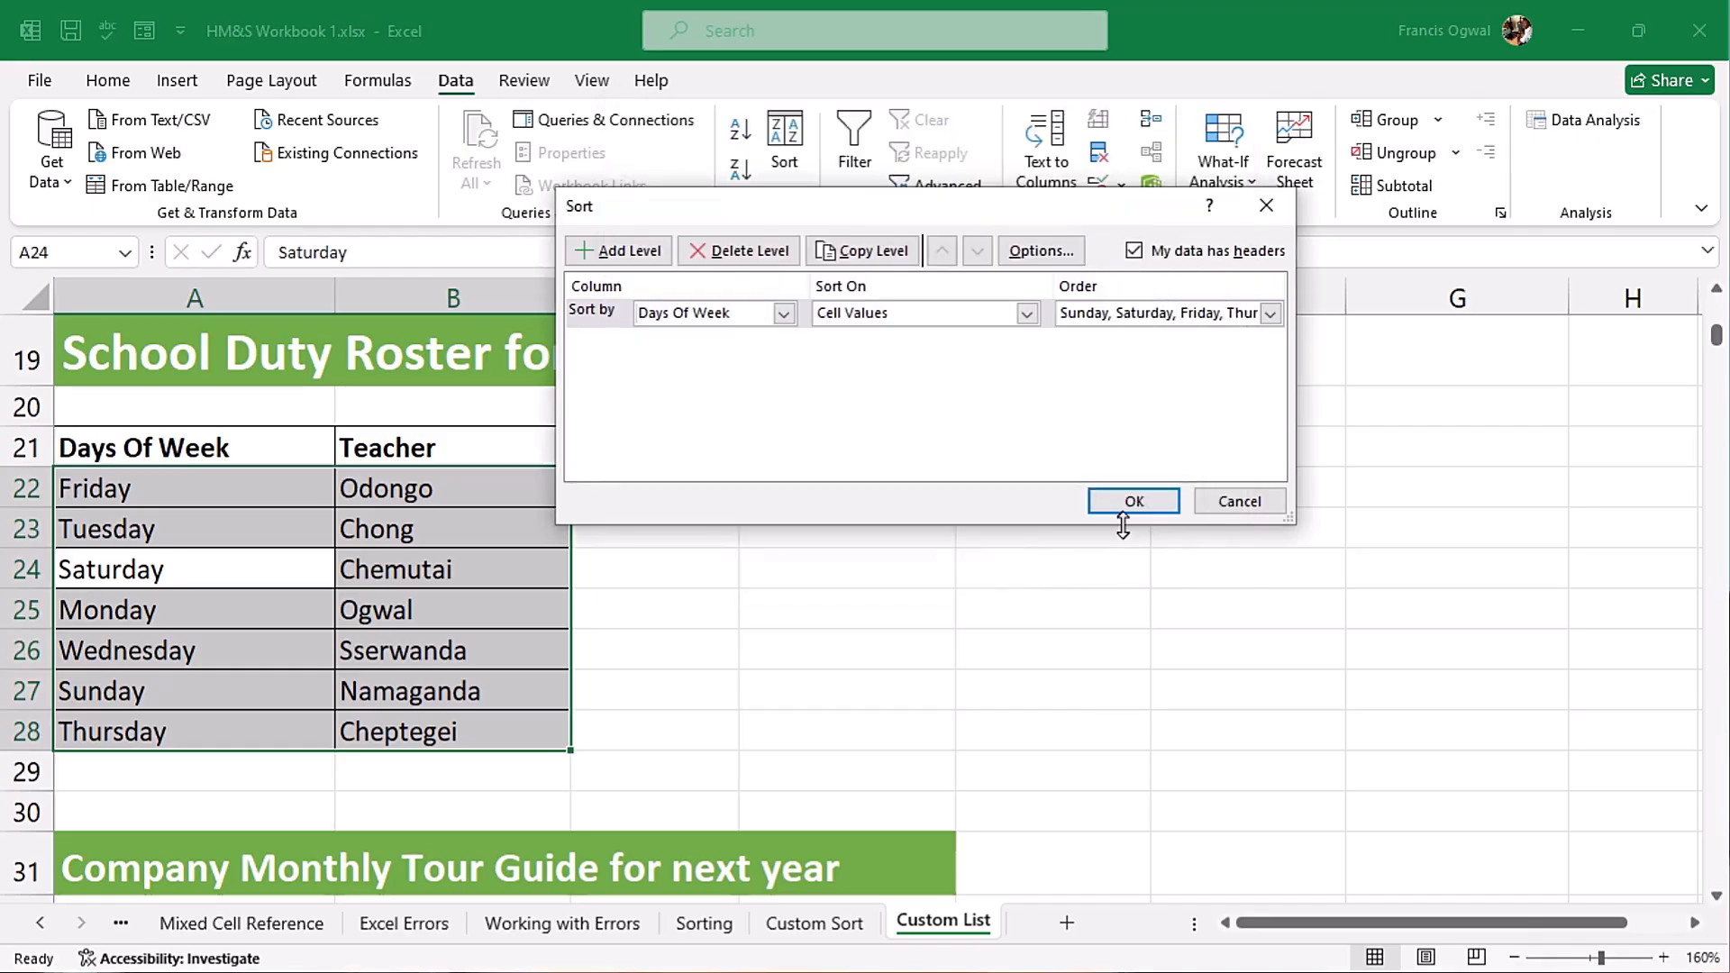
- Try sorting the School Duty Roster in the new Sunday-to-Monday order, check the first and last days, and undo the sort
click(1134, 502)
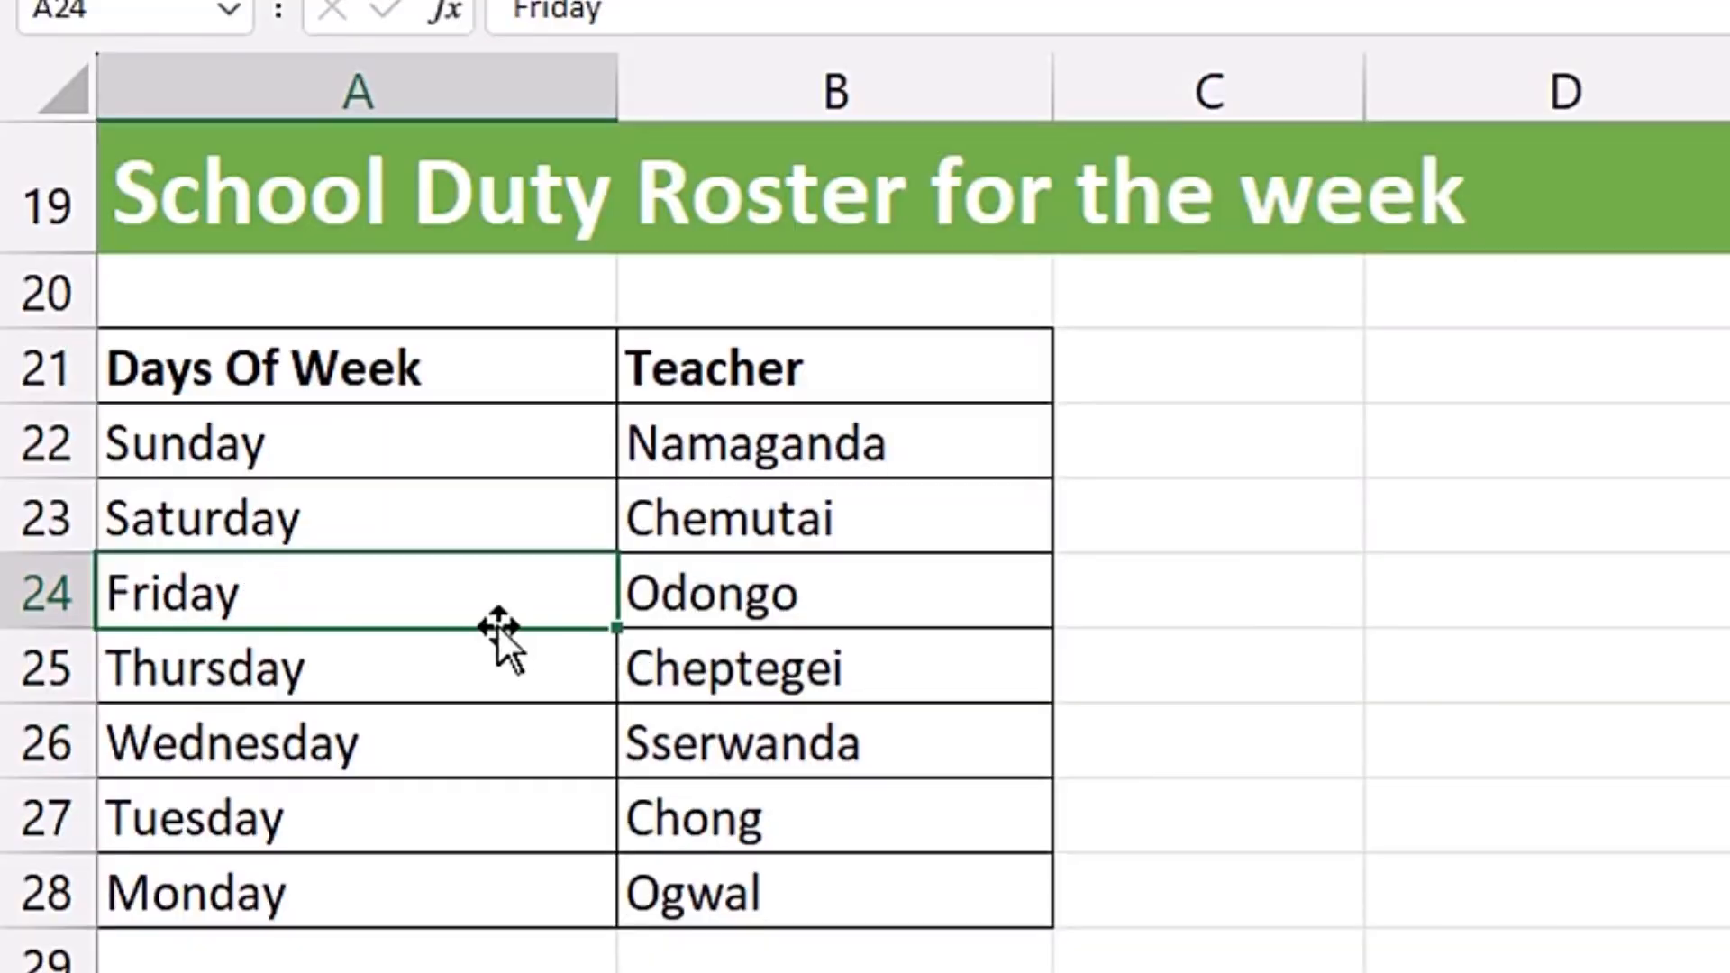
click(344, 434)
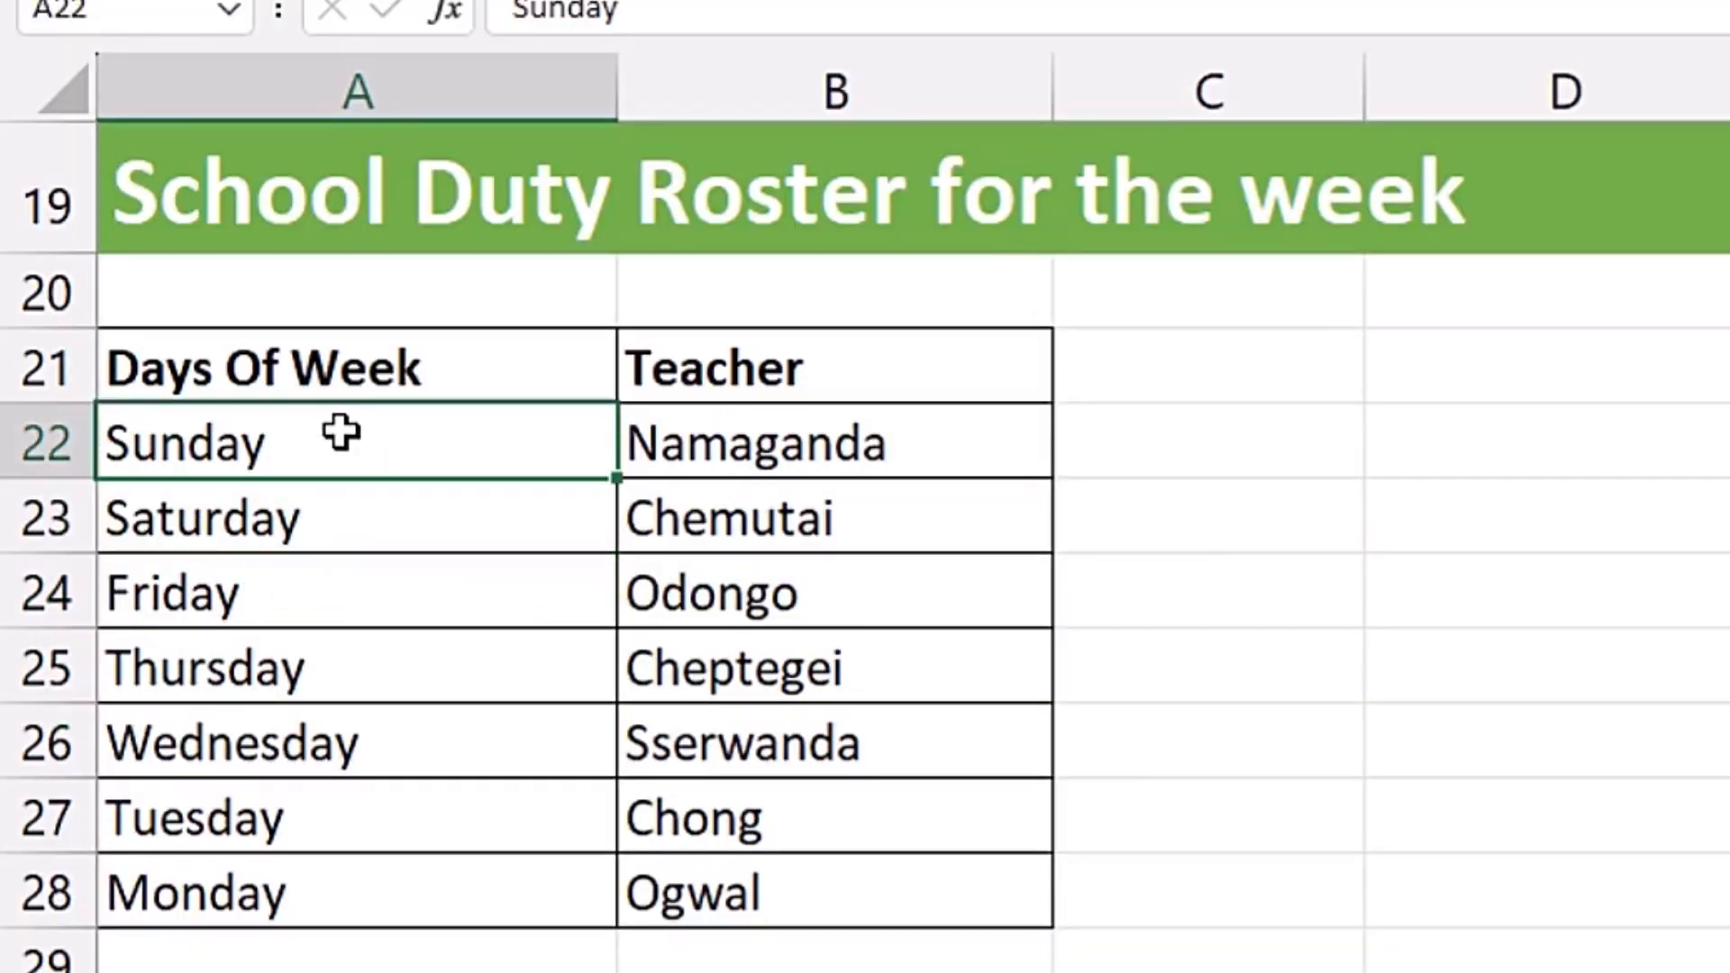
click(311, 907)
key(ctrl+z)
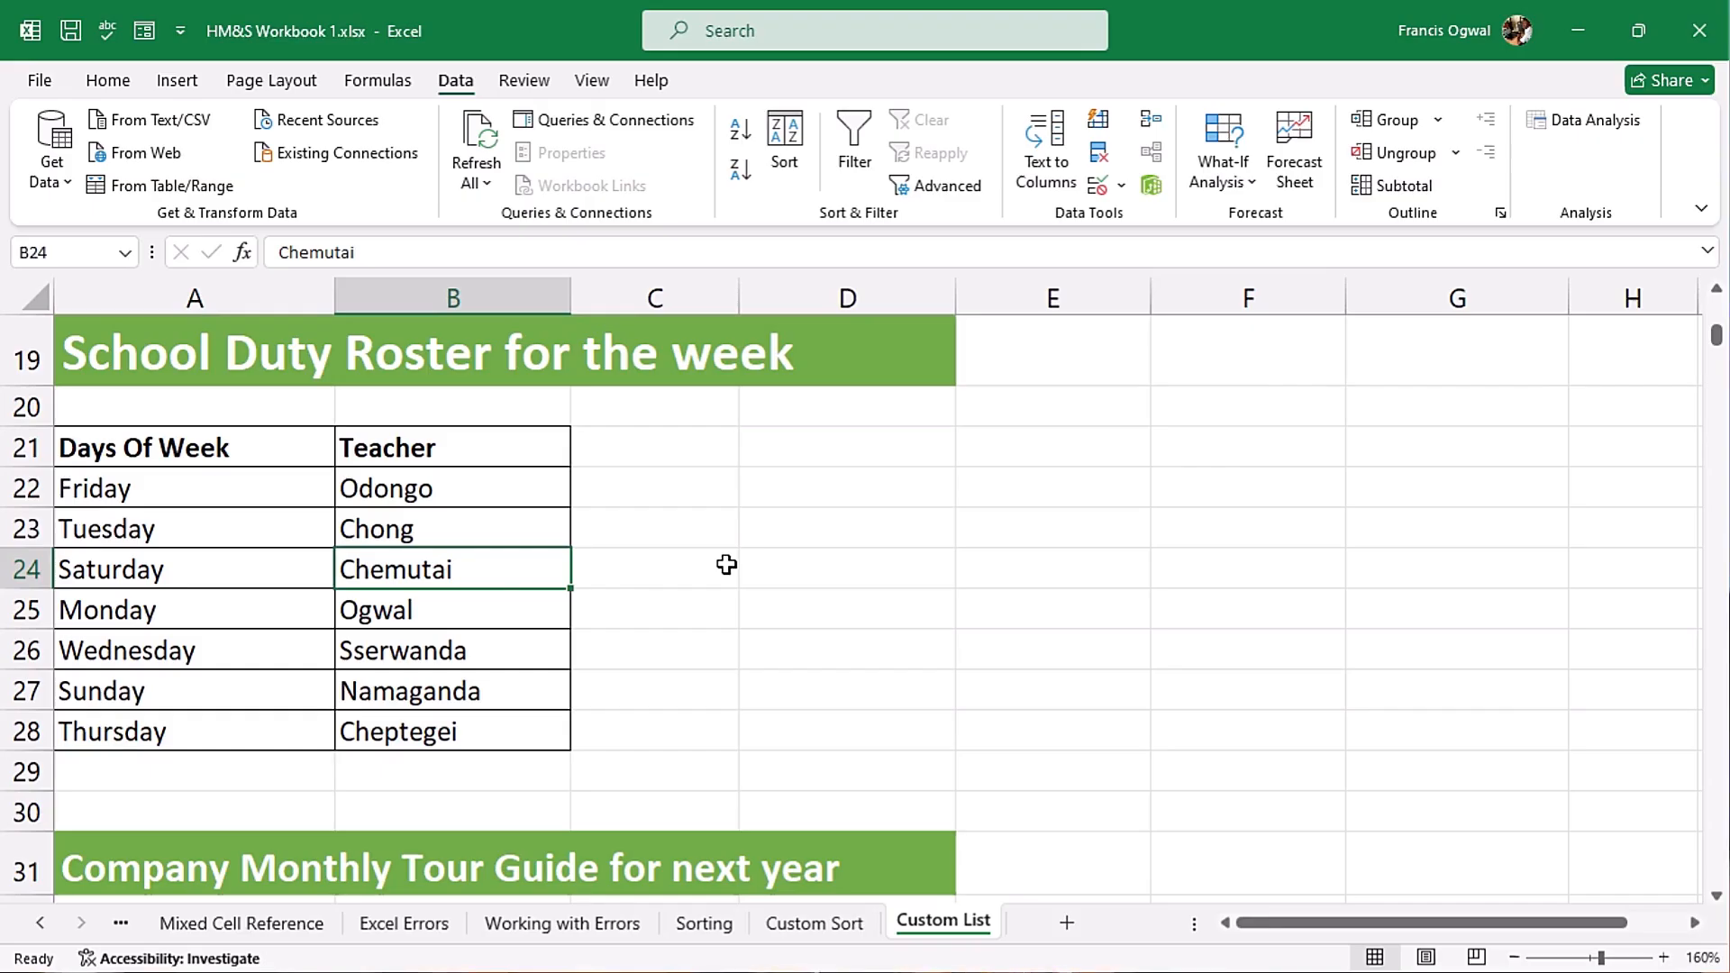
- Set up a sort of the School Duty Roster by Teacher and open the custom lists for its order
key(alt+a)
key(s)
key(s)
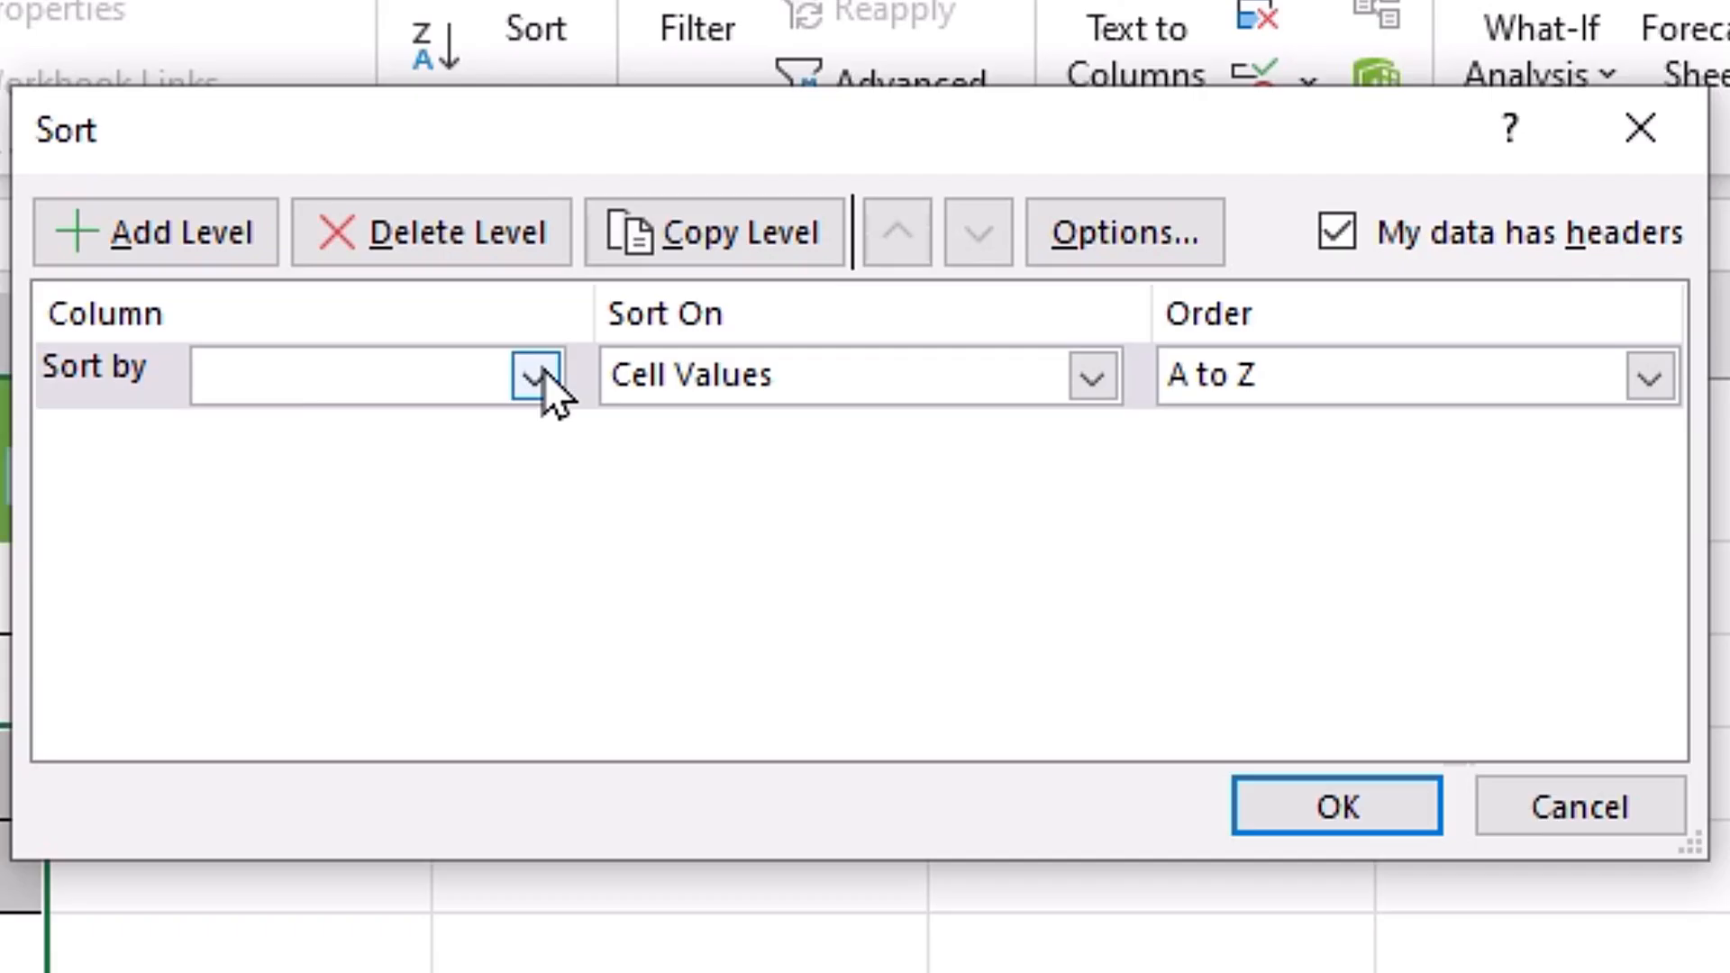
click(783, 313)
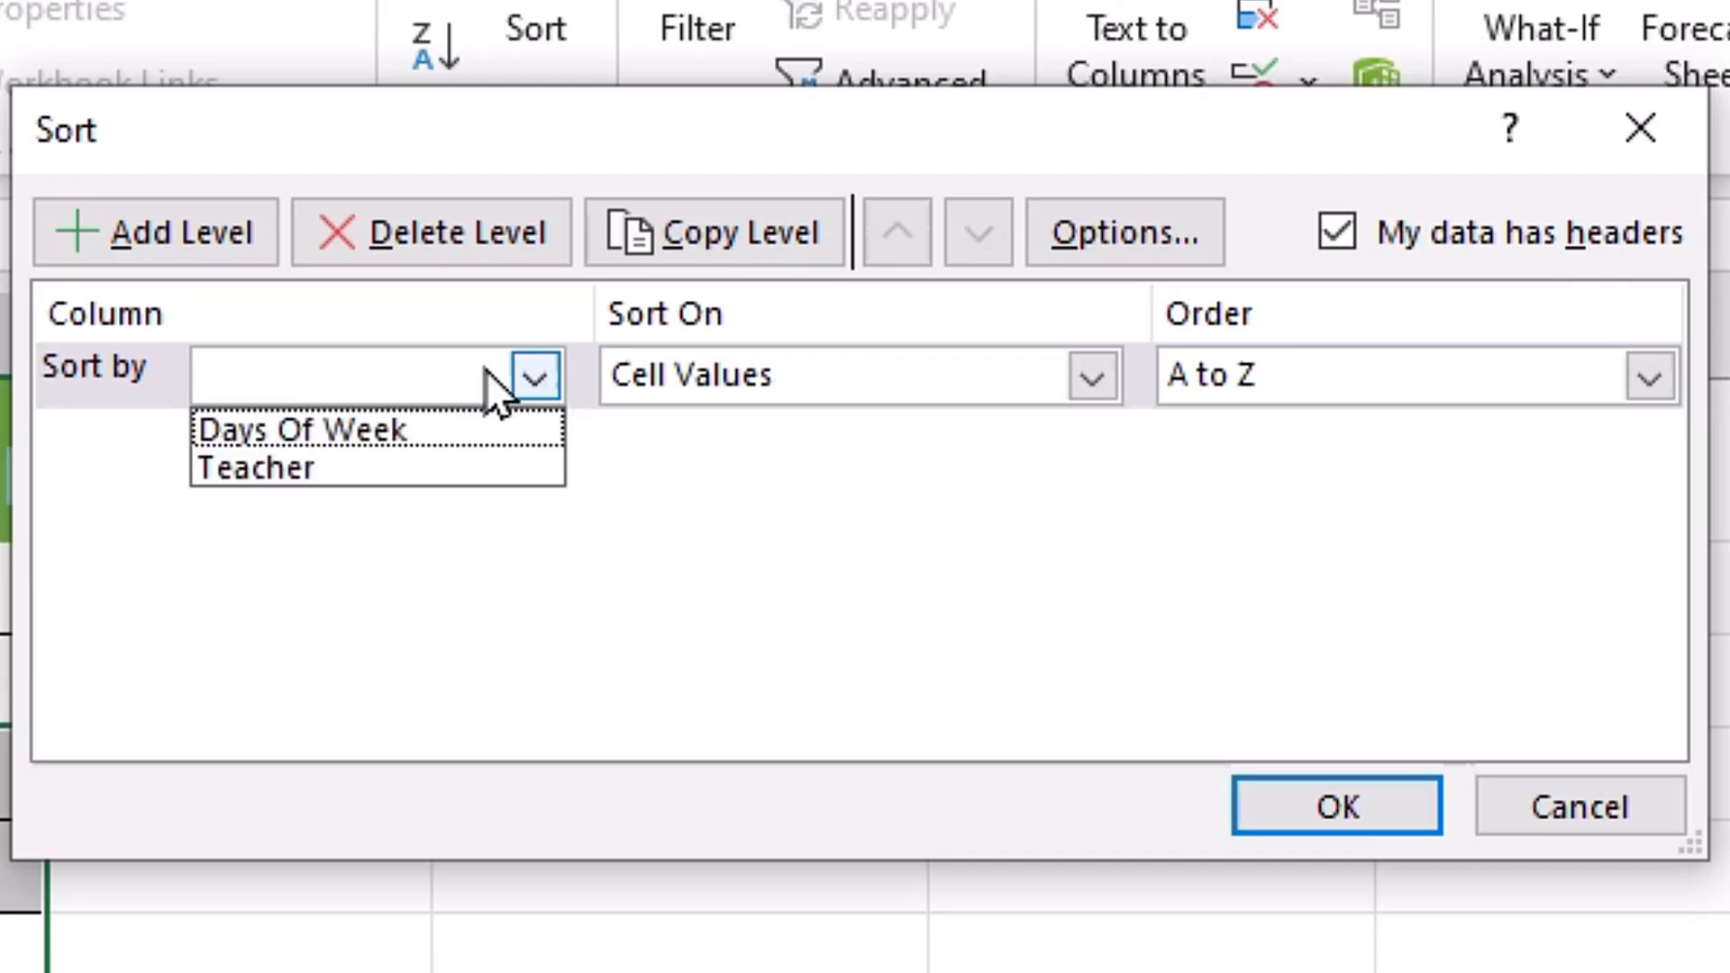
click(342, 470)
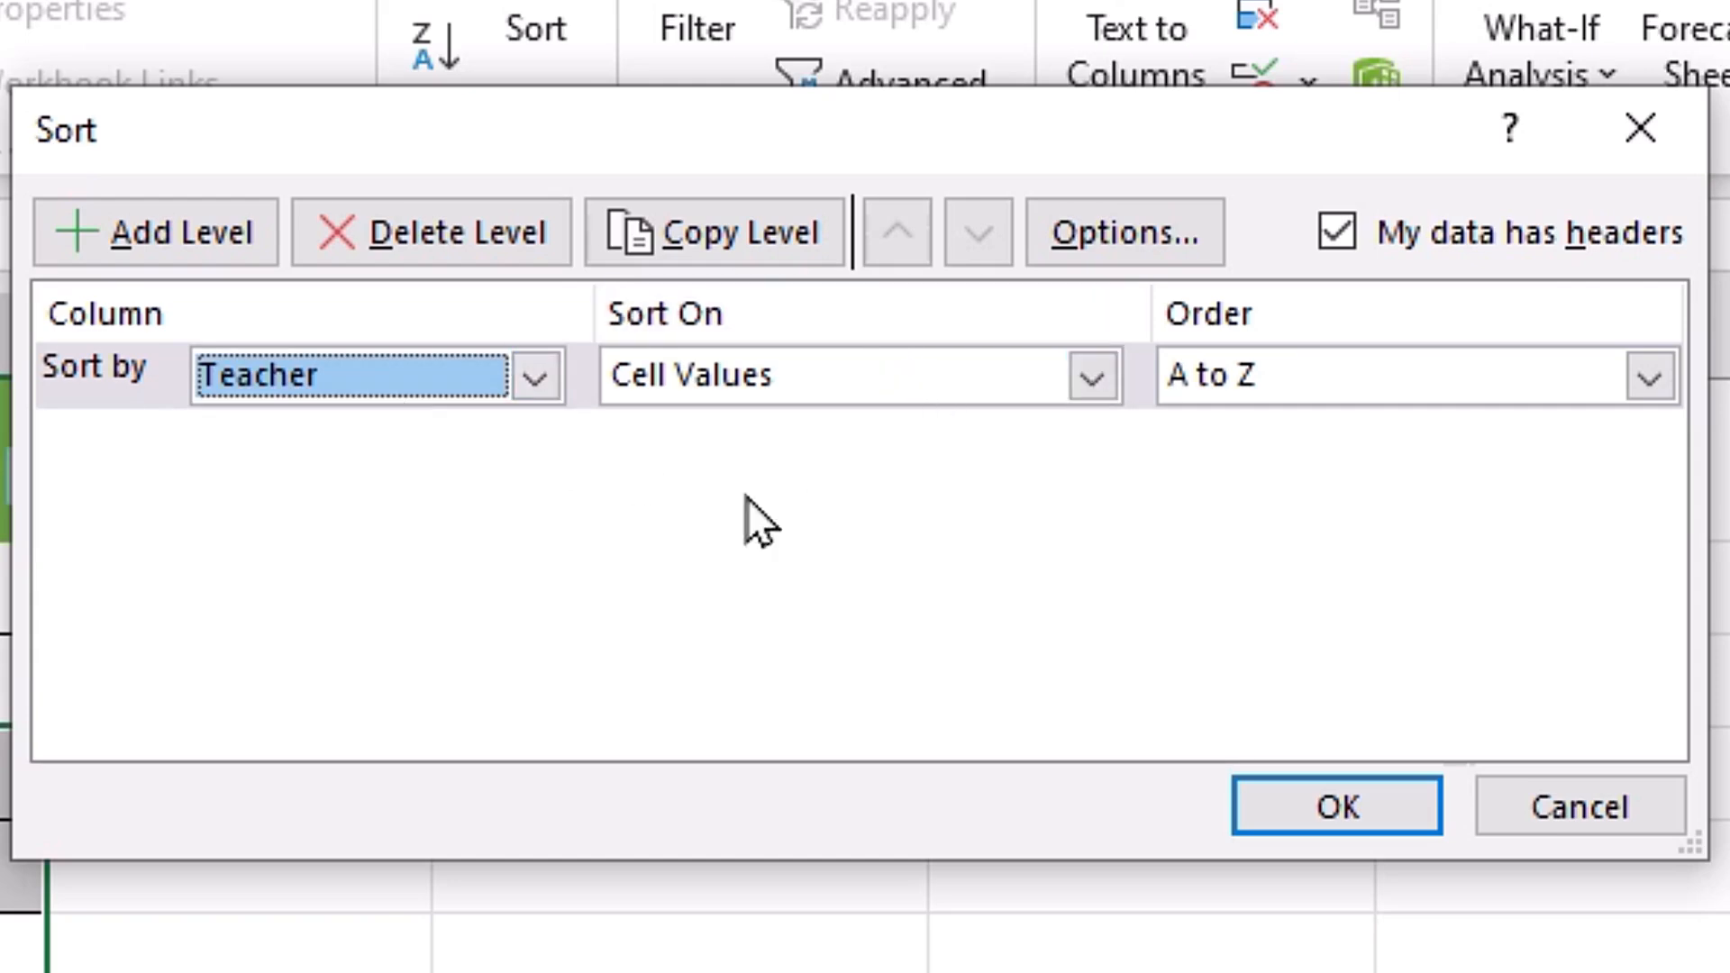
click(1656, 379)
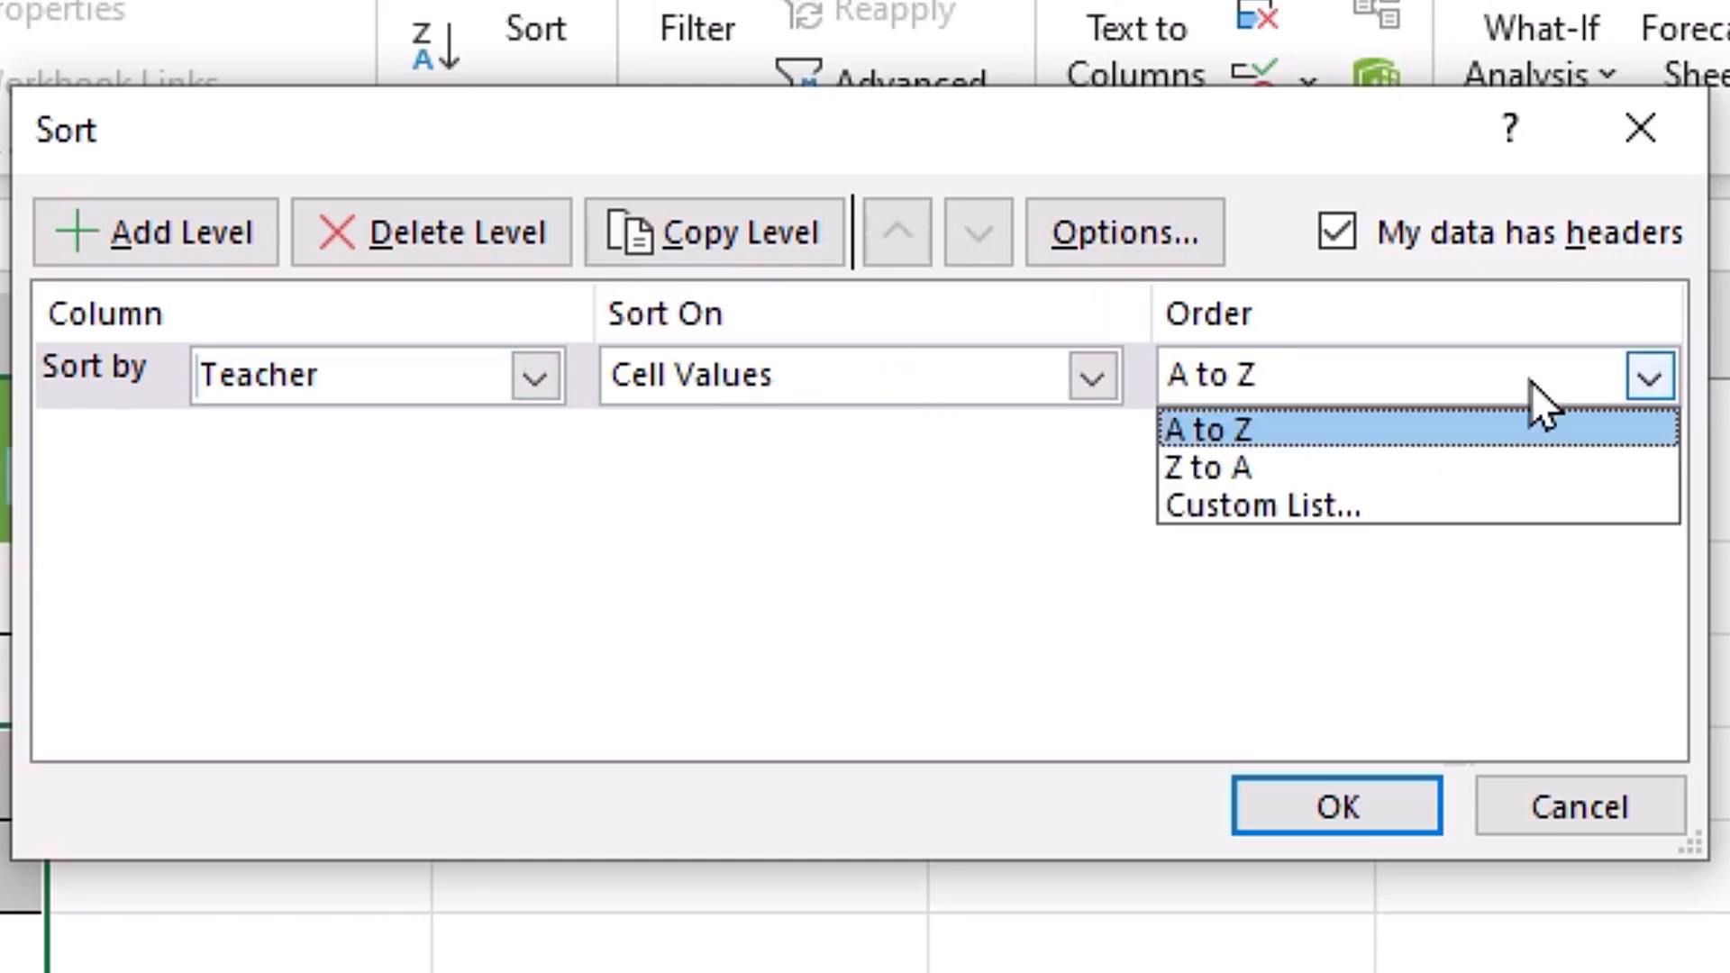
click(1325, 509)
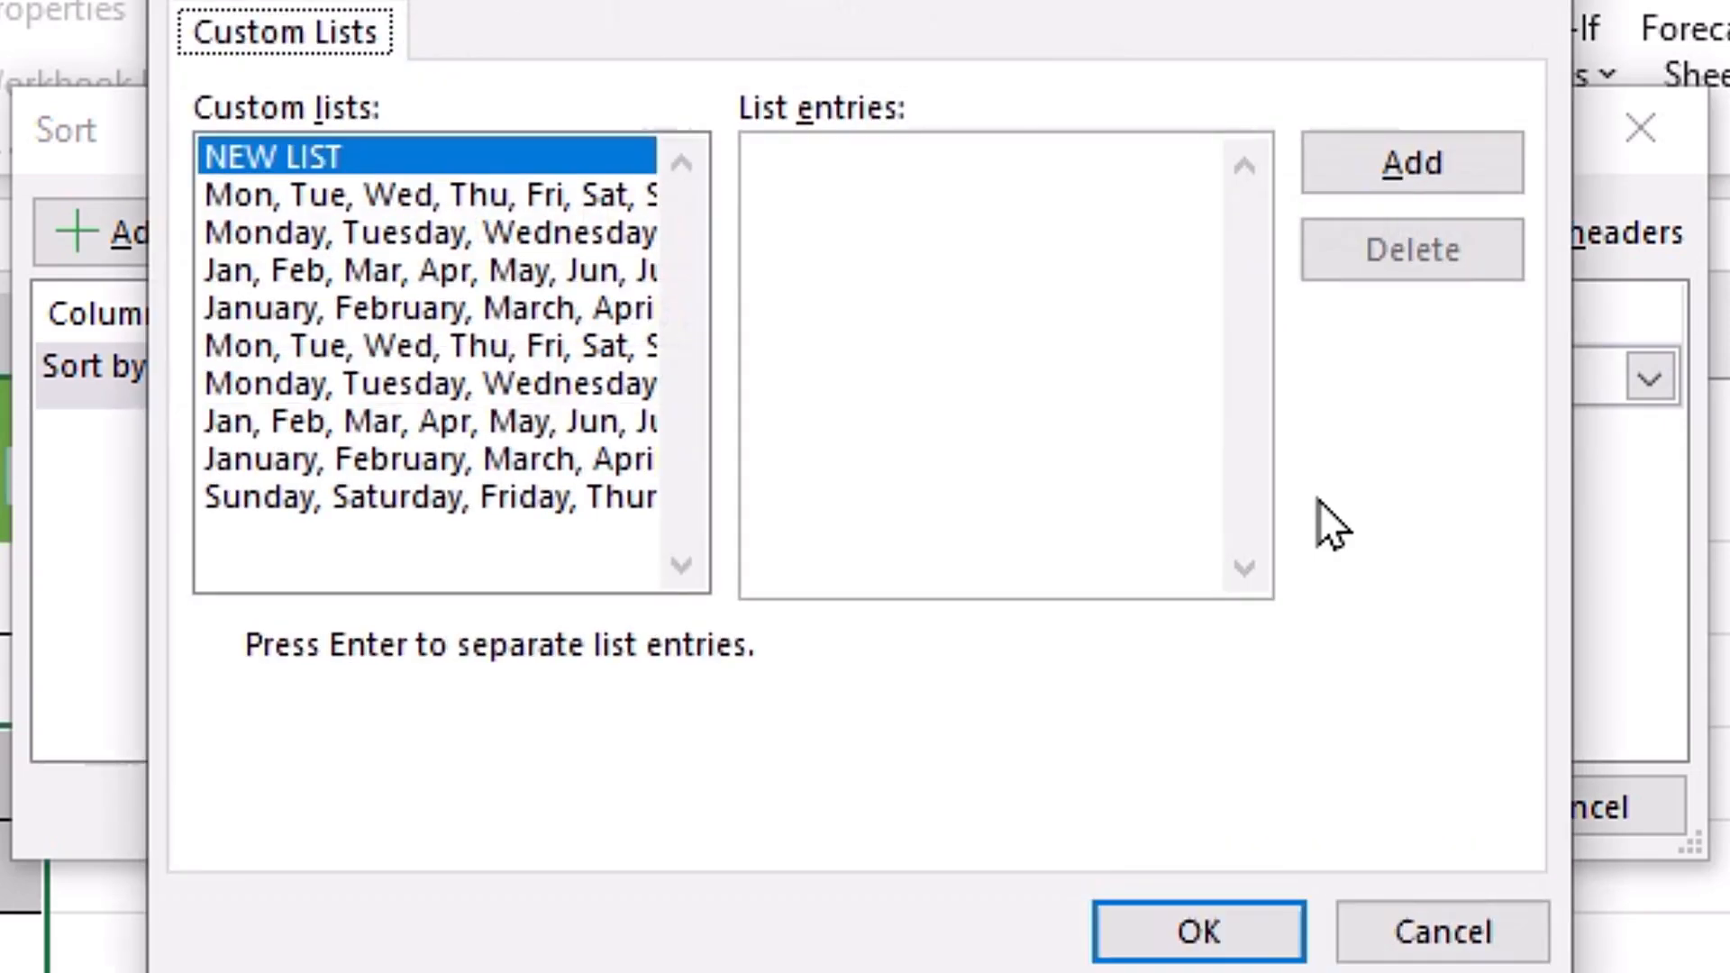
- Replace the entries of the Sunday-to-Monday custom list with the teachers' names from B23 and B25 and accept it as the sort order
click(489, 494)
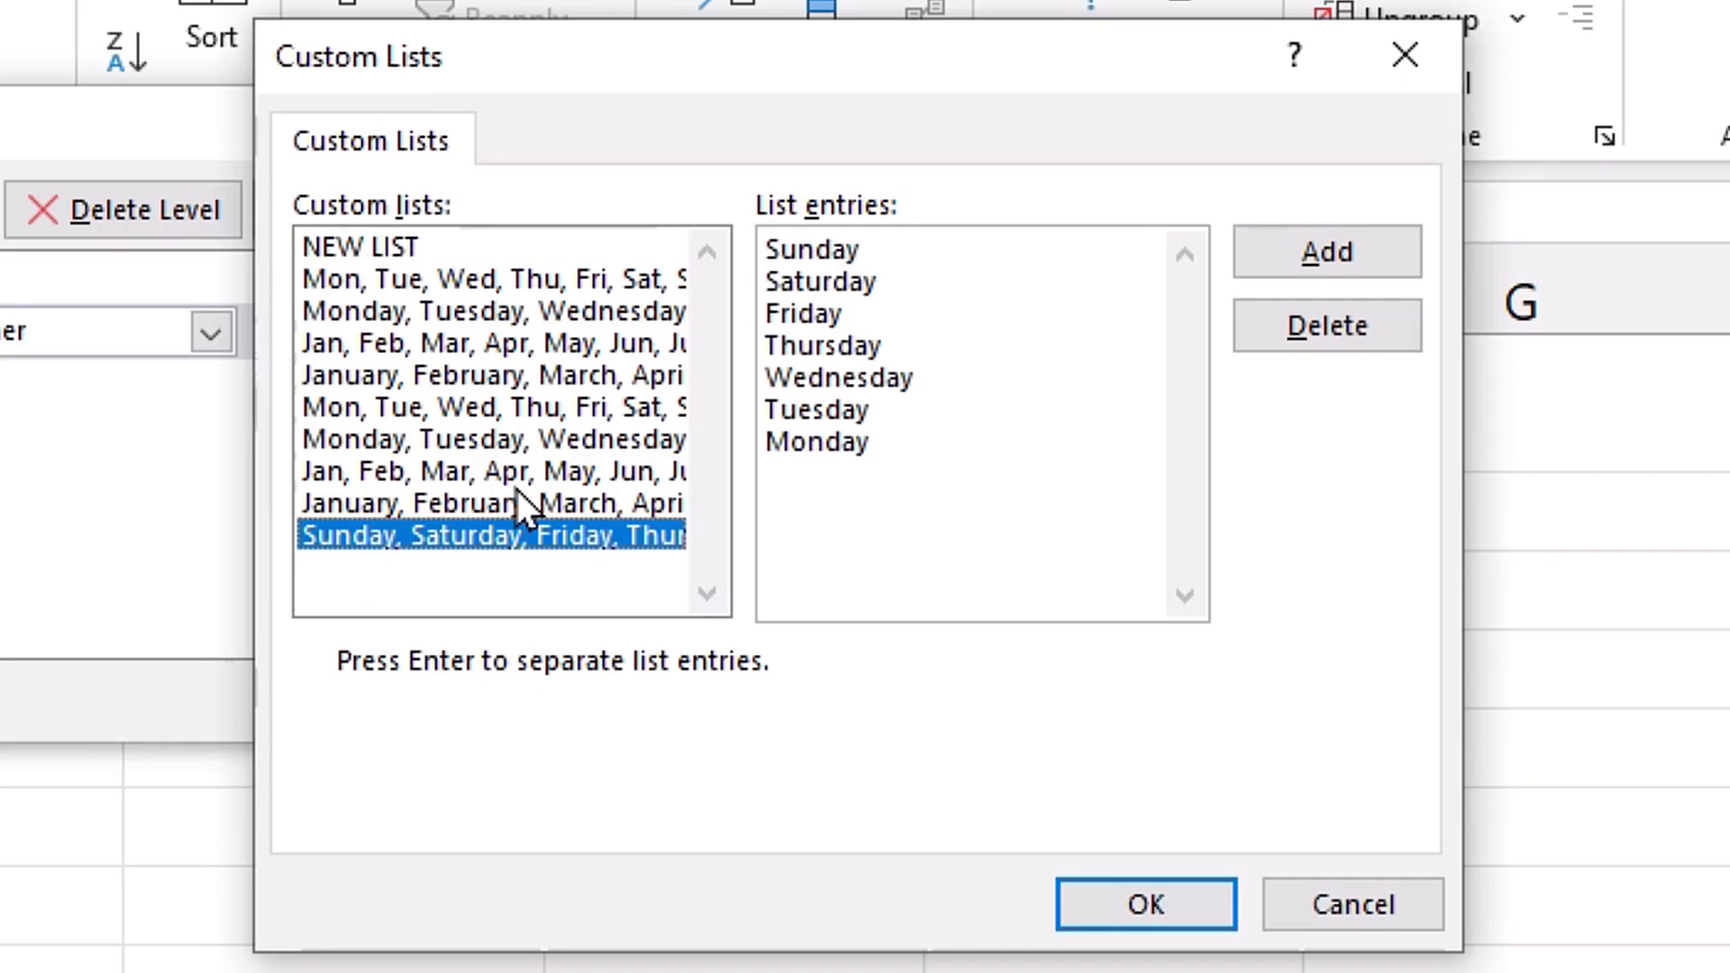
drag(766, 281, 870, 444)
shift+click(767, 249)
key(Delete)
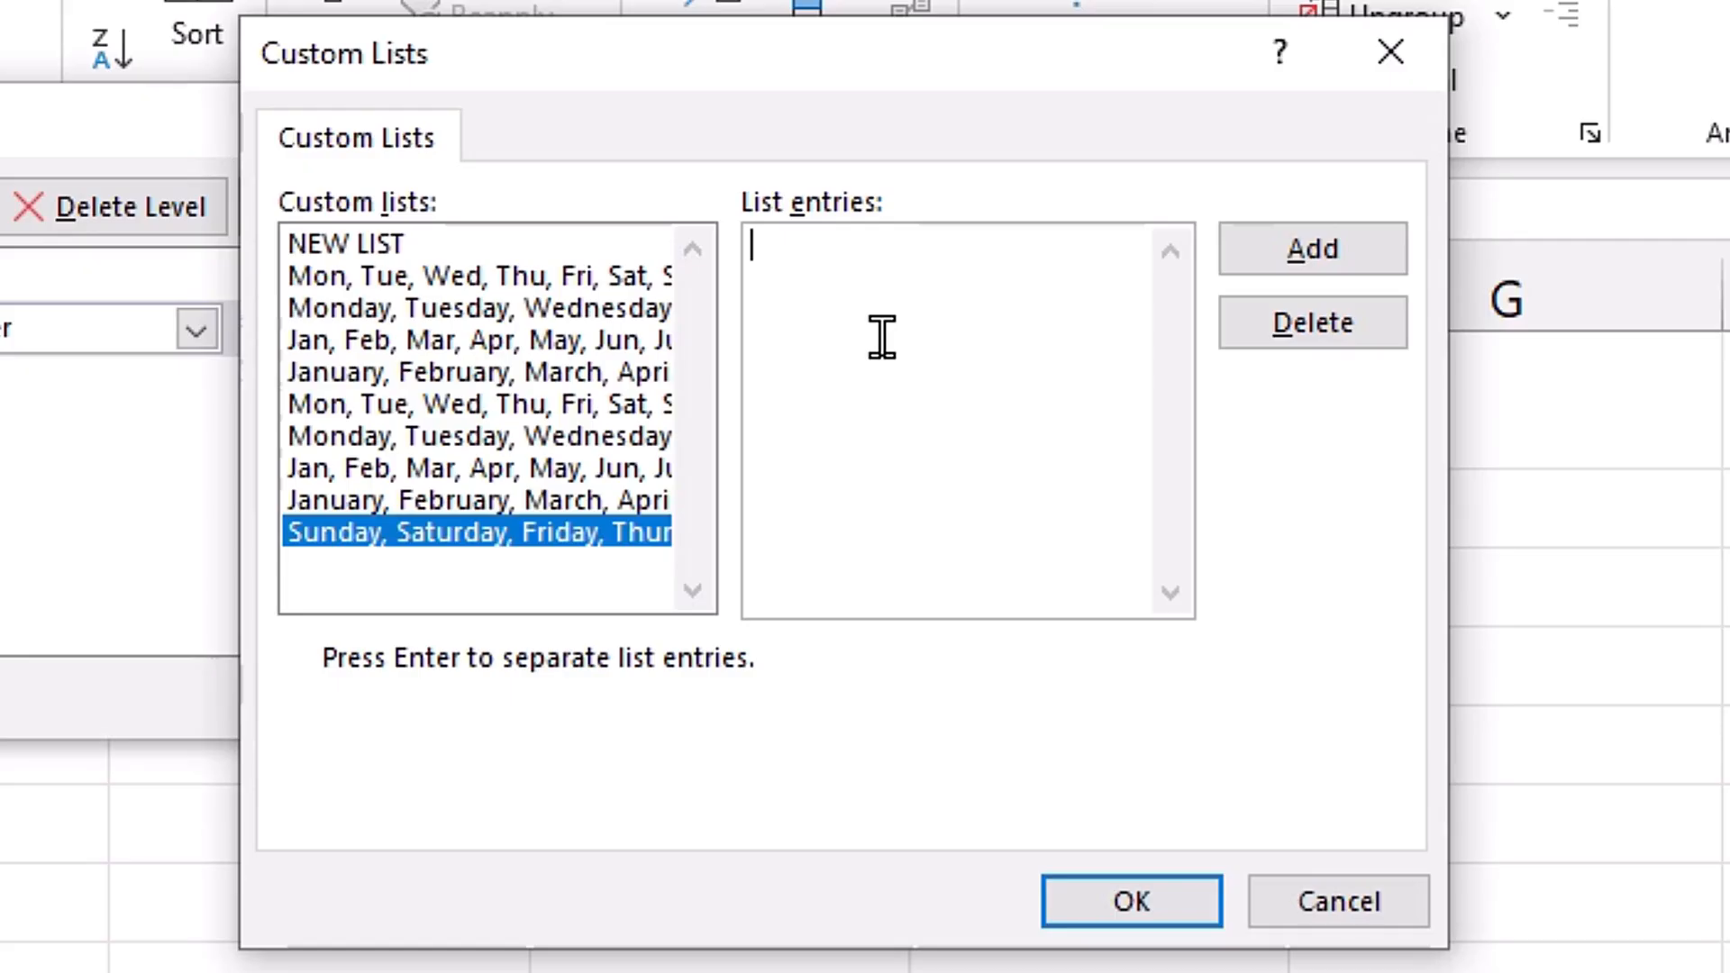
text(Cj)
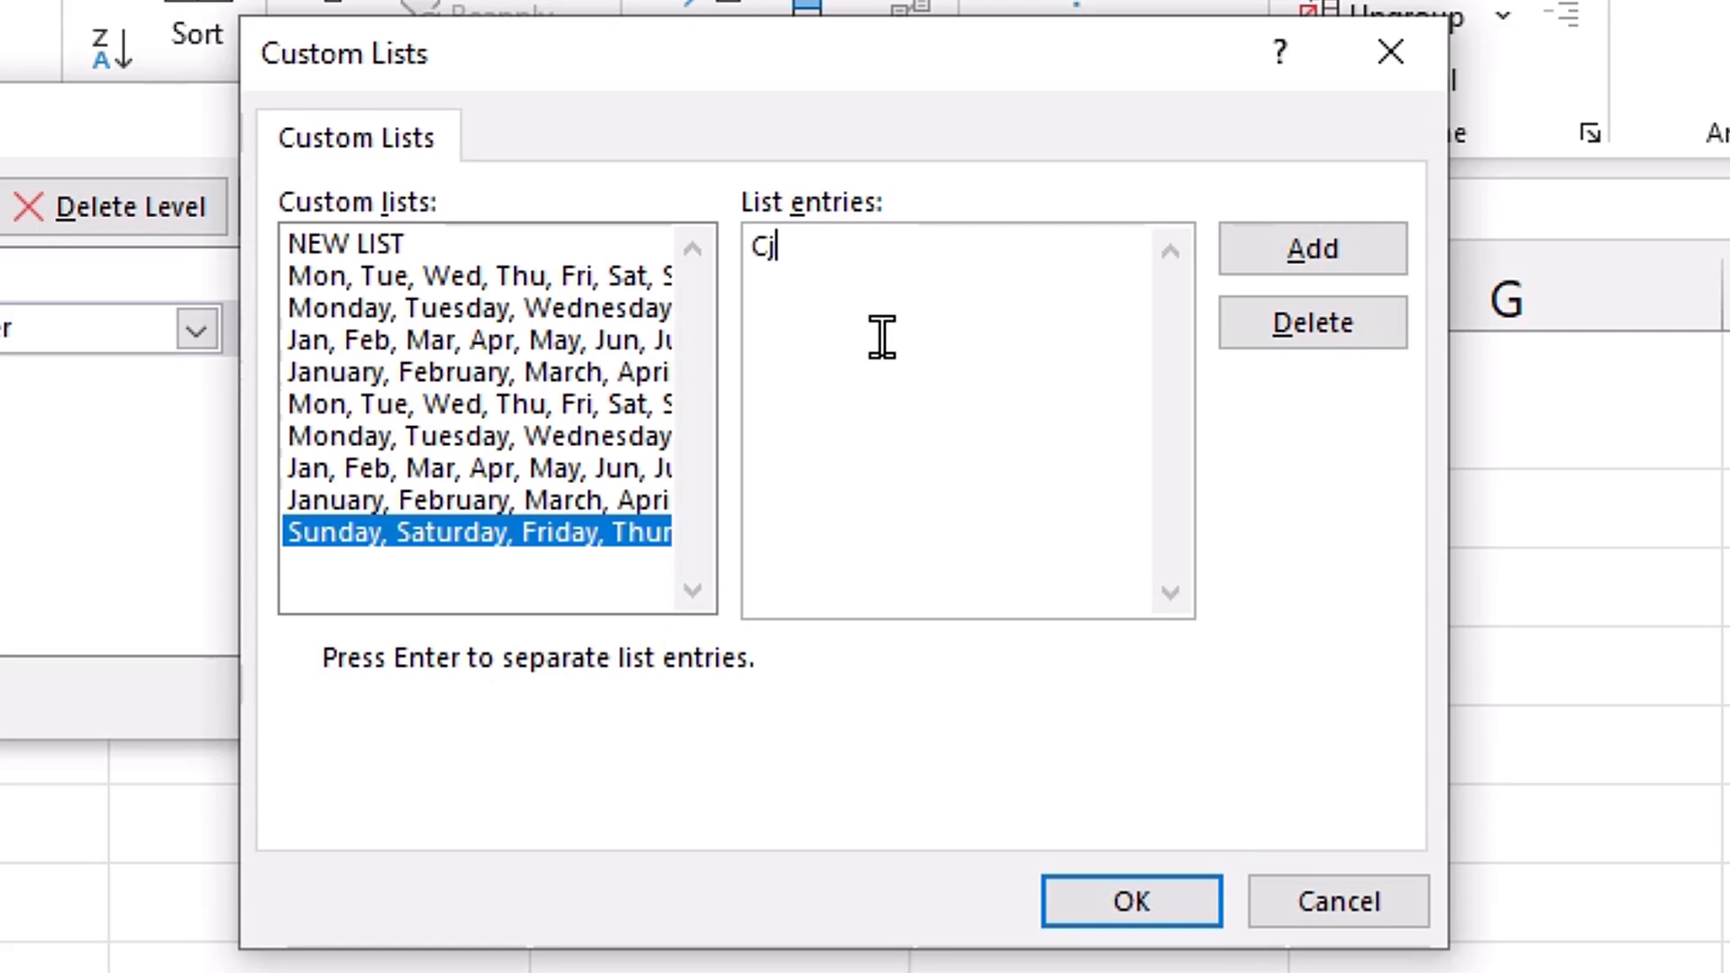
key(BackSpace)
text(hong, )
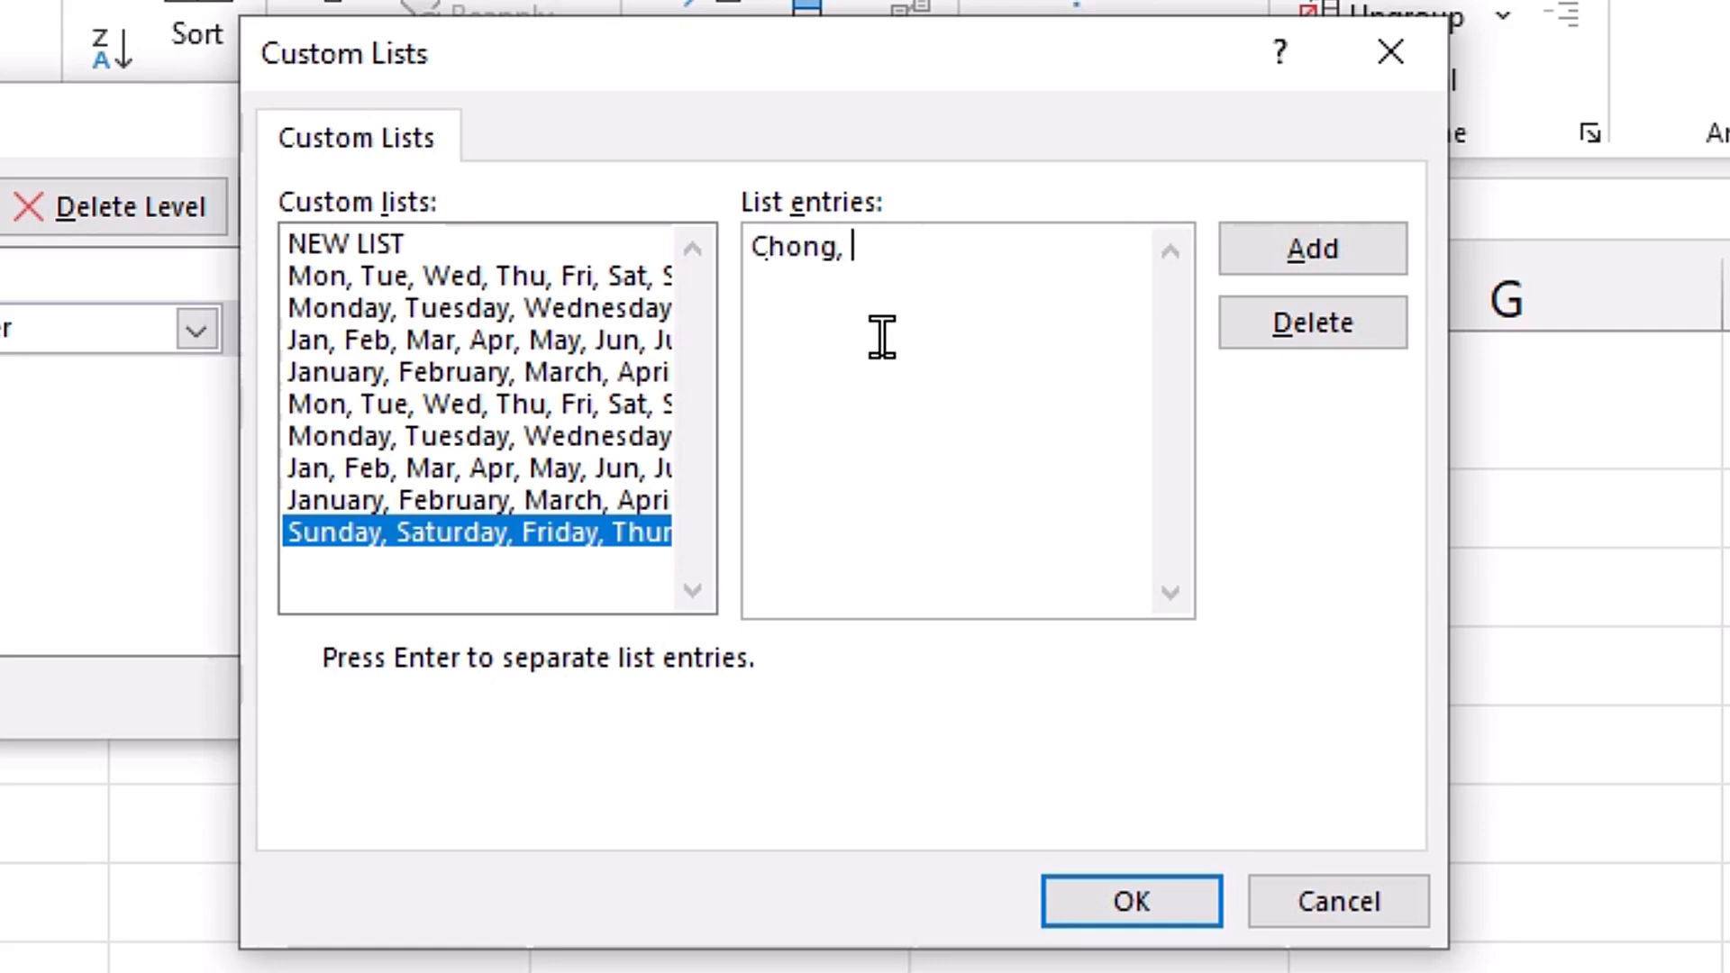
text(Ogwal)
click(1299, 249)
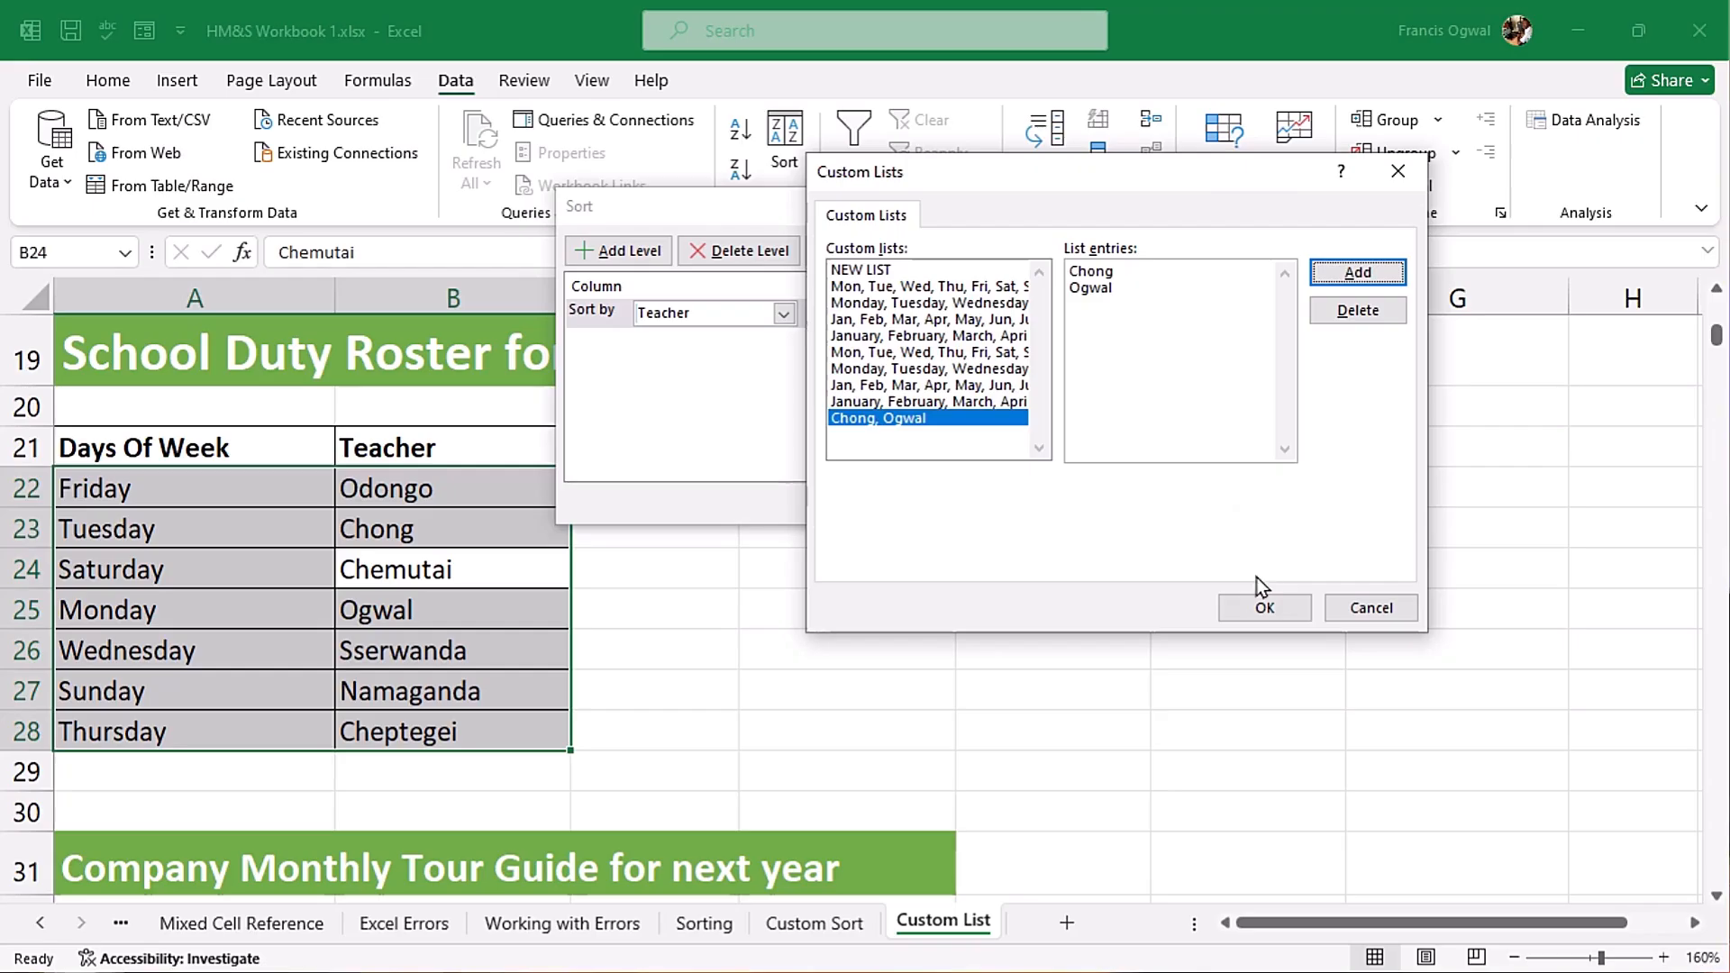
click(1126, 910)
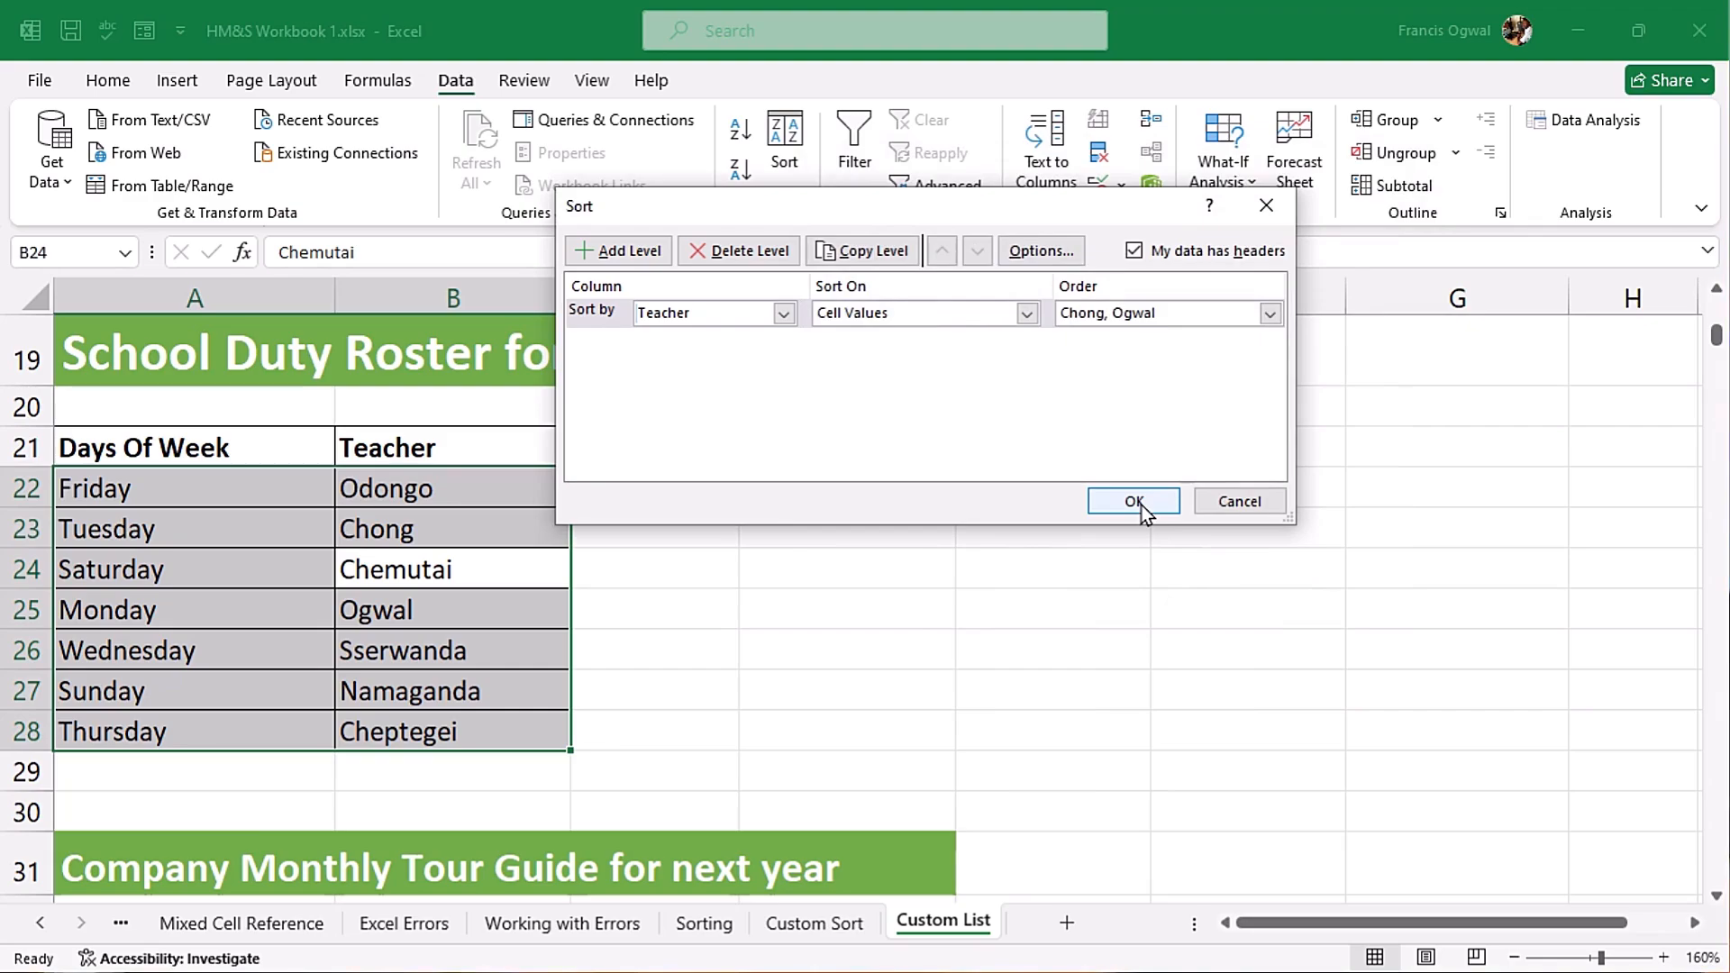
- Try sorting the School Duty Roster by the two-teacher custom list, check the first two rows and the remaining teachers, and undo the sort
click(1136, 502)
drag(244, 493, 451, 488)
drag(243, 534, 337, 542)
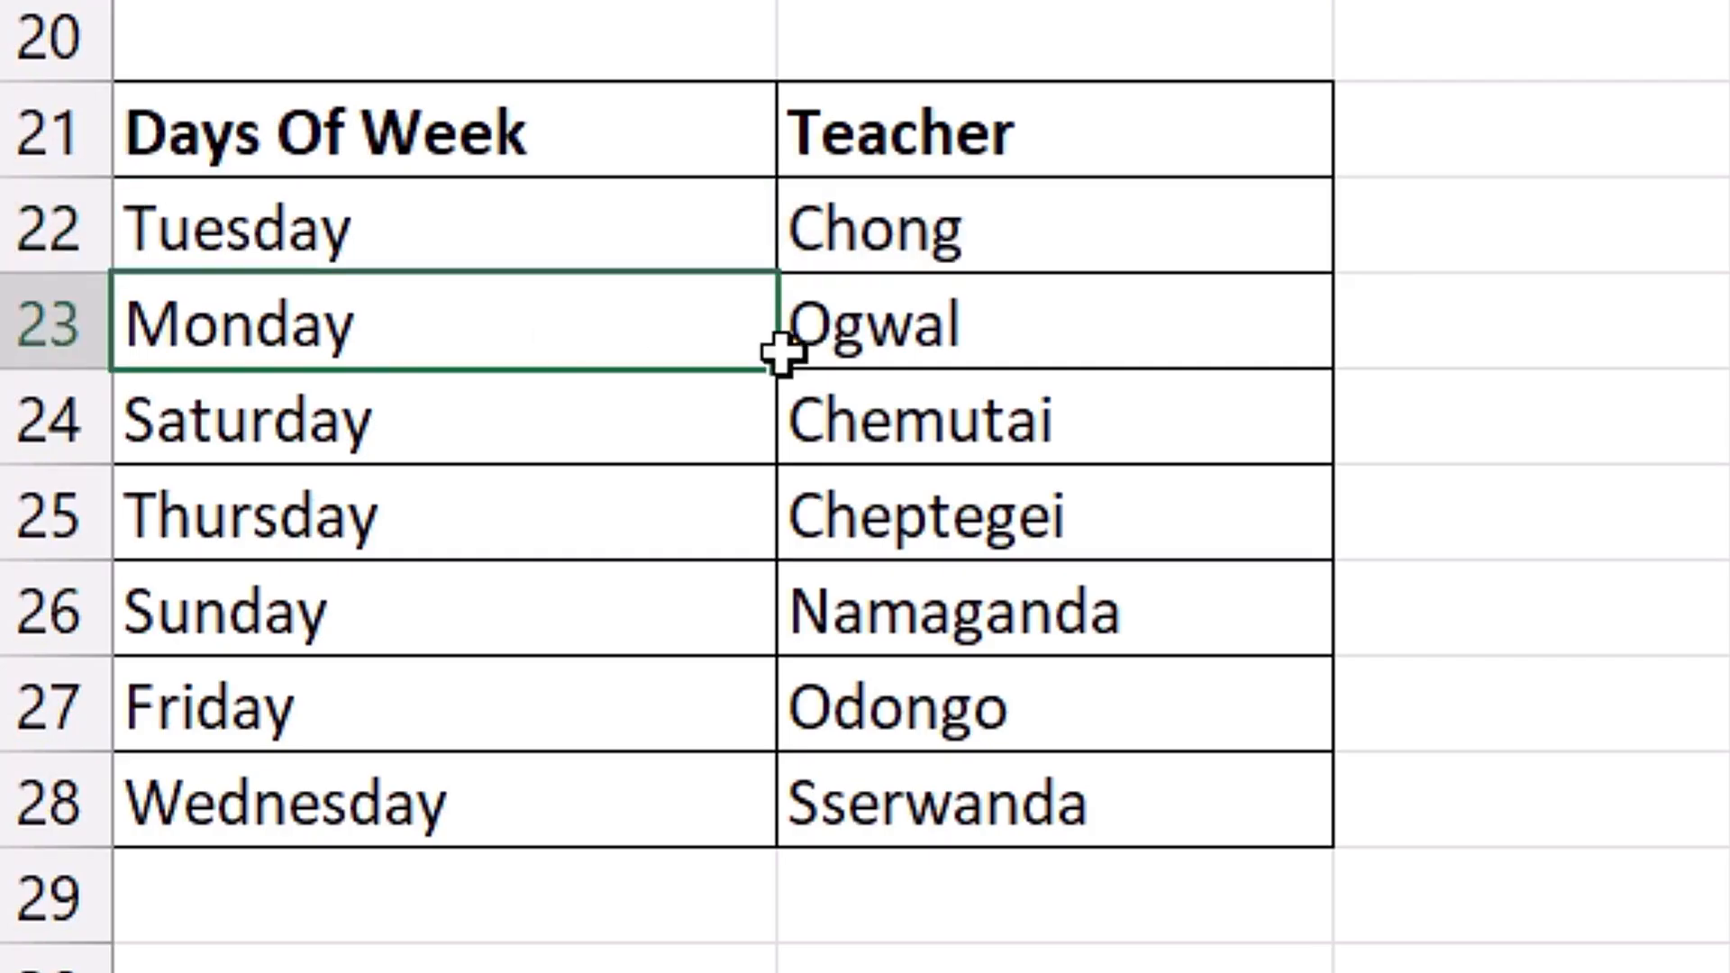
drag(780, 353, 1147, 340)
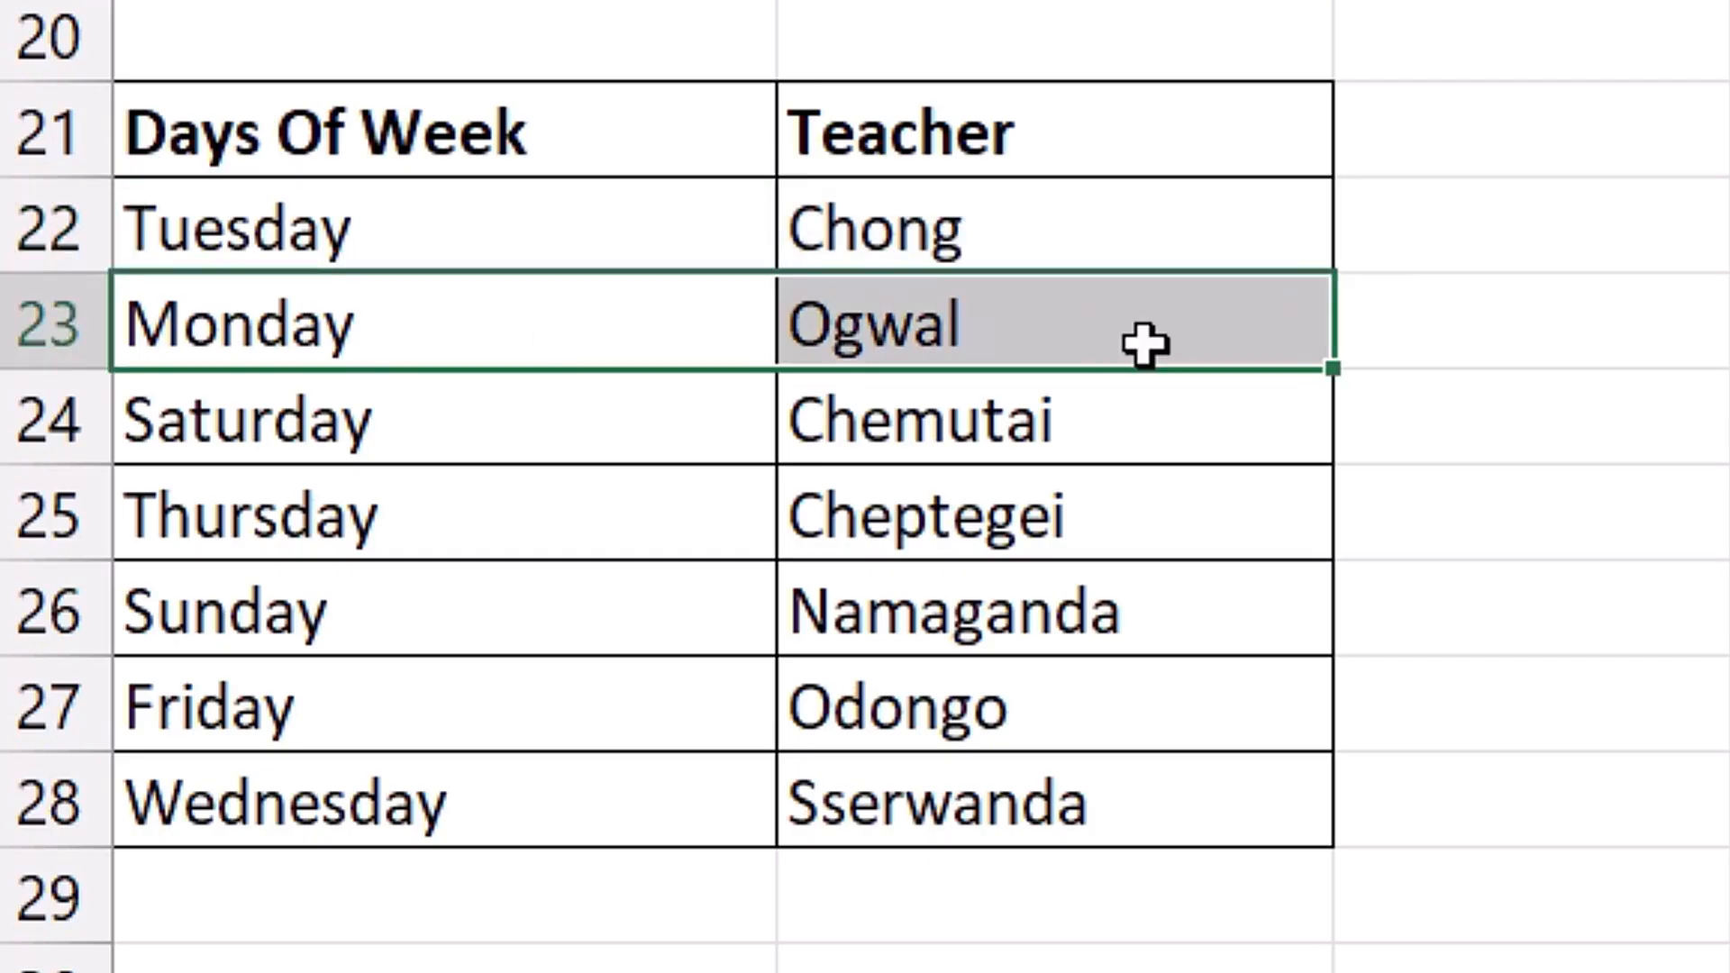
click(1012, 396)
drag(991, 410, 1004, 800)
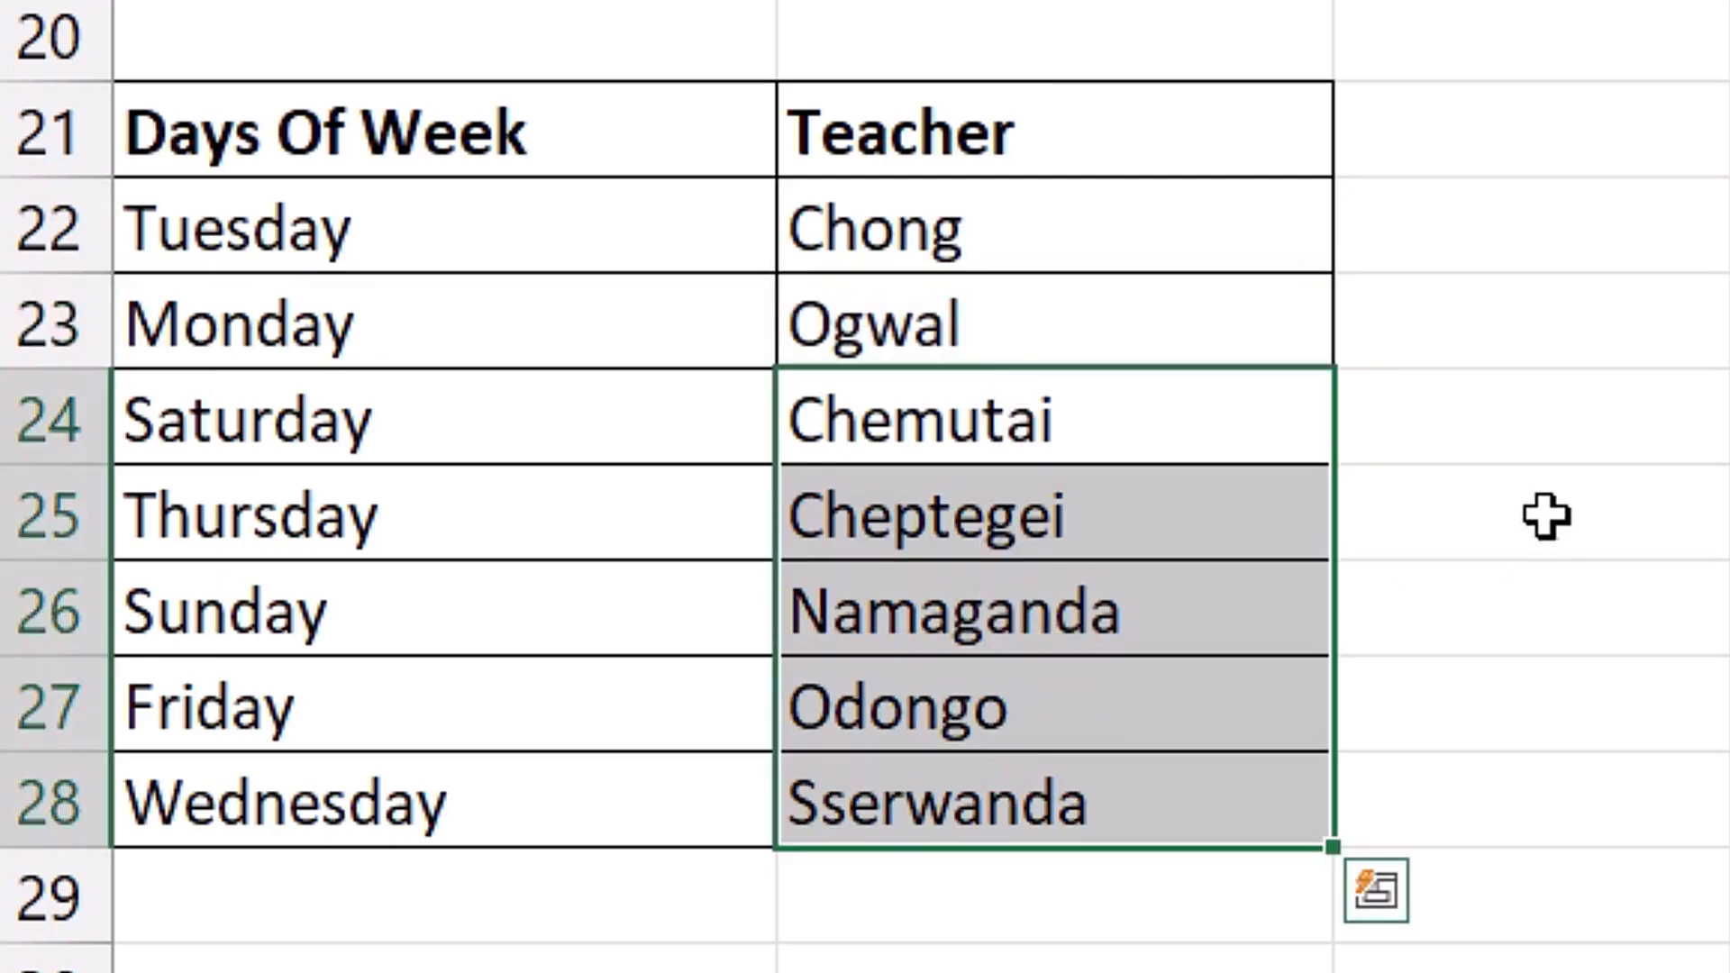
key(ctrl+z)
key(ctrl+z)
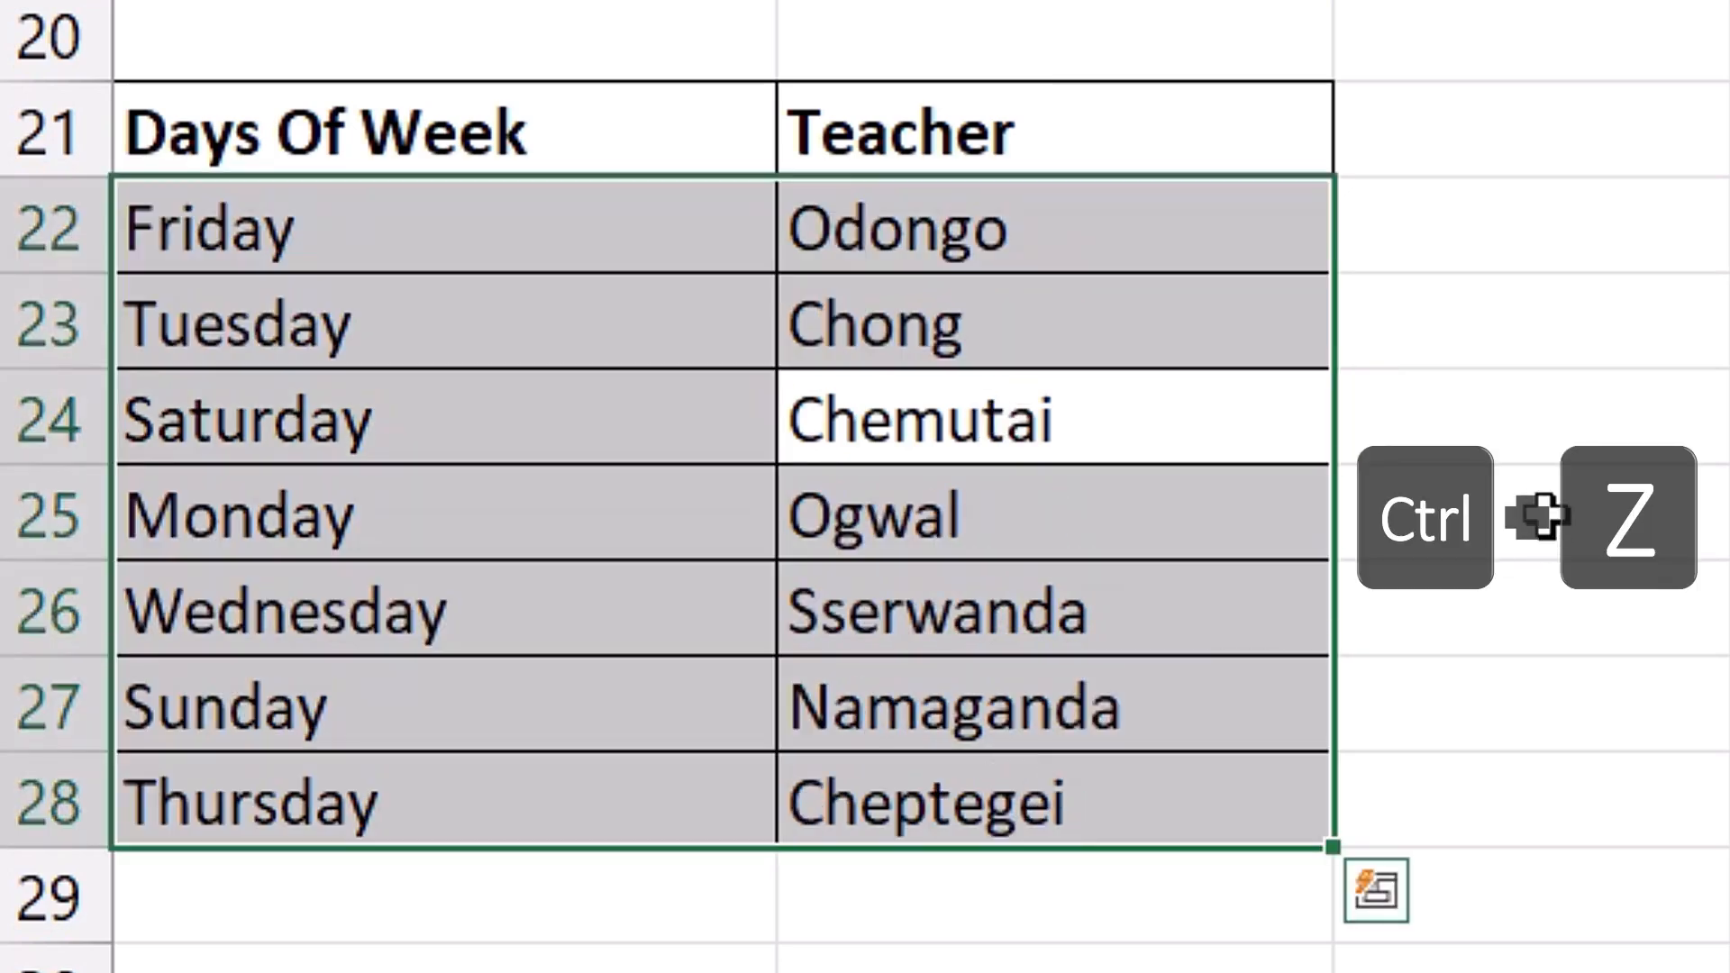
click(1583, 494)
- Examine which country goes with each month in the abbreviated-month table of the Company Monthly Tour Guide
scroll(1583, 495, down, 4)
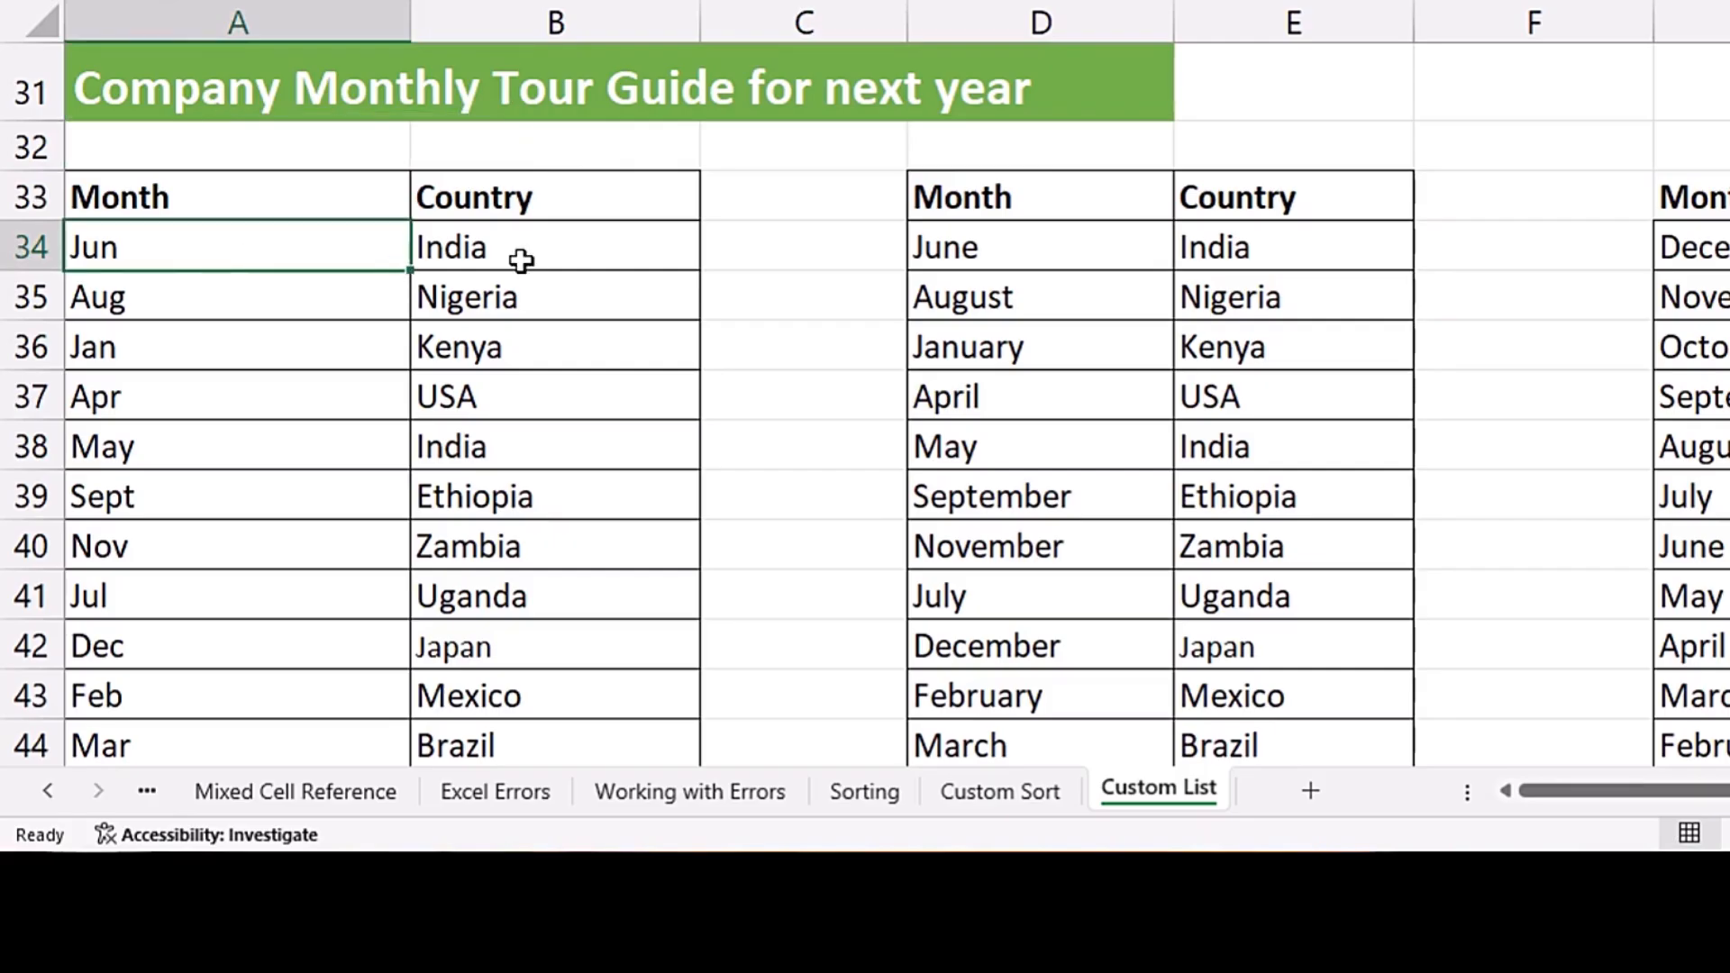
click(426, 483)
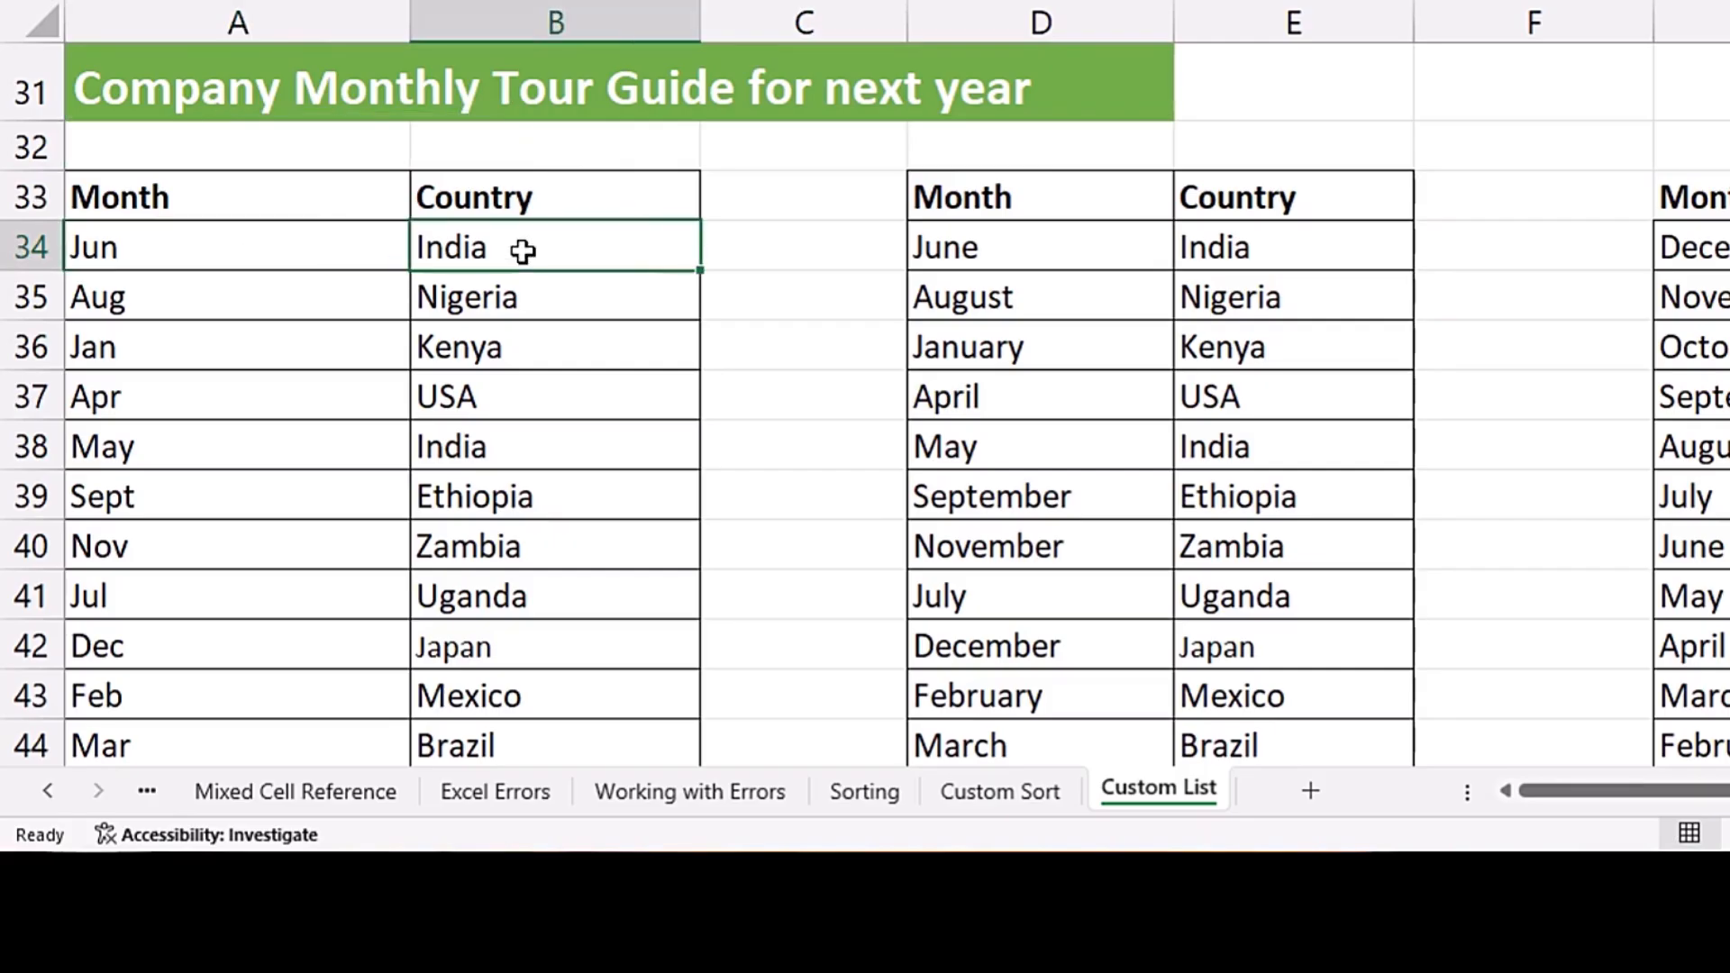
click(165, 401)
click(489, 399)
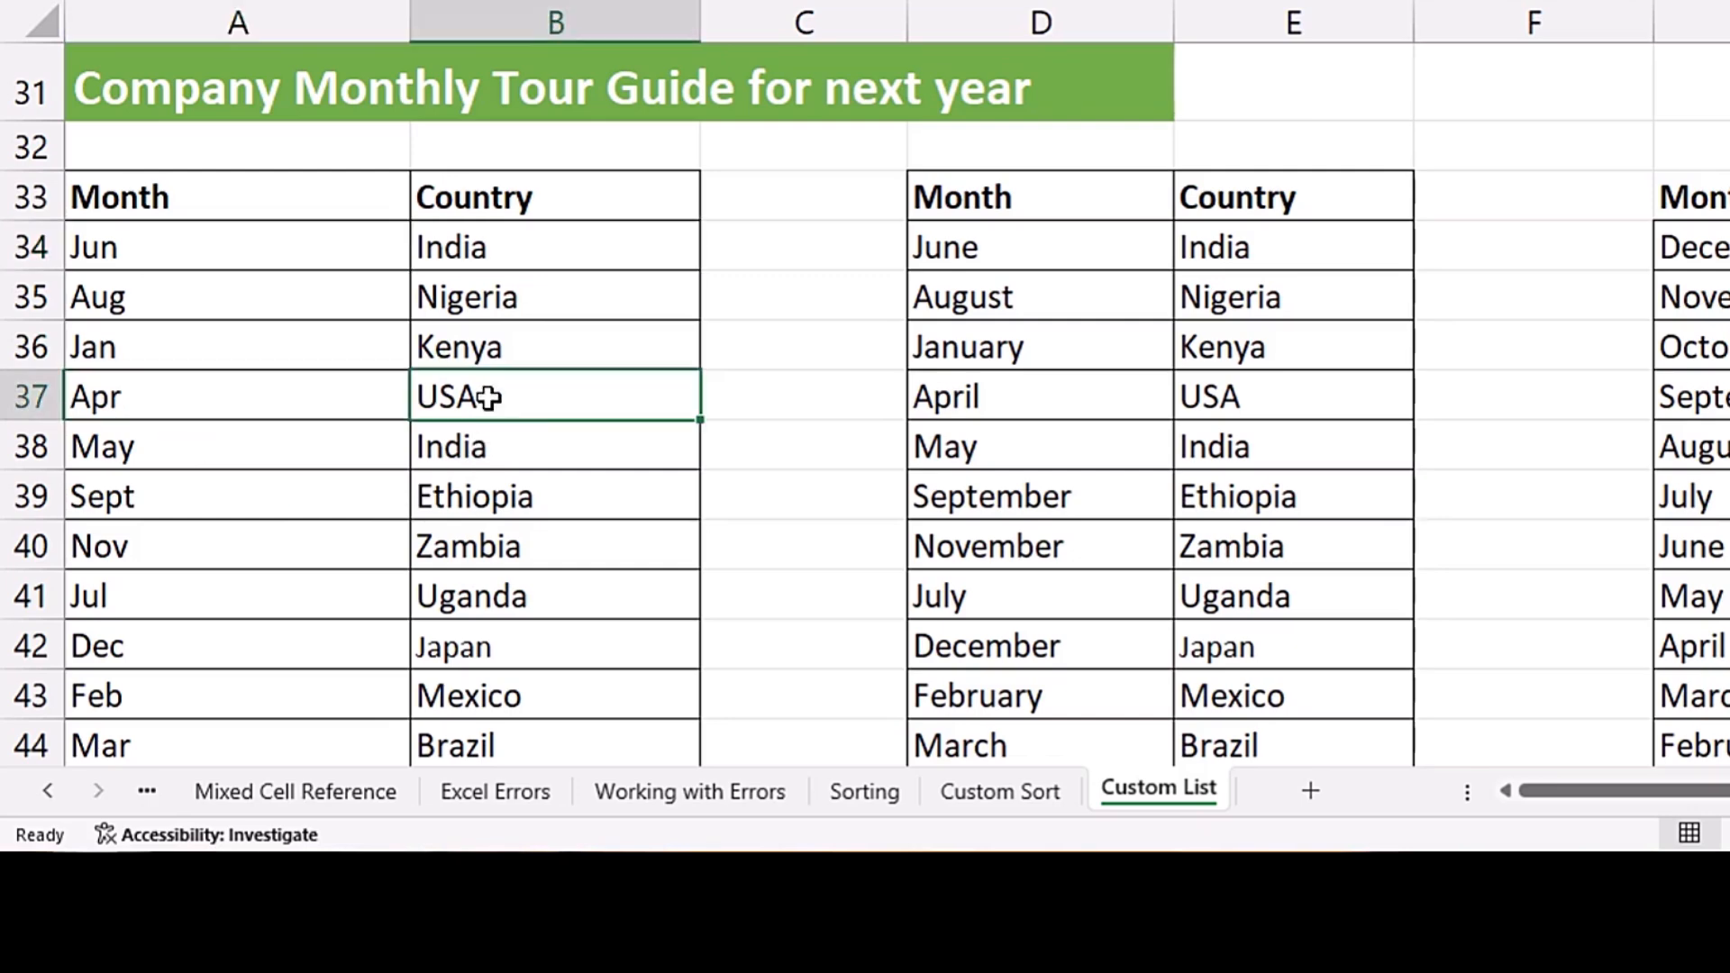
click(150, 598)
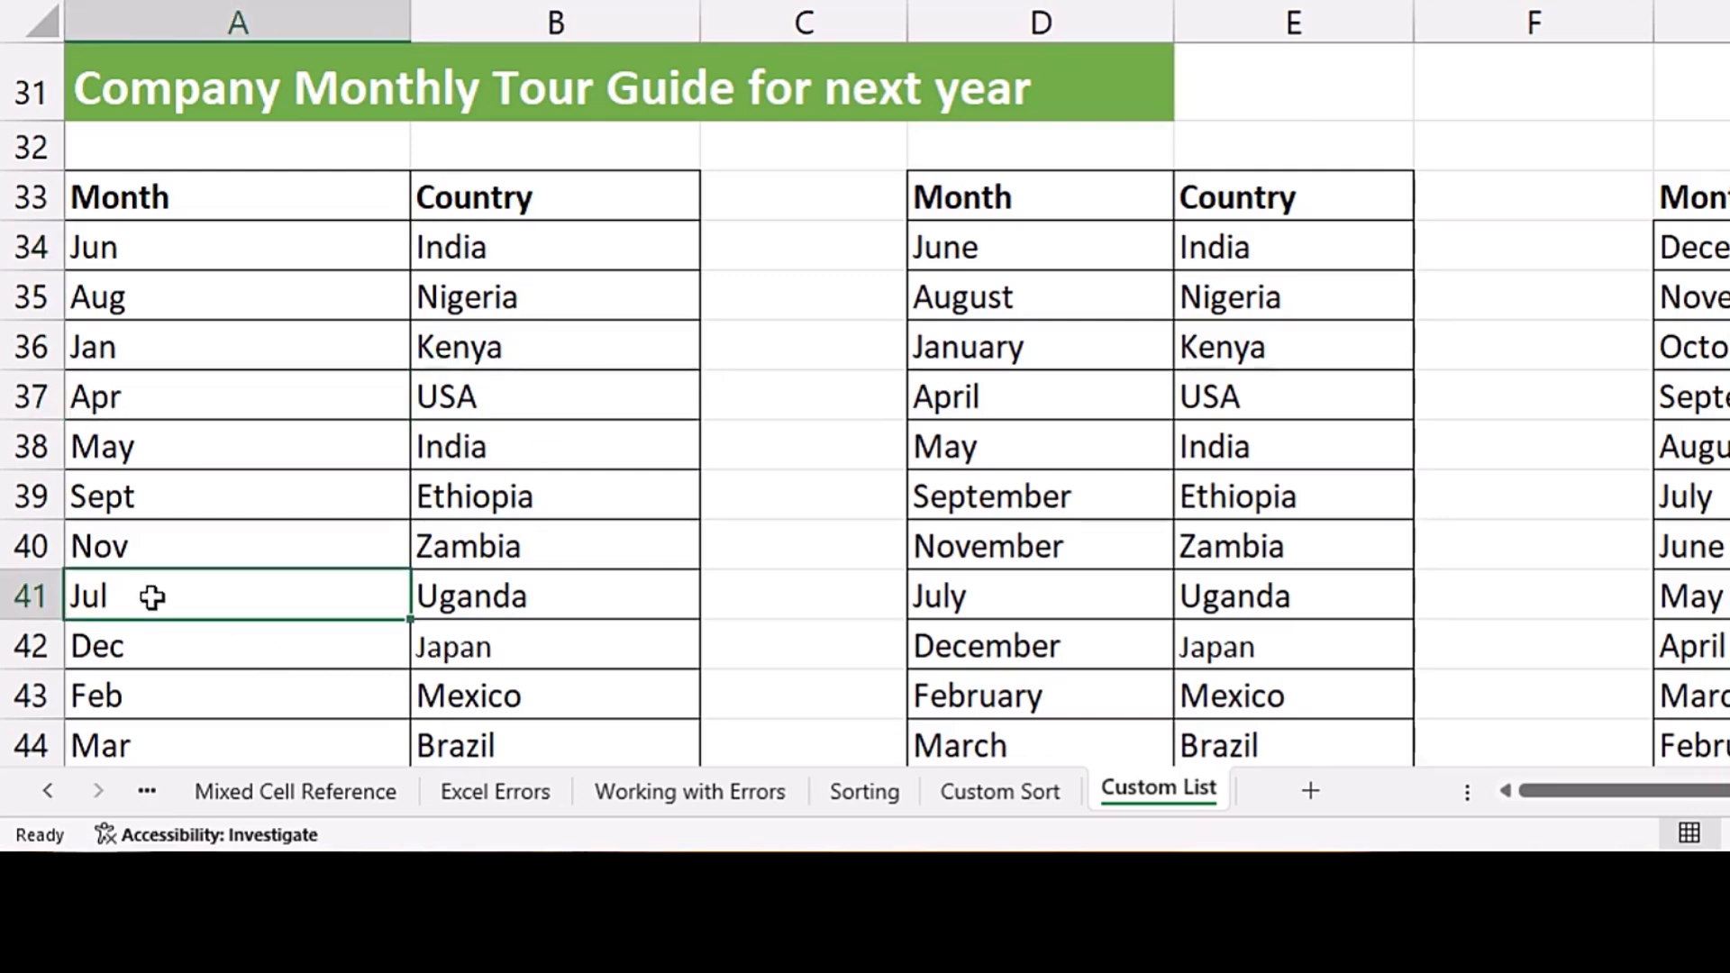
click(482, 599)
- Try sorting the abbreviated-month tour guide table by Month from A to Z, check the resulting month order, and undo the sort
click(174, 356)
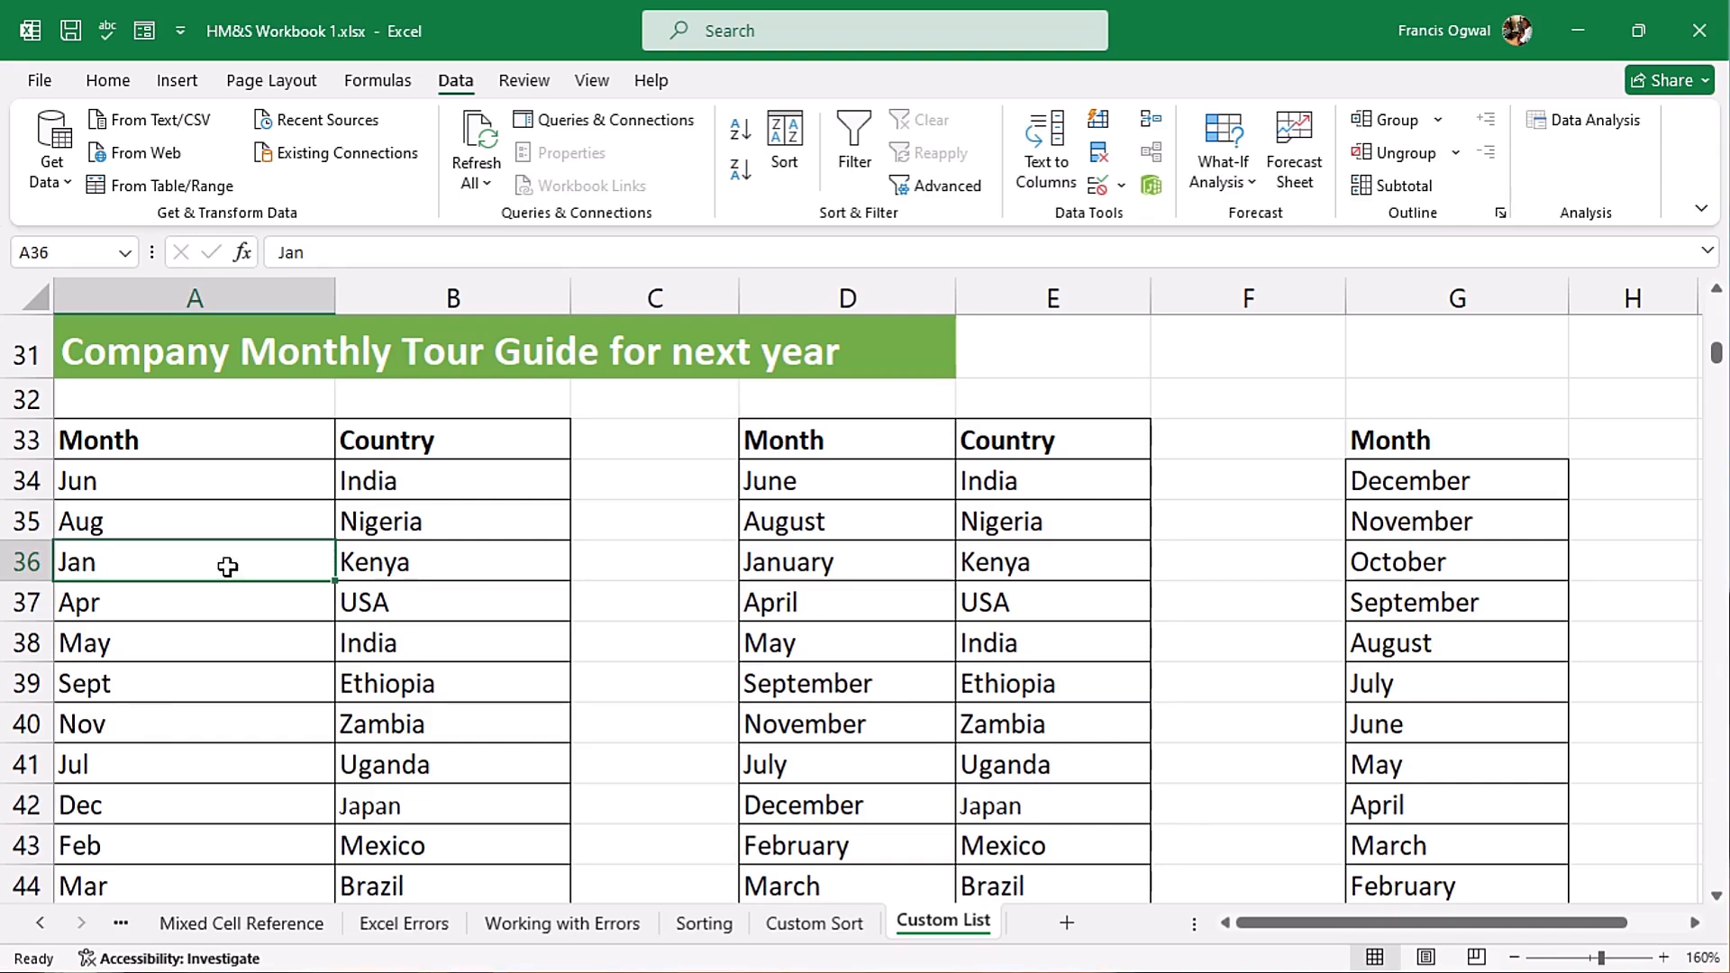
key(alt+a)
key(s)
key(a)
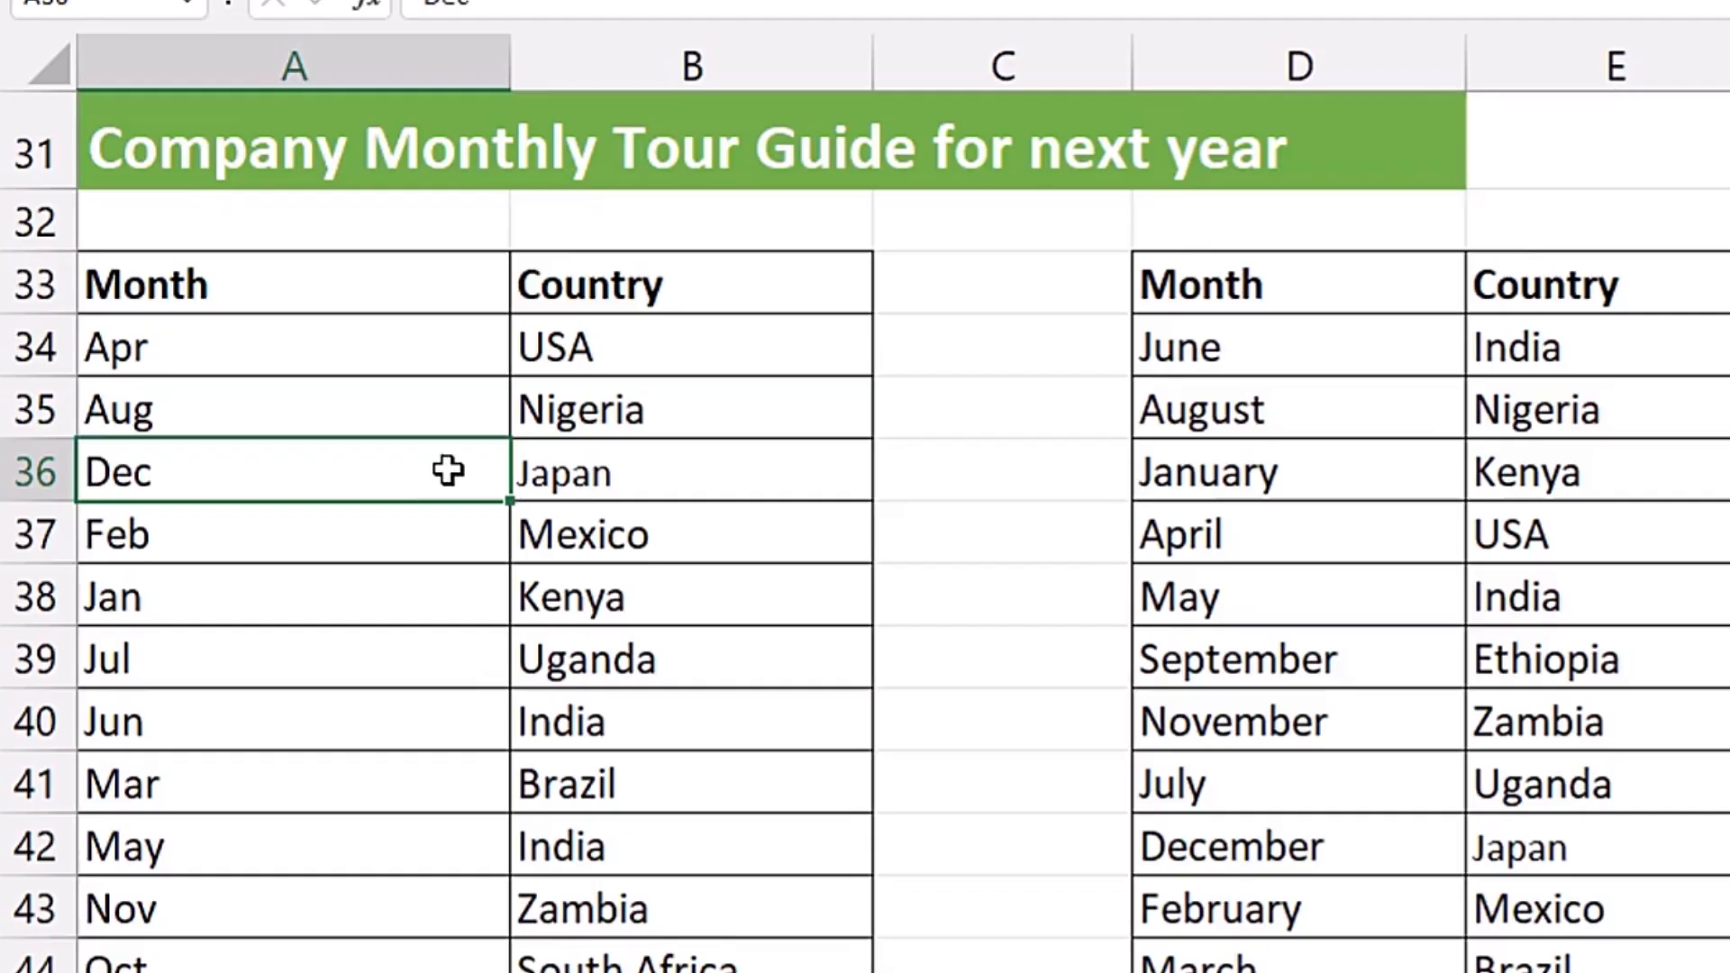
scroll(252, 523, down, 1)
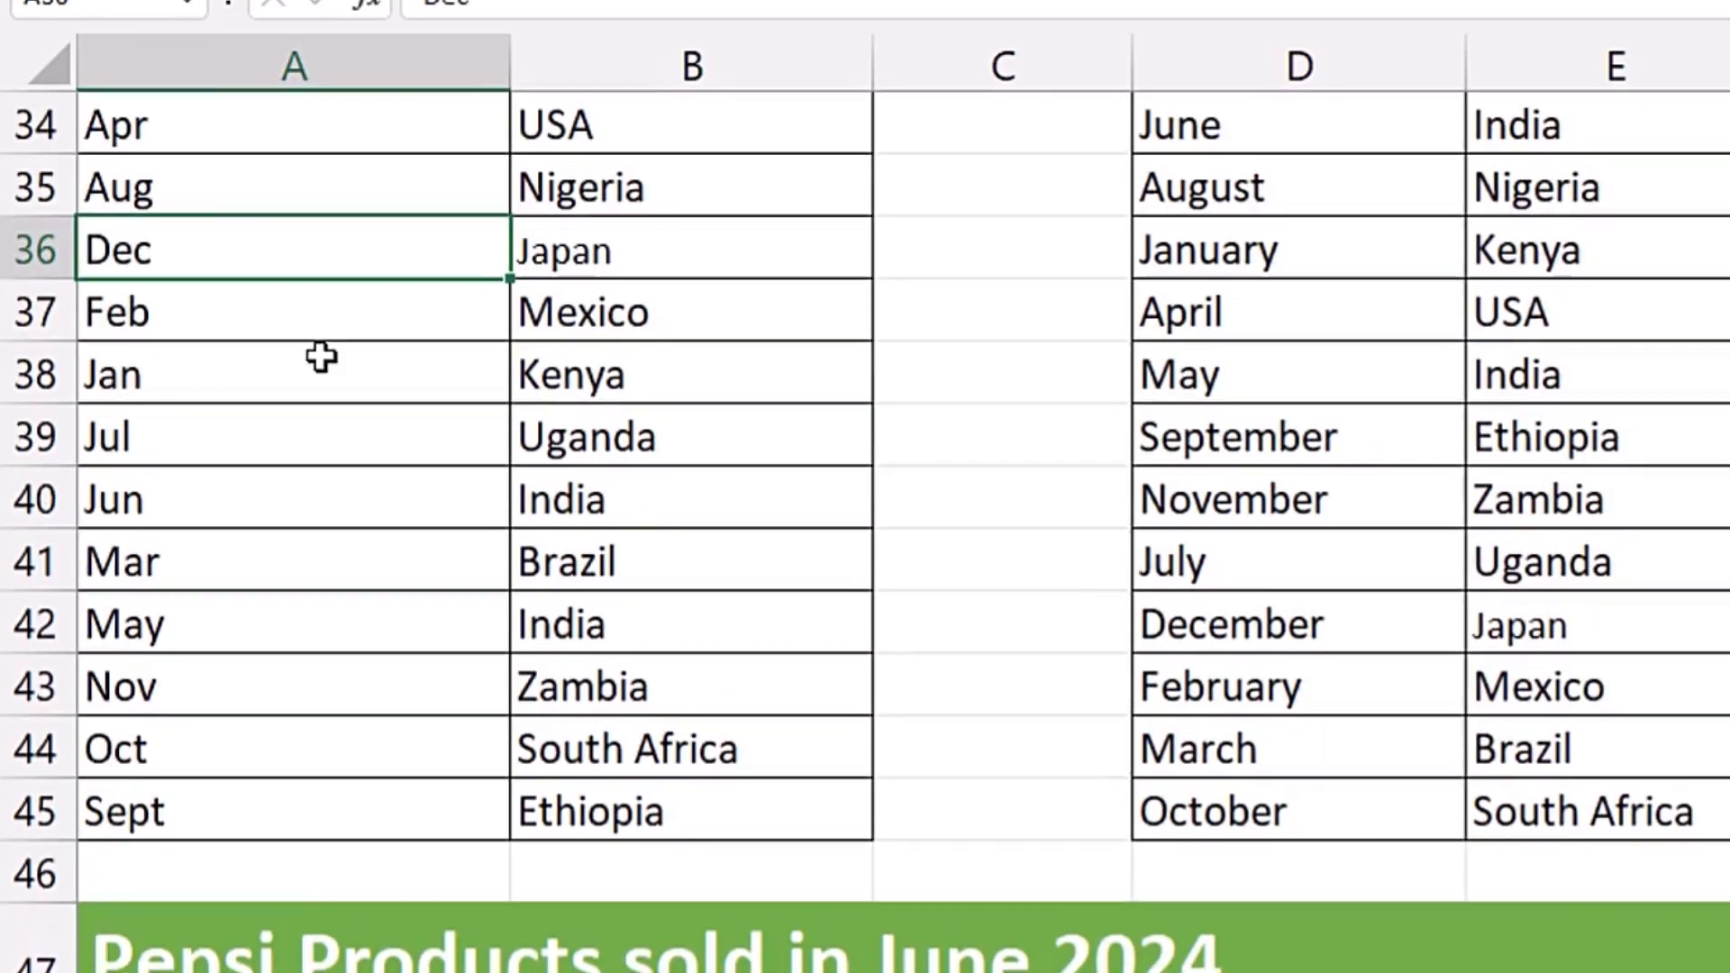
click(208, 143)
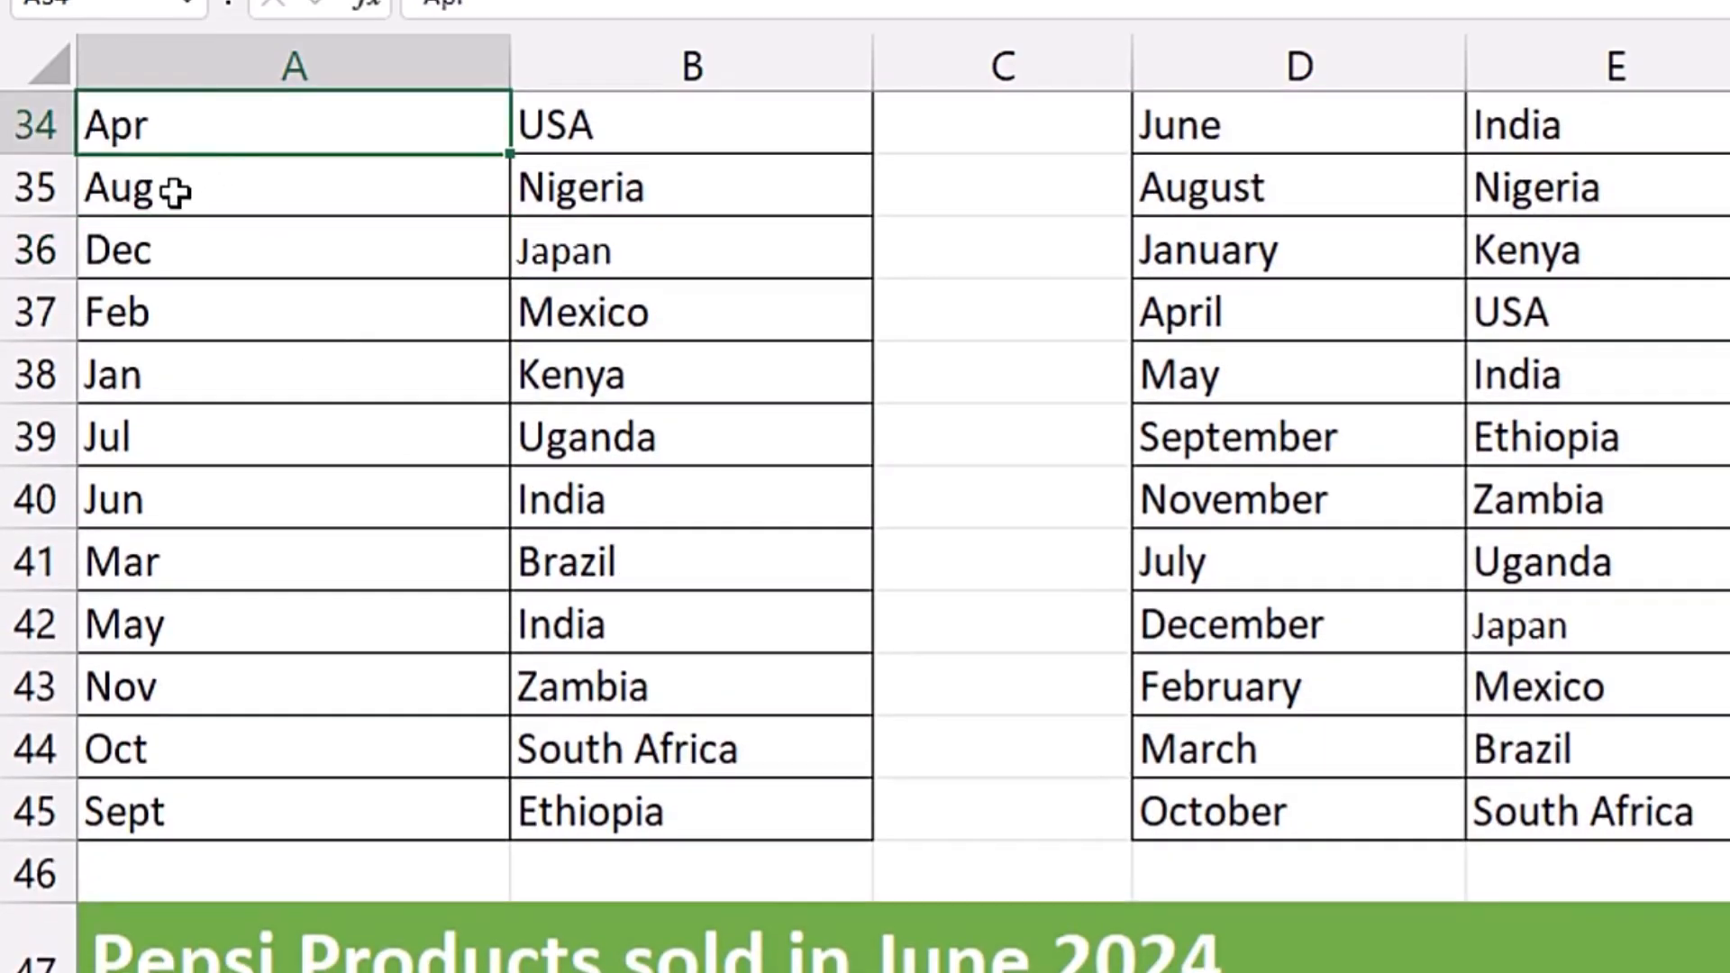
click(174, 191)
click(185, 262)
click(216, 316)
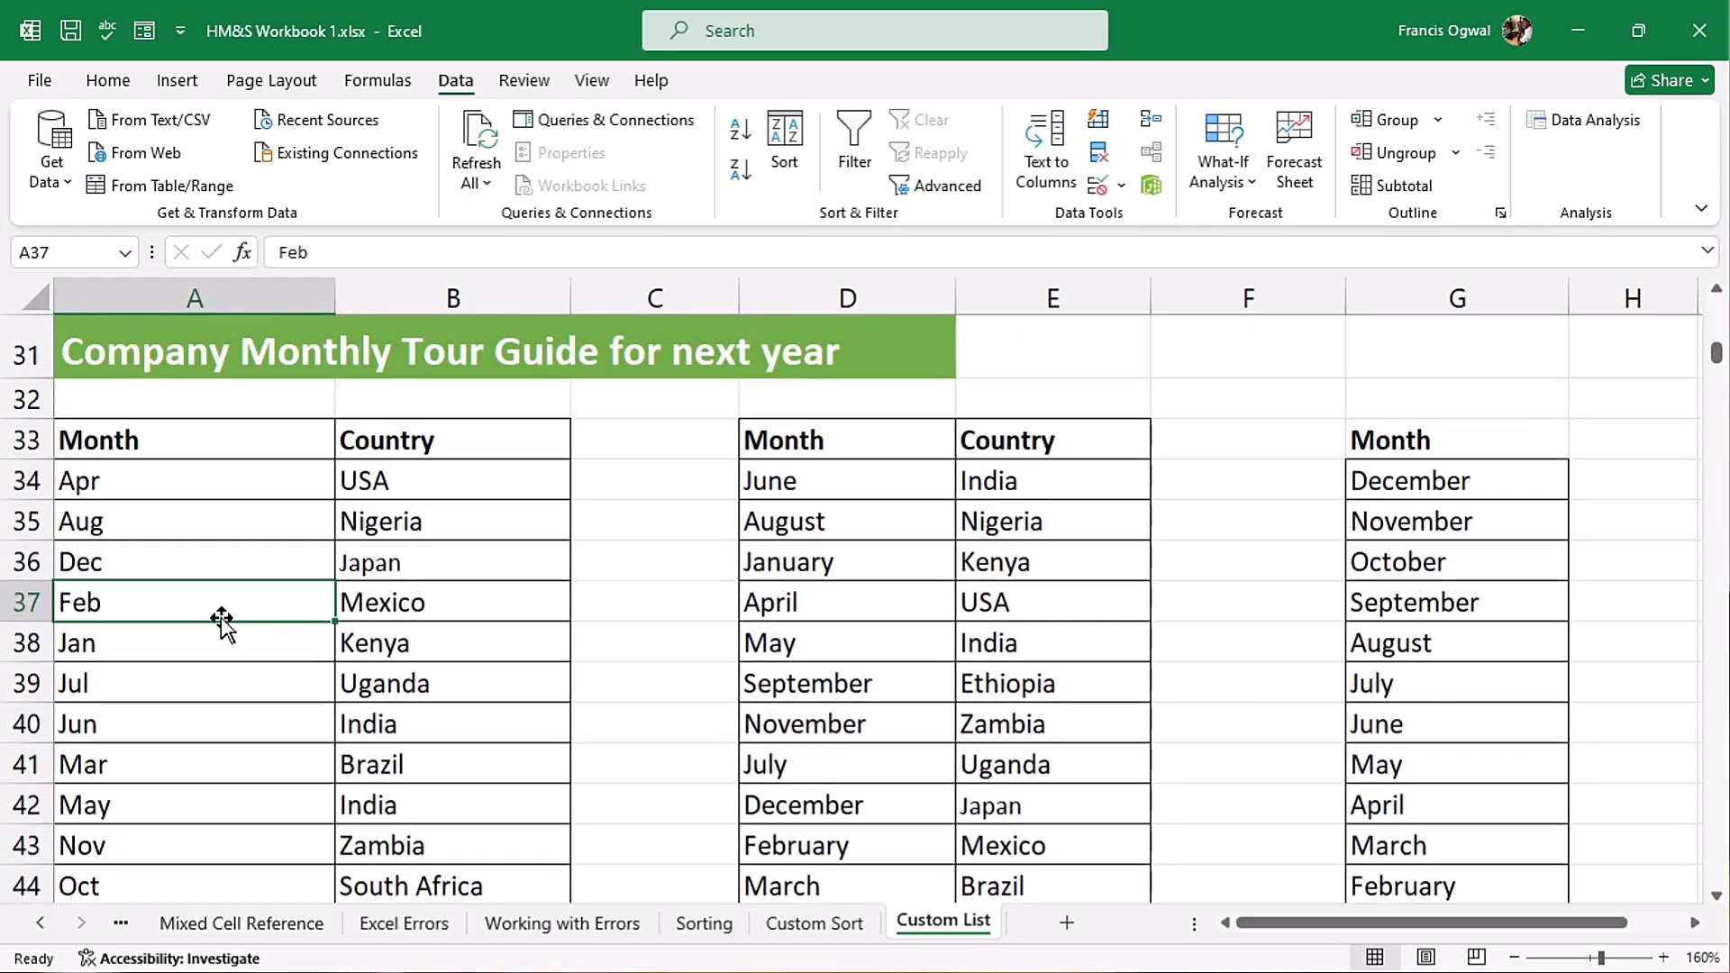
key(ctrl+z)
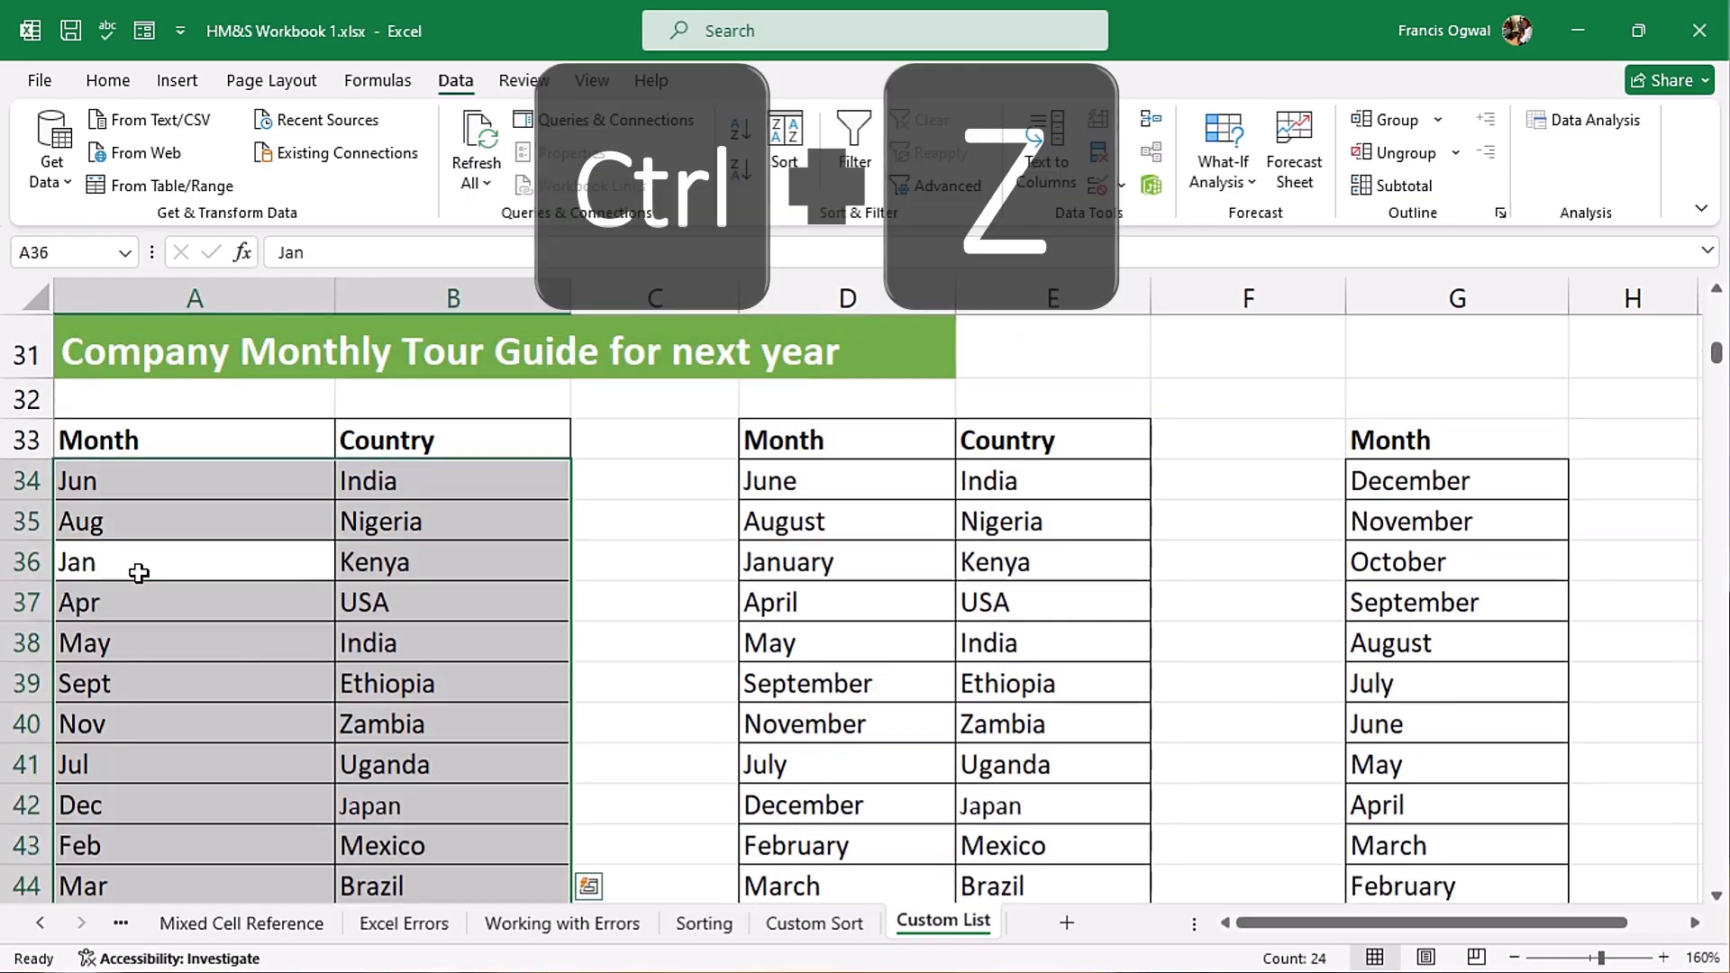
- Set up a sort of the abbreviated-month tour guide table by Month and open the custom lists for its order
click(217, 573)
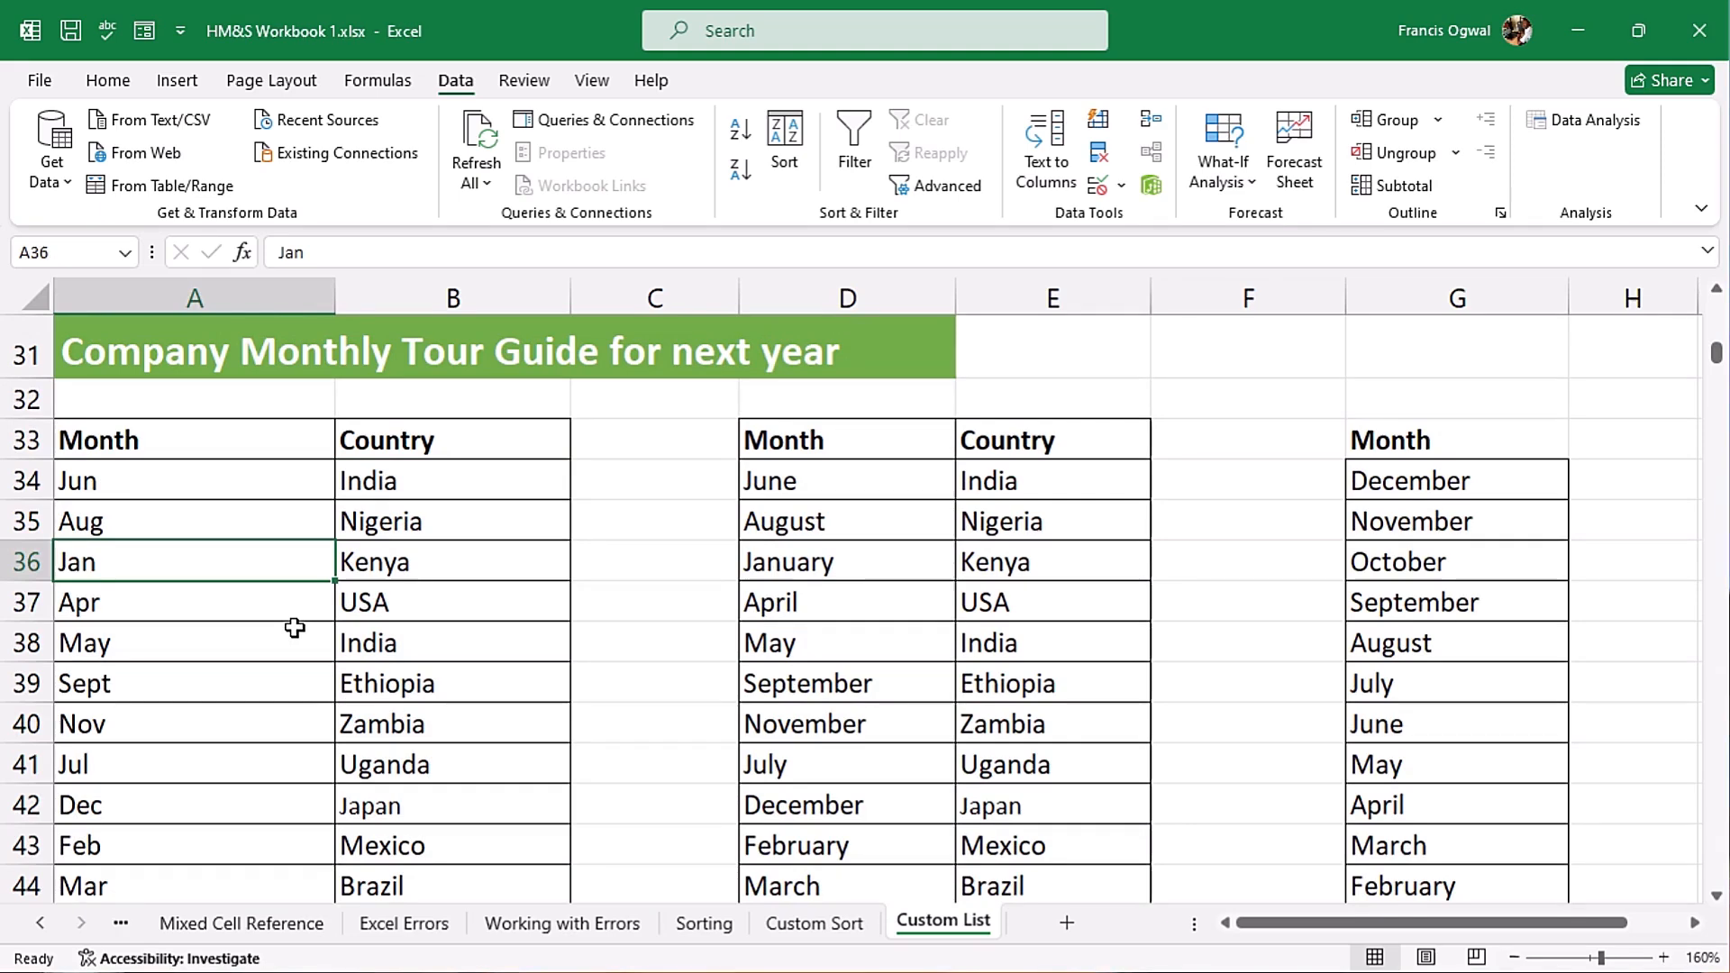
key(alt+a)
key(s)
key(s)
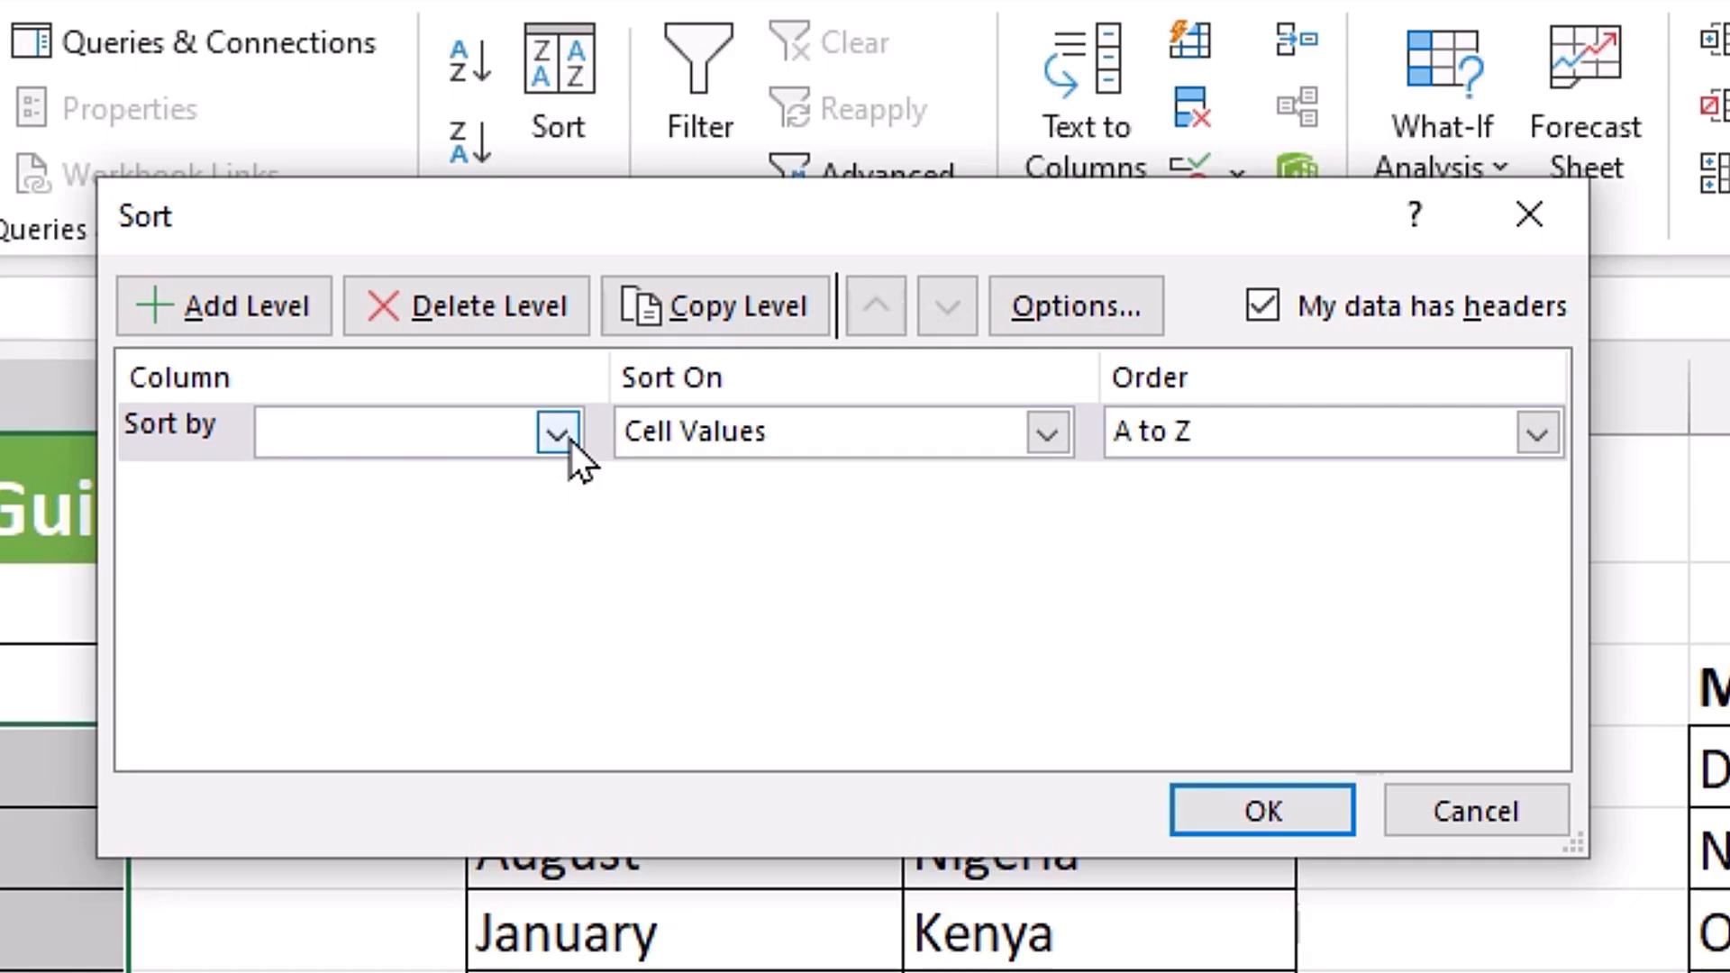
click(784, 314)
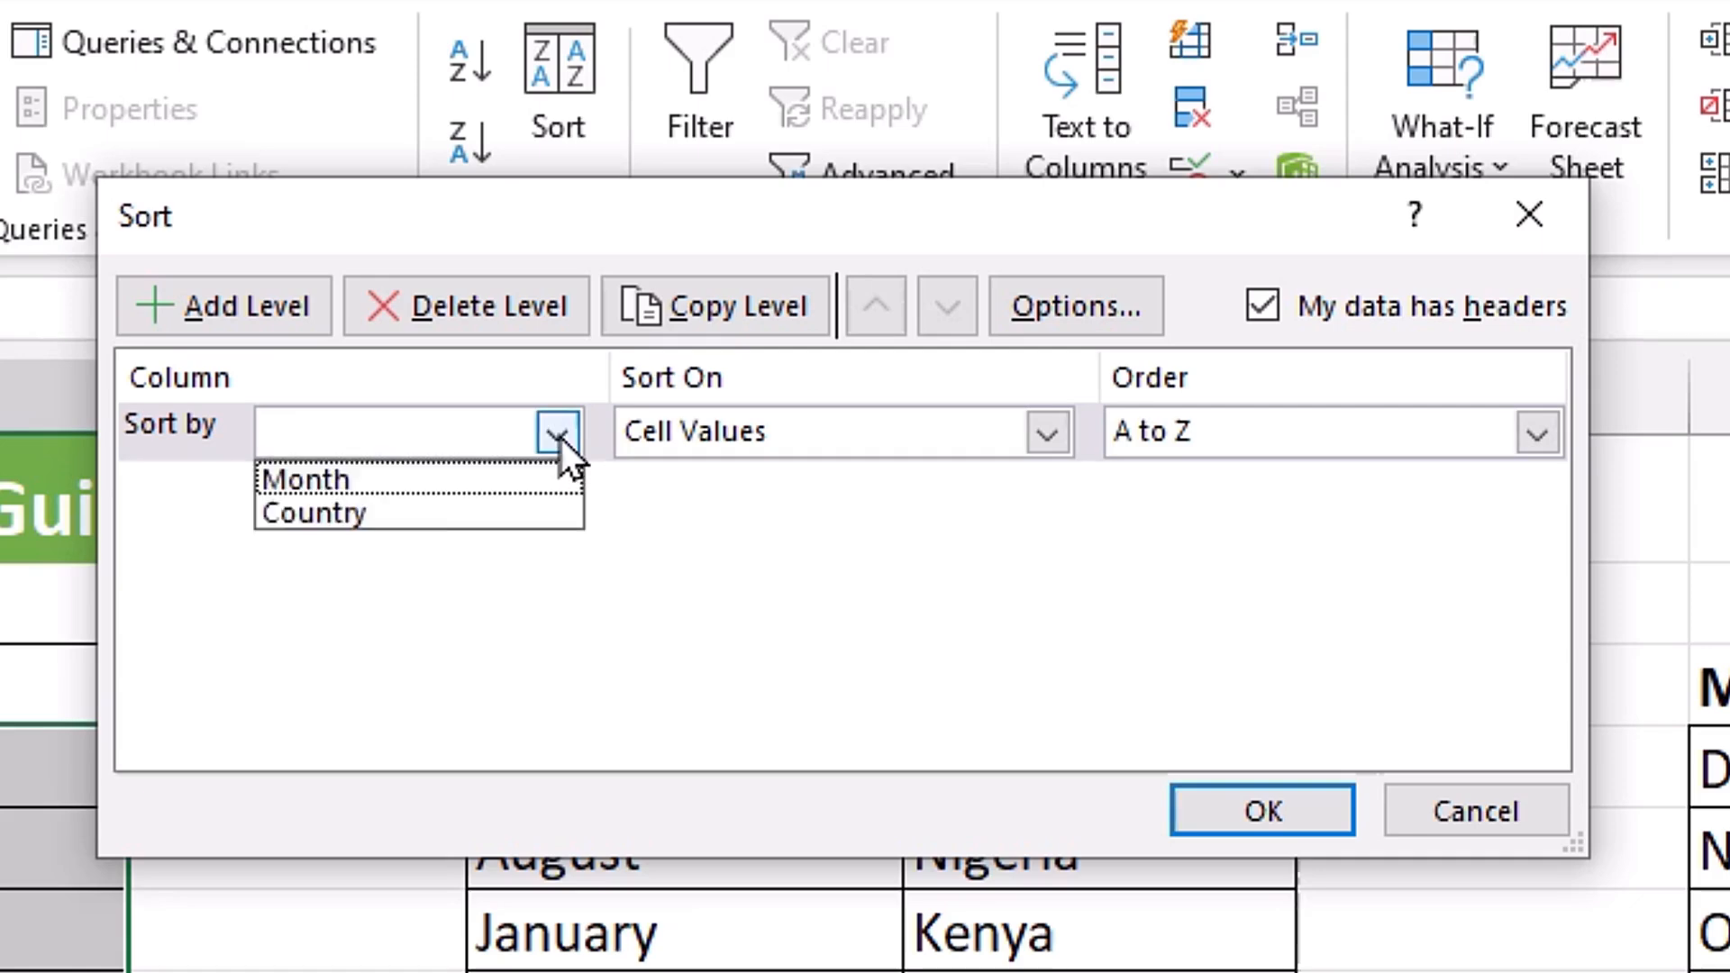
click(428, 478)
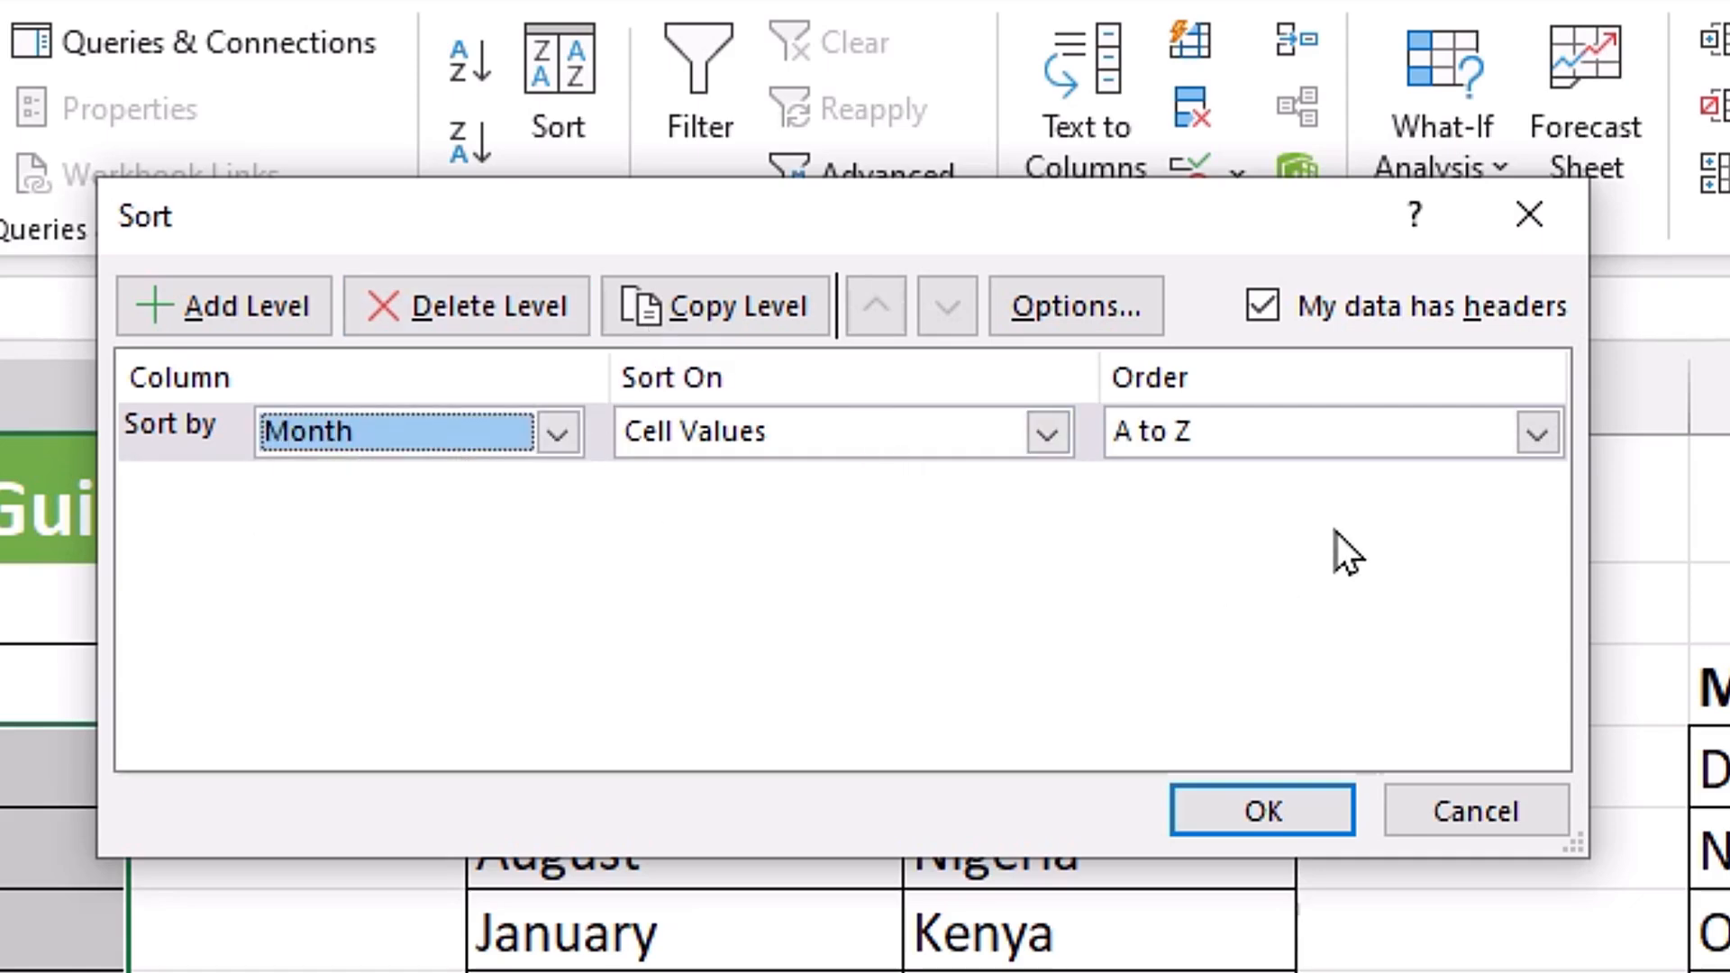
click(1534, 434)
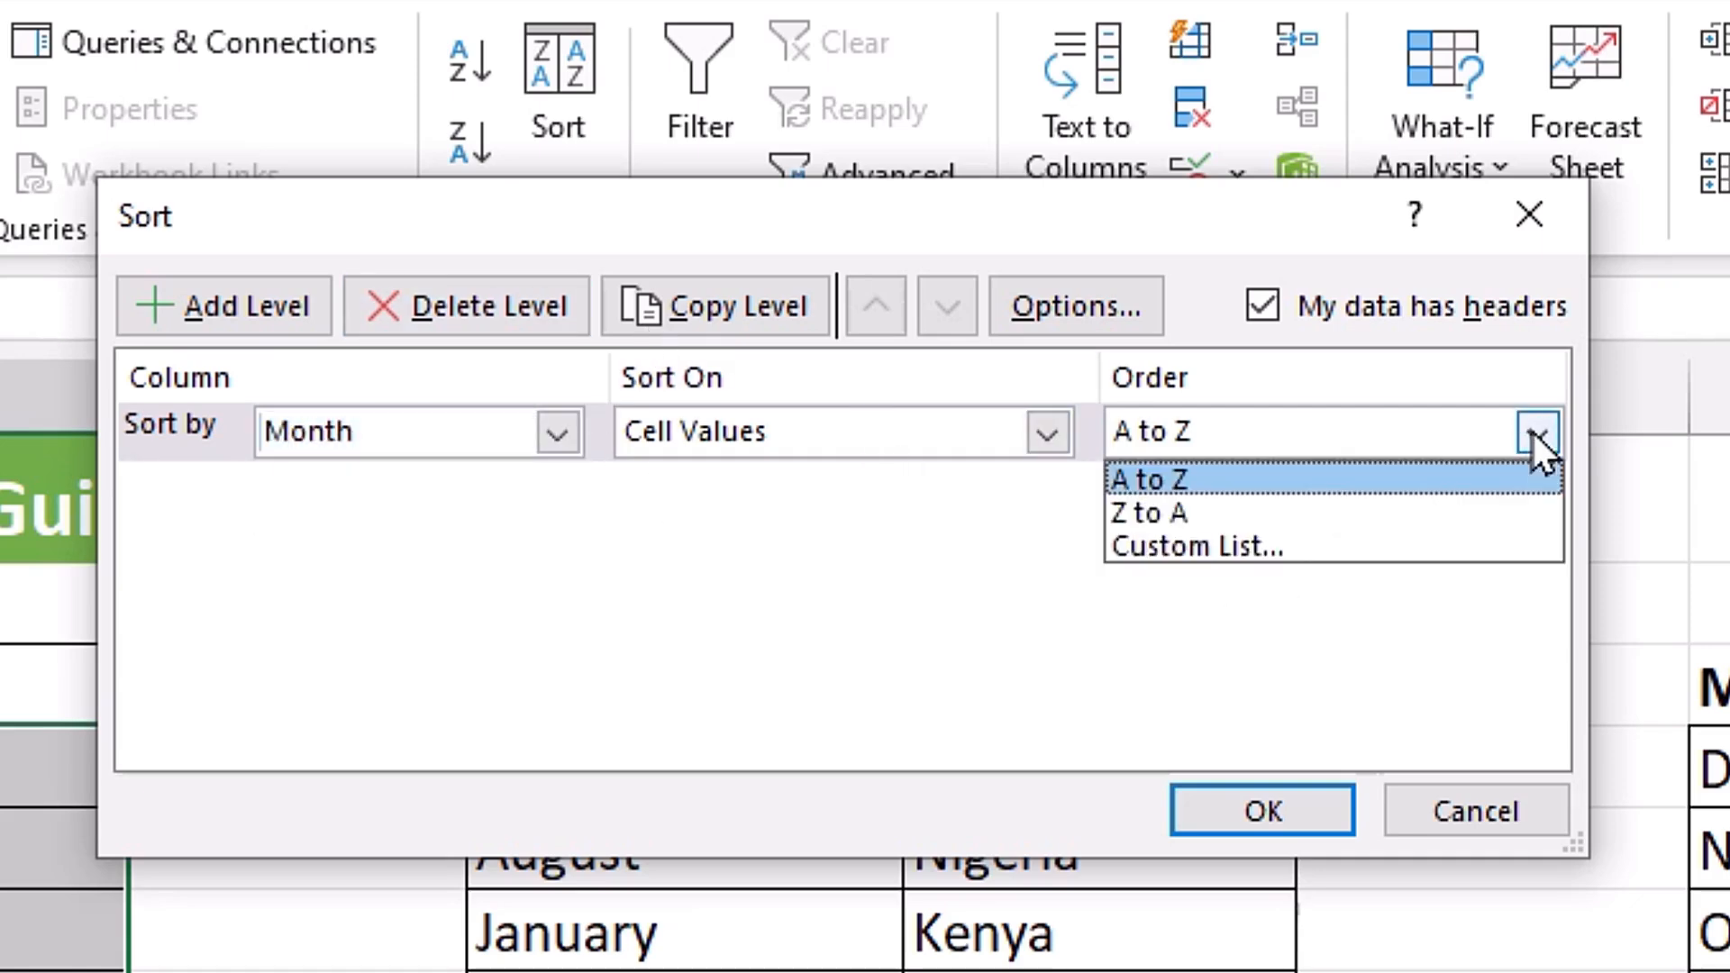
click(1272, 551)
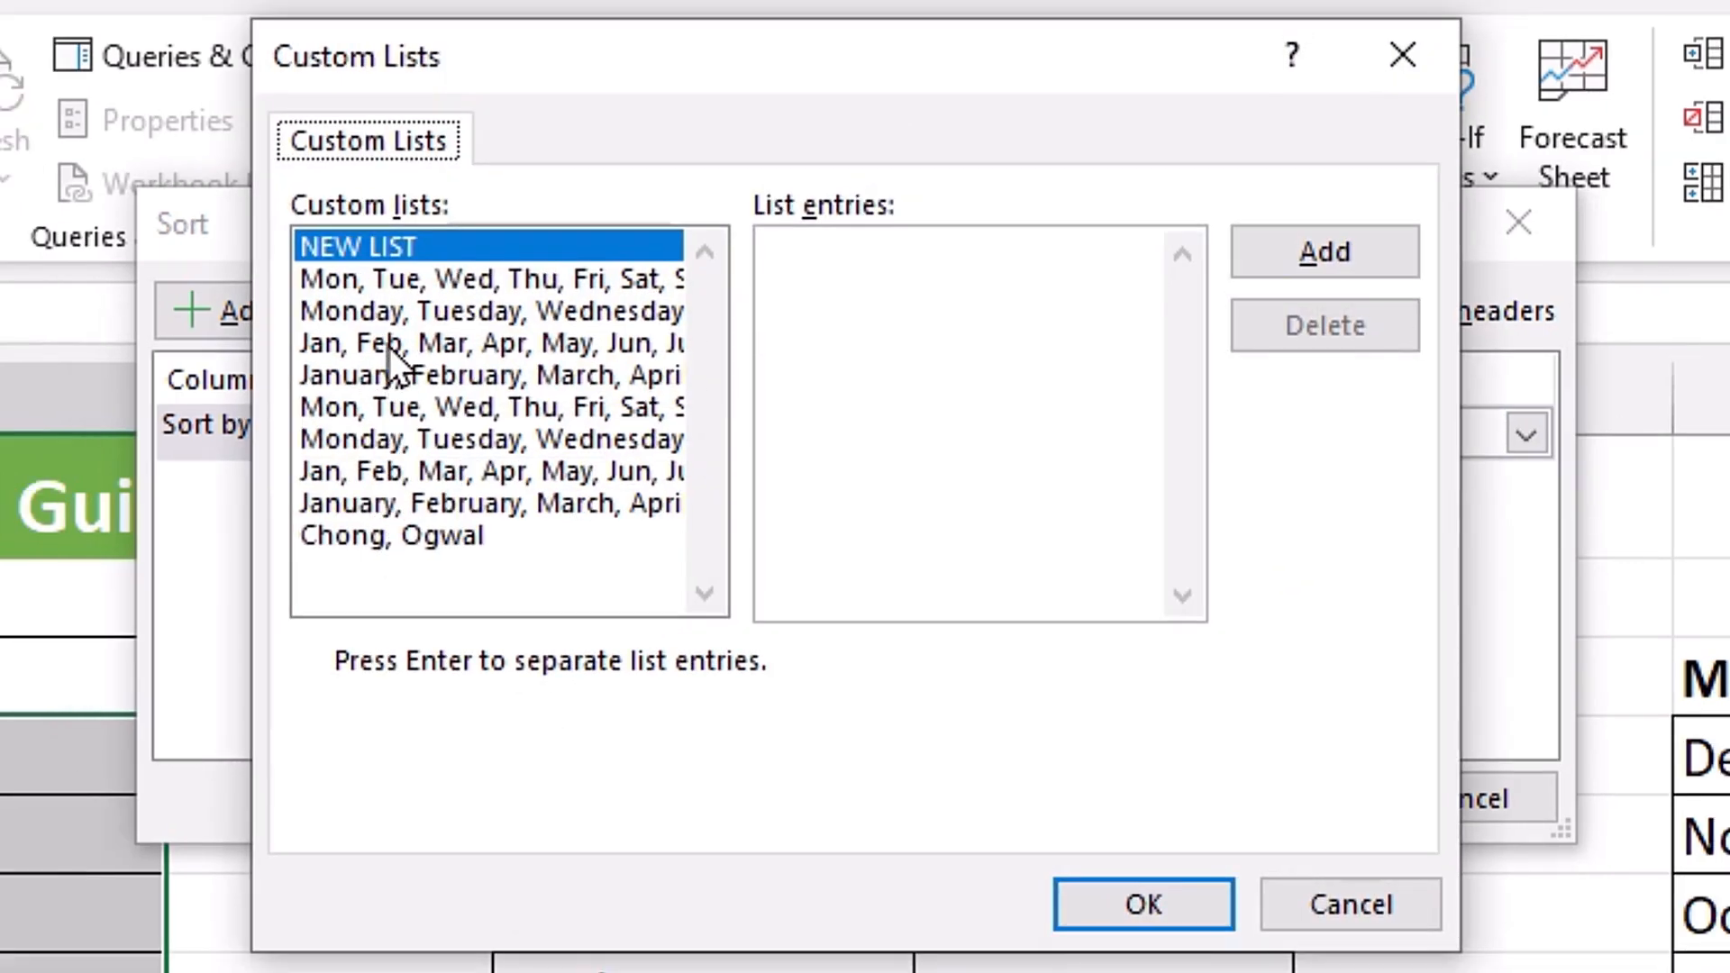
- Sort the tour guide table by the Jan, Feb, Mar, Apr custom list and check the months from A34 down
click(467, 348)
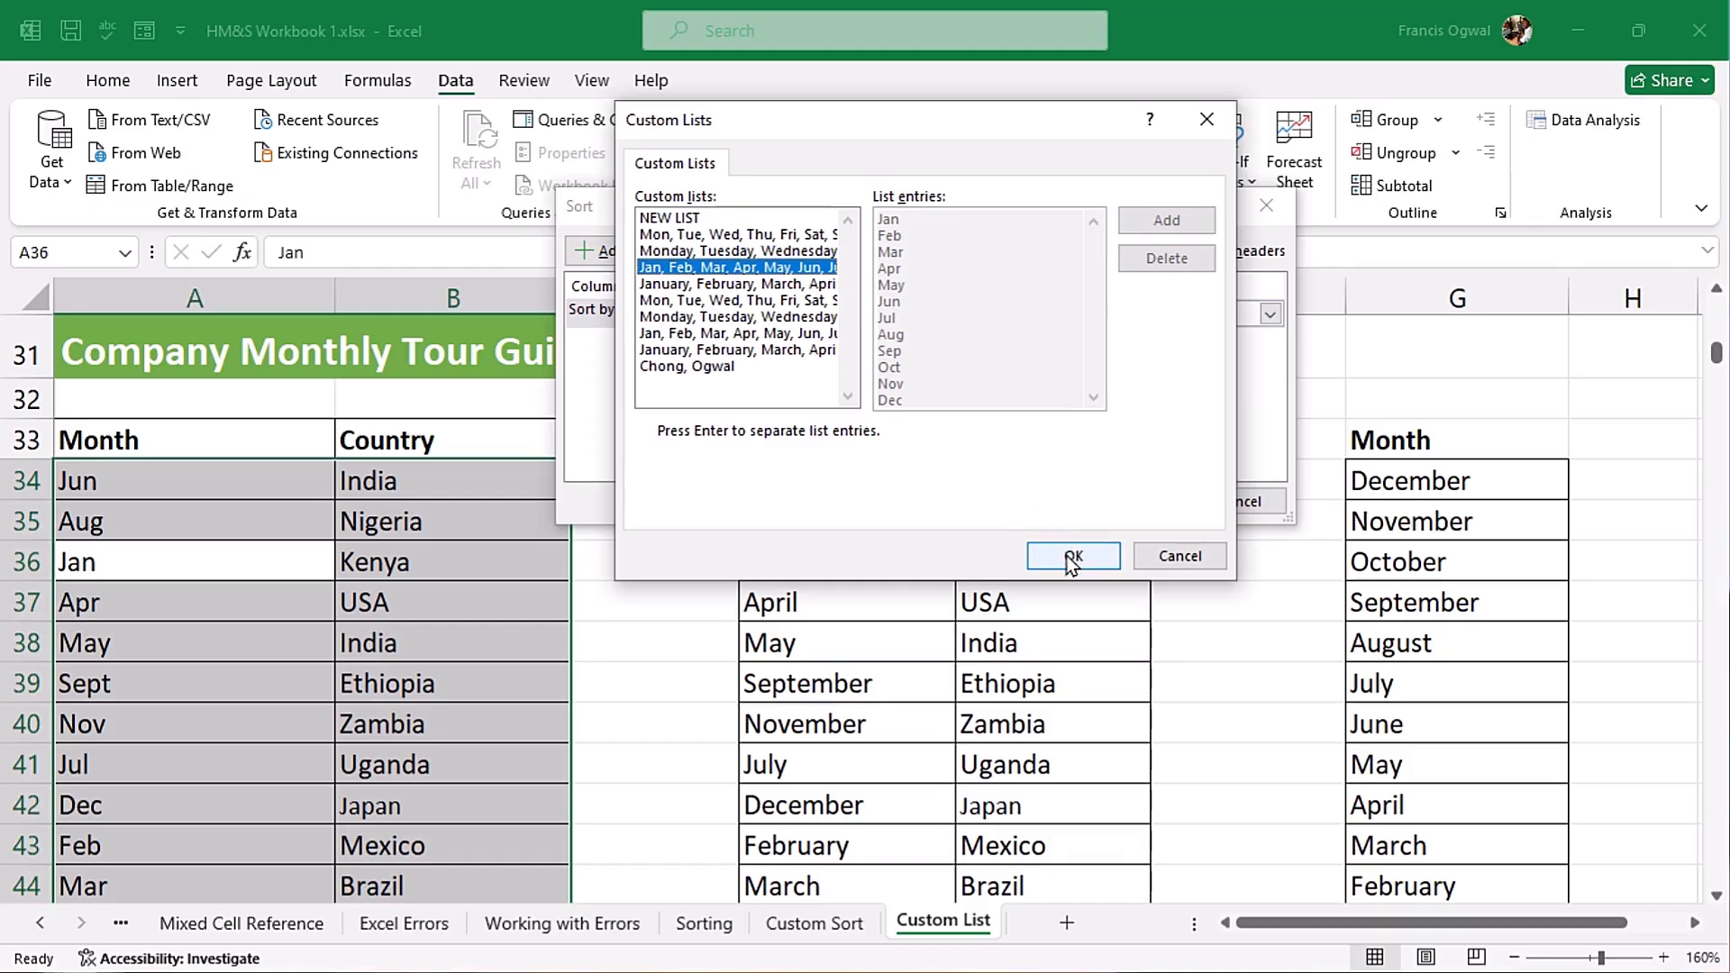
click(1137, 912)
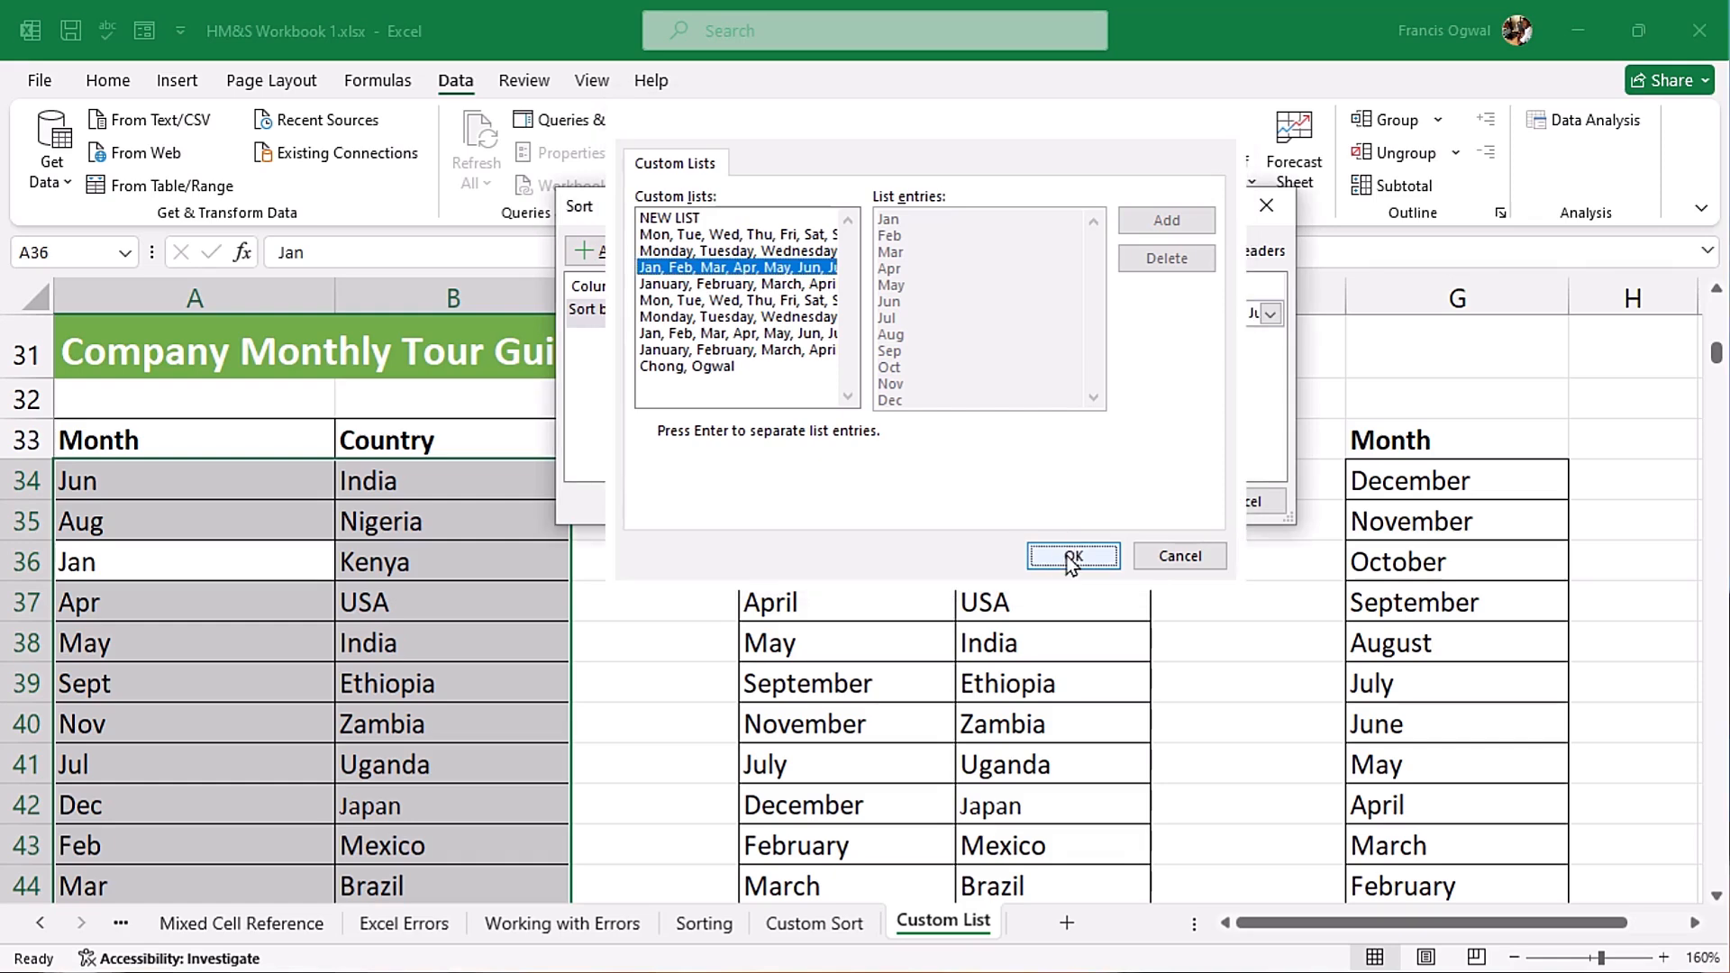
click(1134, 501)
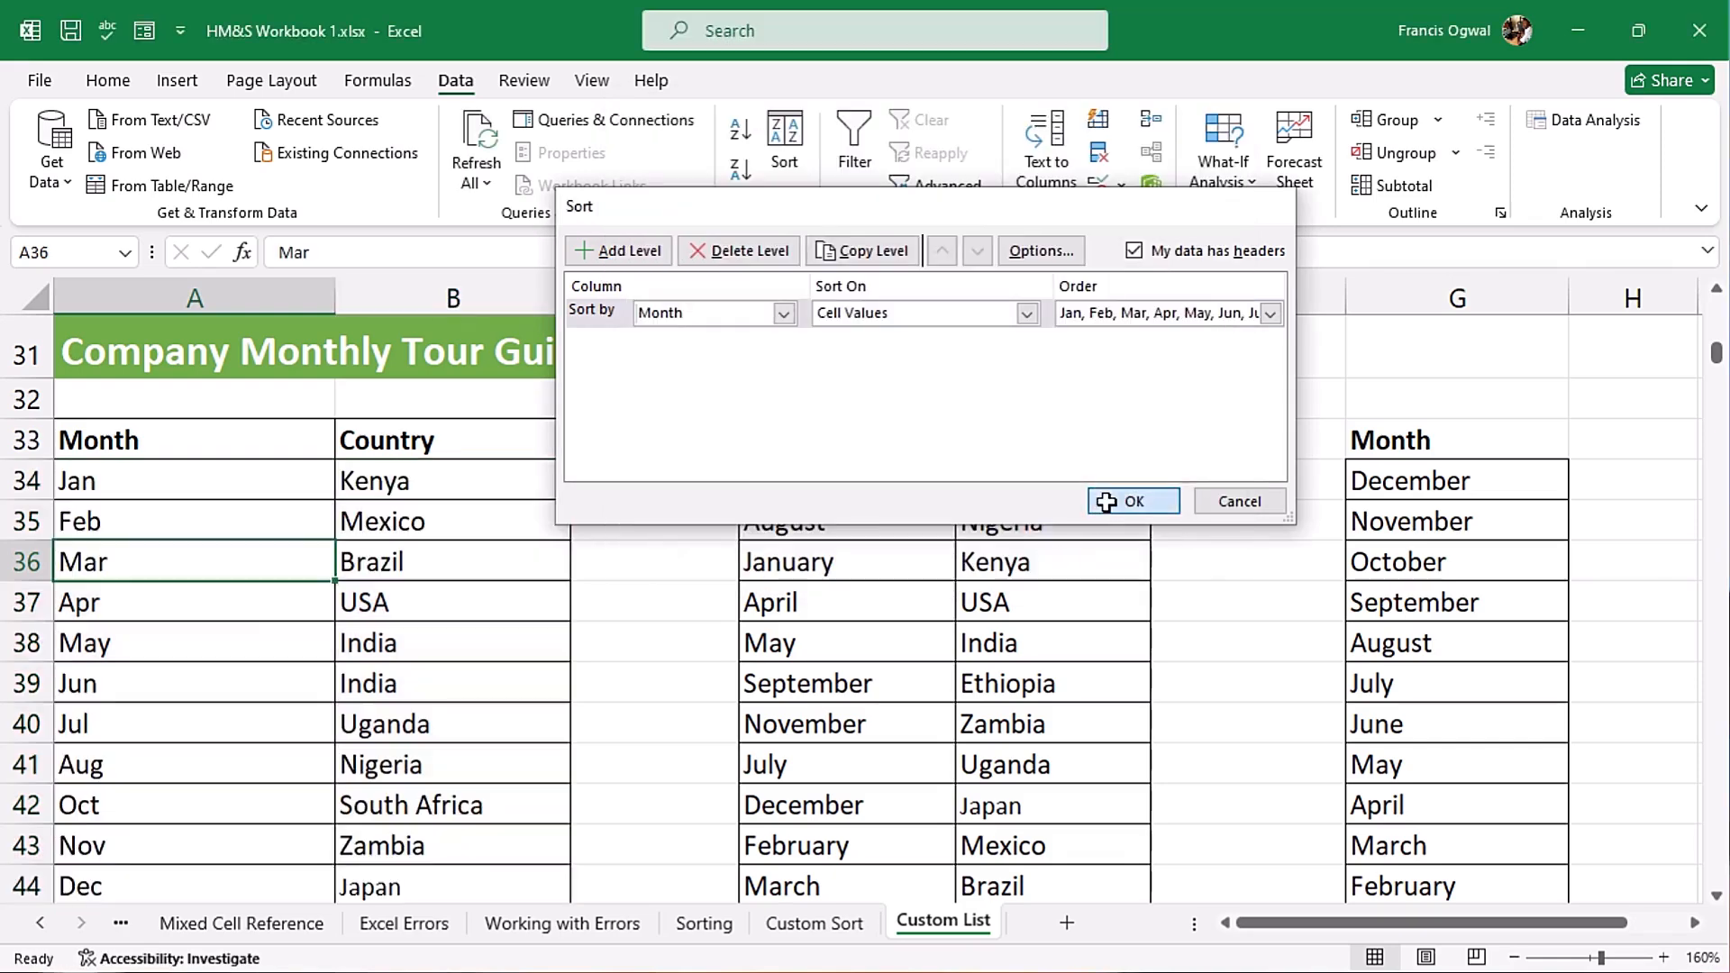
scroll(213, 501, down, 1)
scroll(212, 501, up, 1)
click(153, 484)
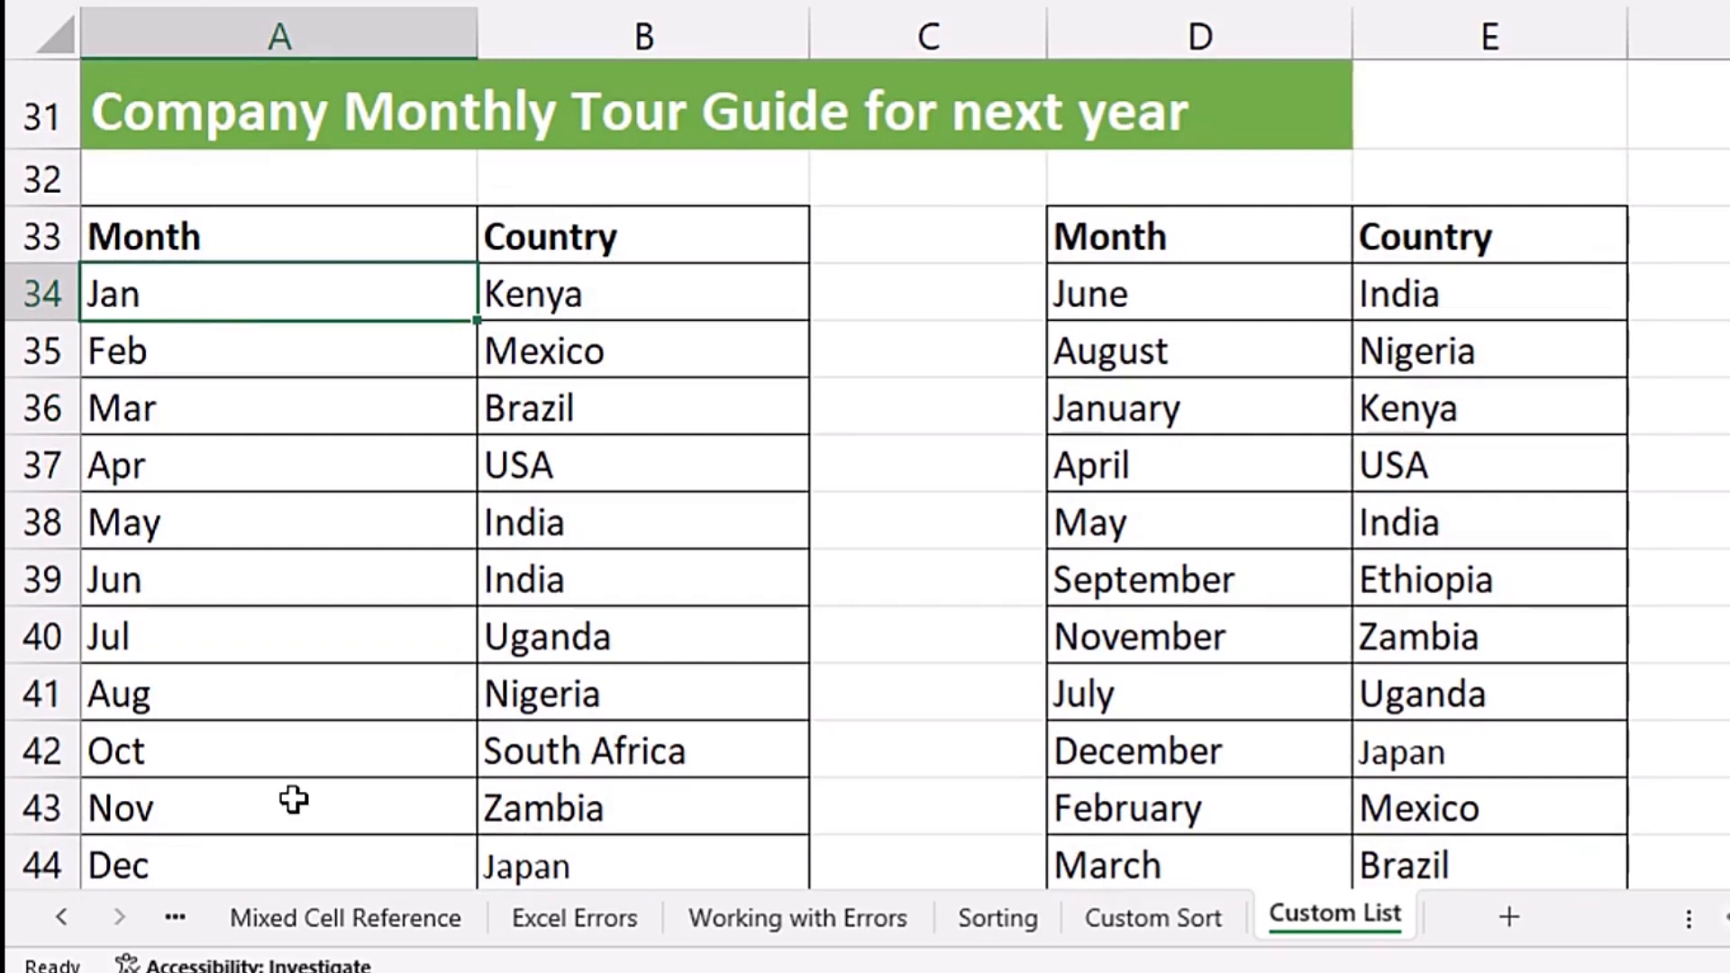
click(158, 870)
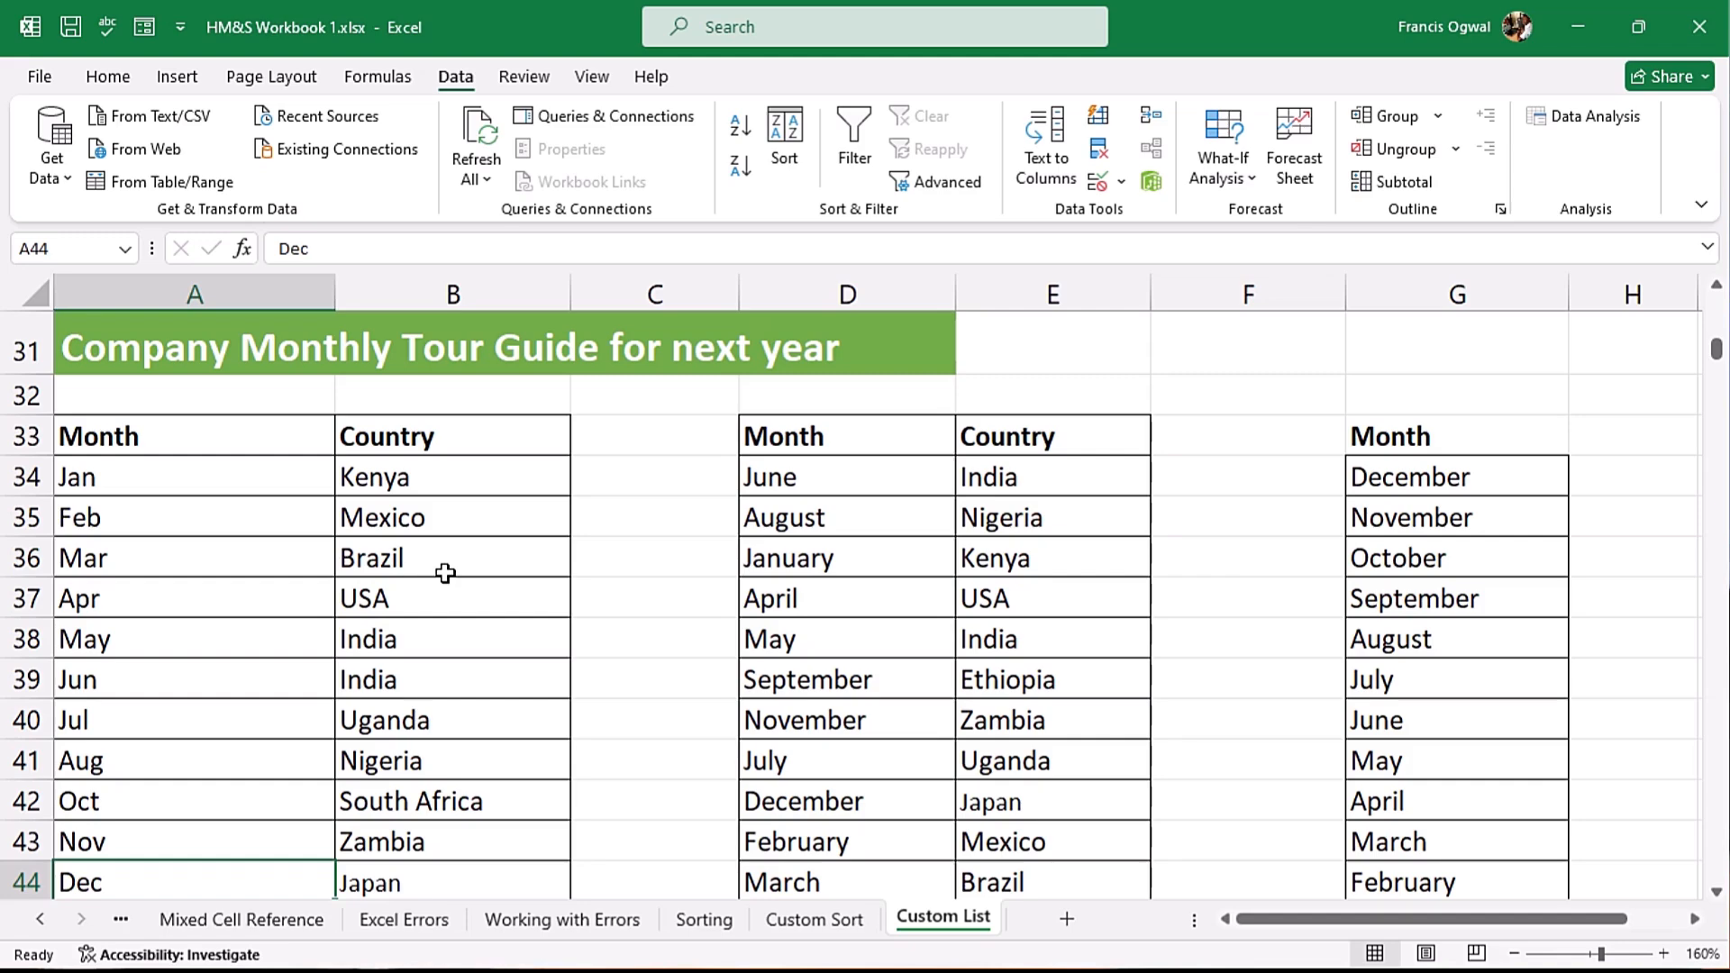
click(863, 552)
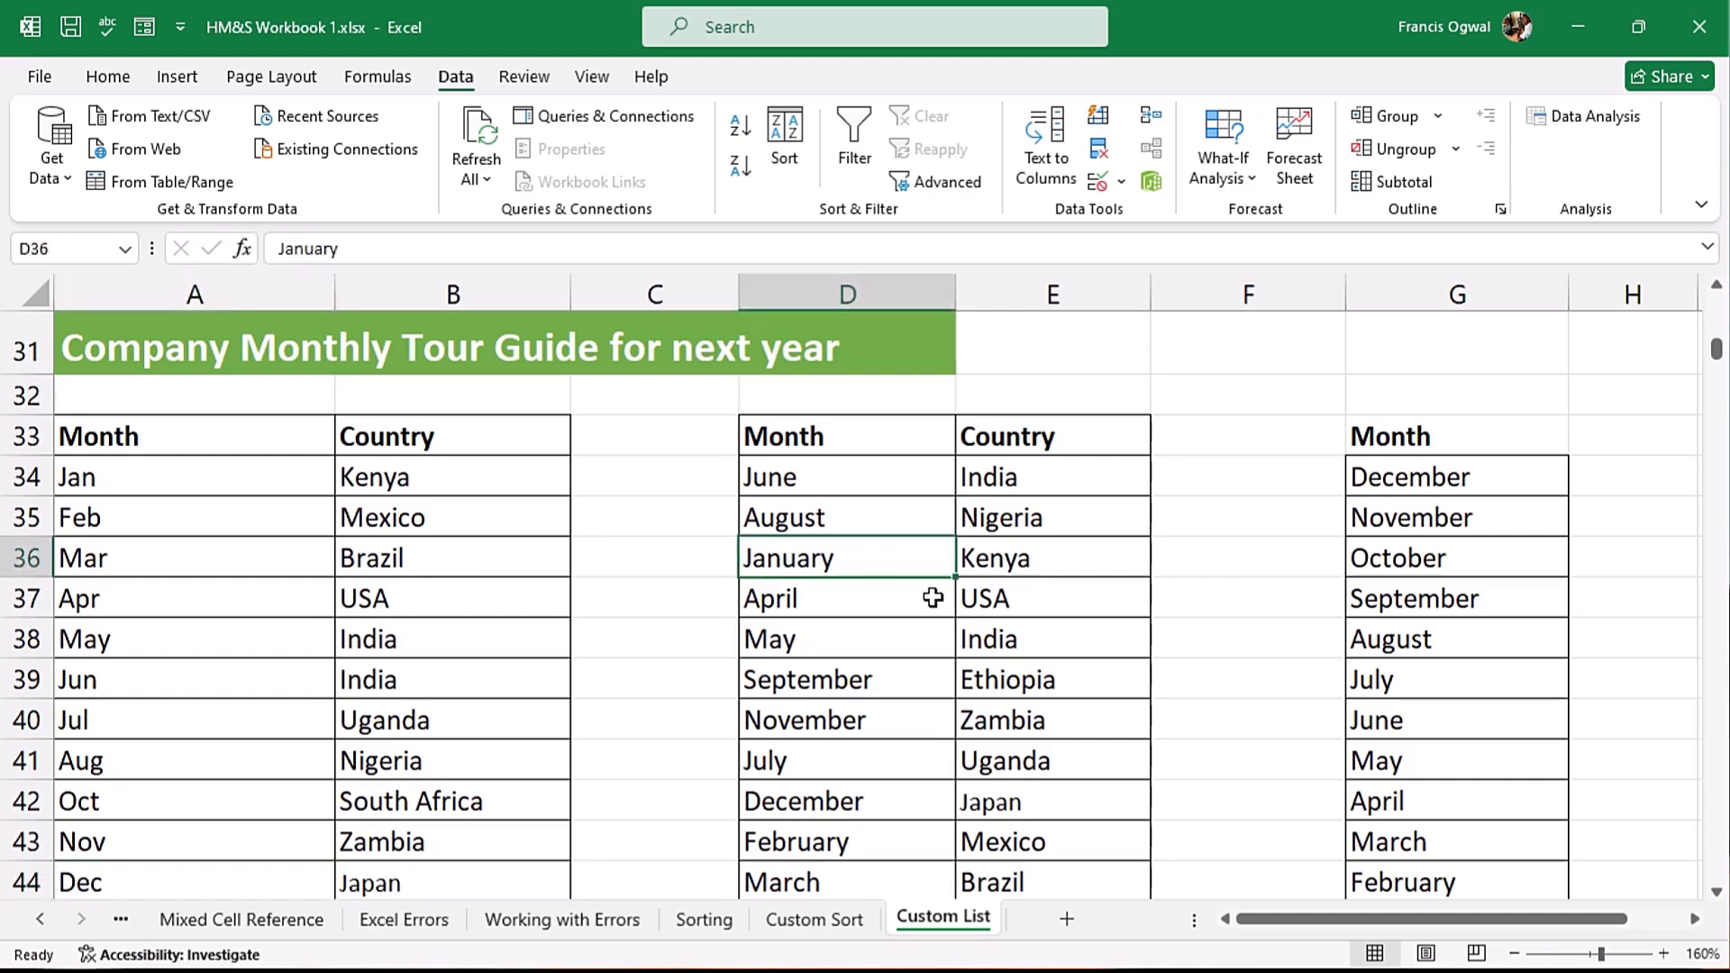
click(785, 137)
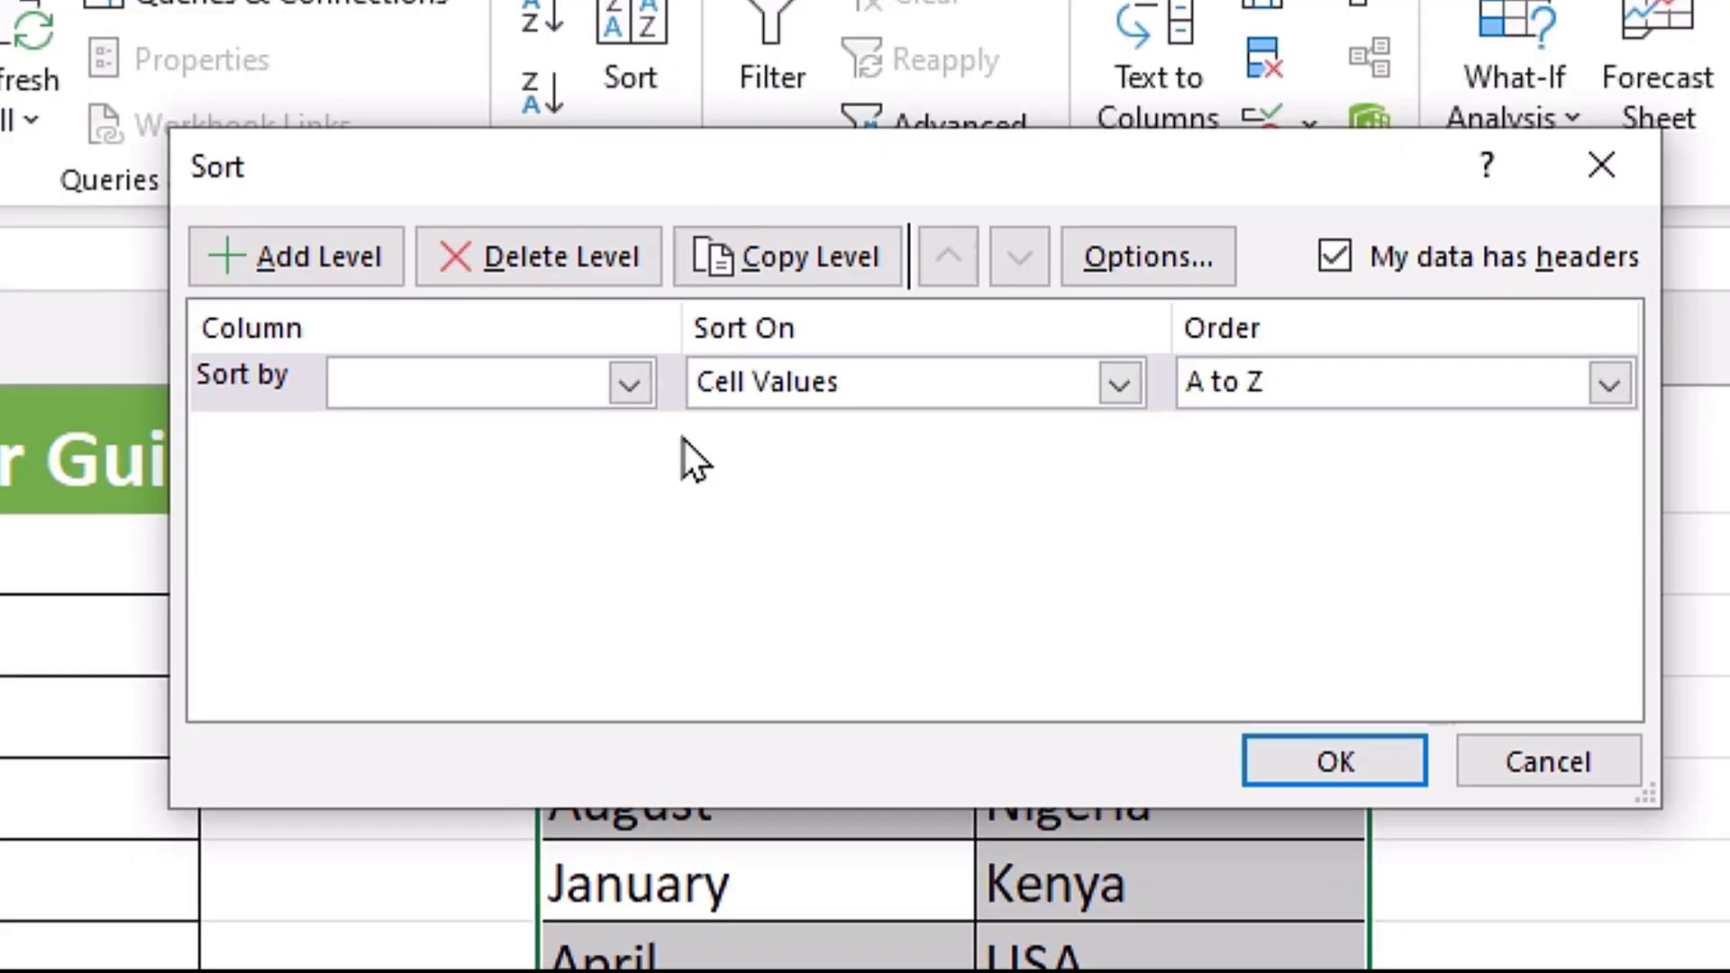
click(783, 310)
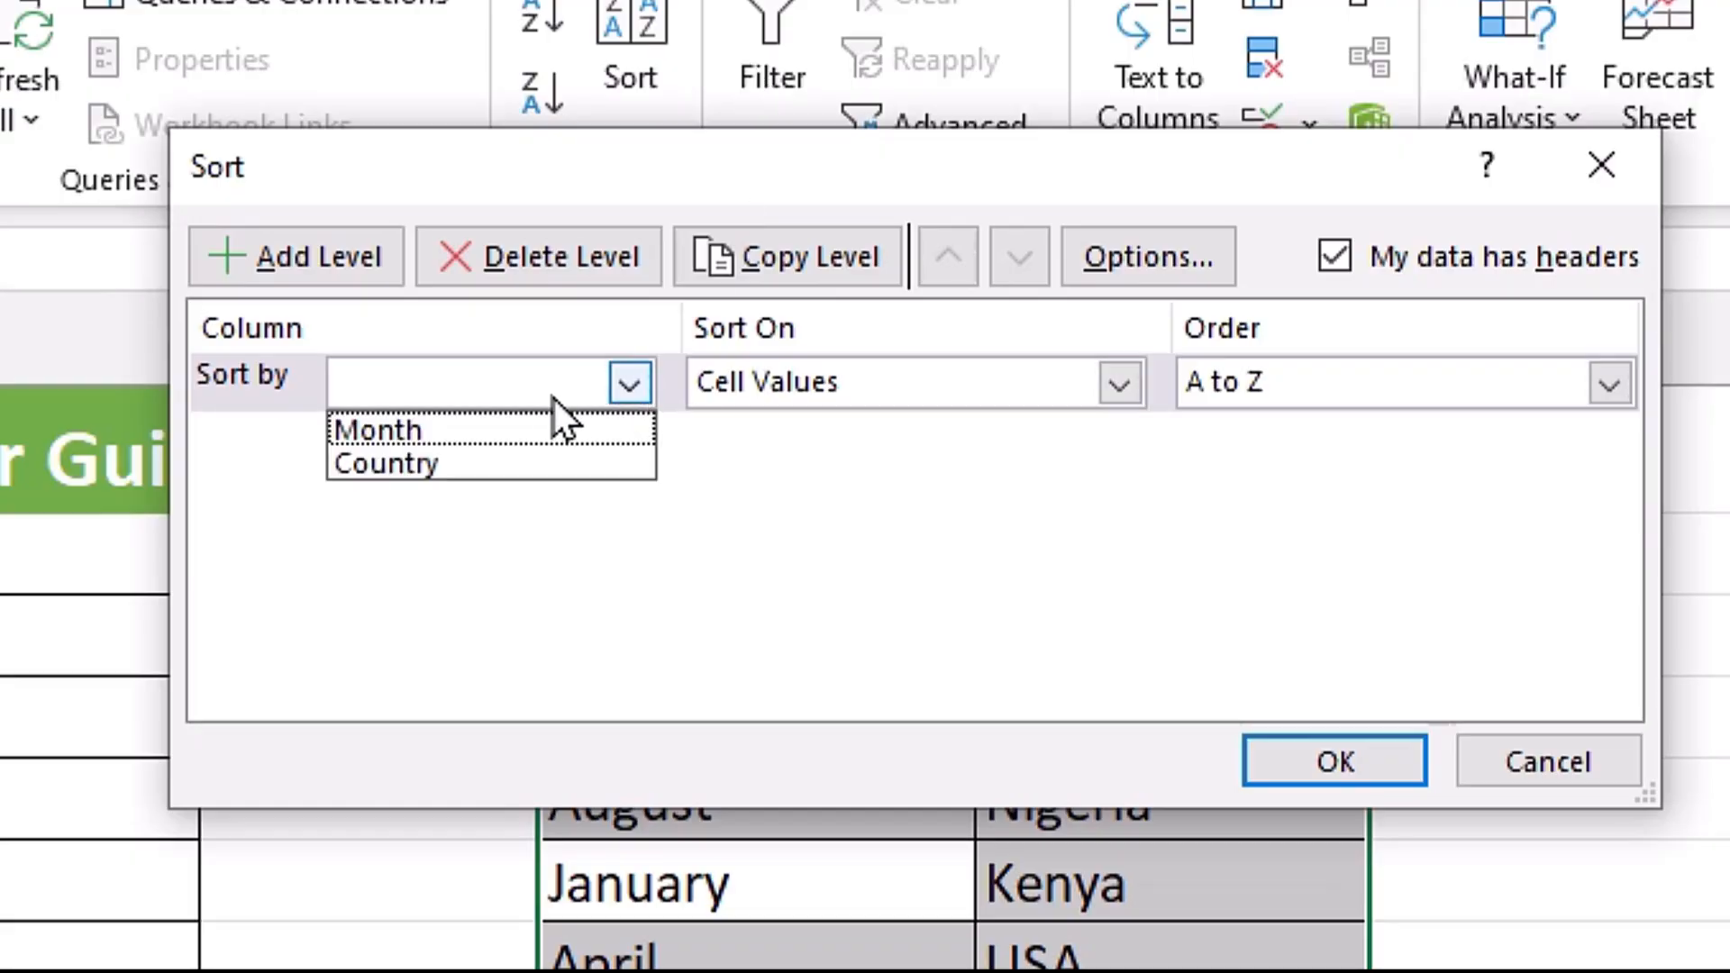
click(483, 431)
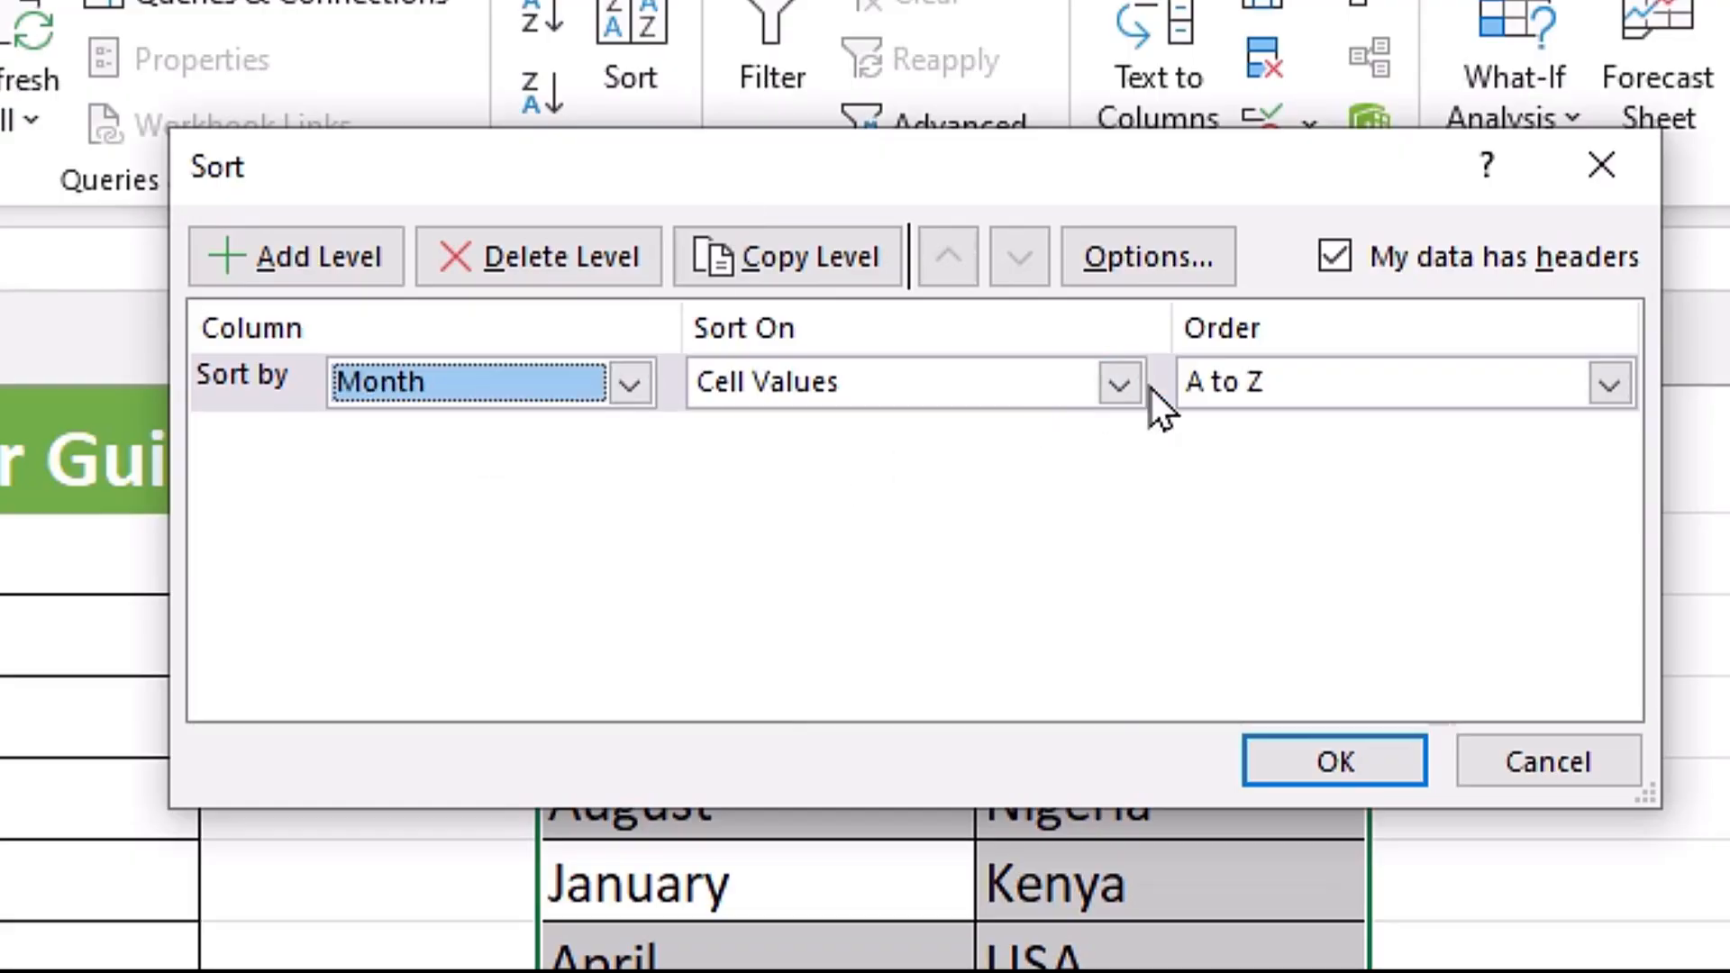
click(1113, 382)
click(957, 420)
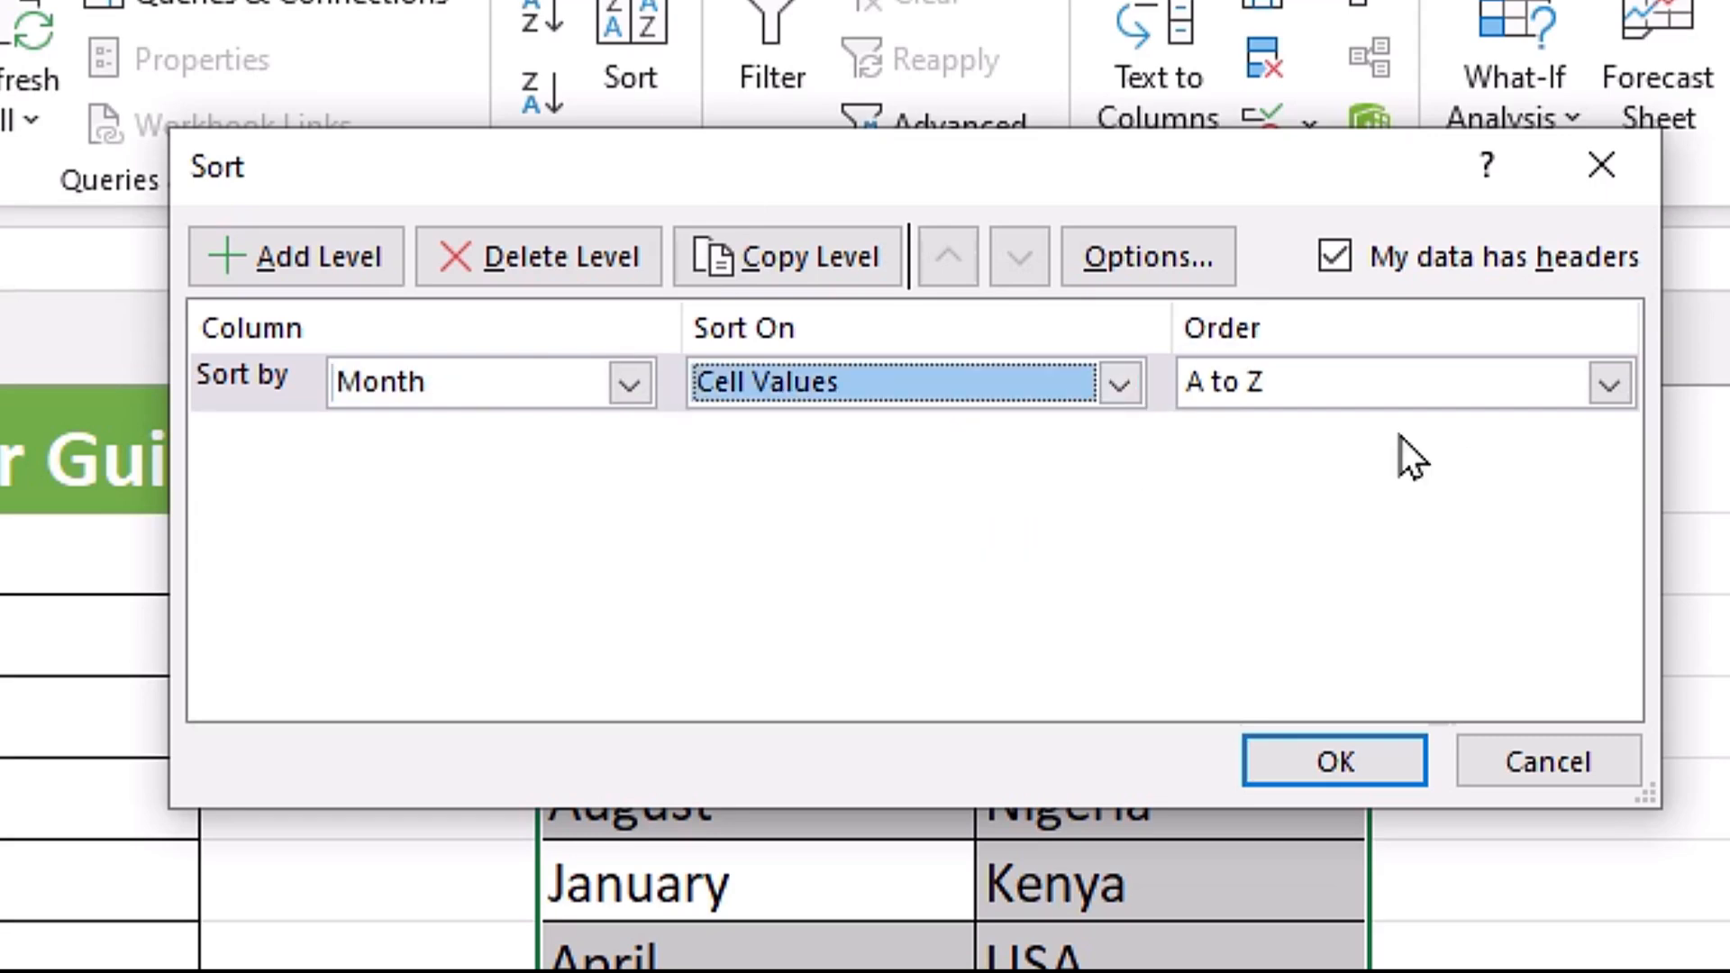
click(1607, 388)
click(1352, 503)
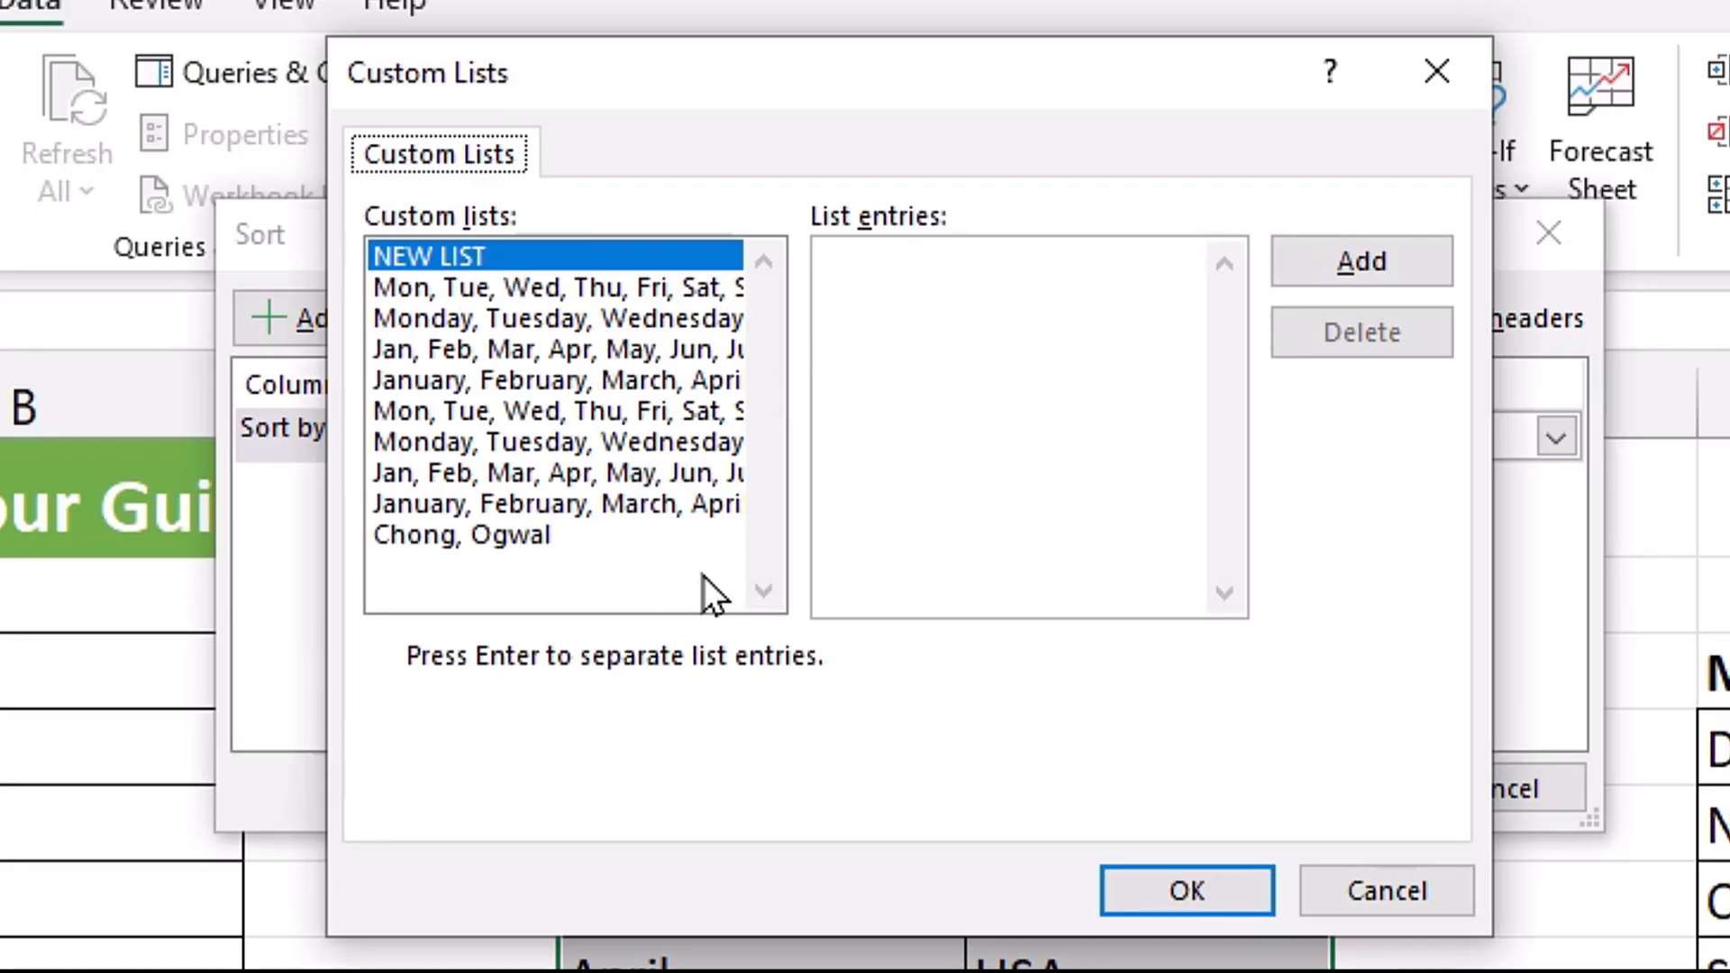
click(928, 355)
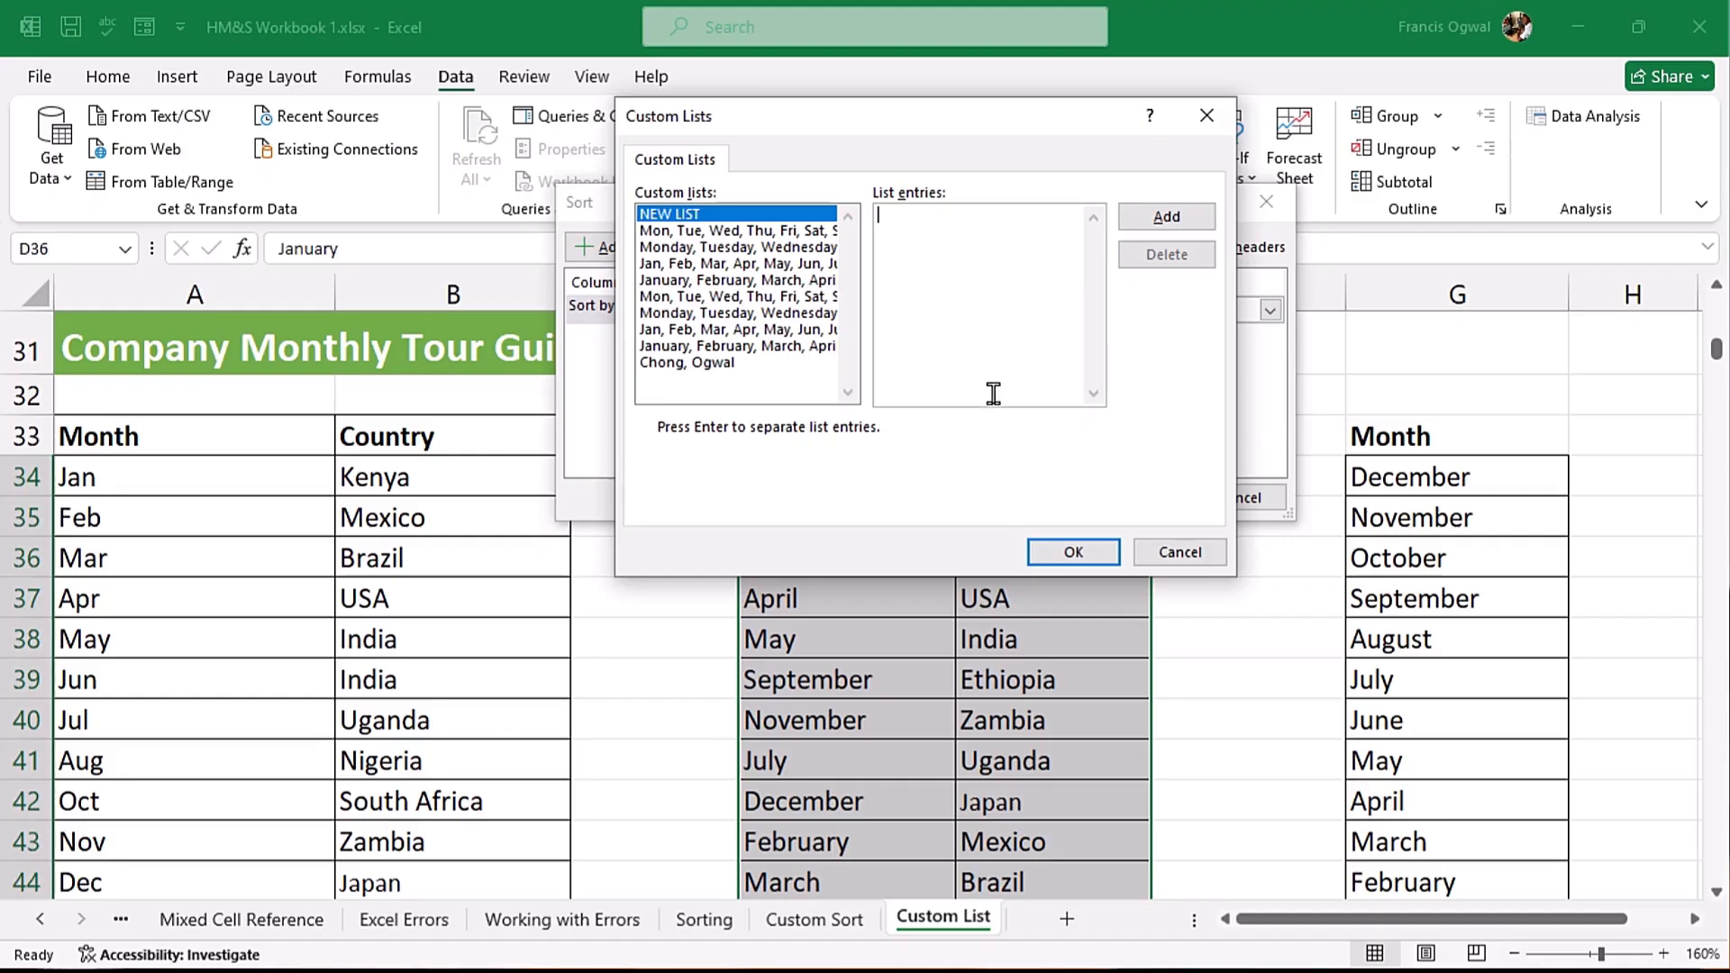
key(Escape)
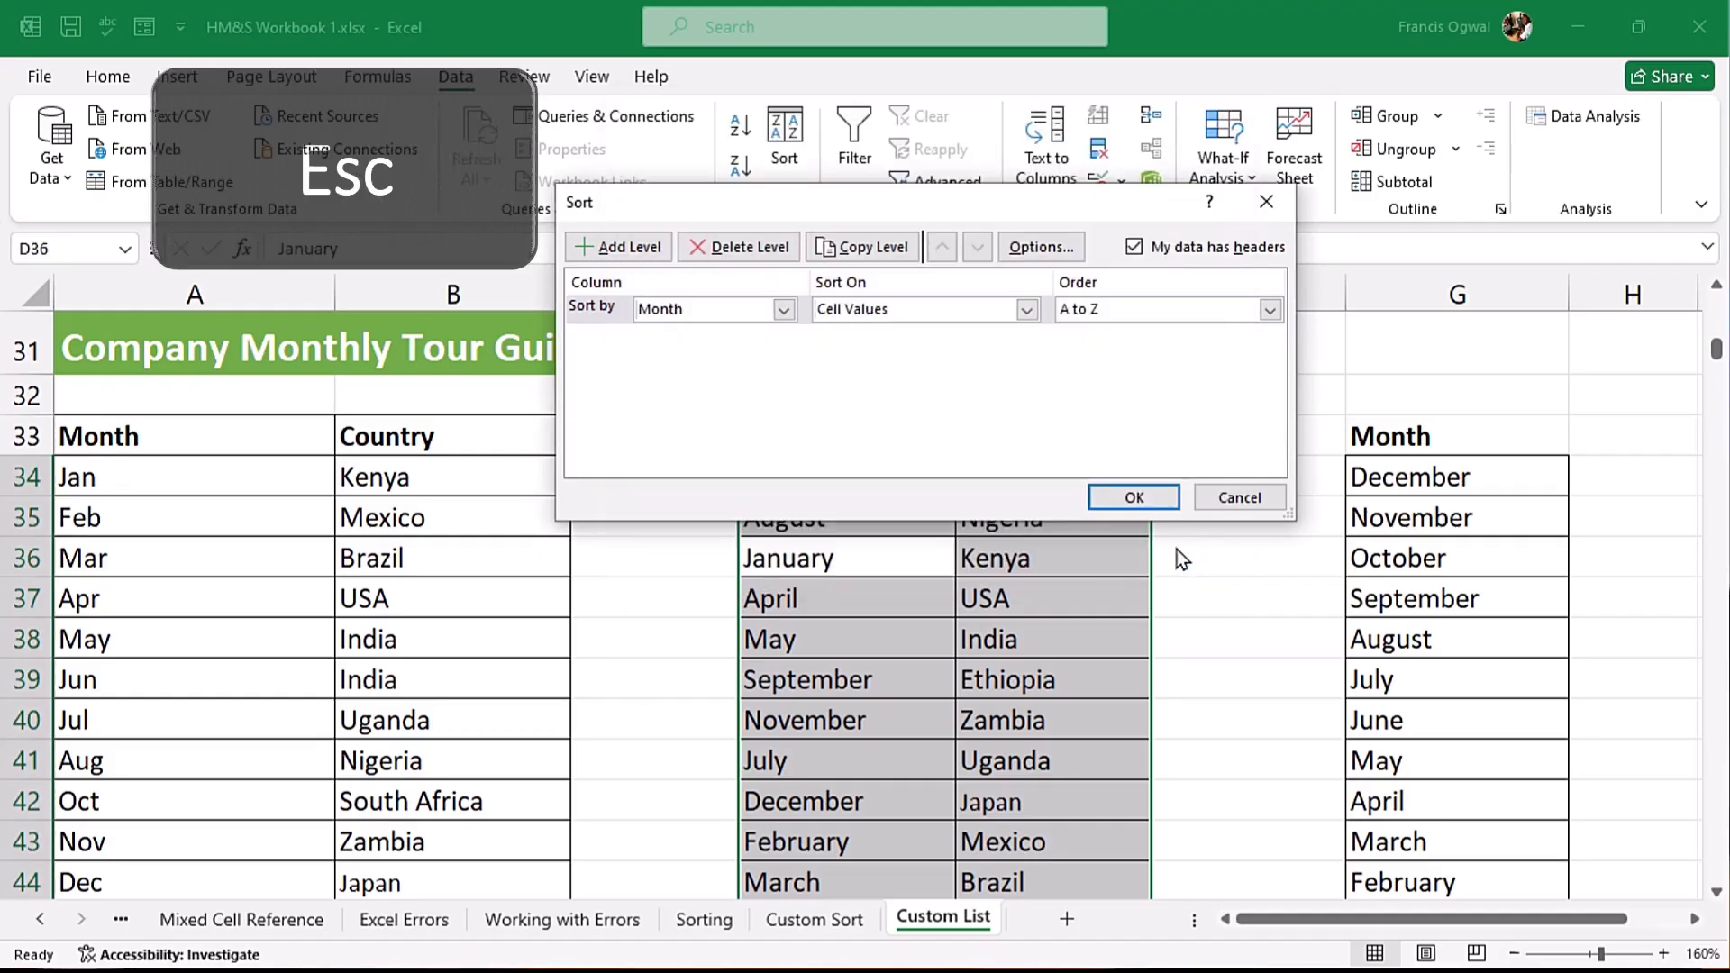
key(Escape)
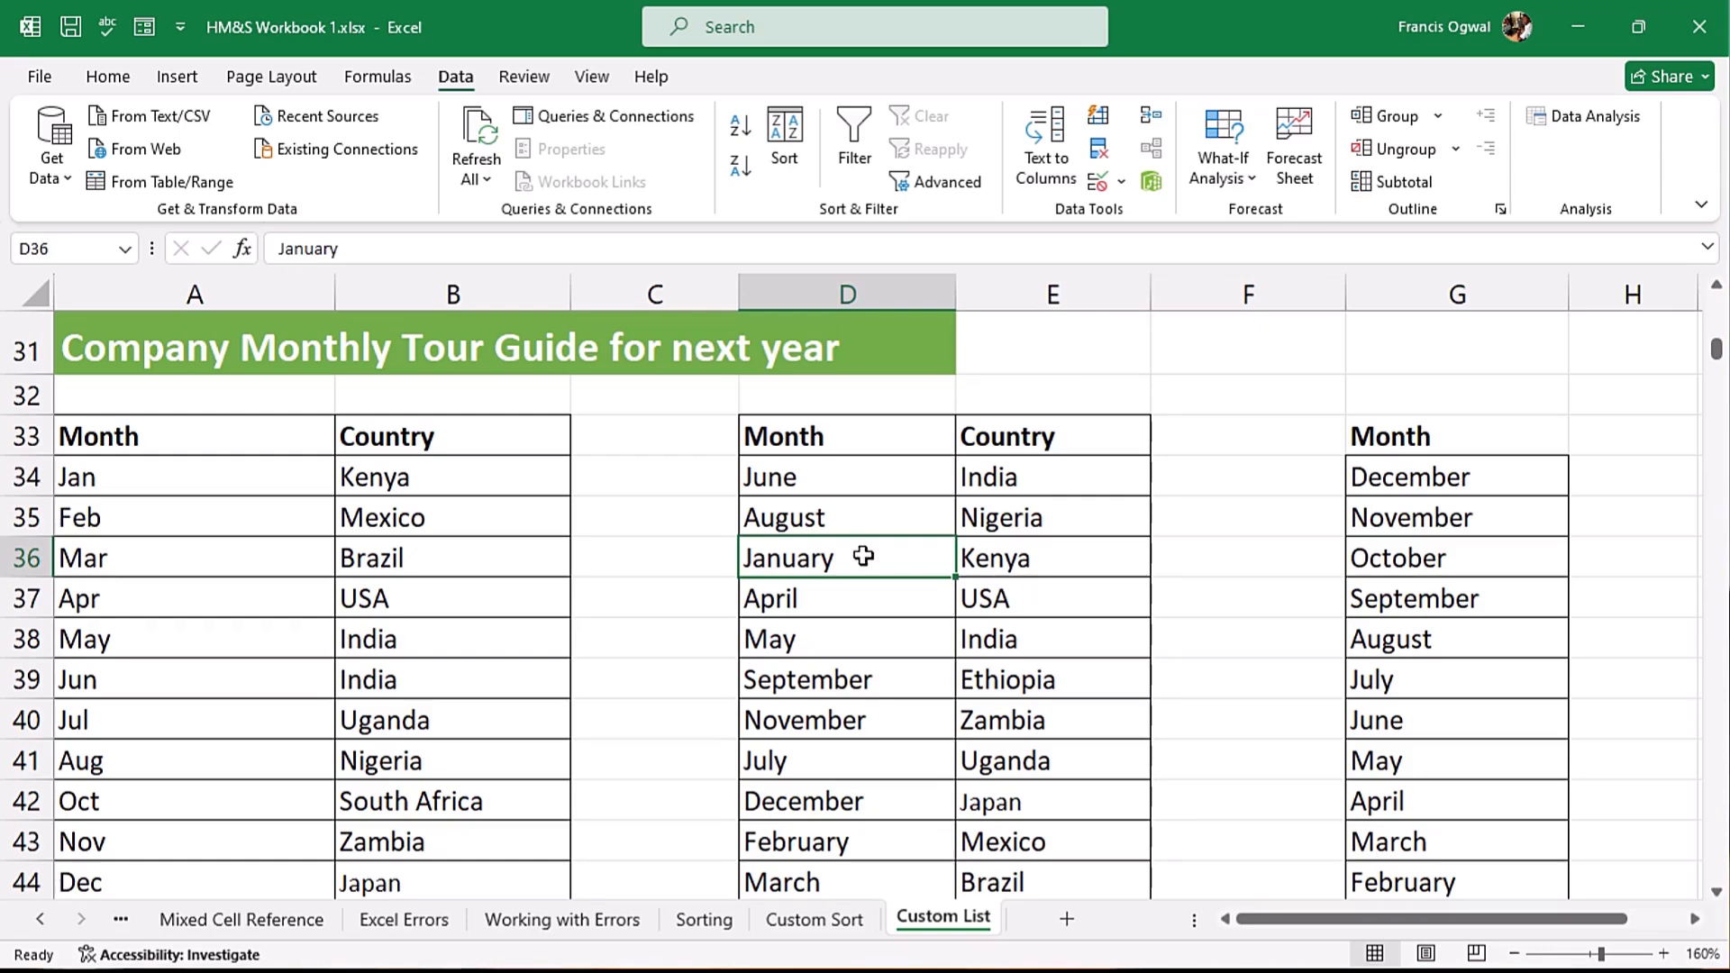
- Open the custom list editor from the General section of the advanced Excel options
key(alt+f)
key(t)
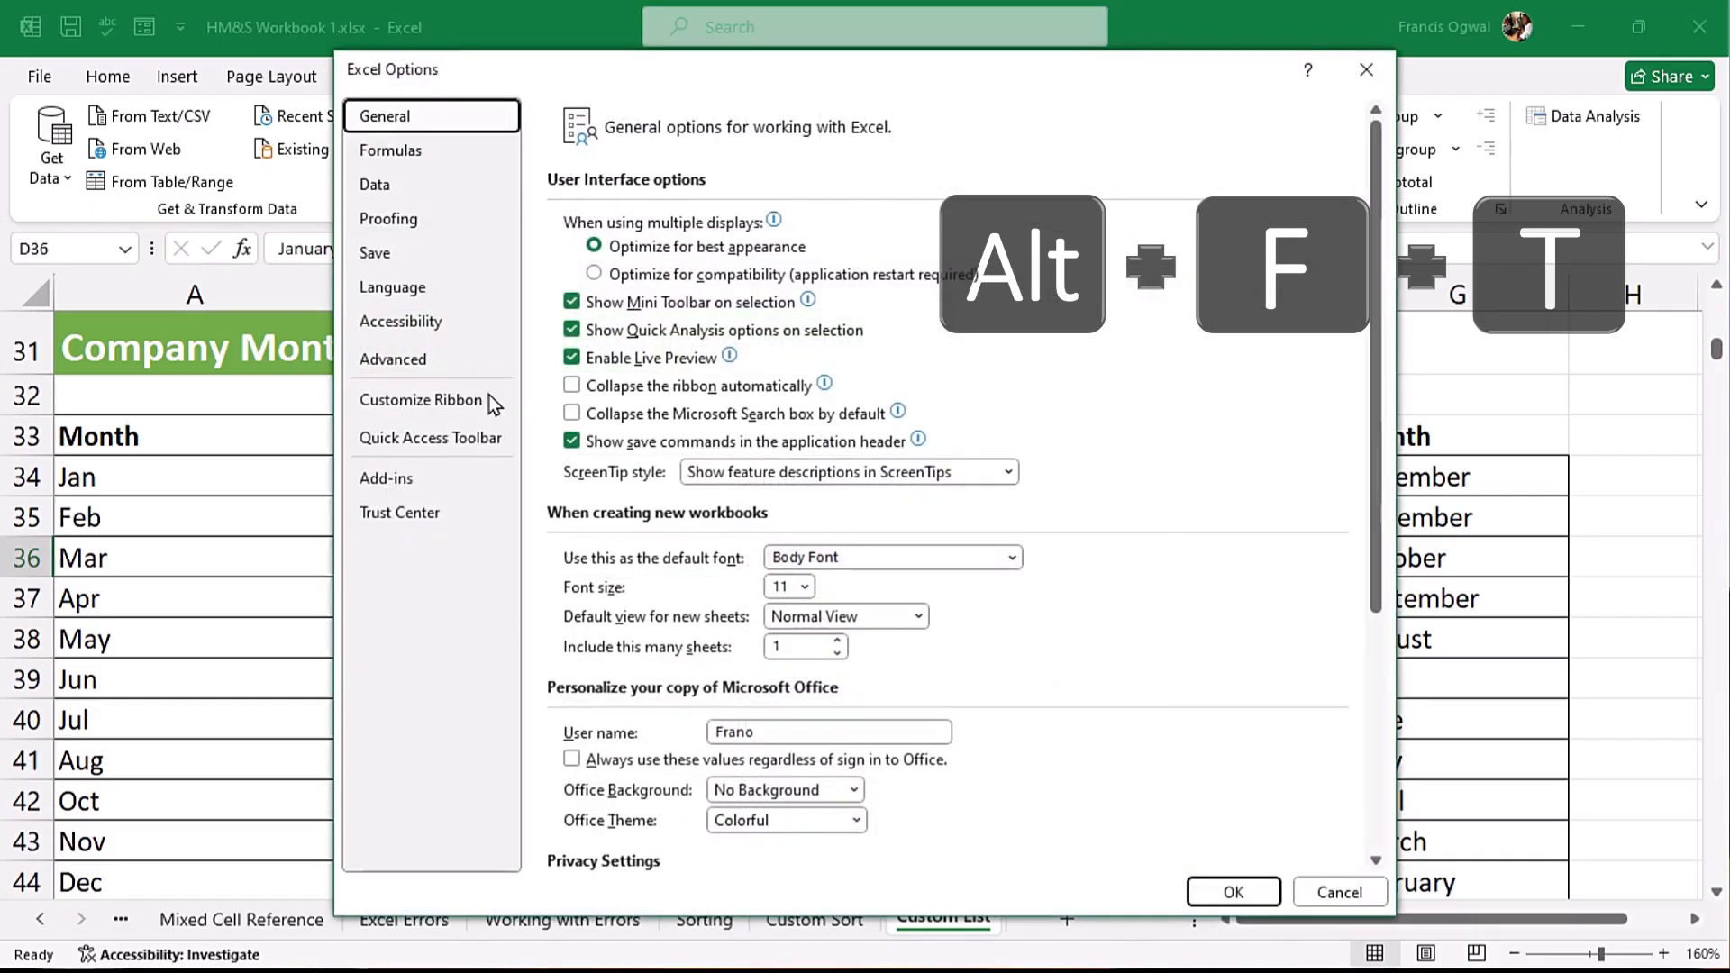
click(444, 360)
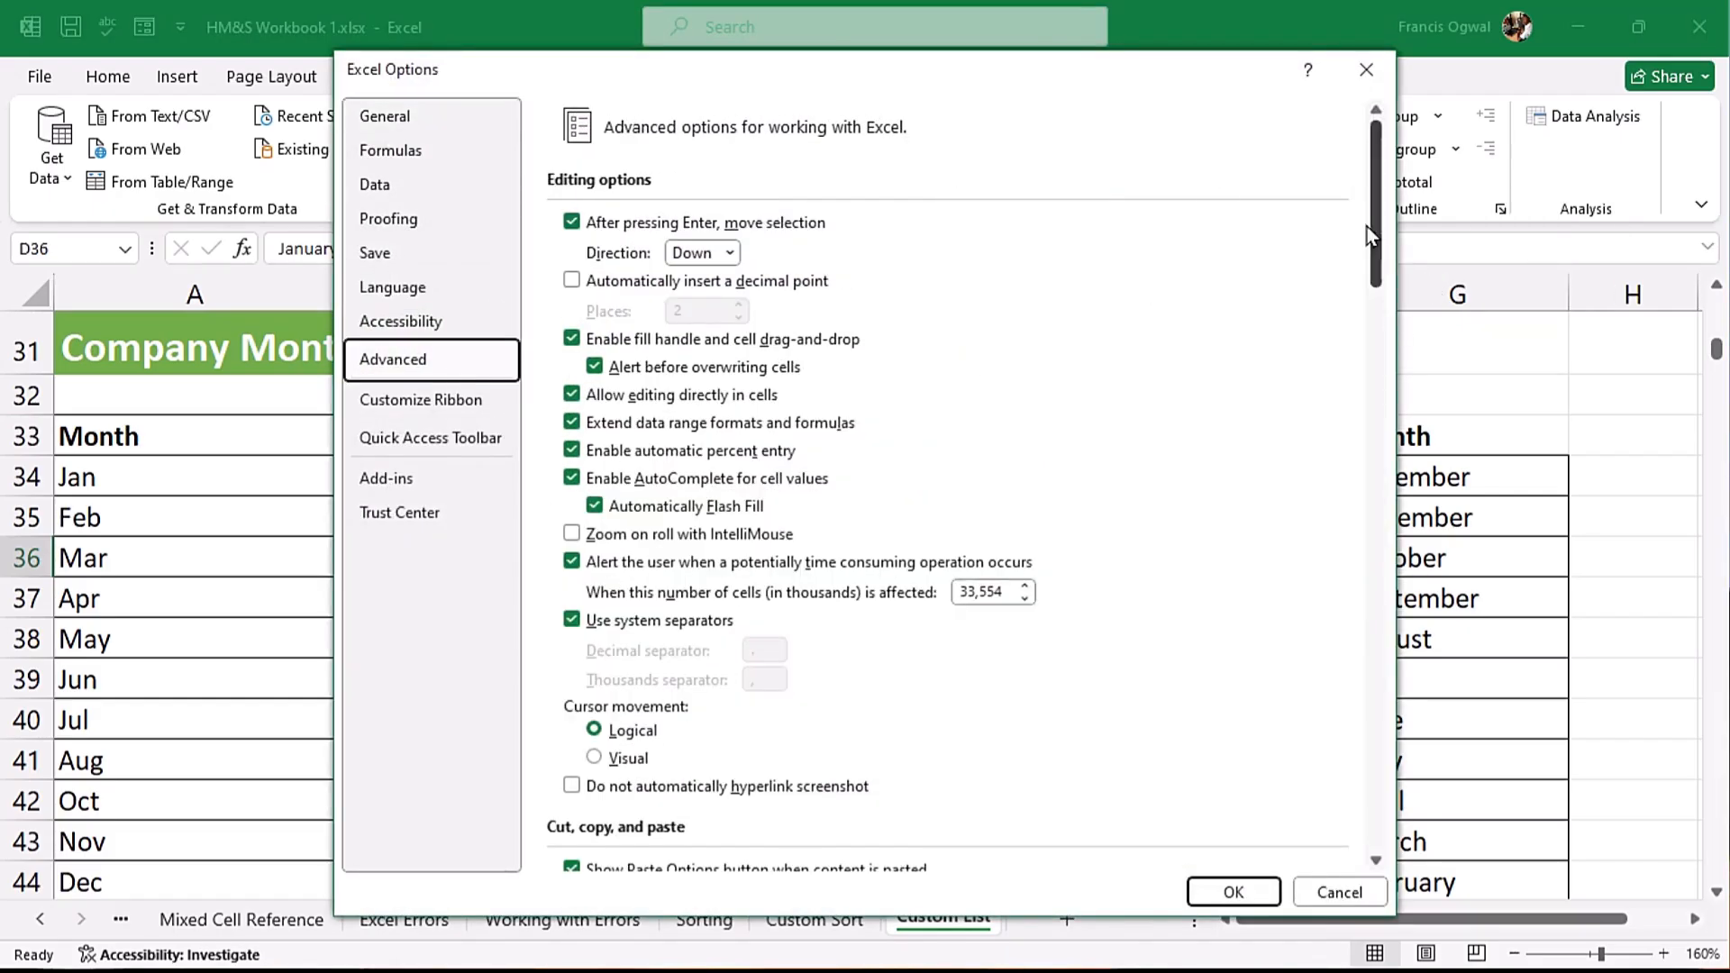
drag(1375, 229, 1379, 766)
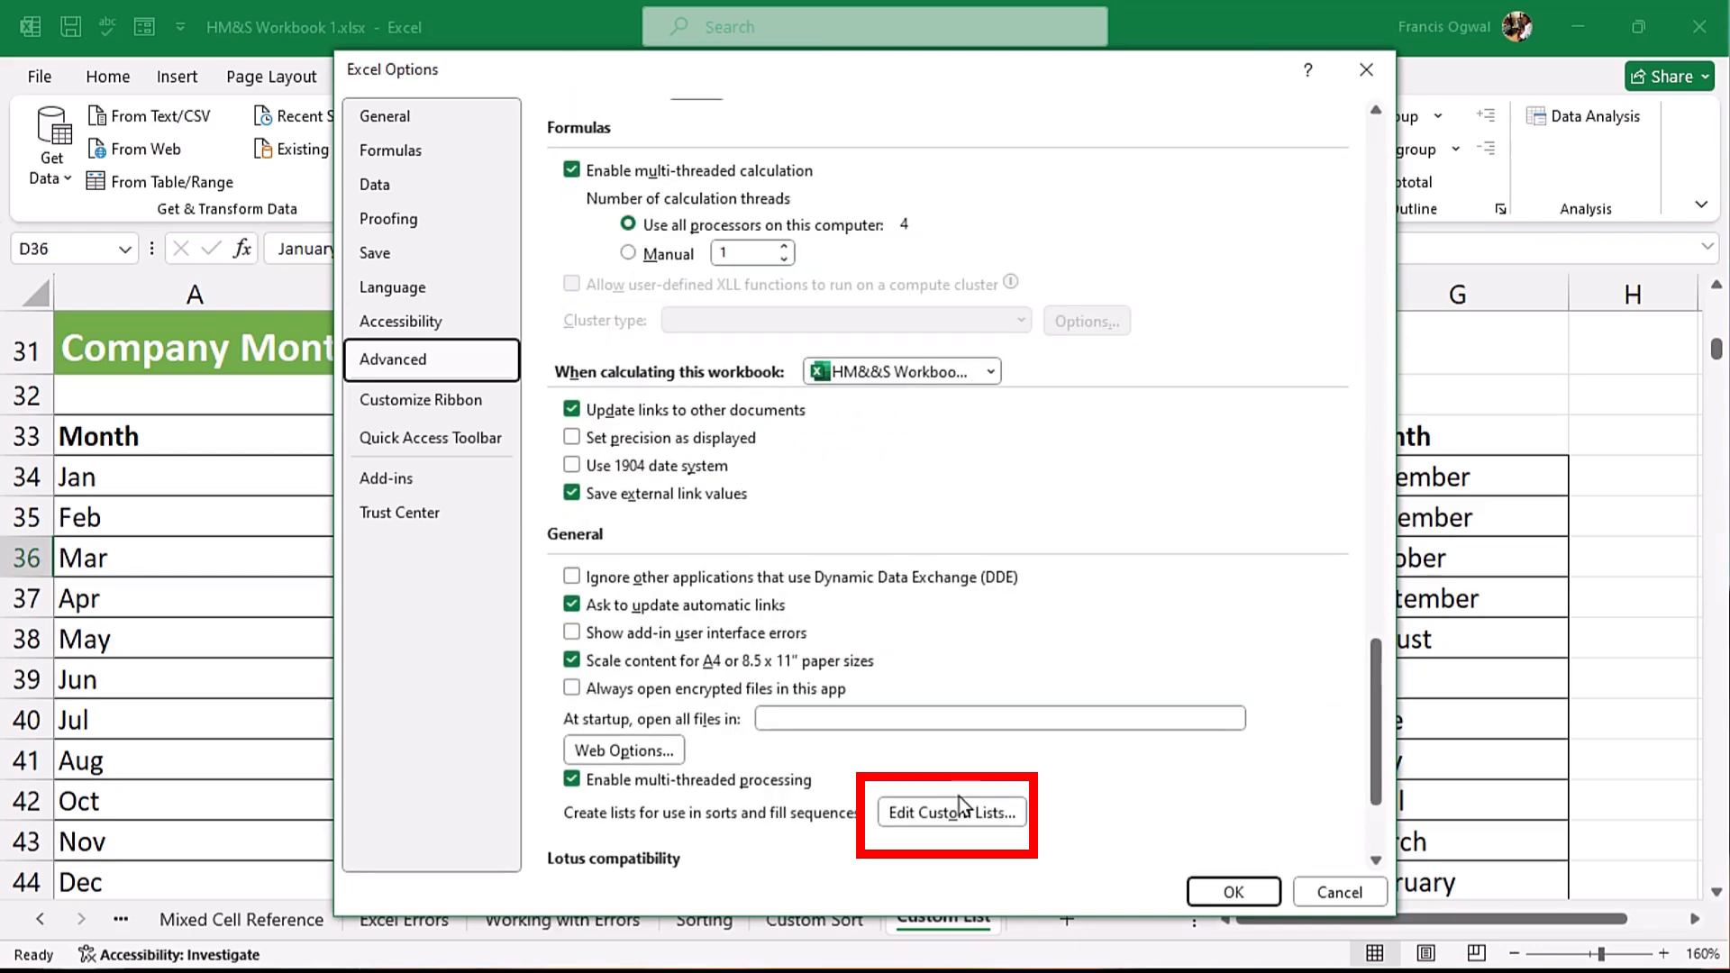
click(959, 813)
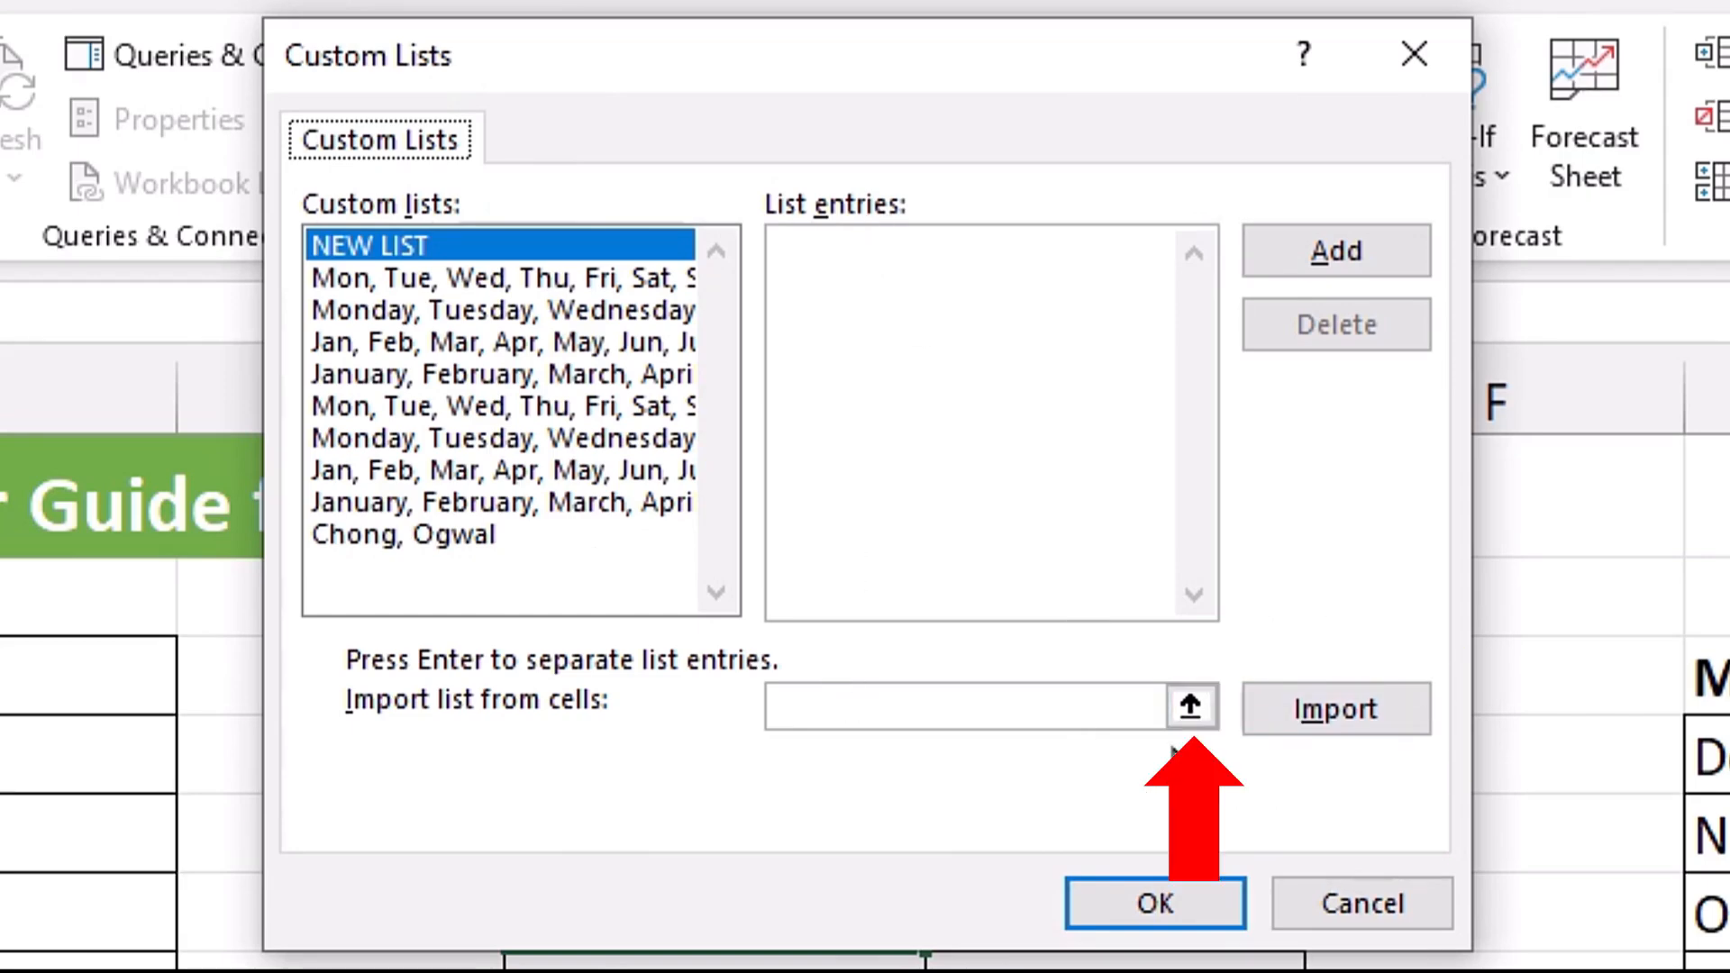
- Import the months in G34:G45 as a new custom list and save the options
click(1191, 707)
drag(1440, 477, 1433, 801)
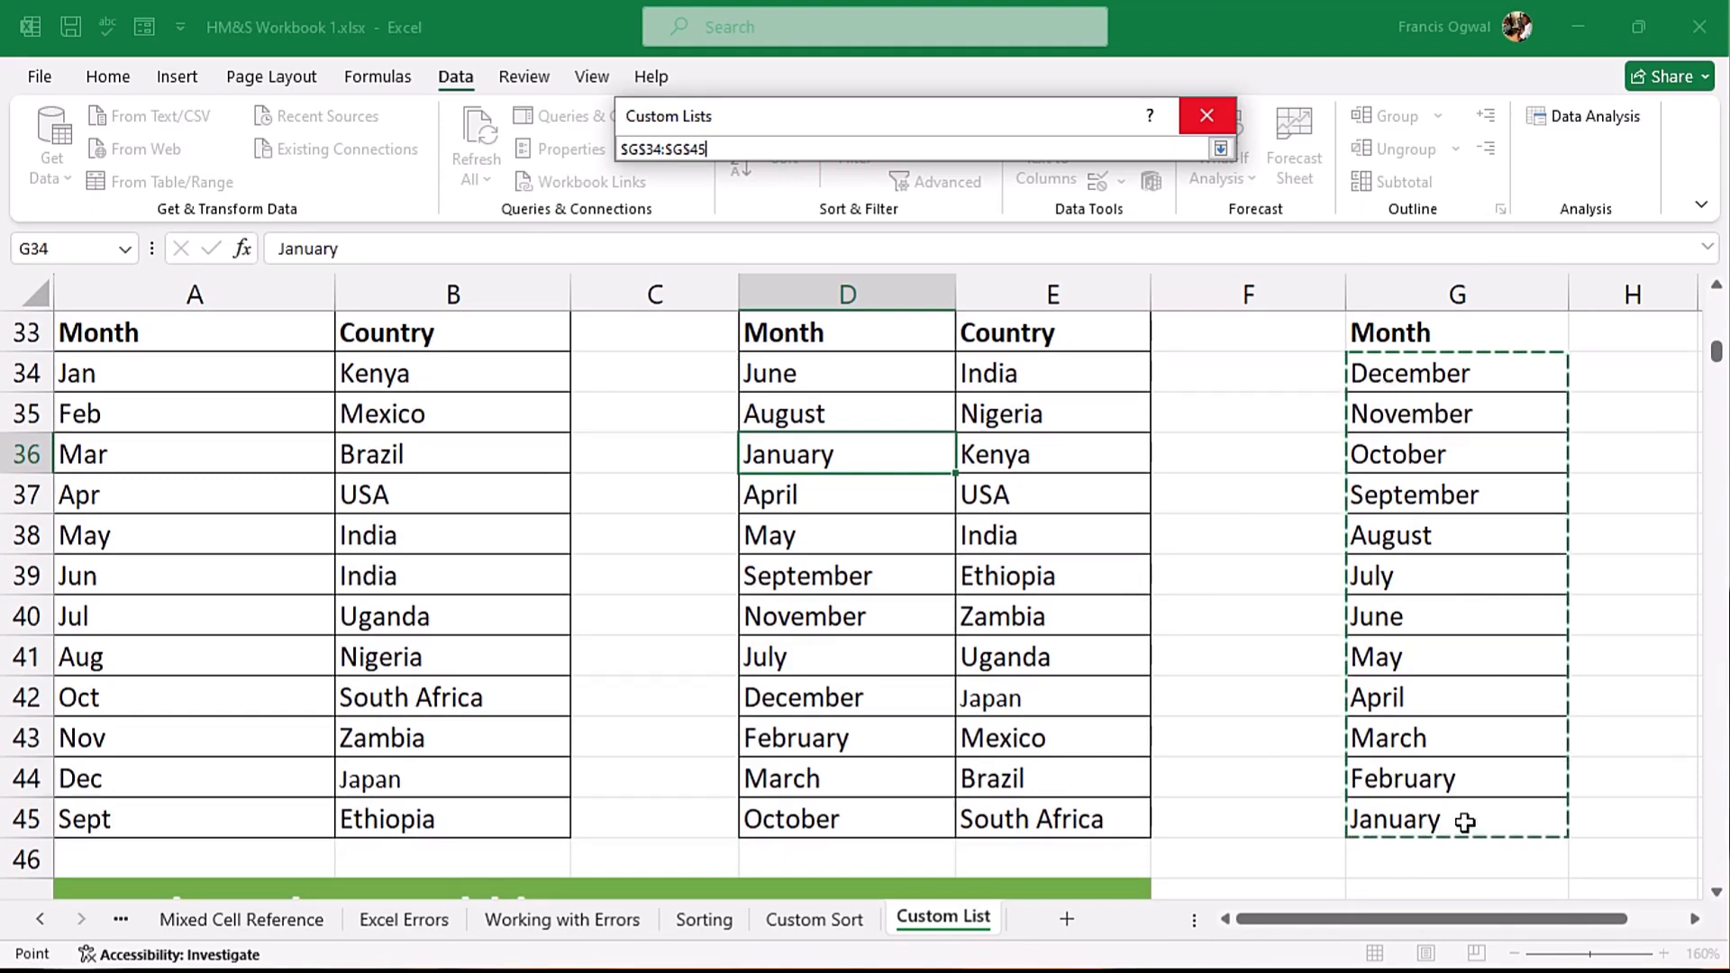
click(1220, 148)
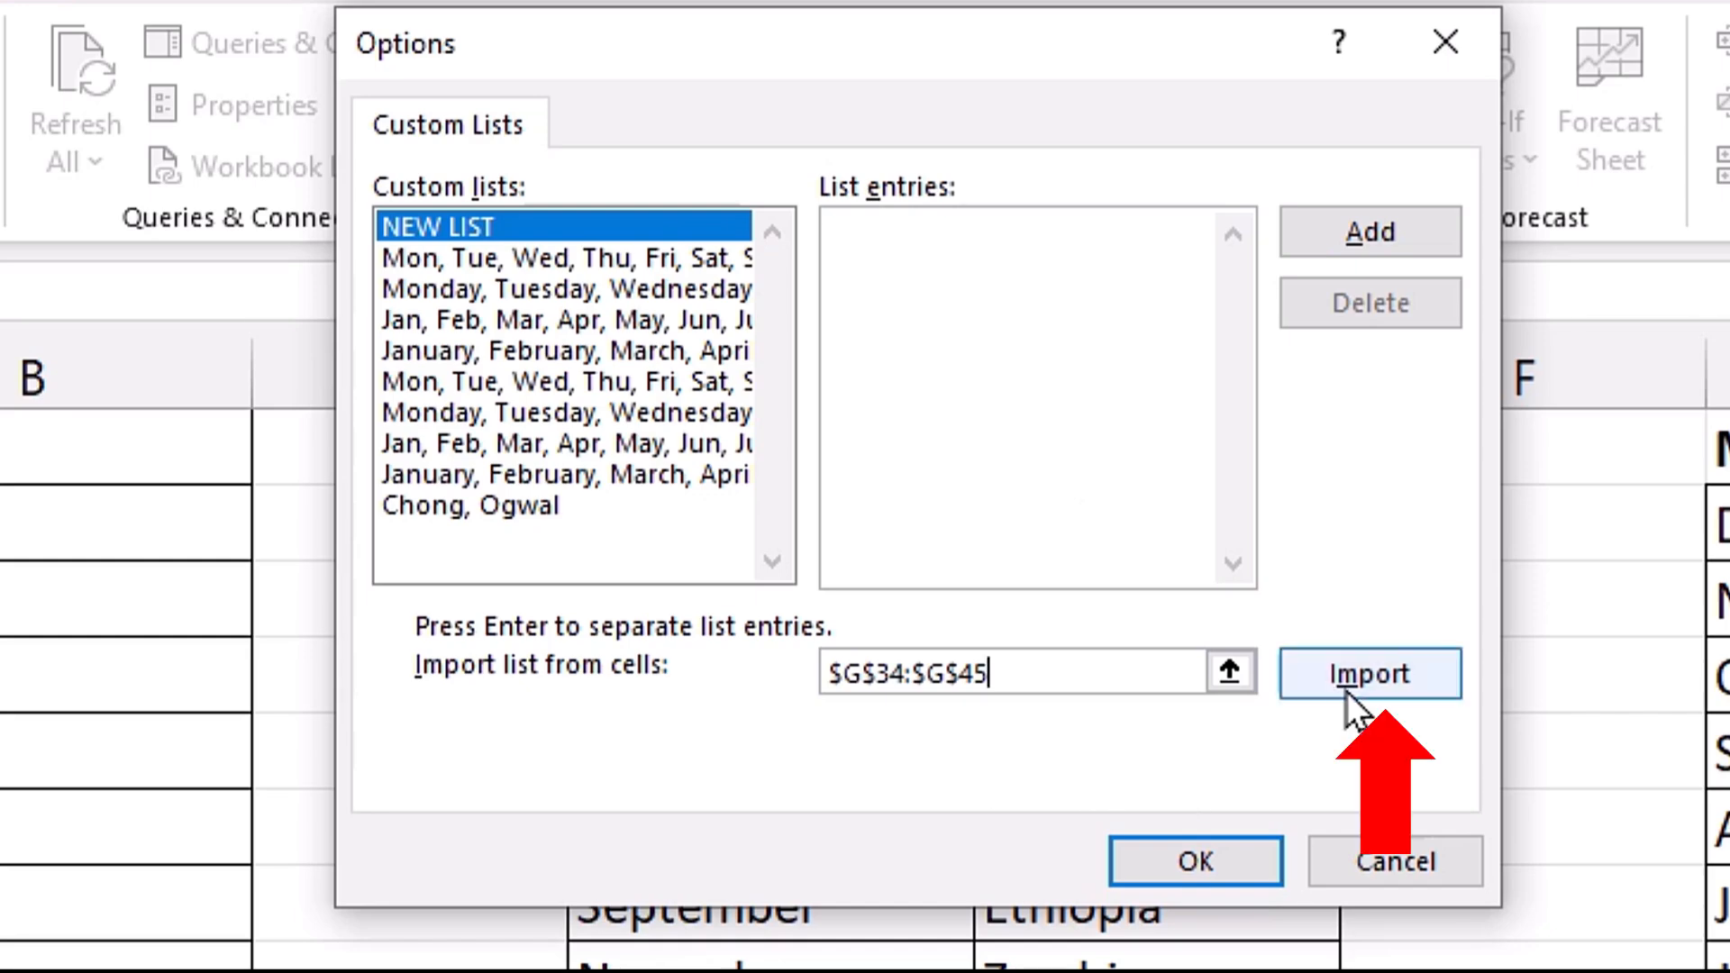
click(1159, 454)
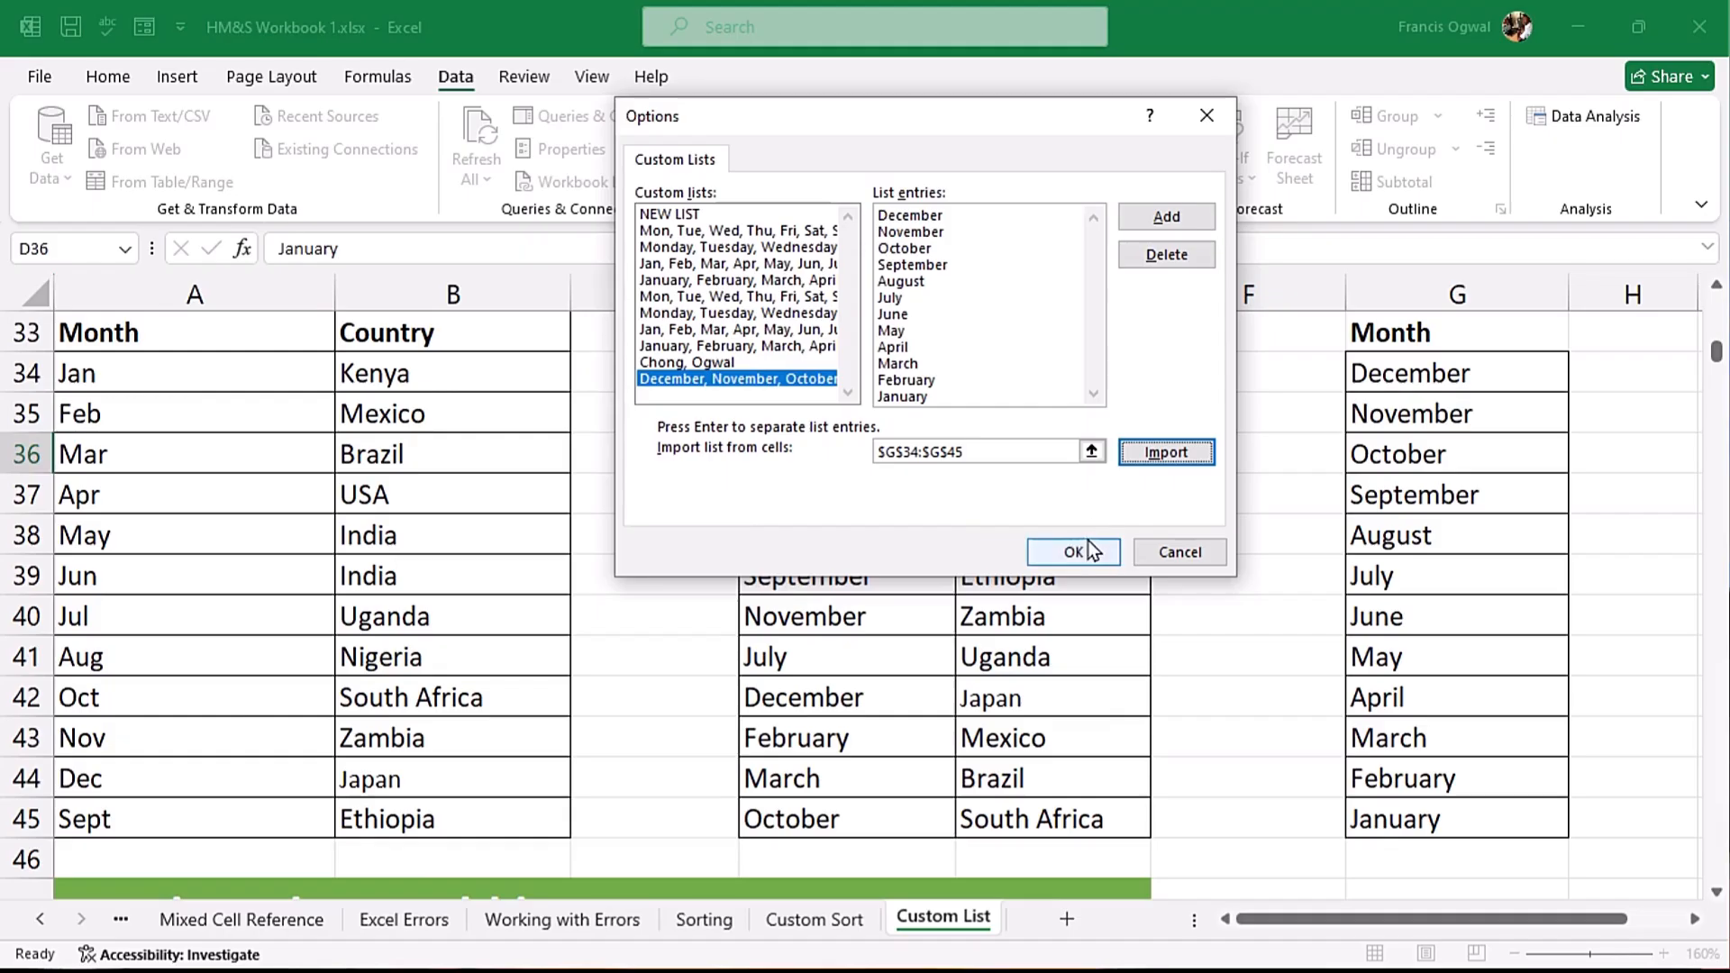
click(1195, 860)
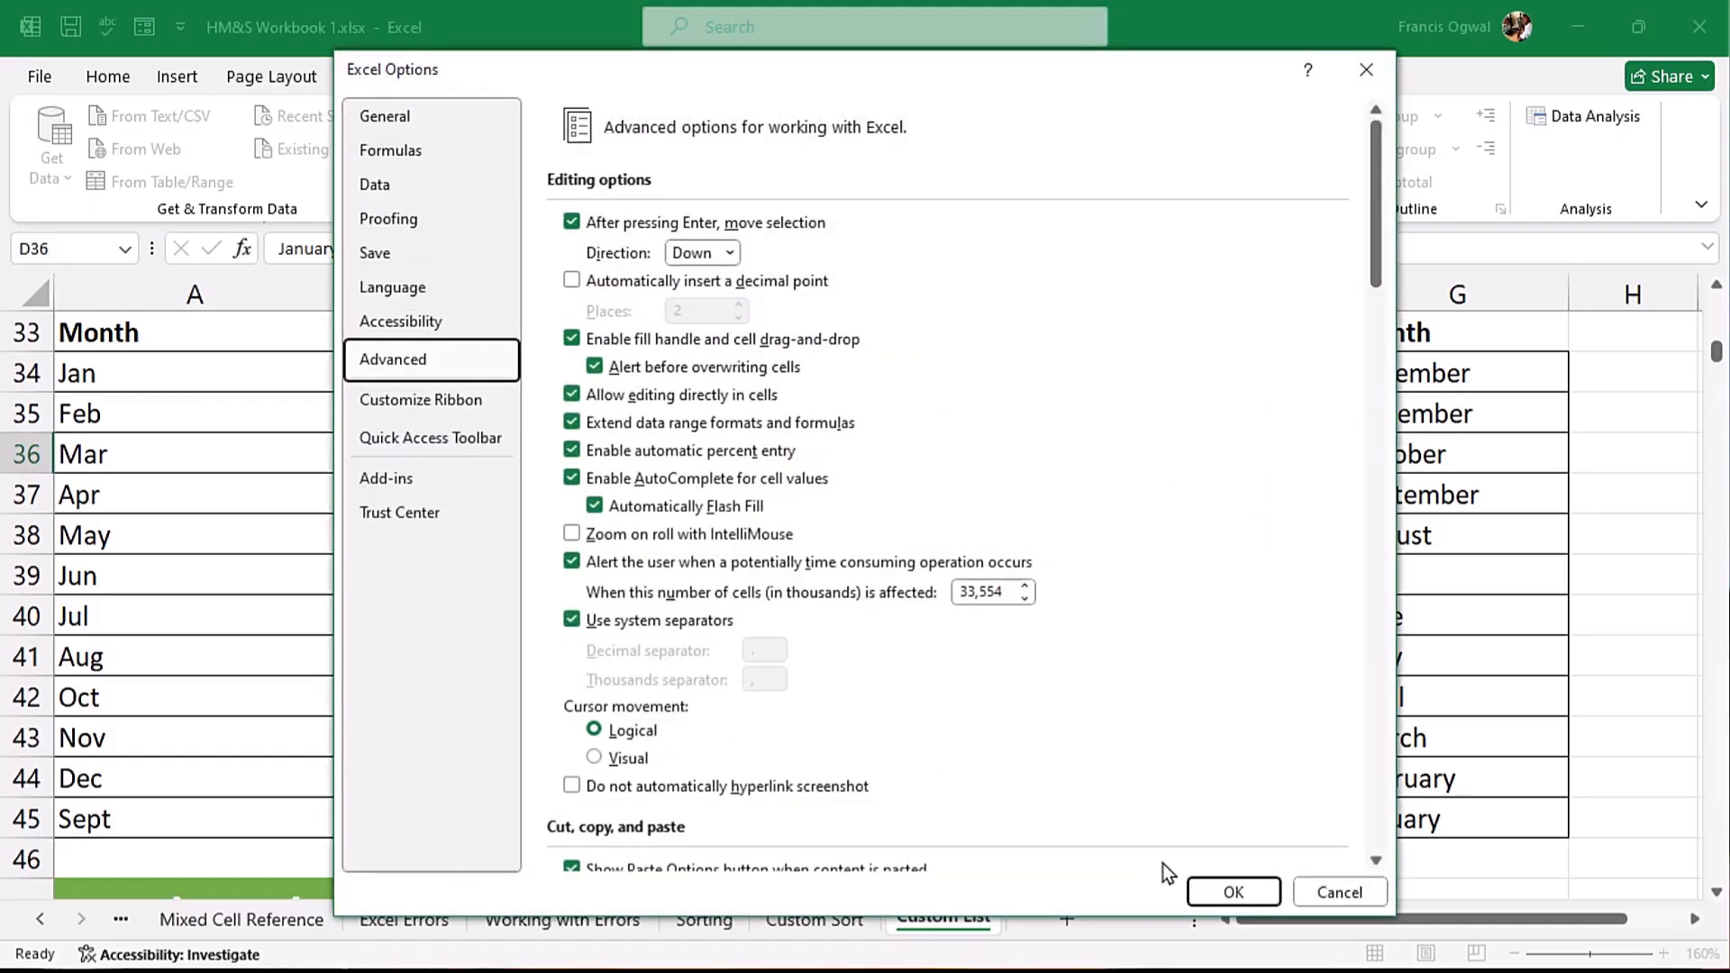
click(1231, 894)
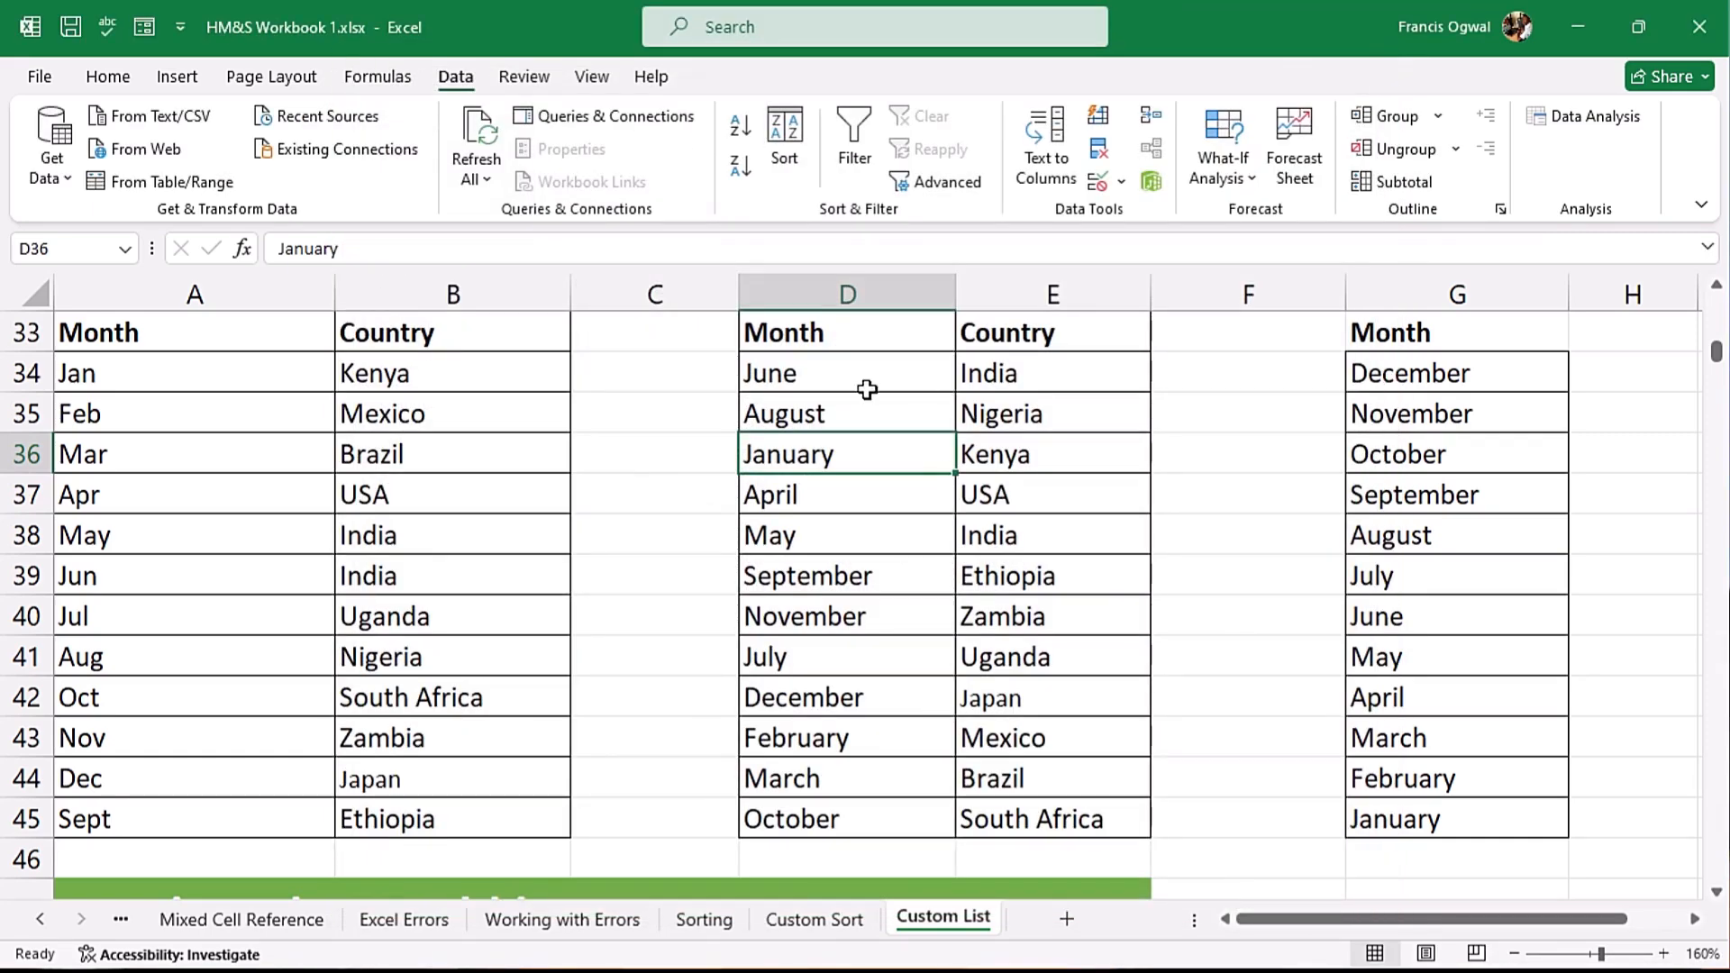
- Set up a sort of the full-month tour guide table by Month and open the custom lists for its order
click(827, 413)
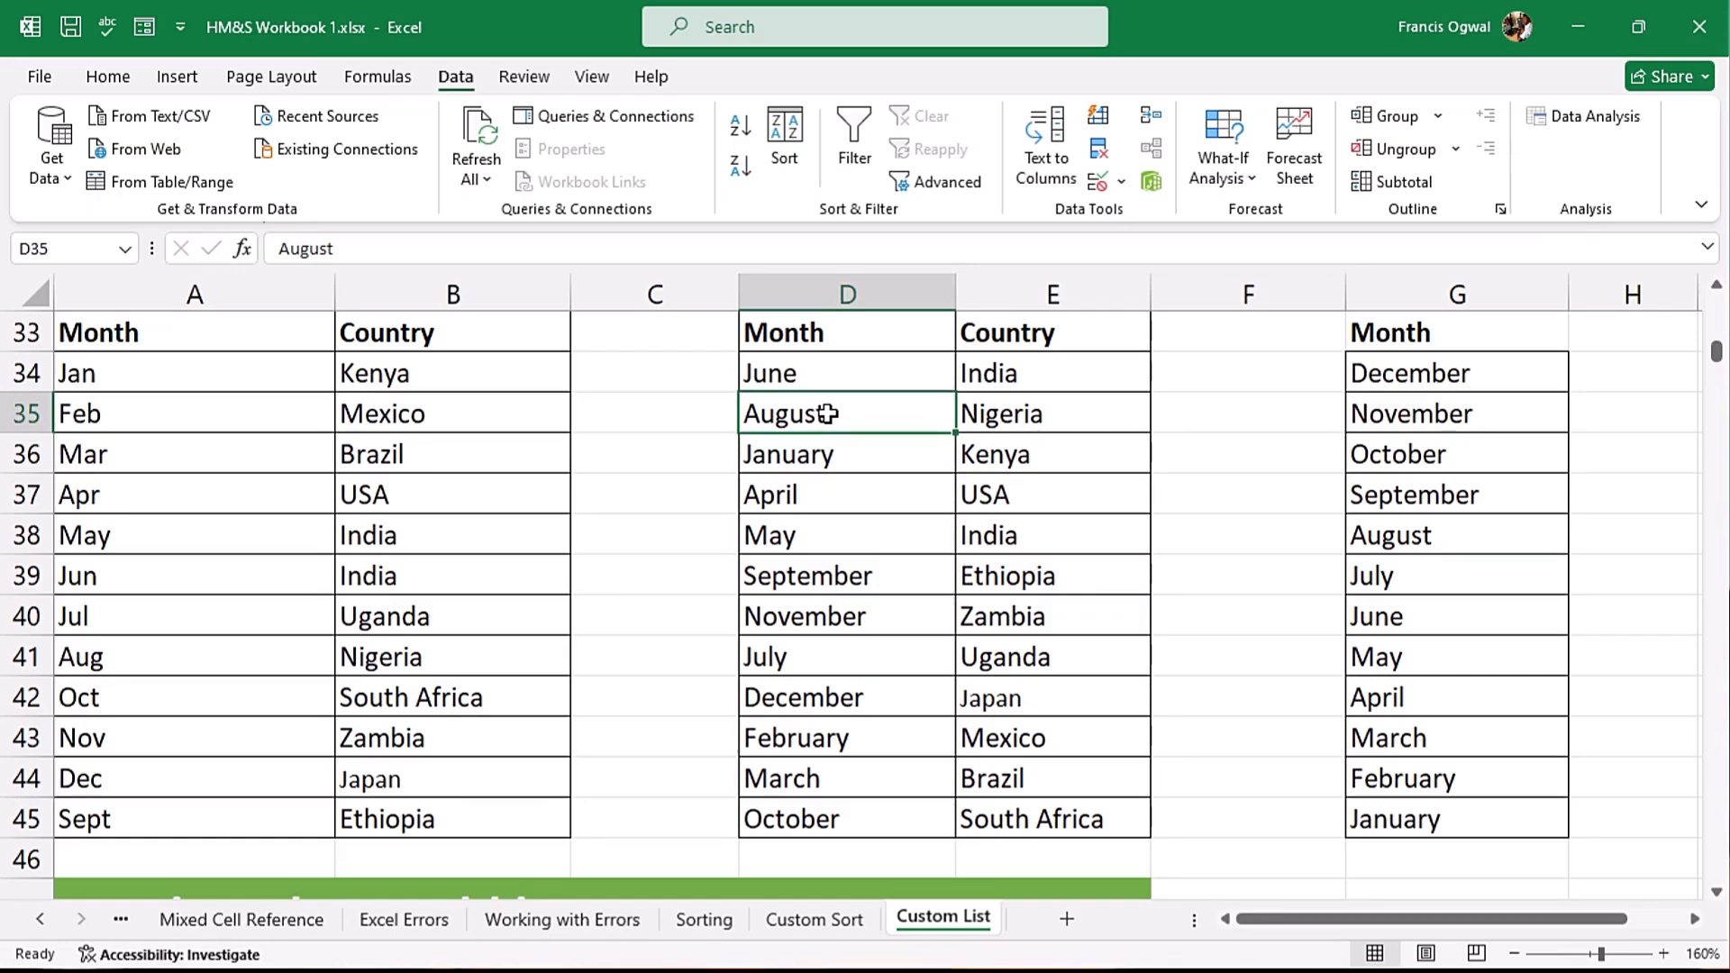
key(alt+a)
key(s)
key(s)
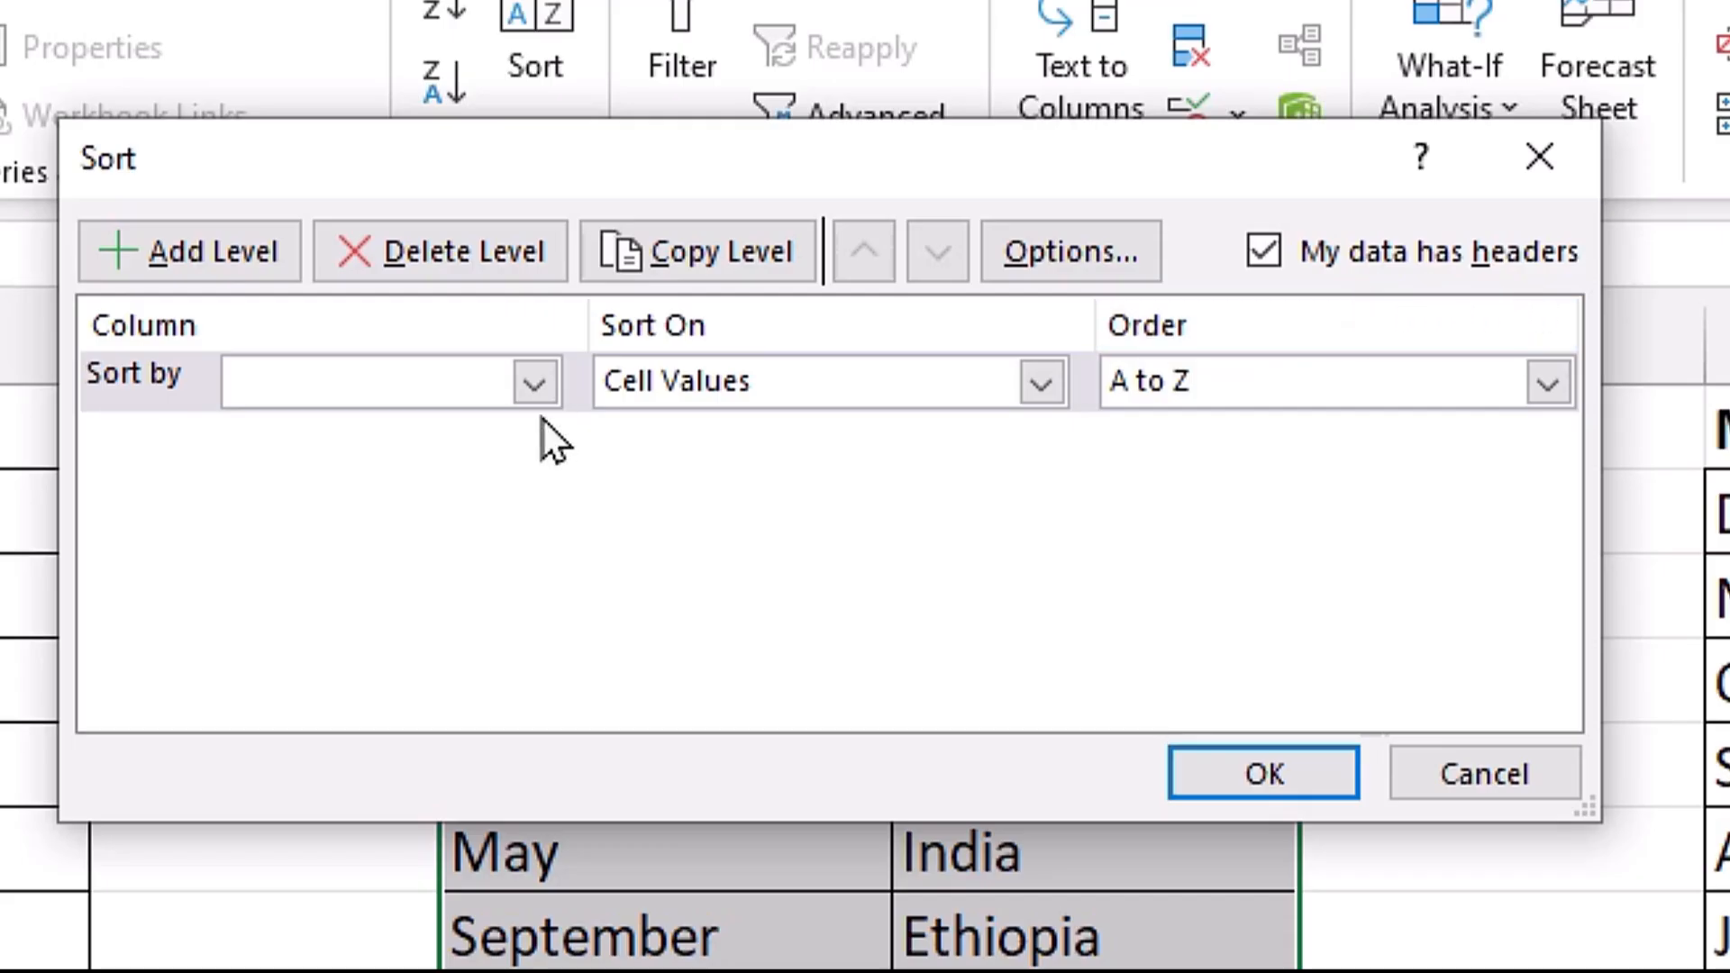
click(534, 383)
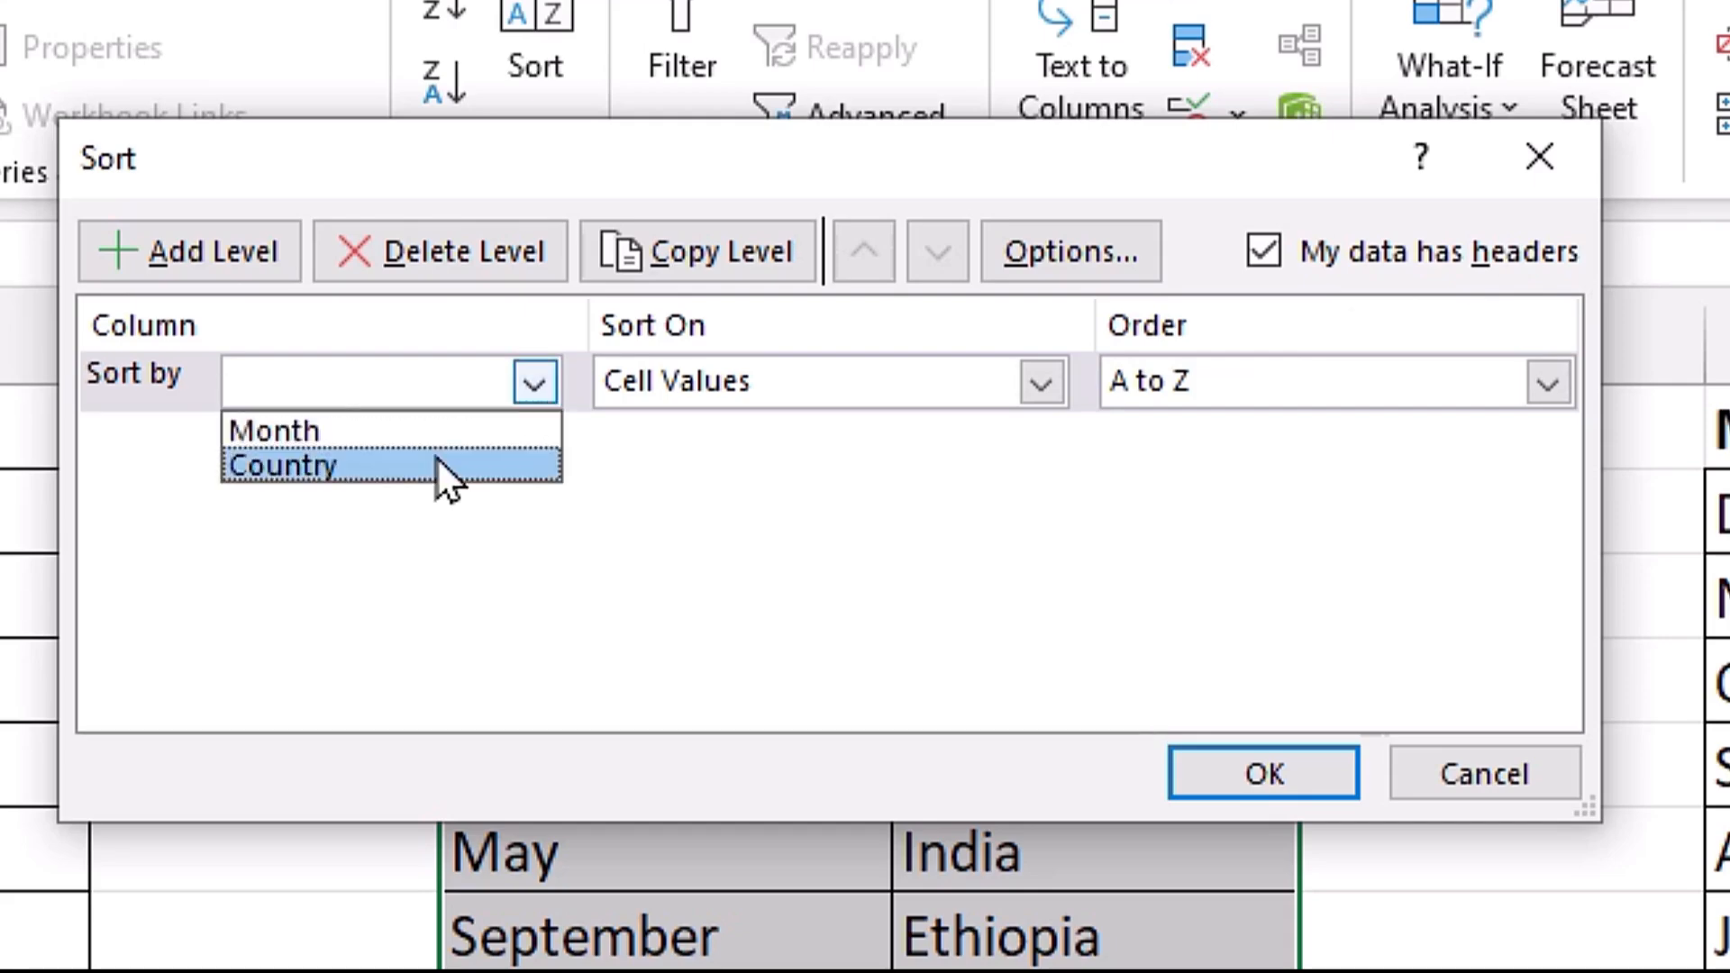
click(412, 438)
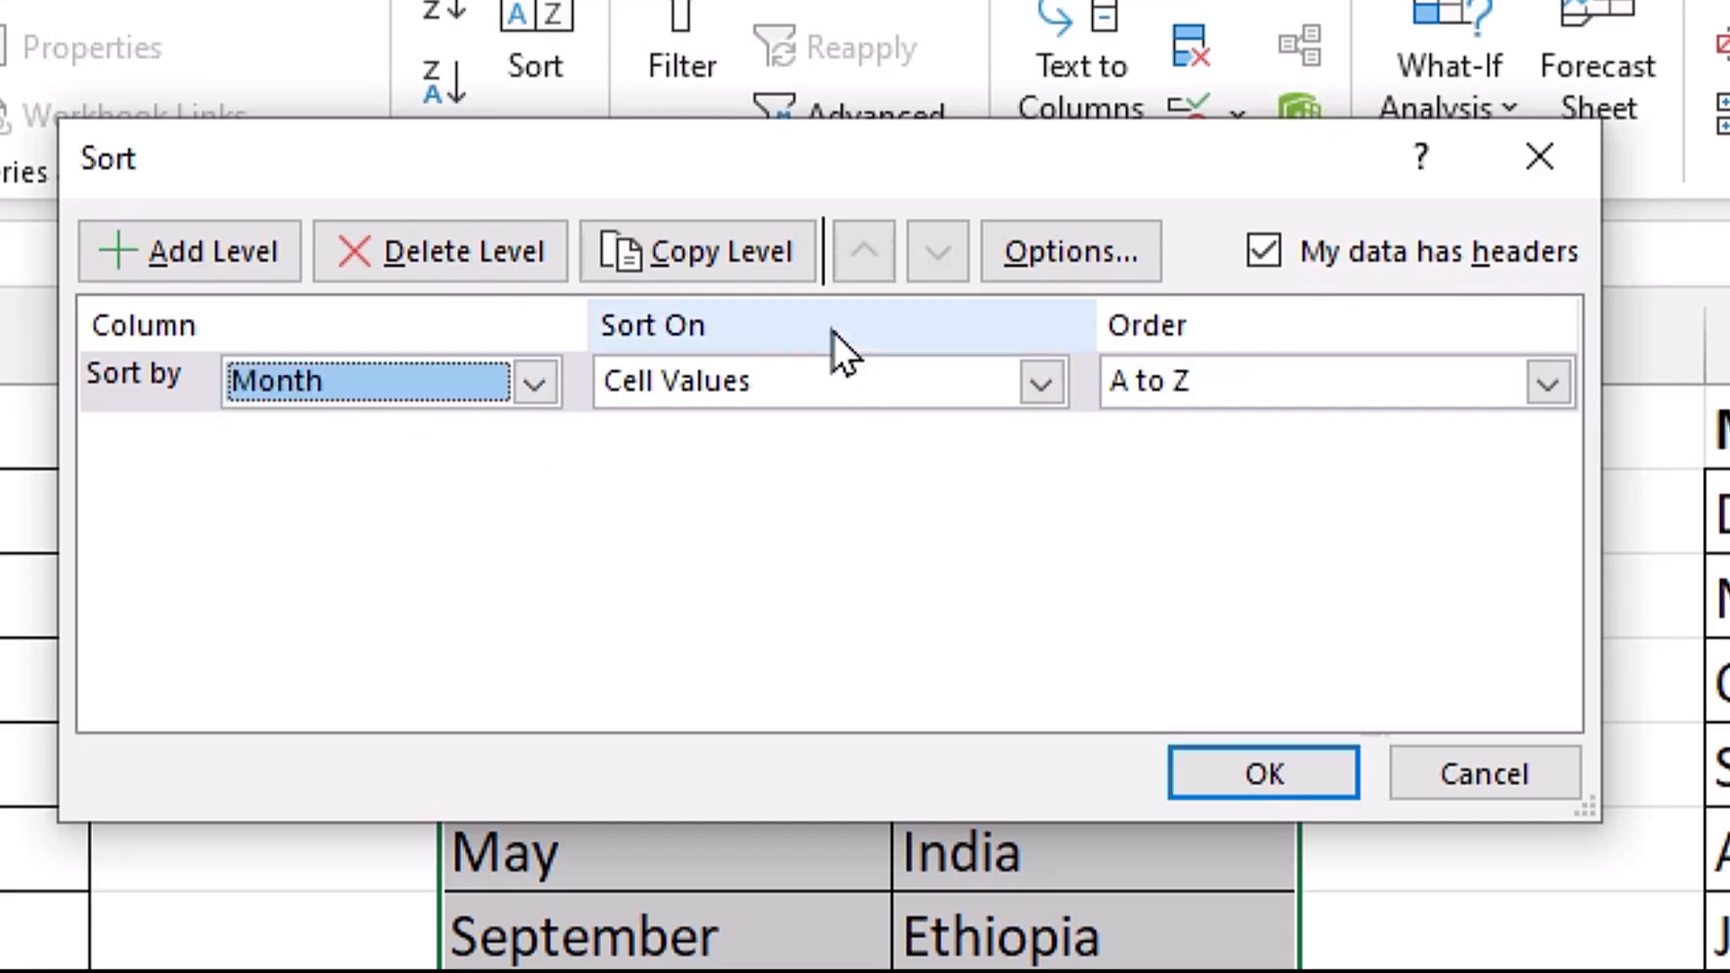
click(1552, 389)
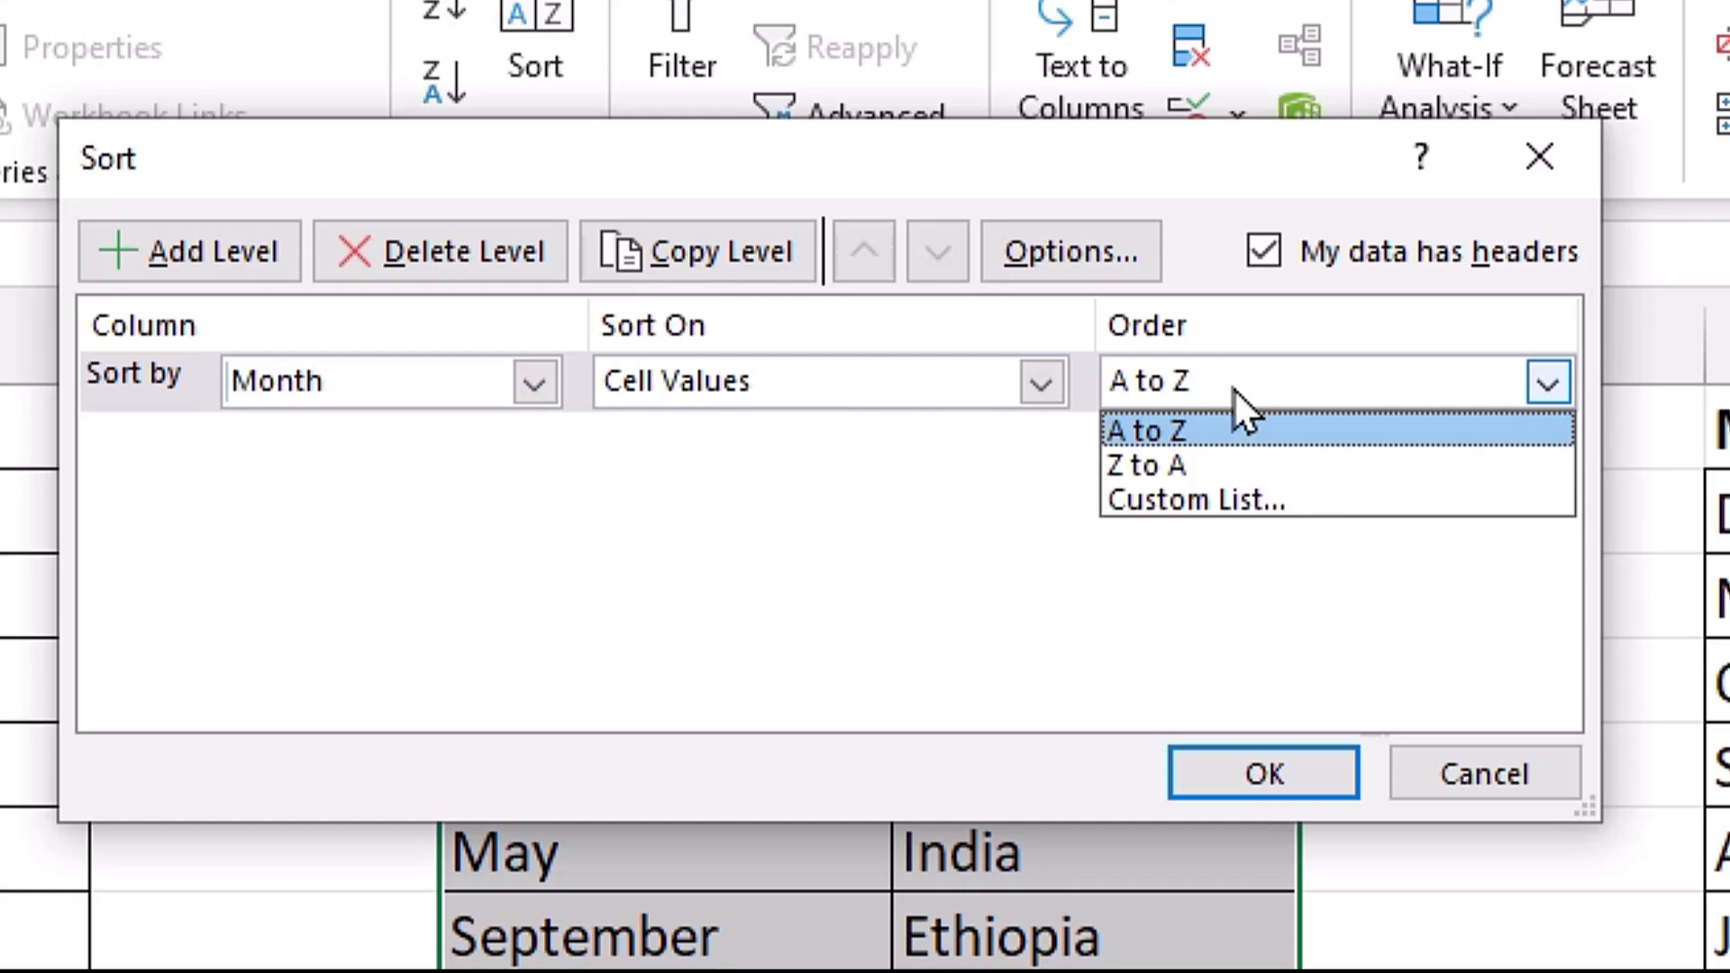
click(1291, 501)
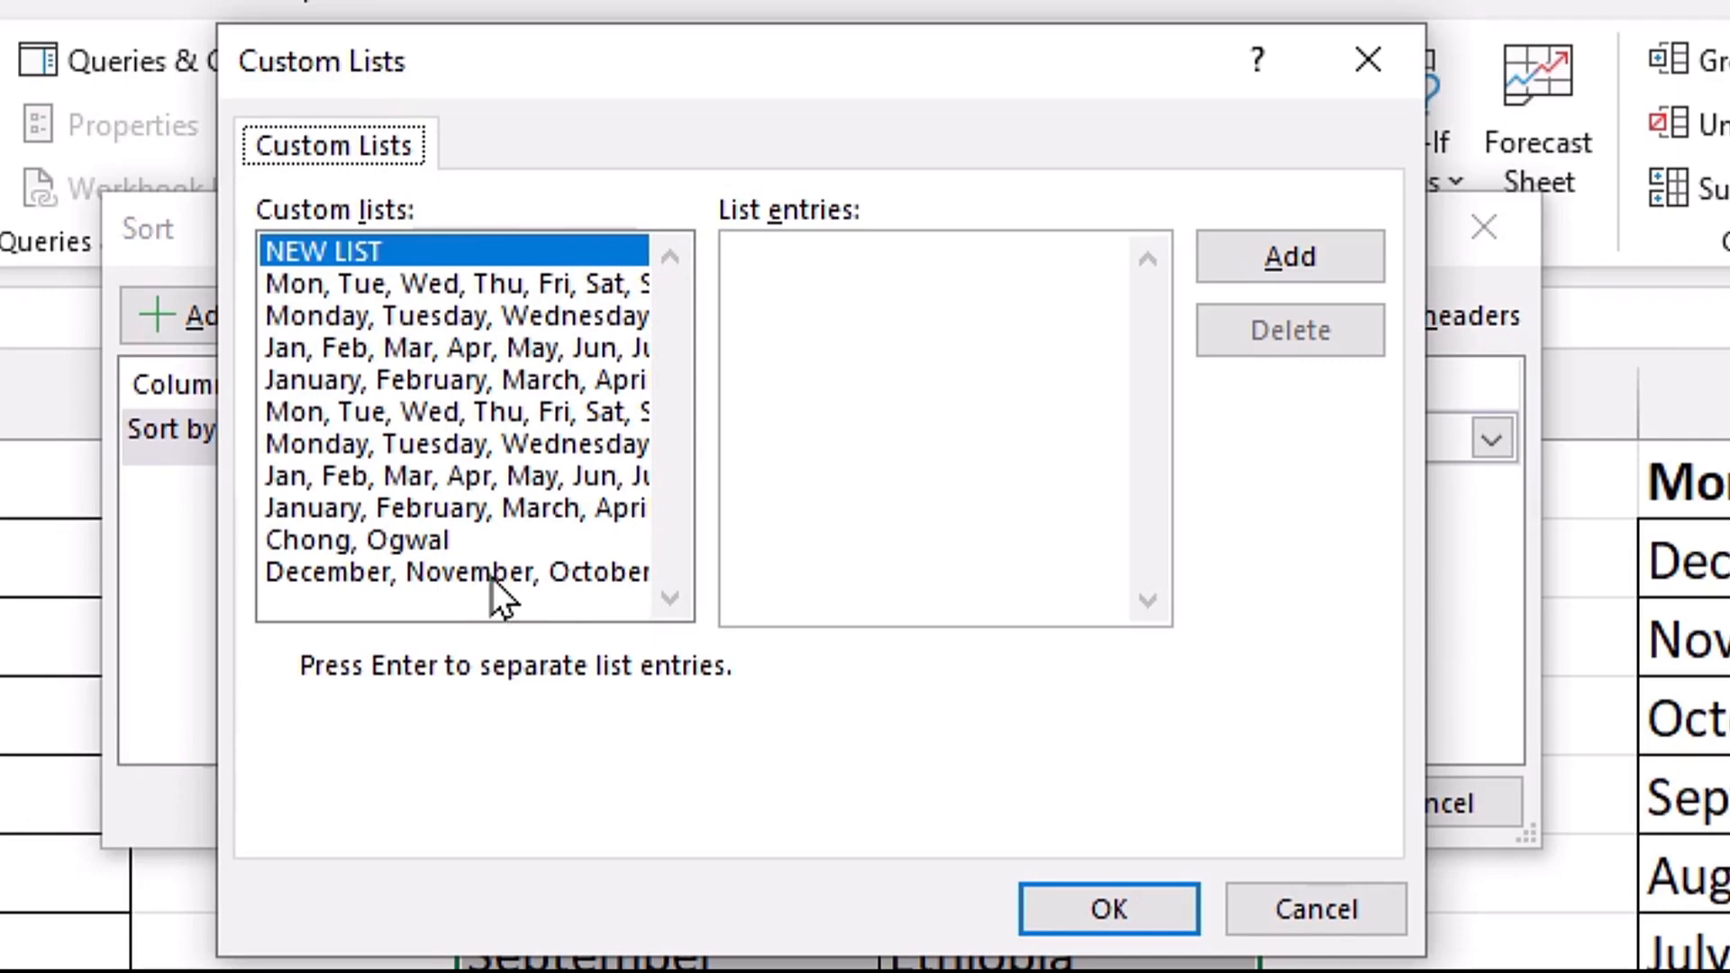
- Sort the full-month table by the December, November, October custom list and check its December and January rows
click(461, 577)
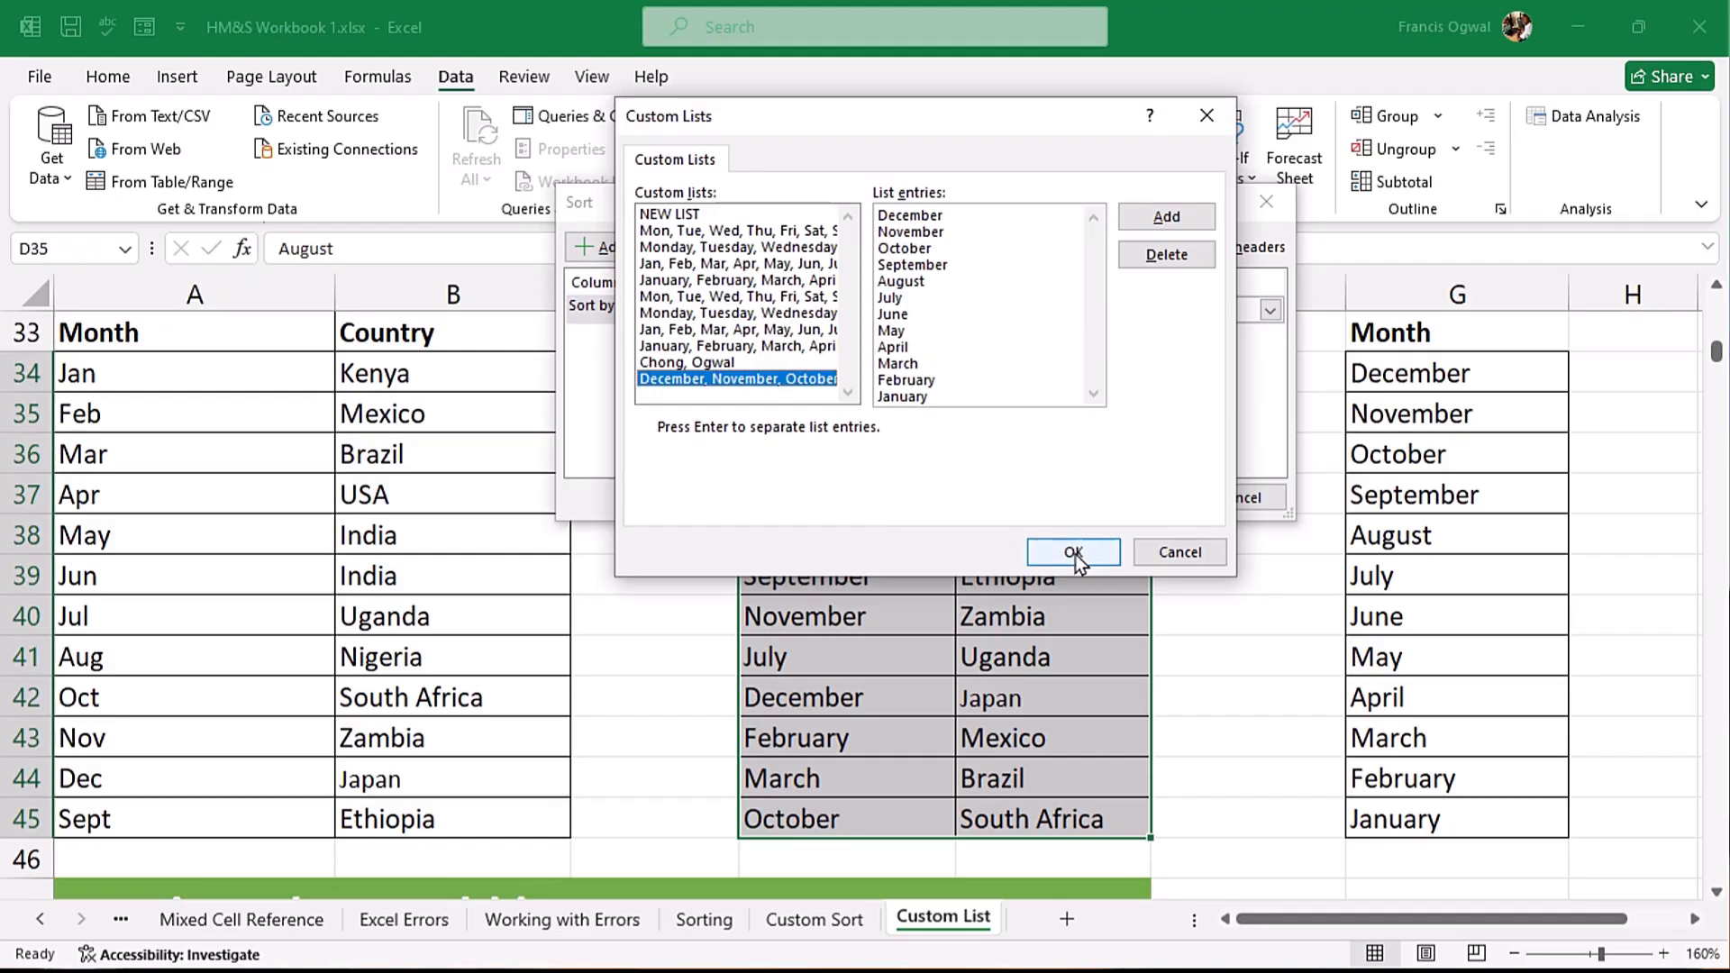
click(1073, 554)
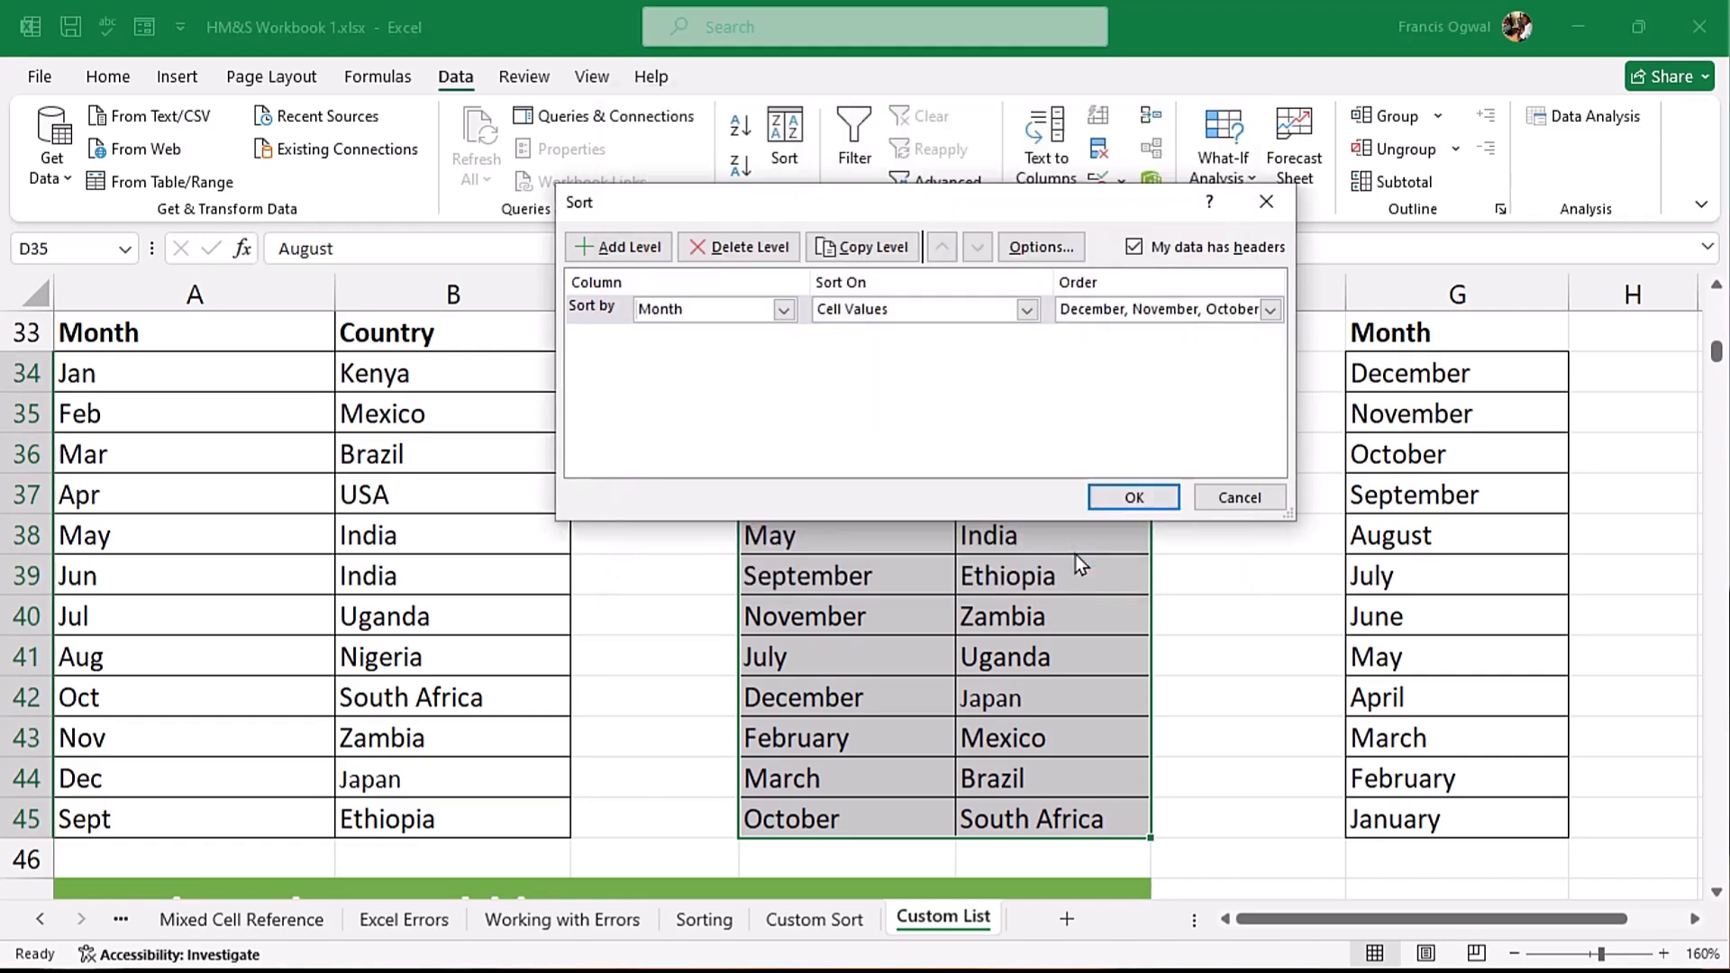
click(1121, 500)
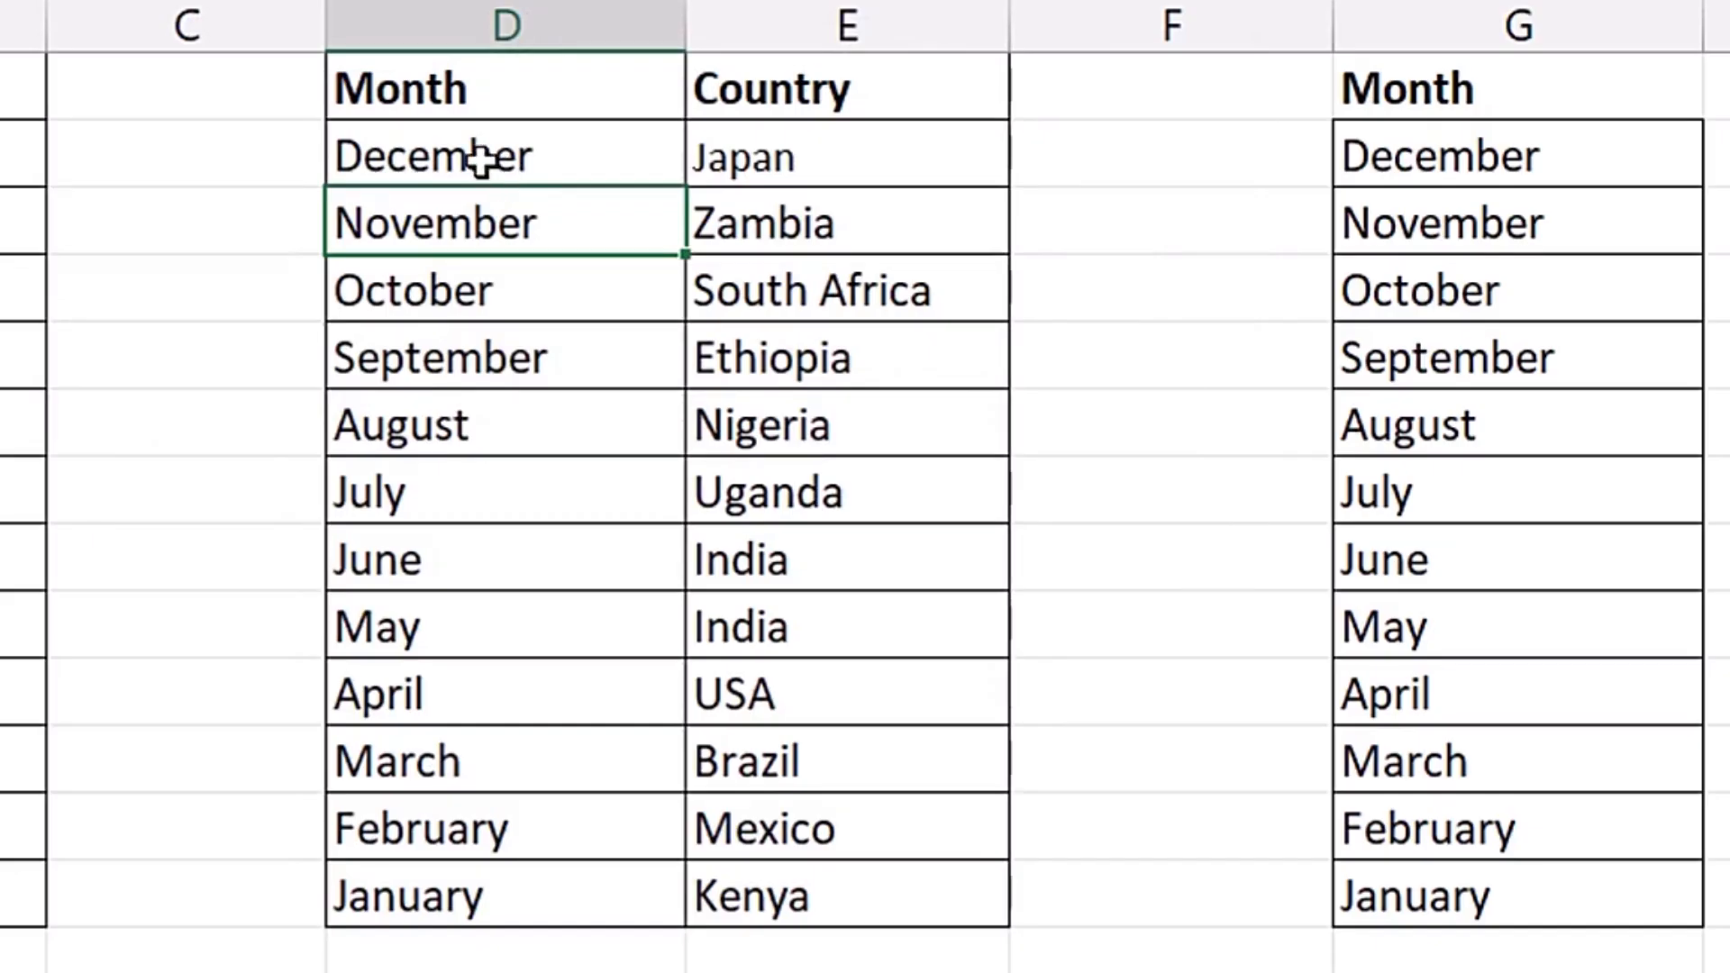
drag(480, 161, 745, 162)
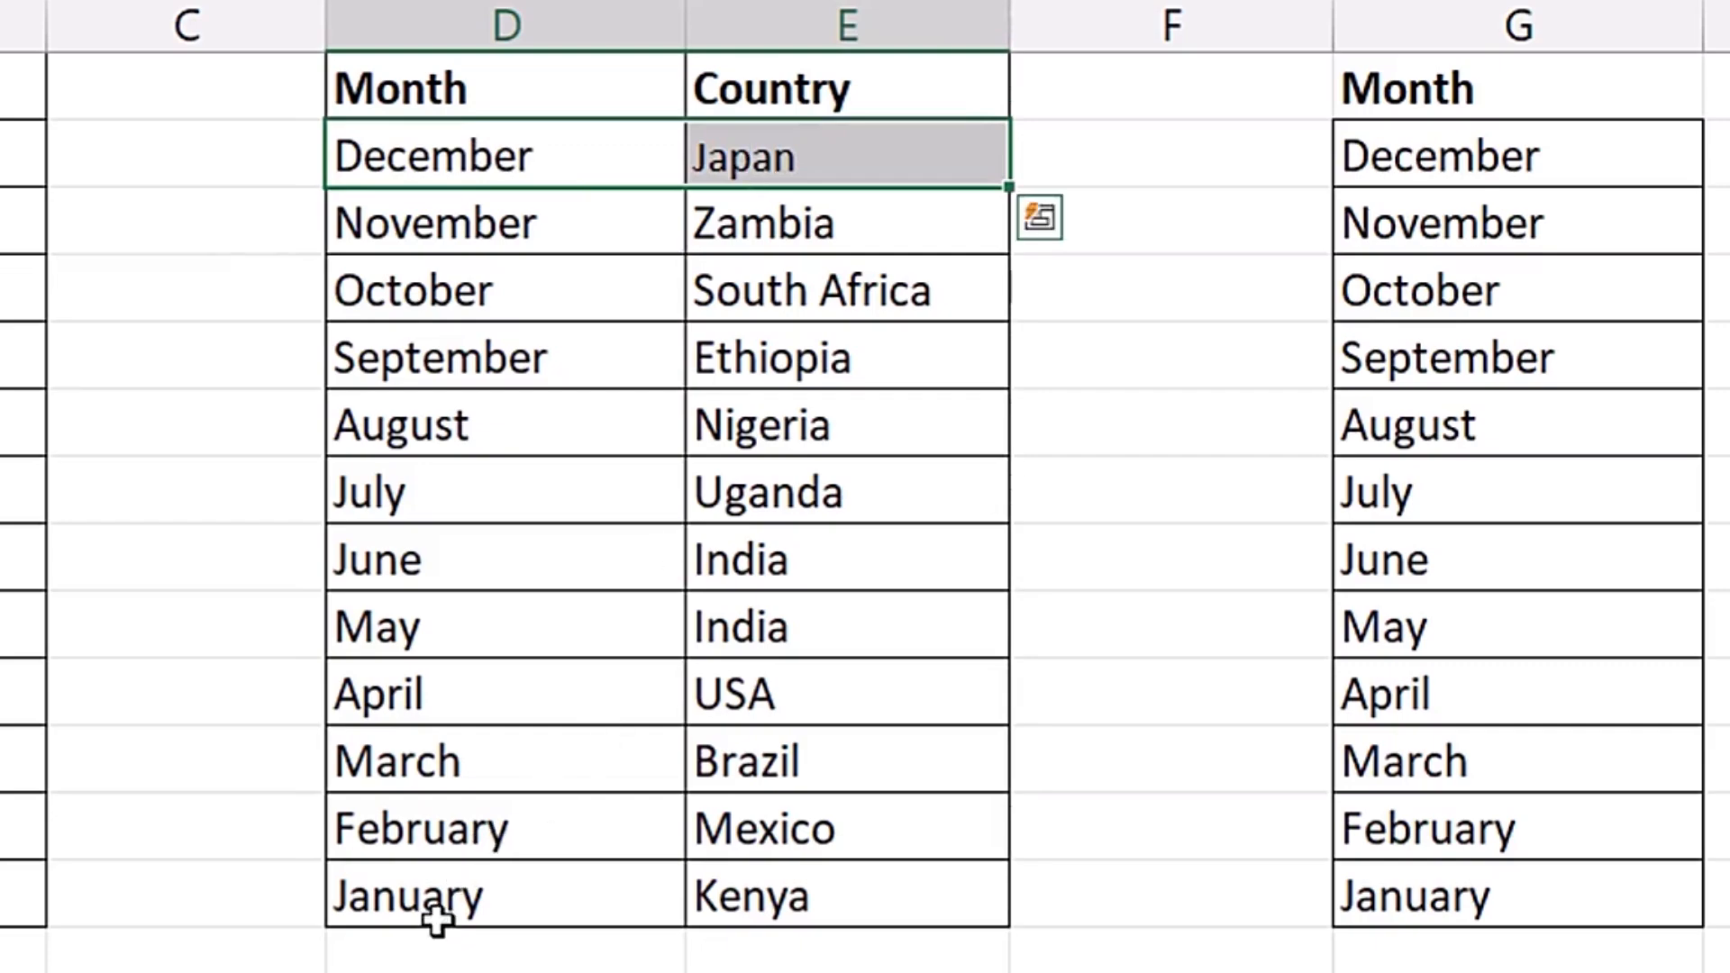
drag(447, 901, 950, 911)
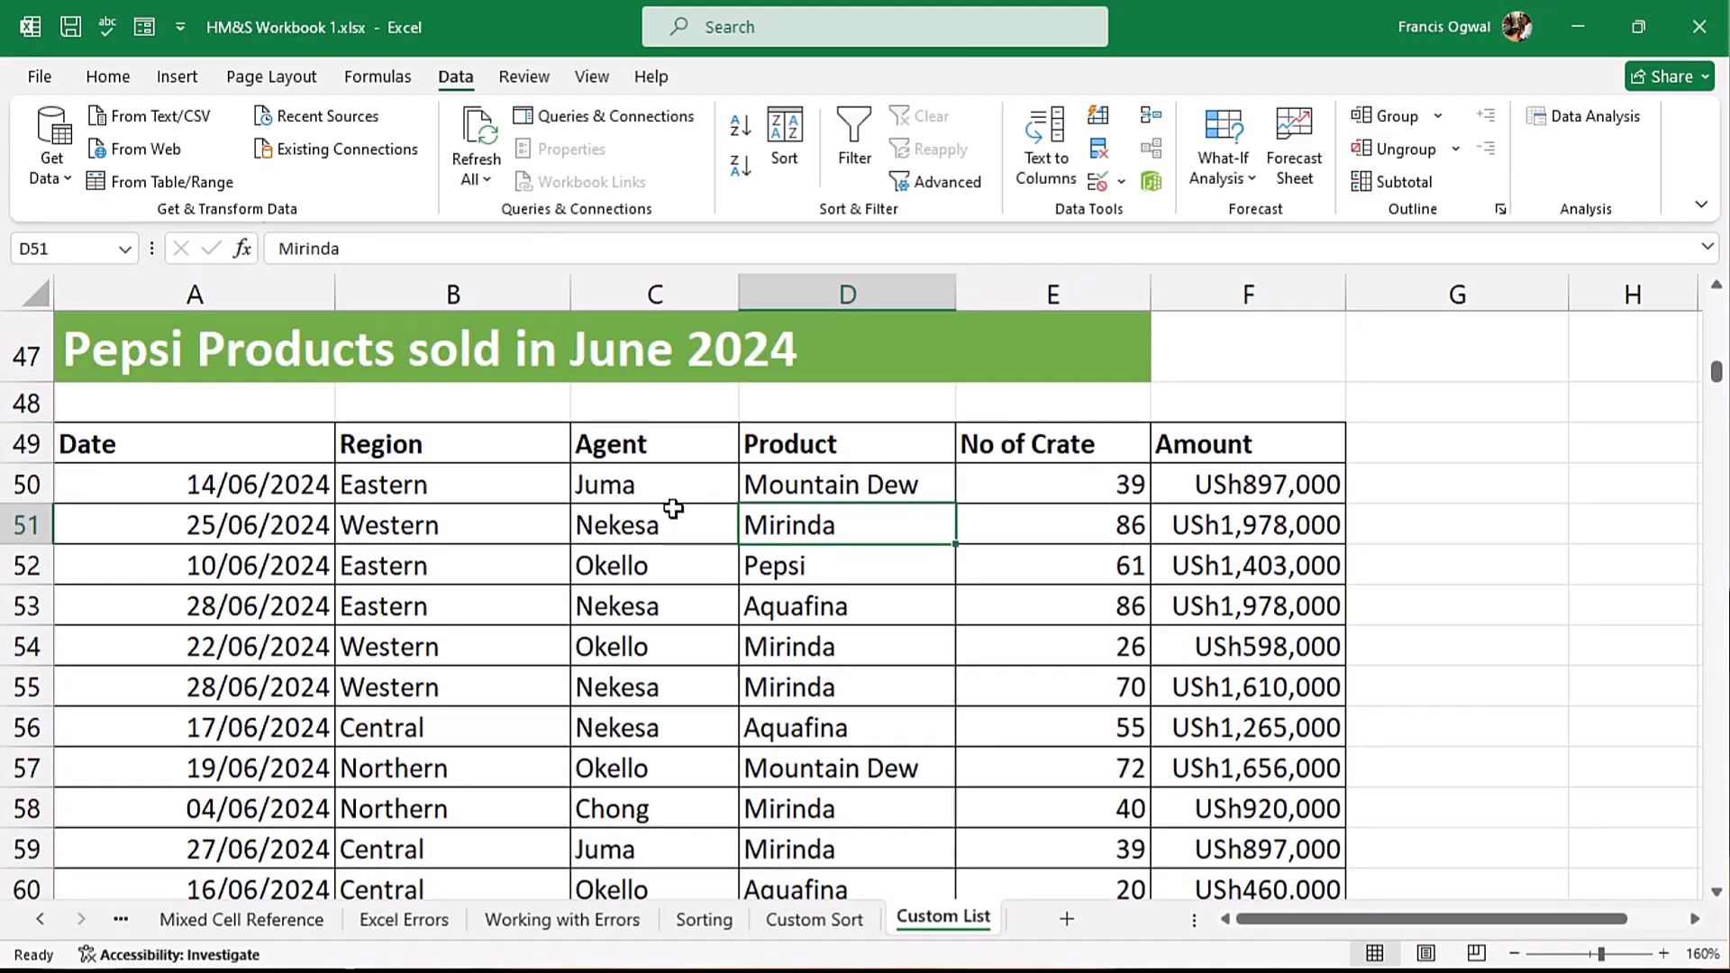
- Set up a sort of the Pepsi products table by Region and open the custom lists for its order
click(673, 509)
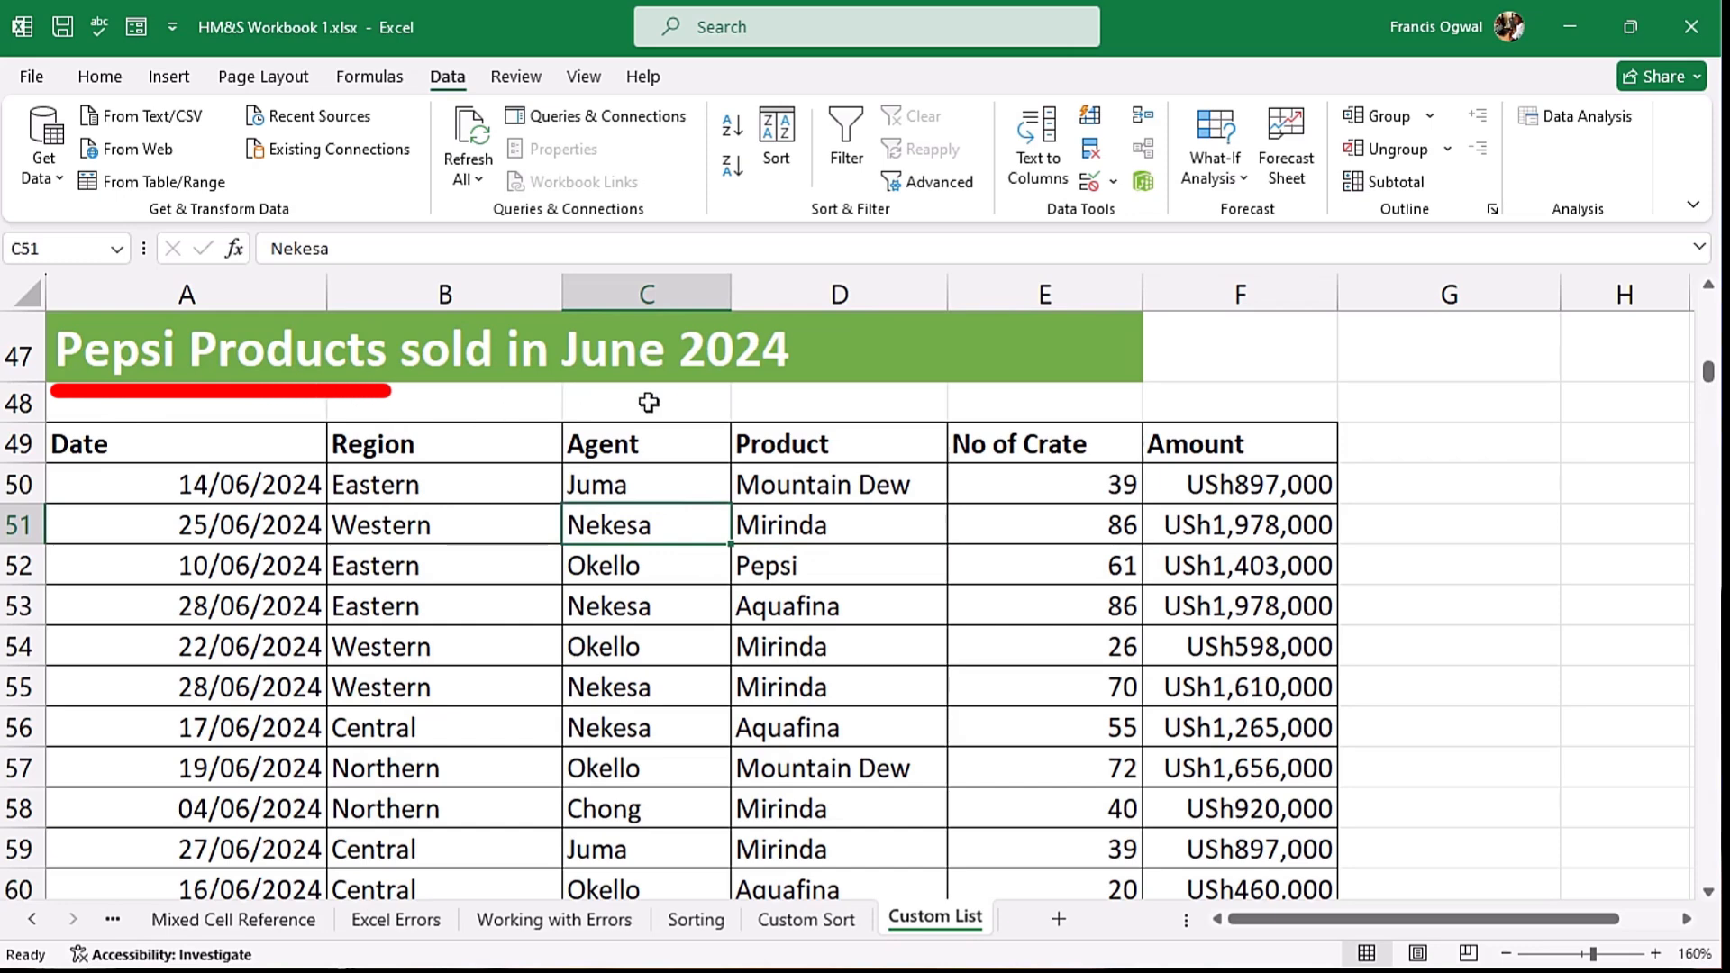
click(533, 536)
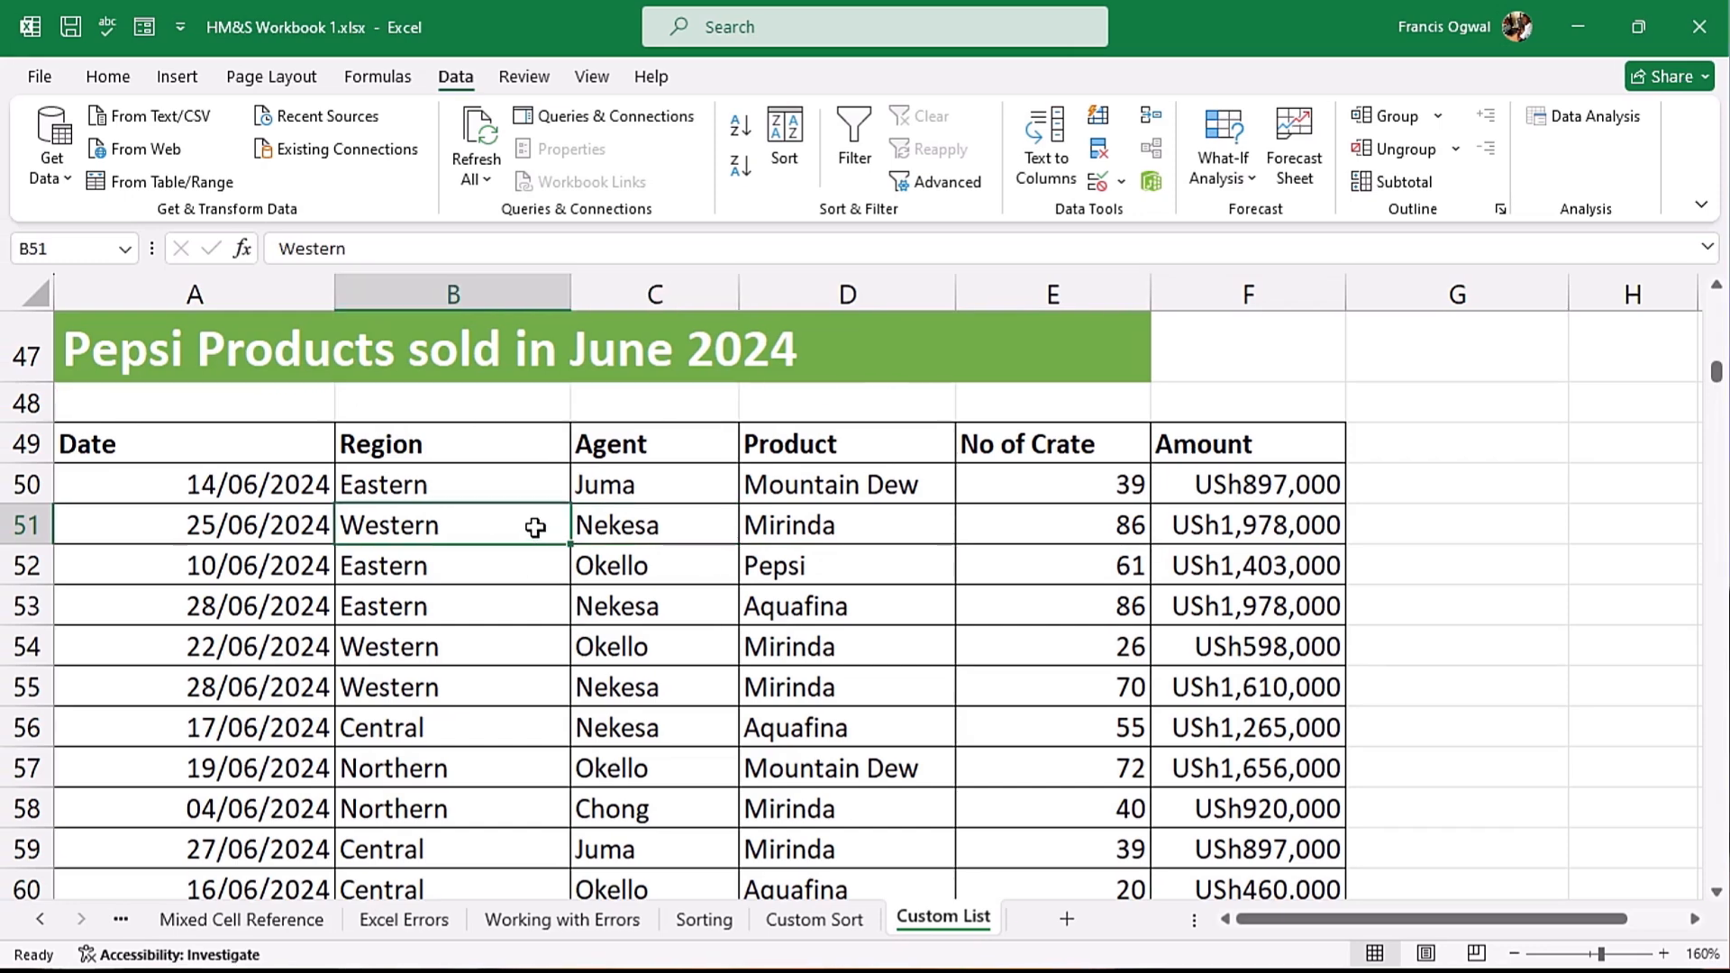
key(alt+a)
key(s)
key(s)
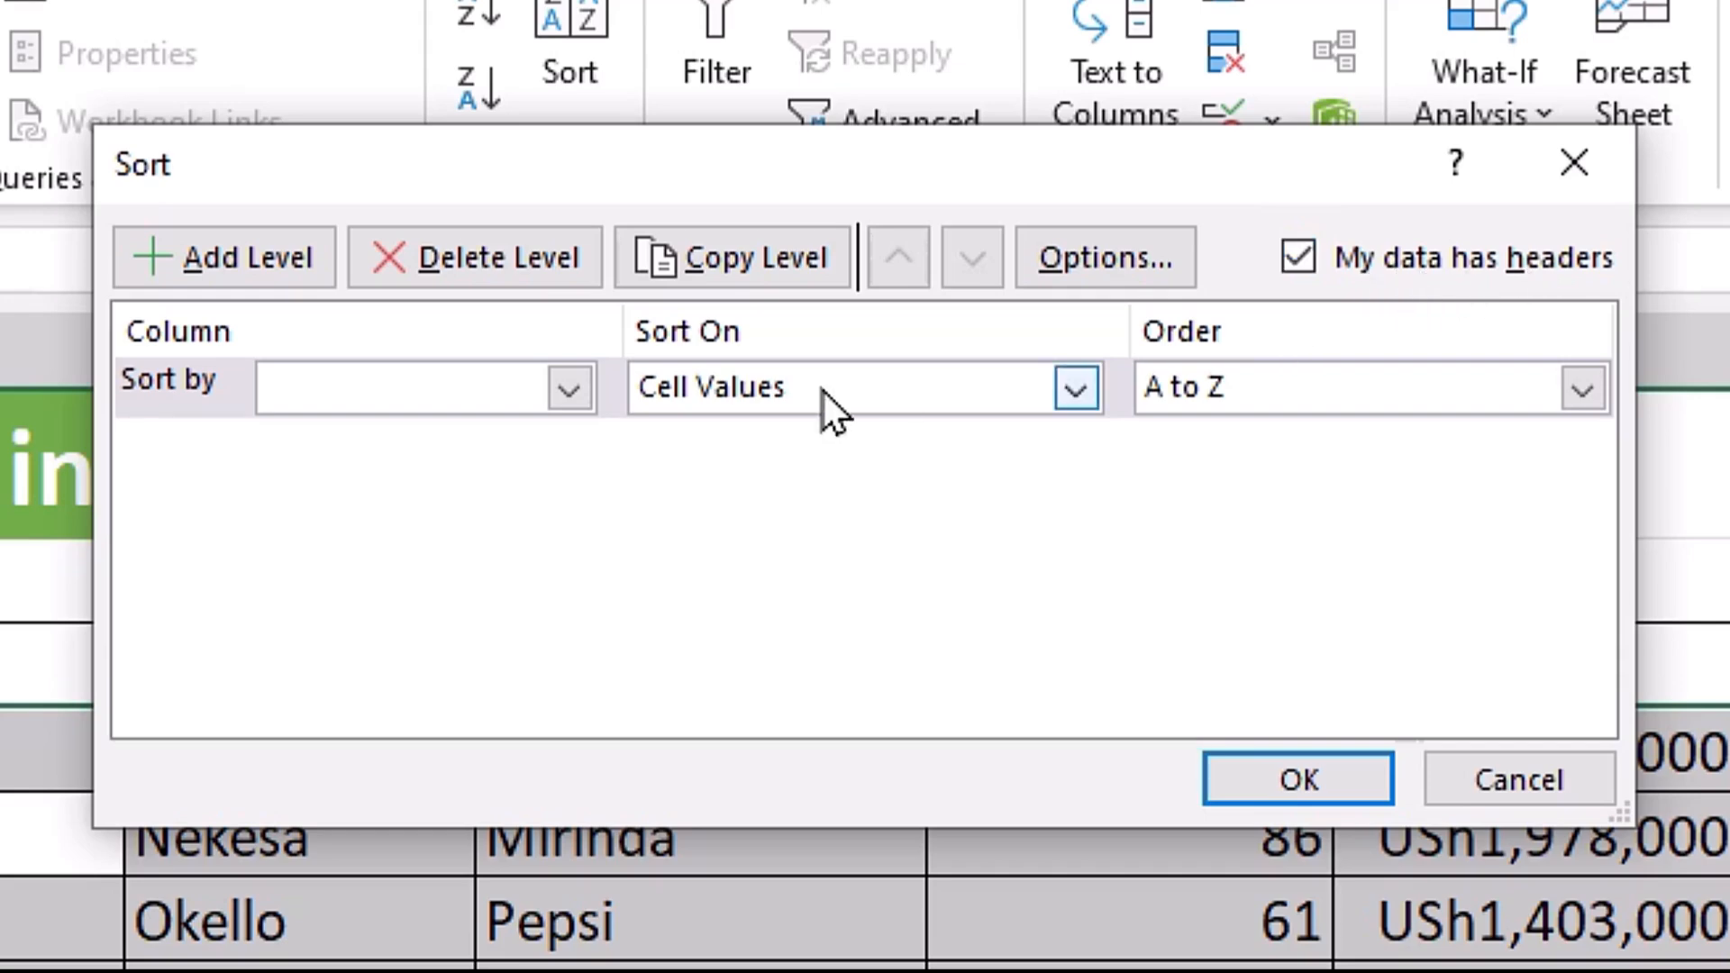
click(582, 391)
click(479, 471)
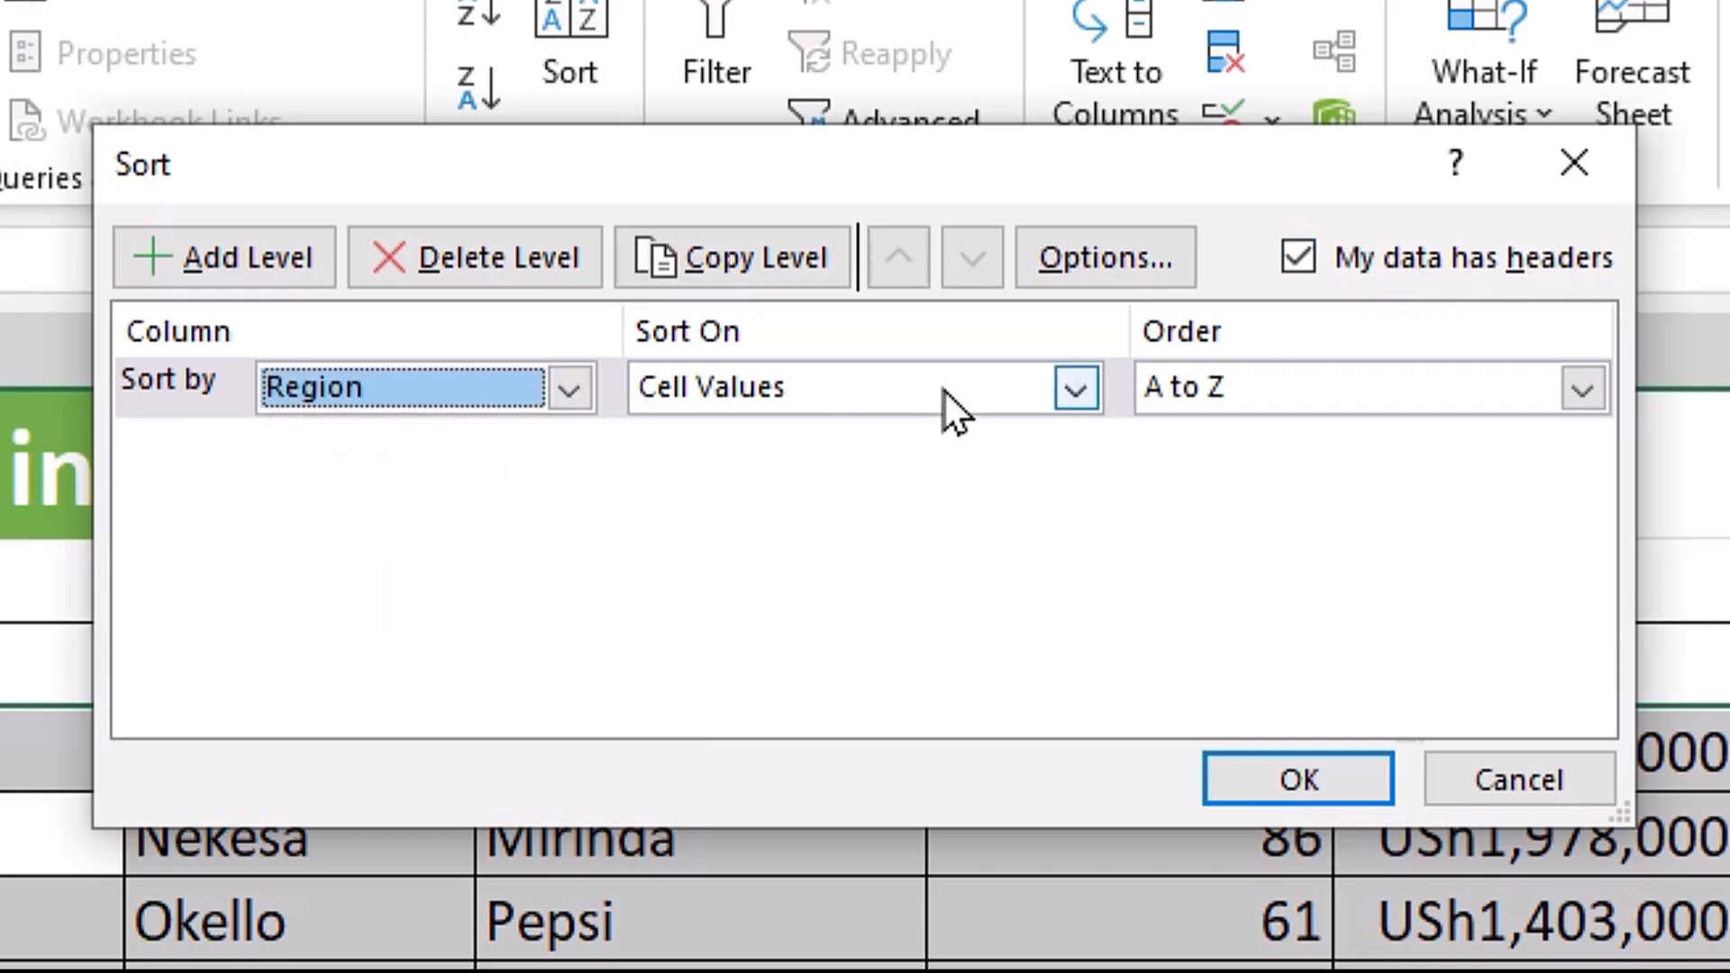
click(1593, 397)
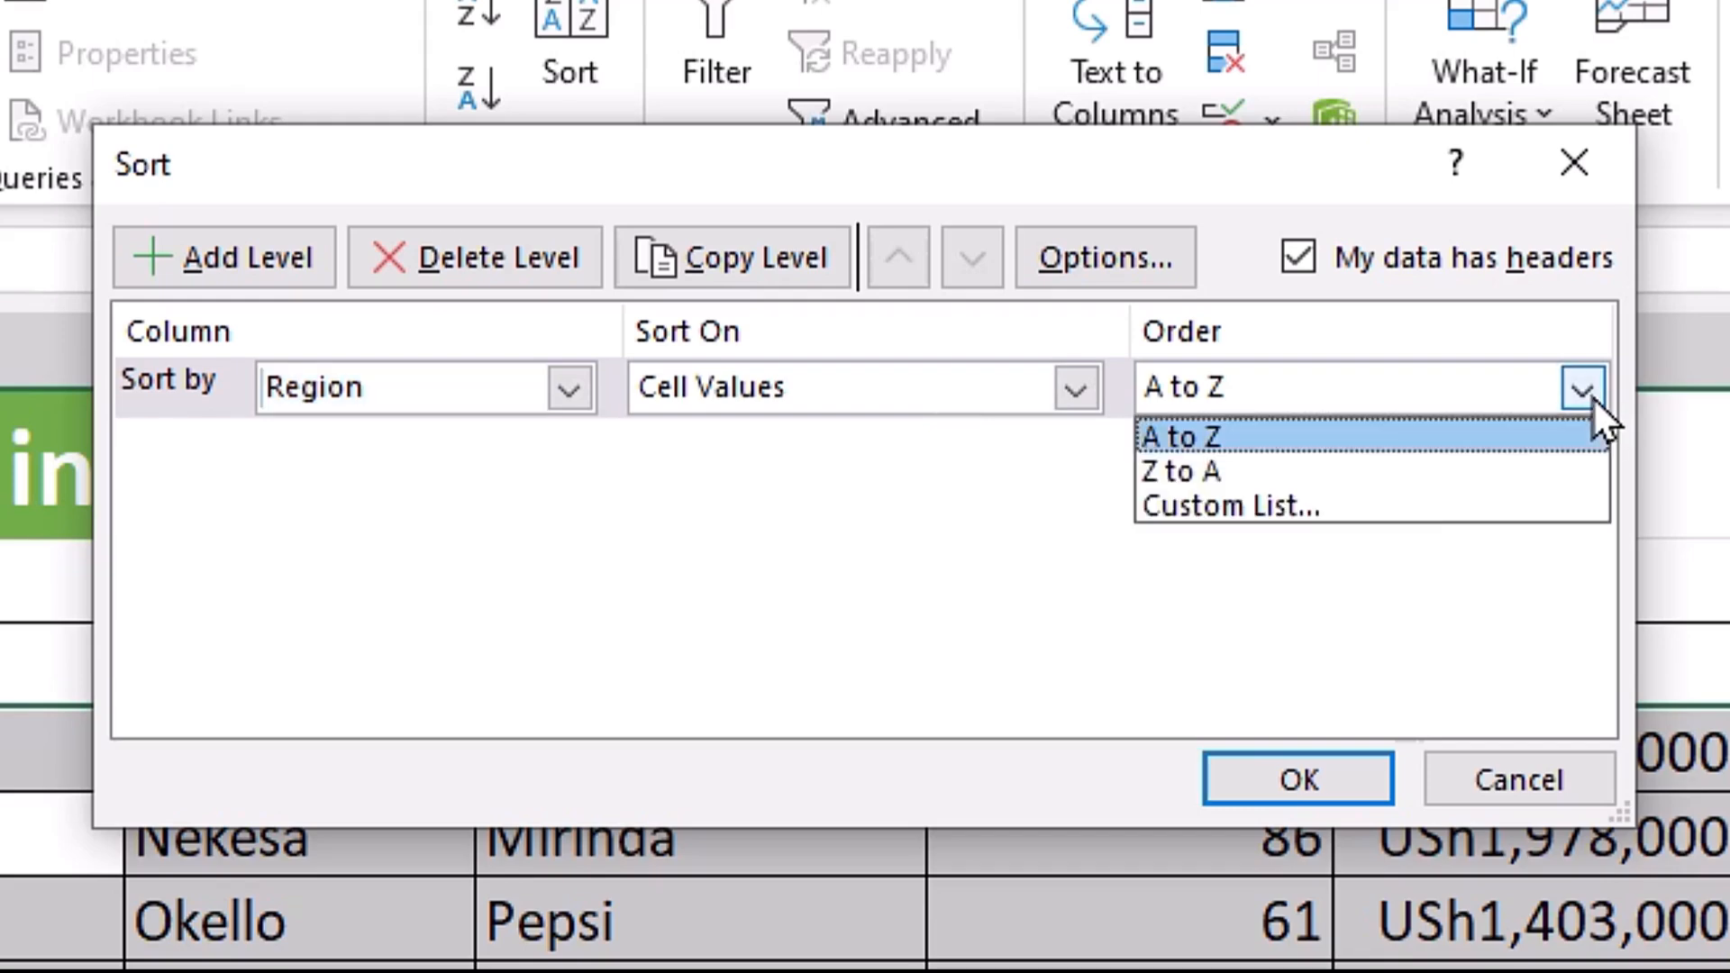
click(1355, 520)
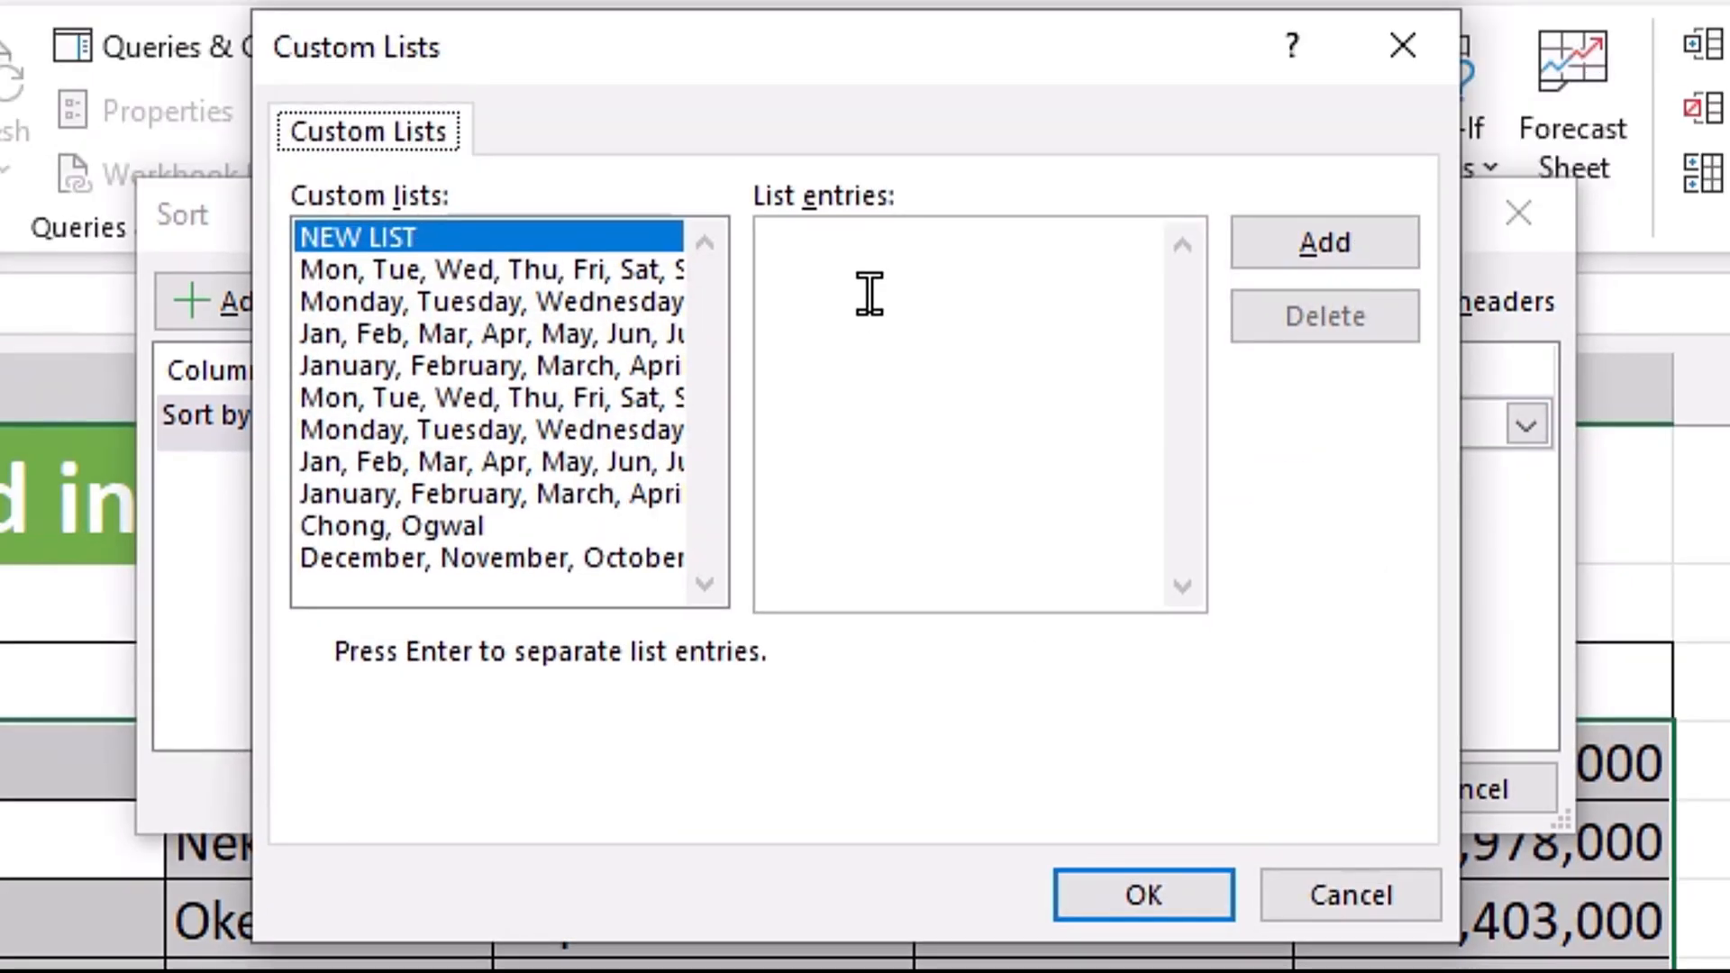
- Add the custom list Northern, Eastern, Western, Central and sort the Pepsi products table by it
click(869, 293)
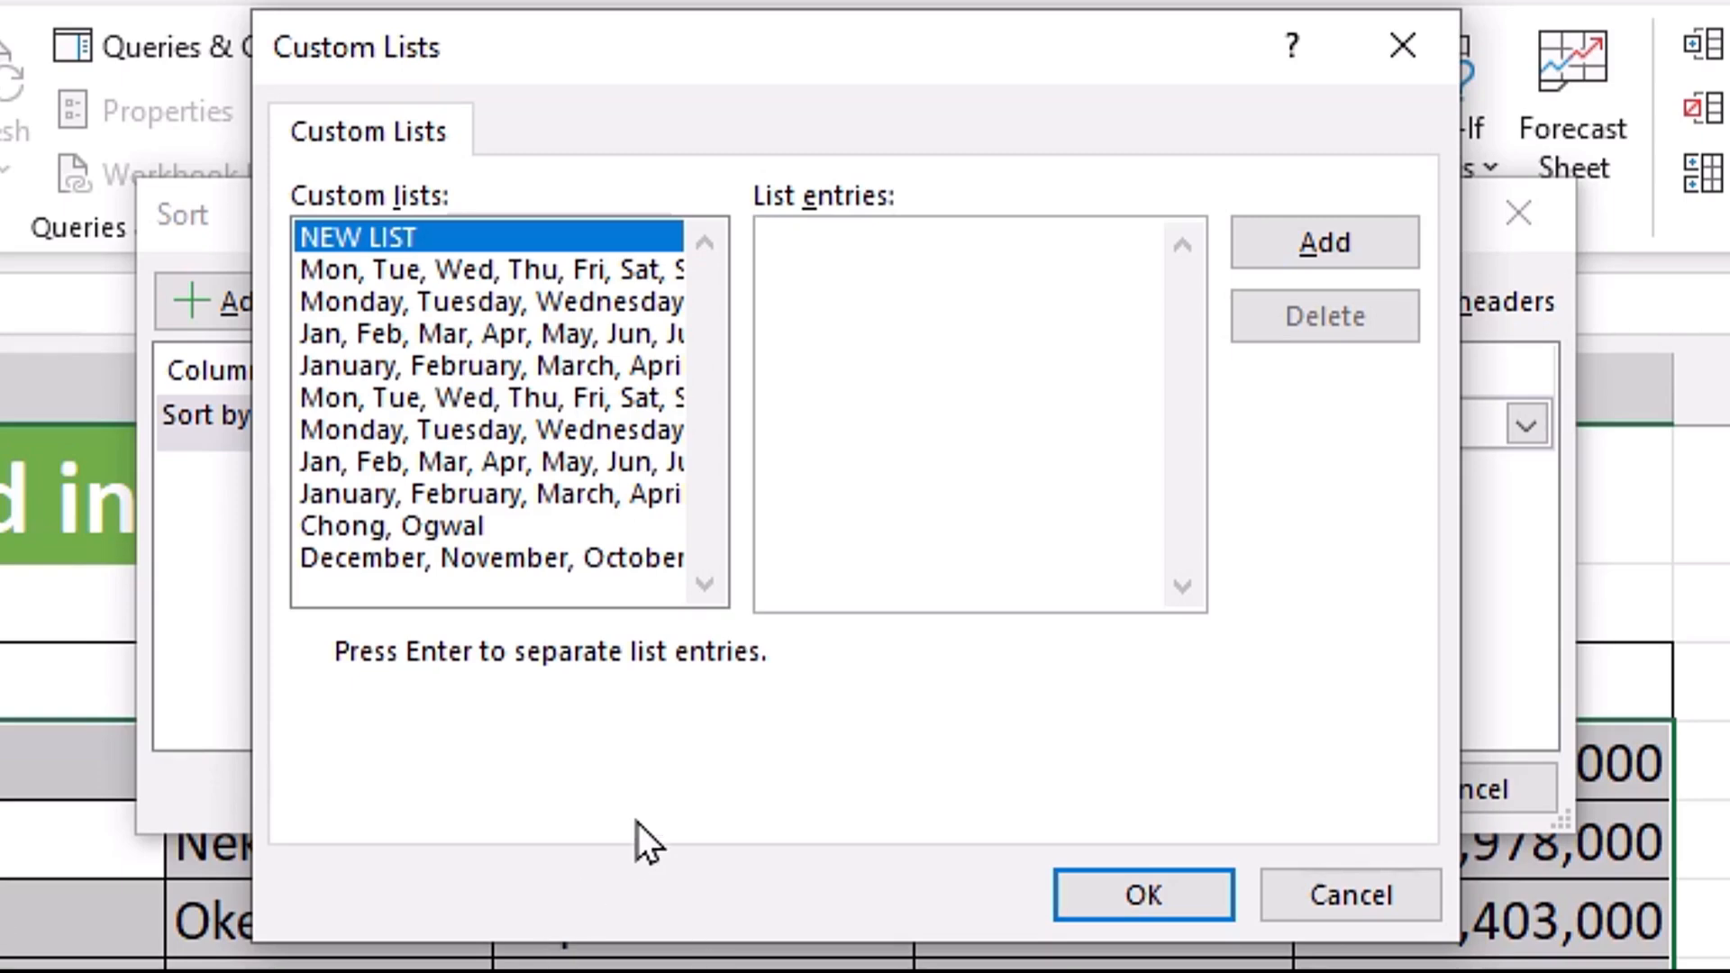
text(Northern,)
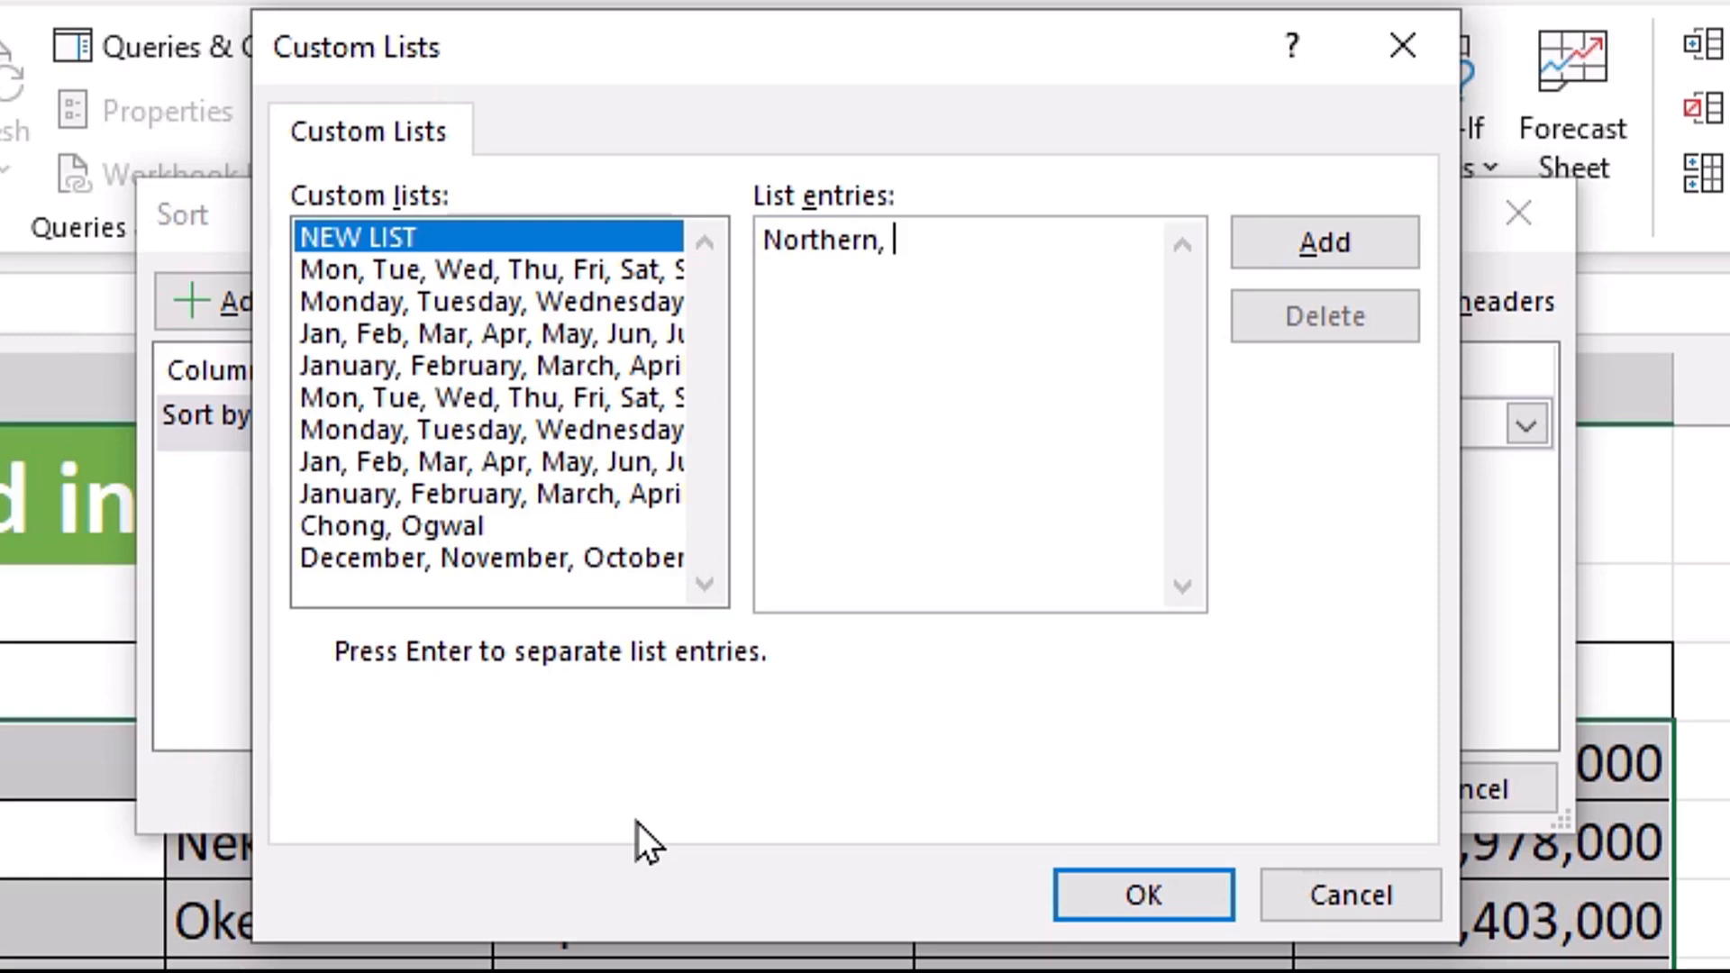
text(Eastern)
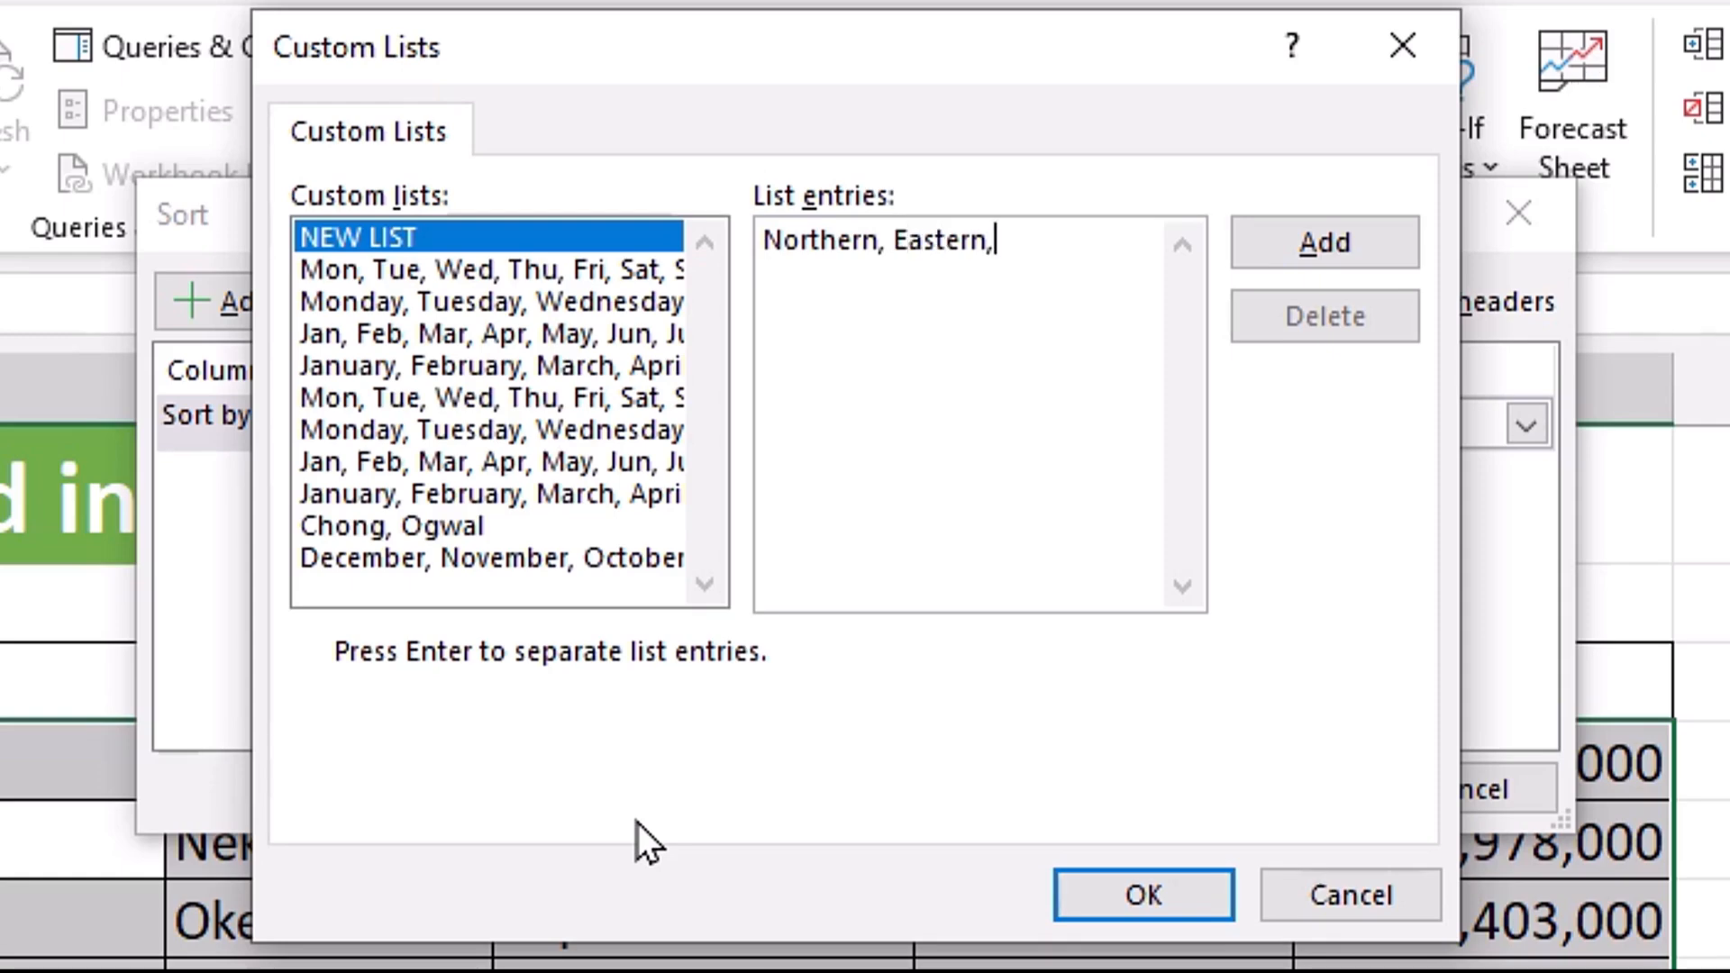
text(, Western,)
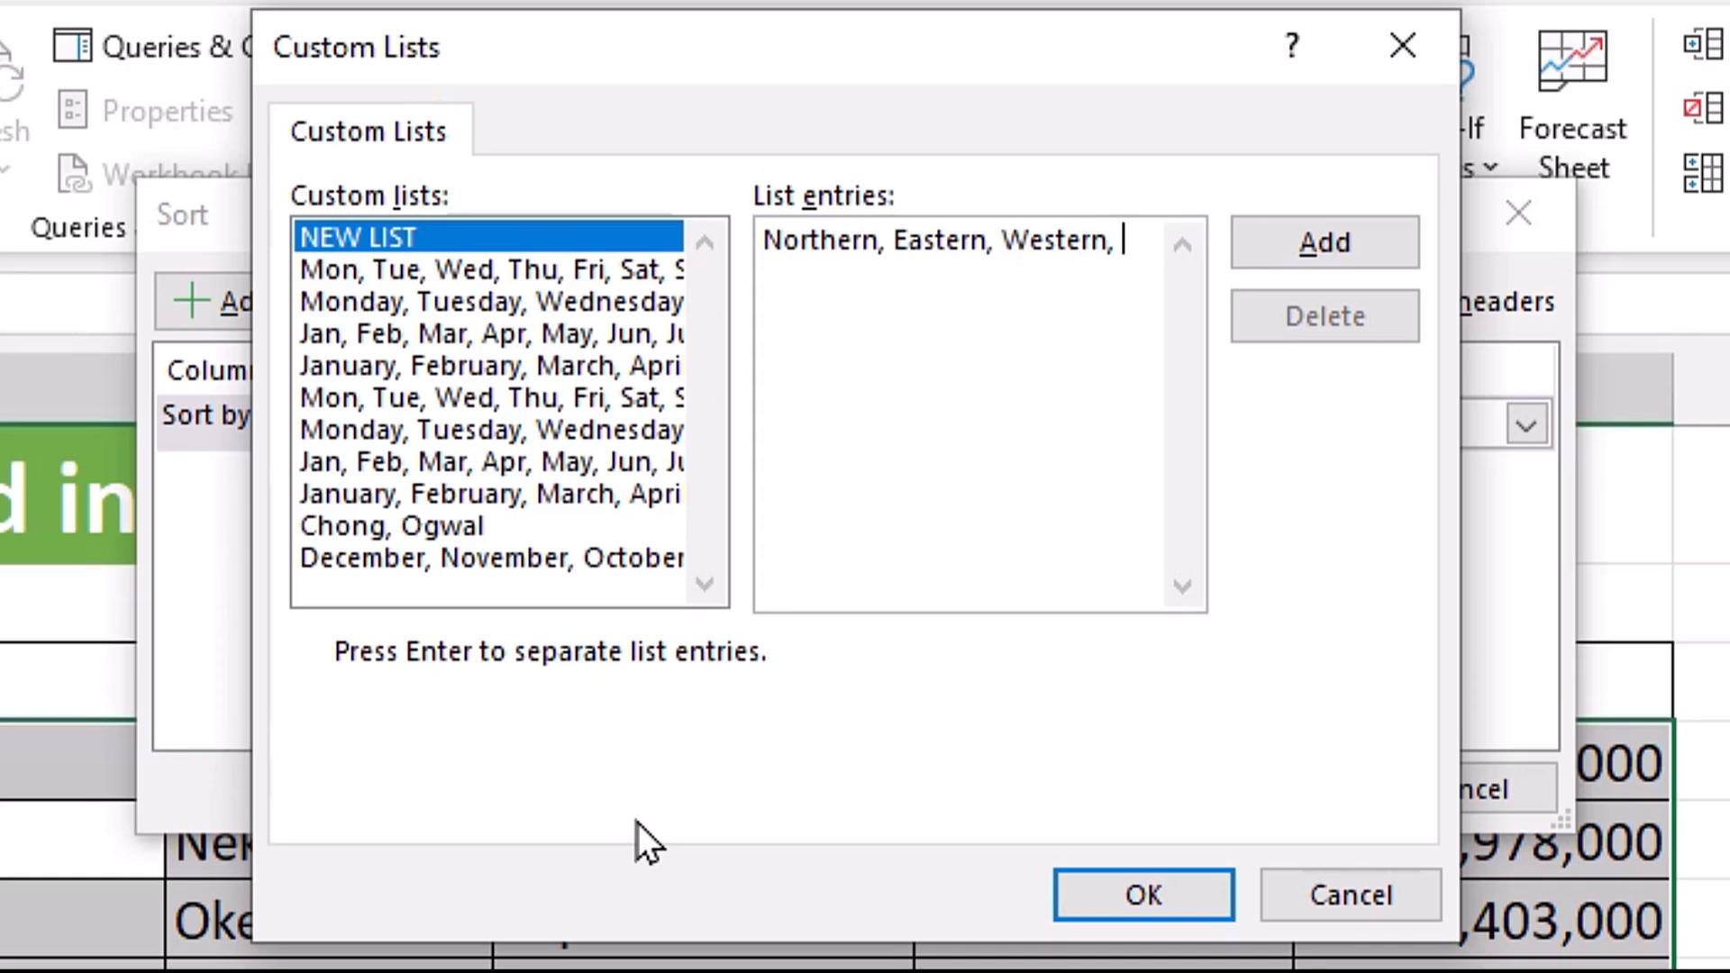
text(ntral)
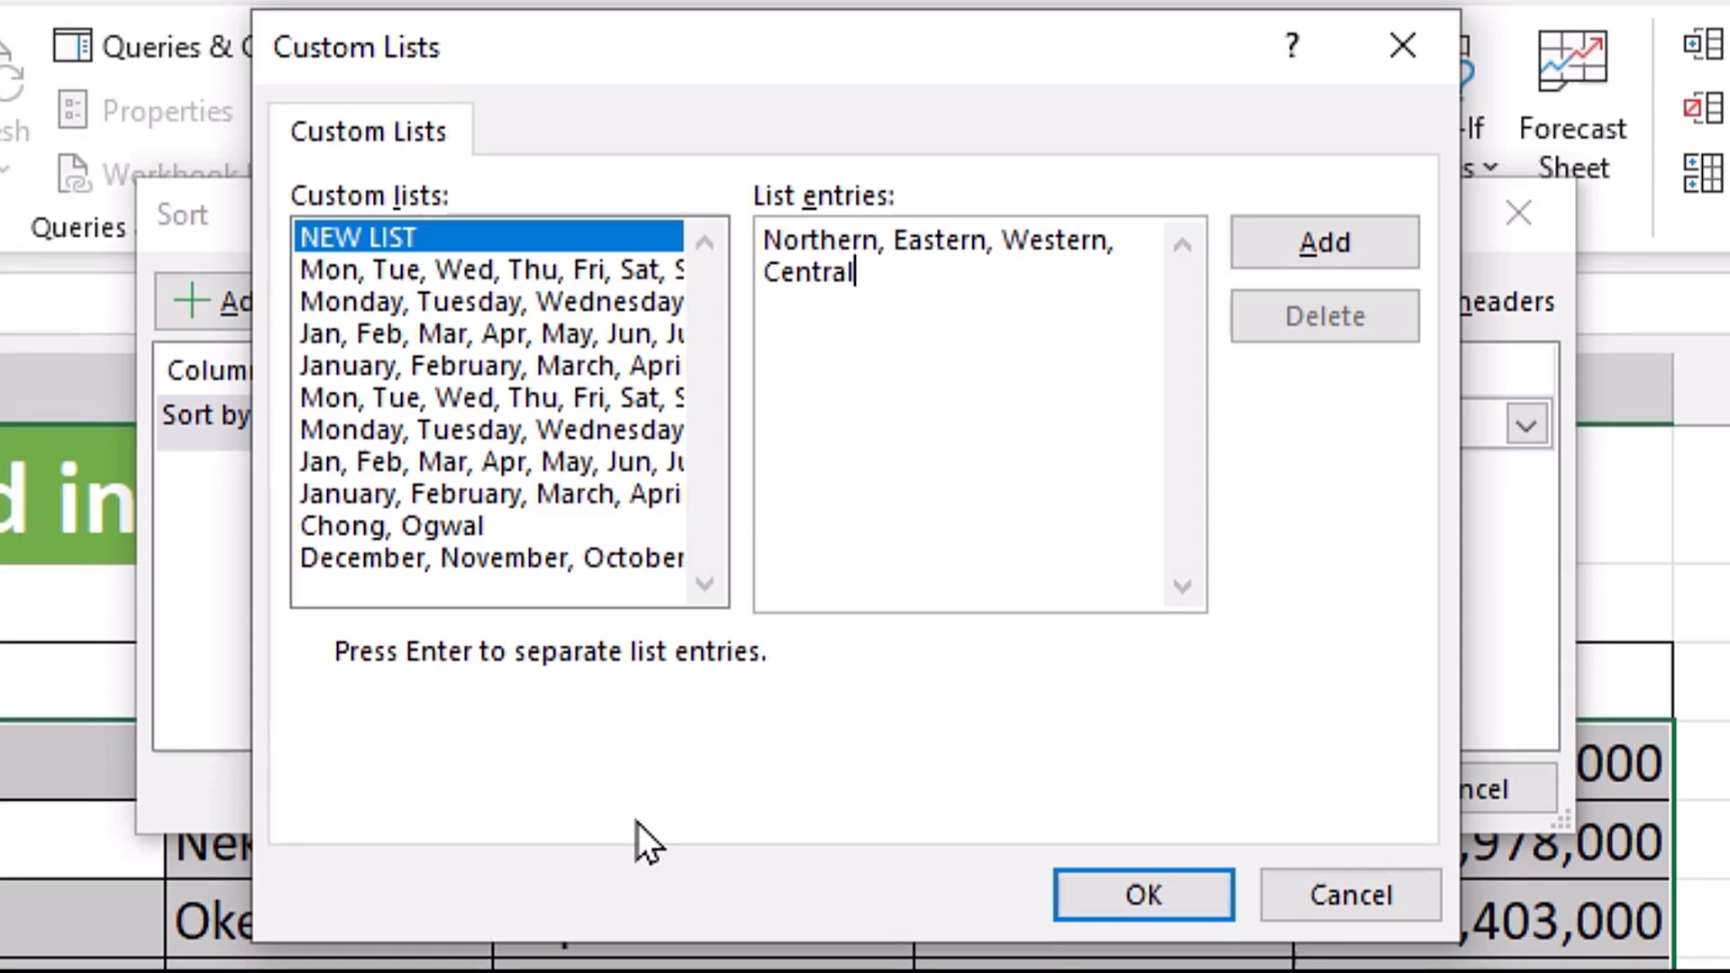
click(1381, 243)
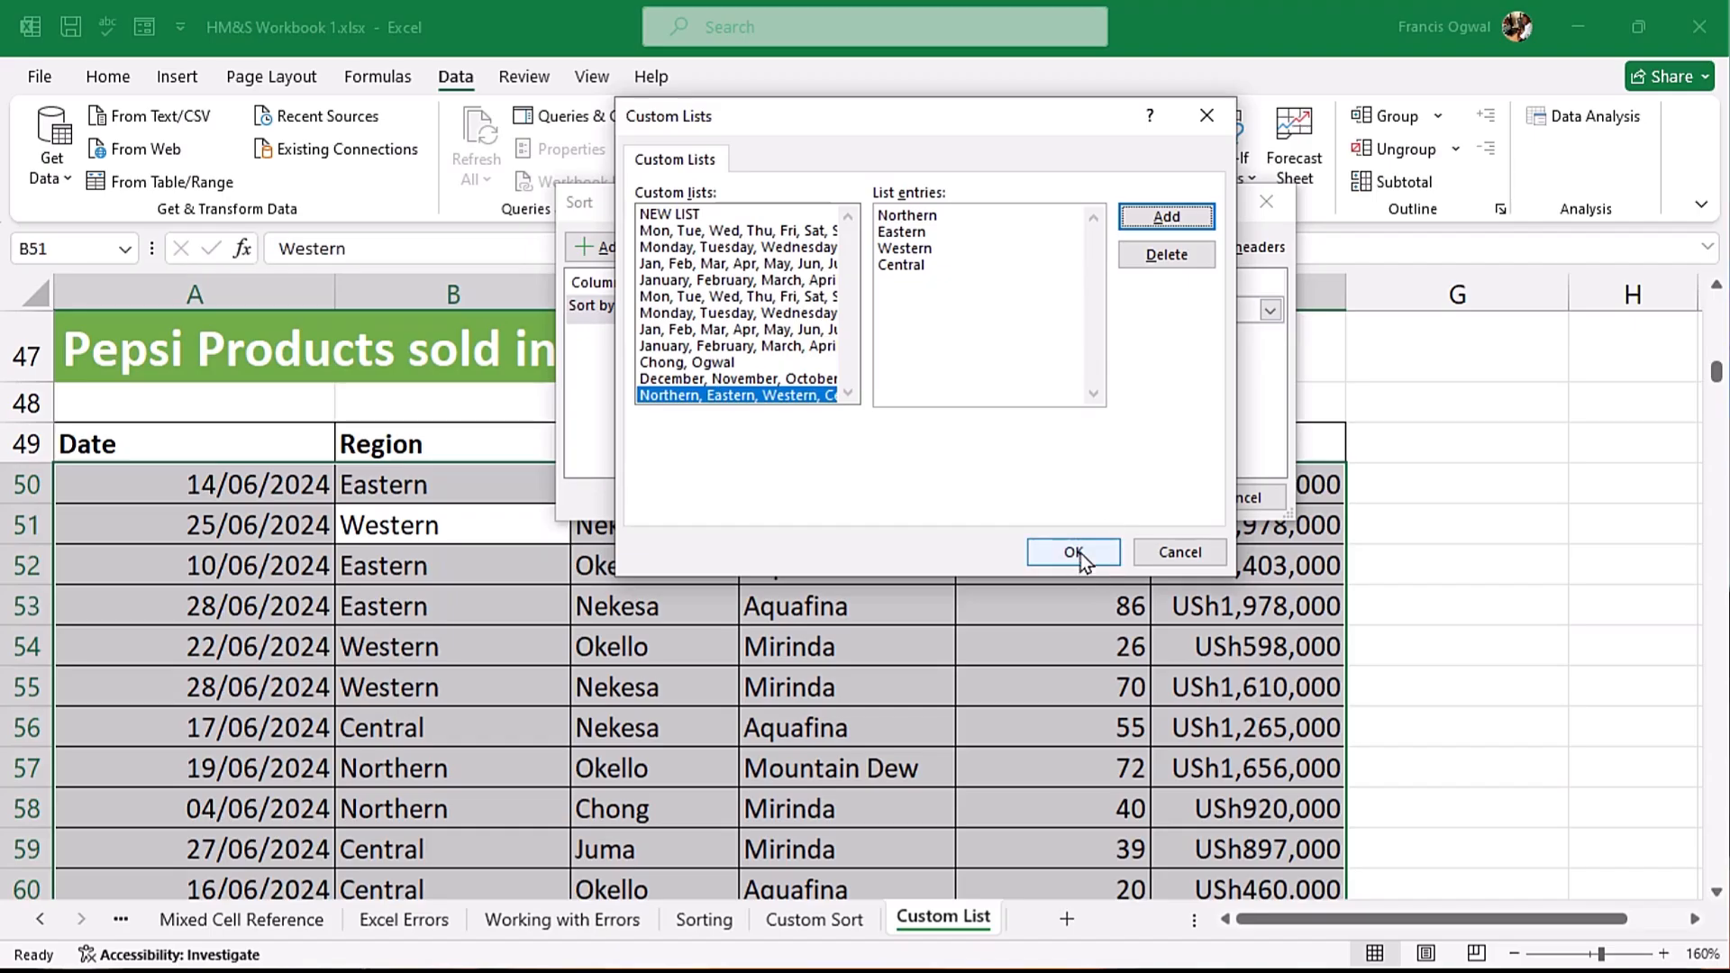
click(1075, 551)
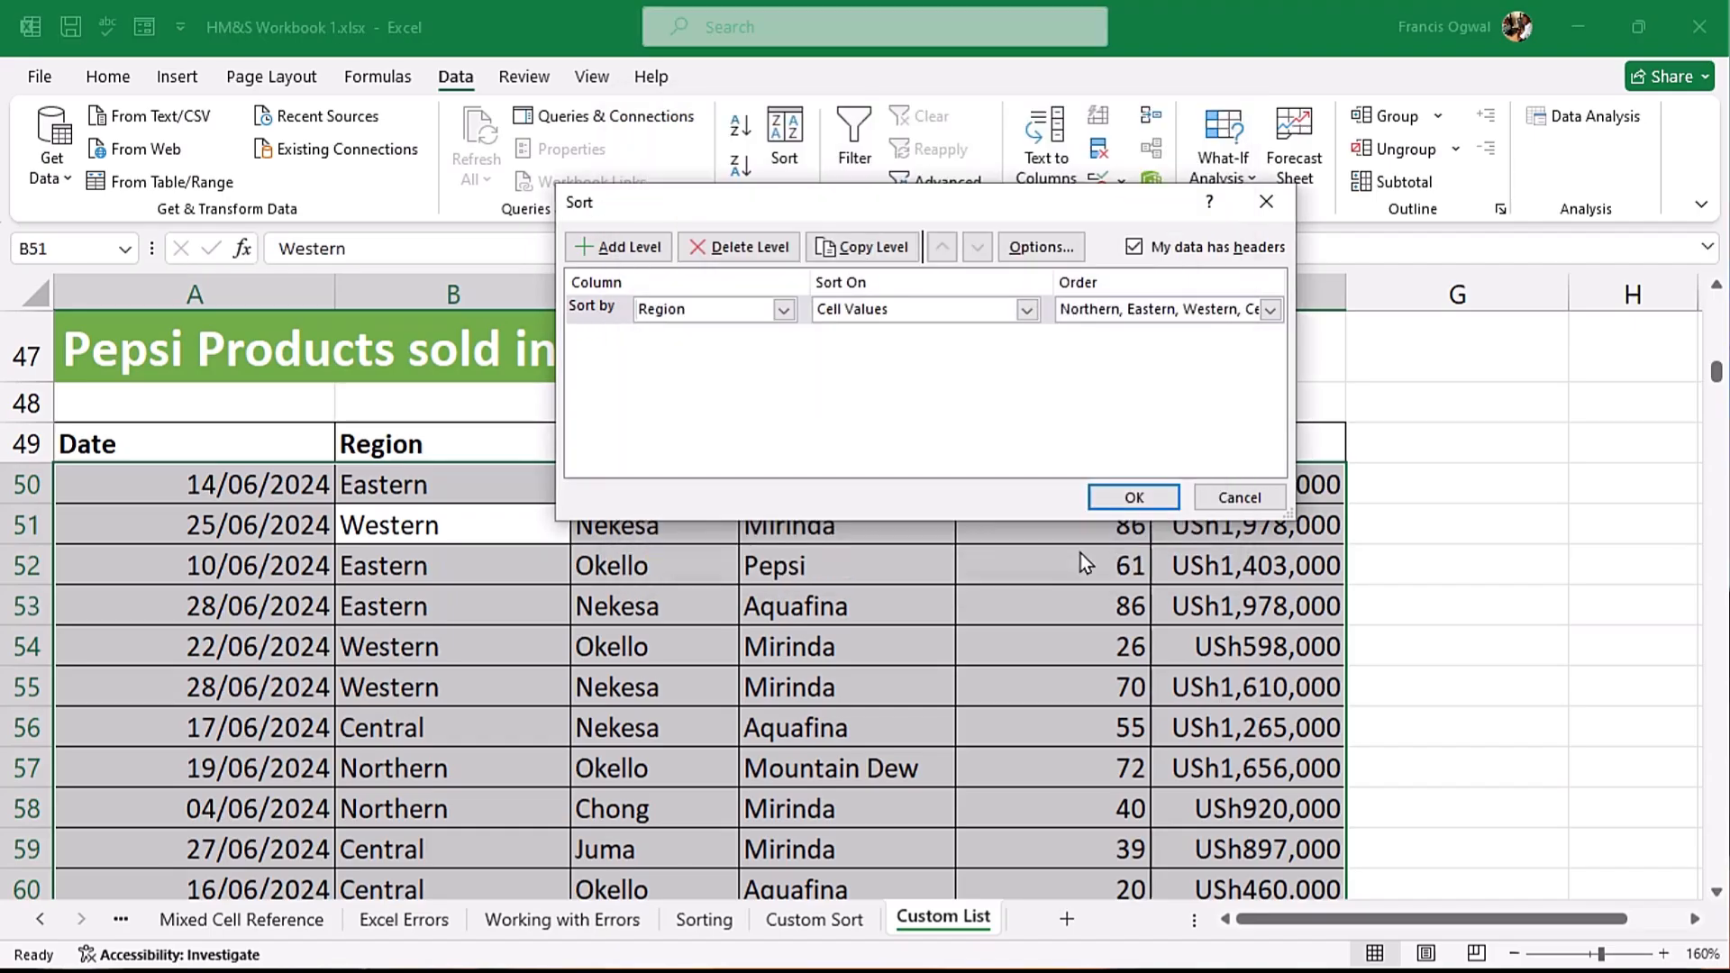
click(1134, 498)
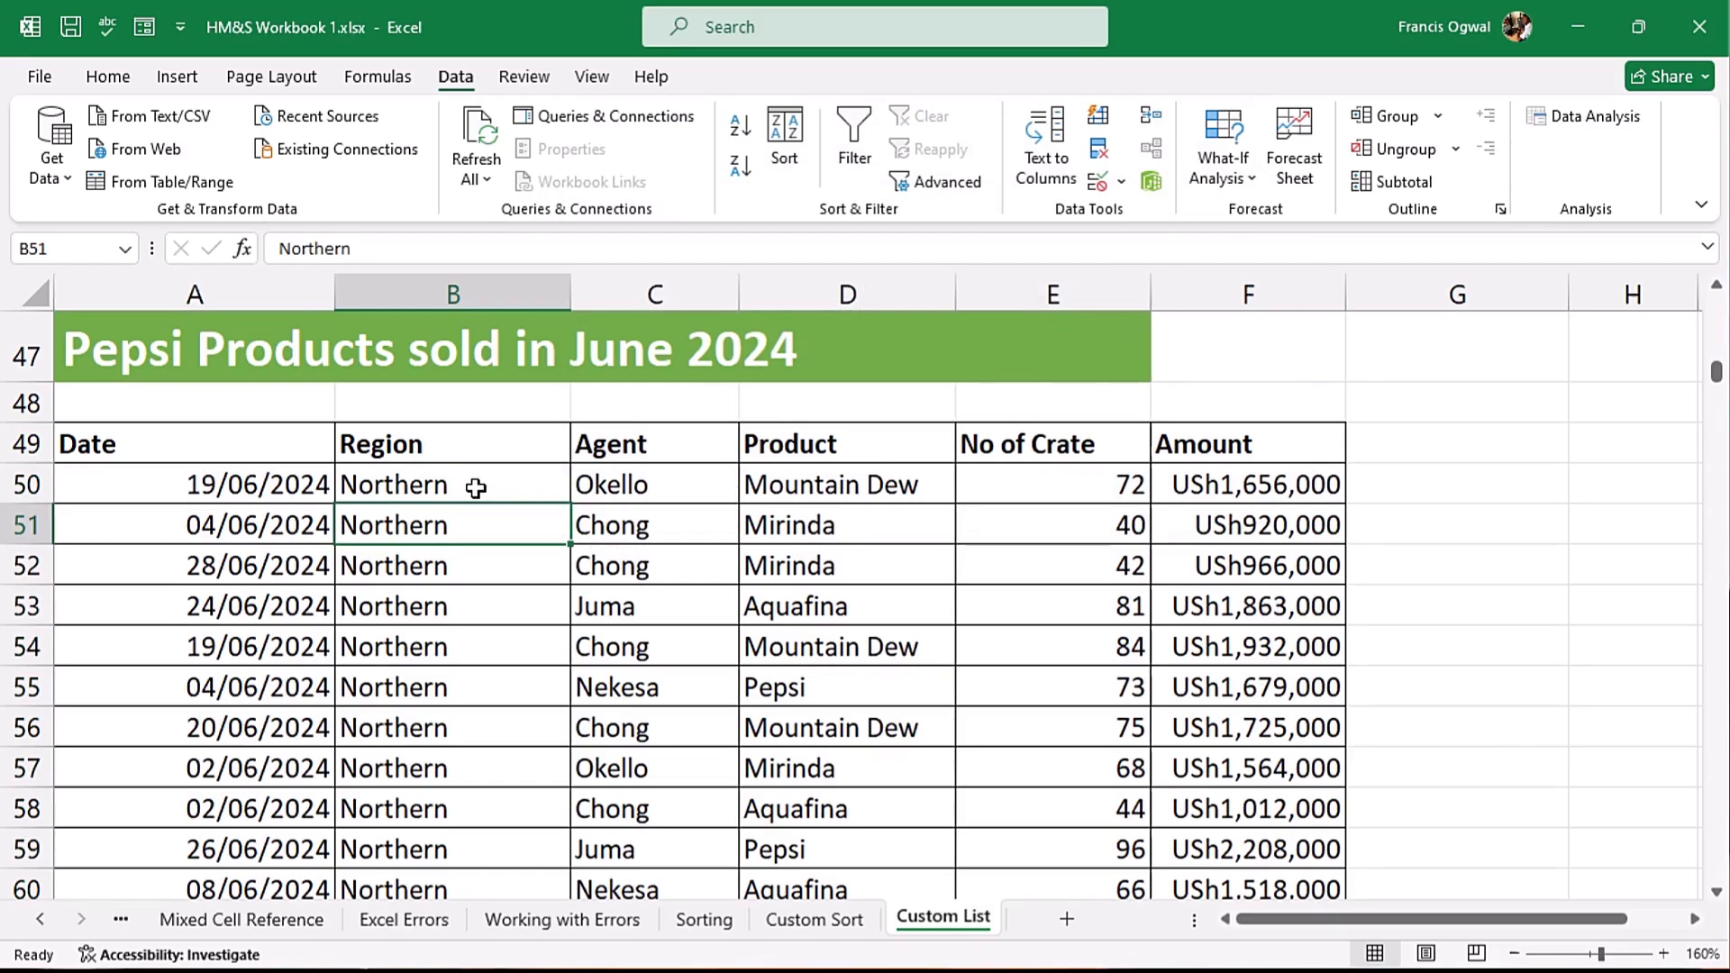
- Examine the order of the regions down the whole sorted Pepsi products table, to the gymnastic results below it
drag(464, 487, 470, 894)
scroll(552, 598, down, 17)
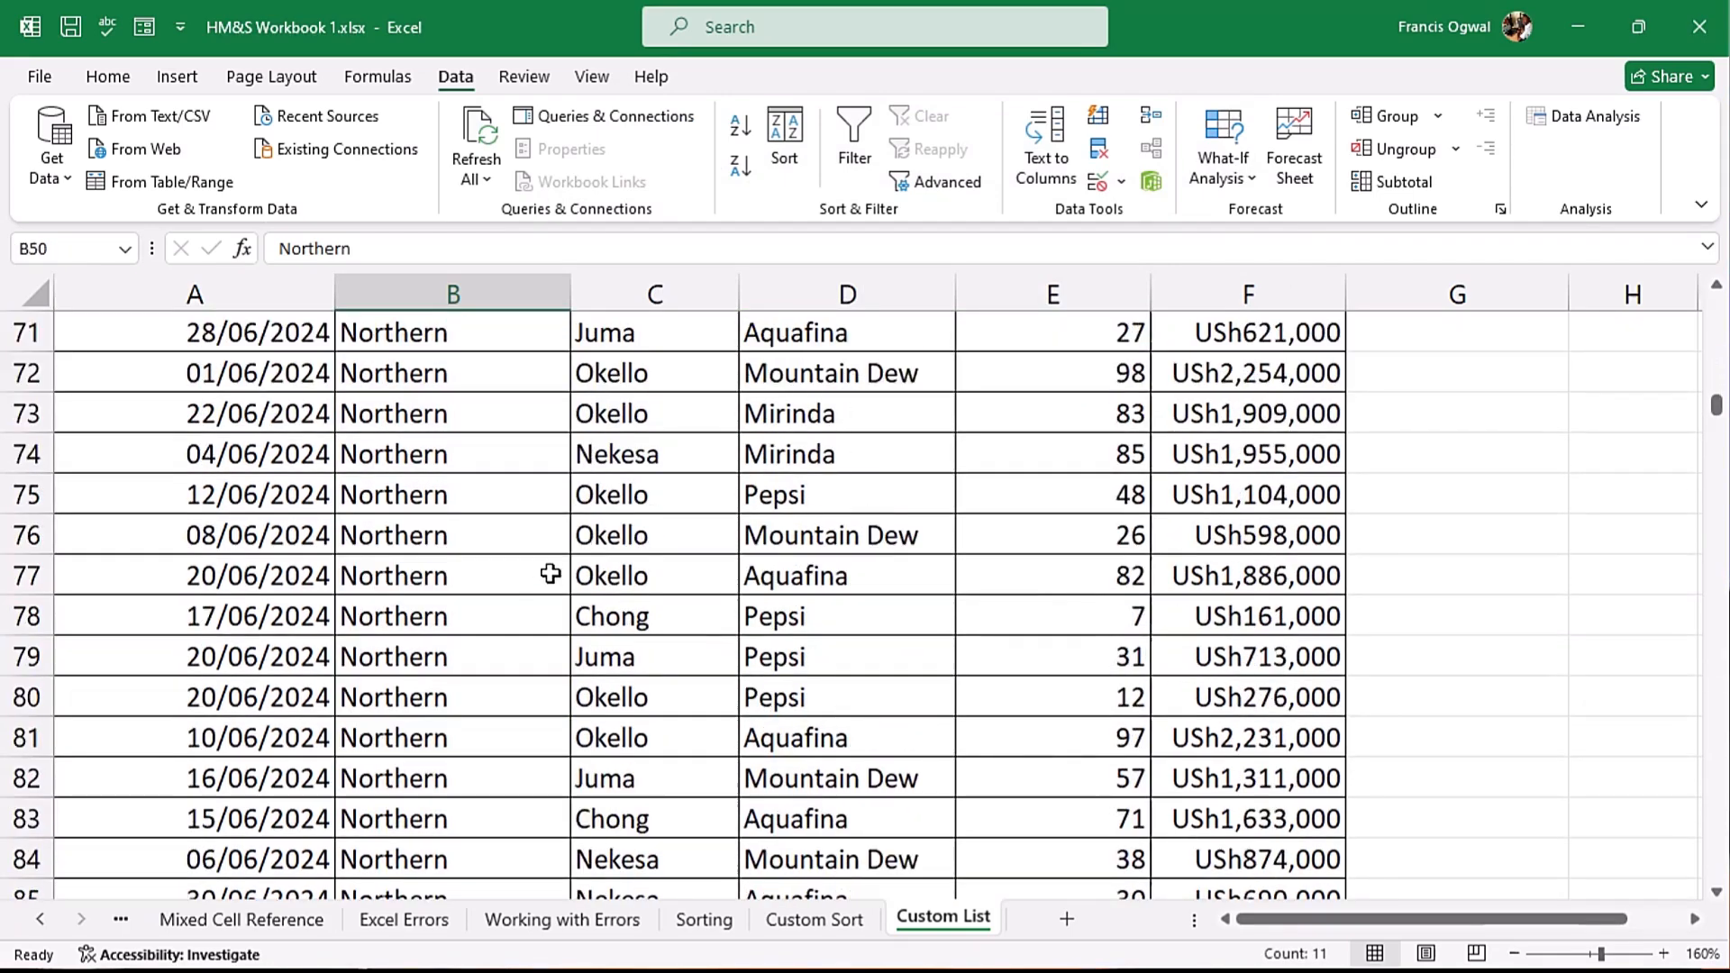
scroll(542, 580, down, 16)
scroll(532, 586, up, 6)
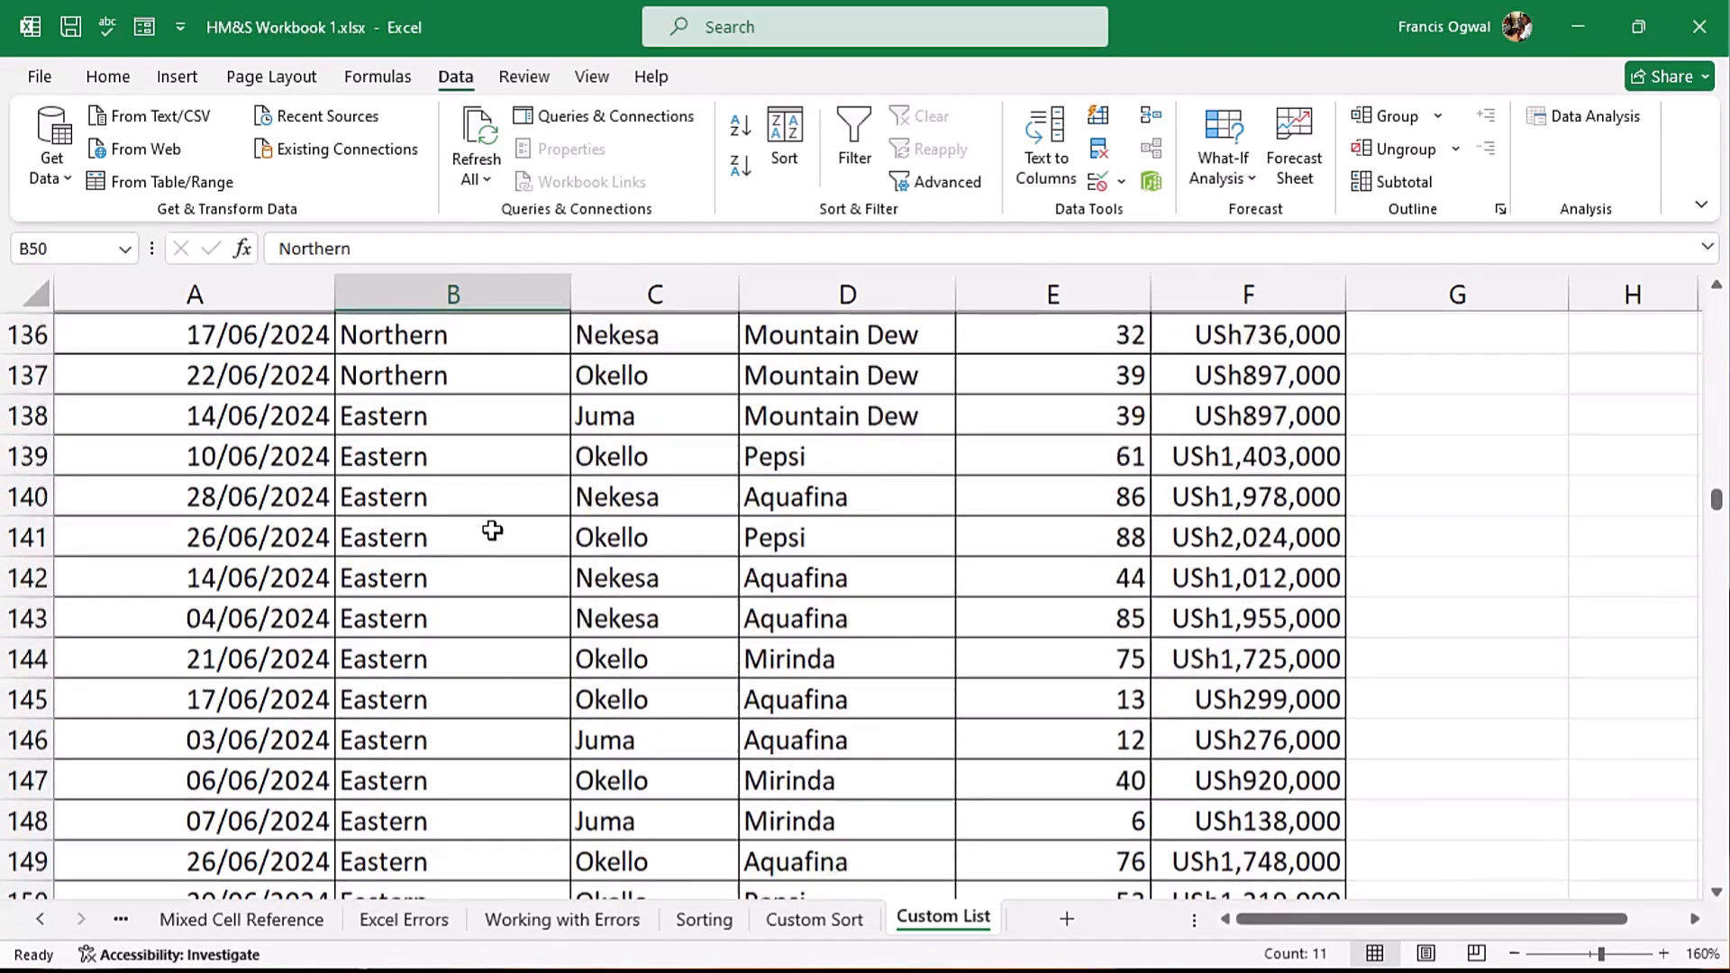
scroll(513, 721, down, 20)
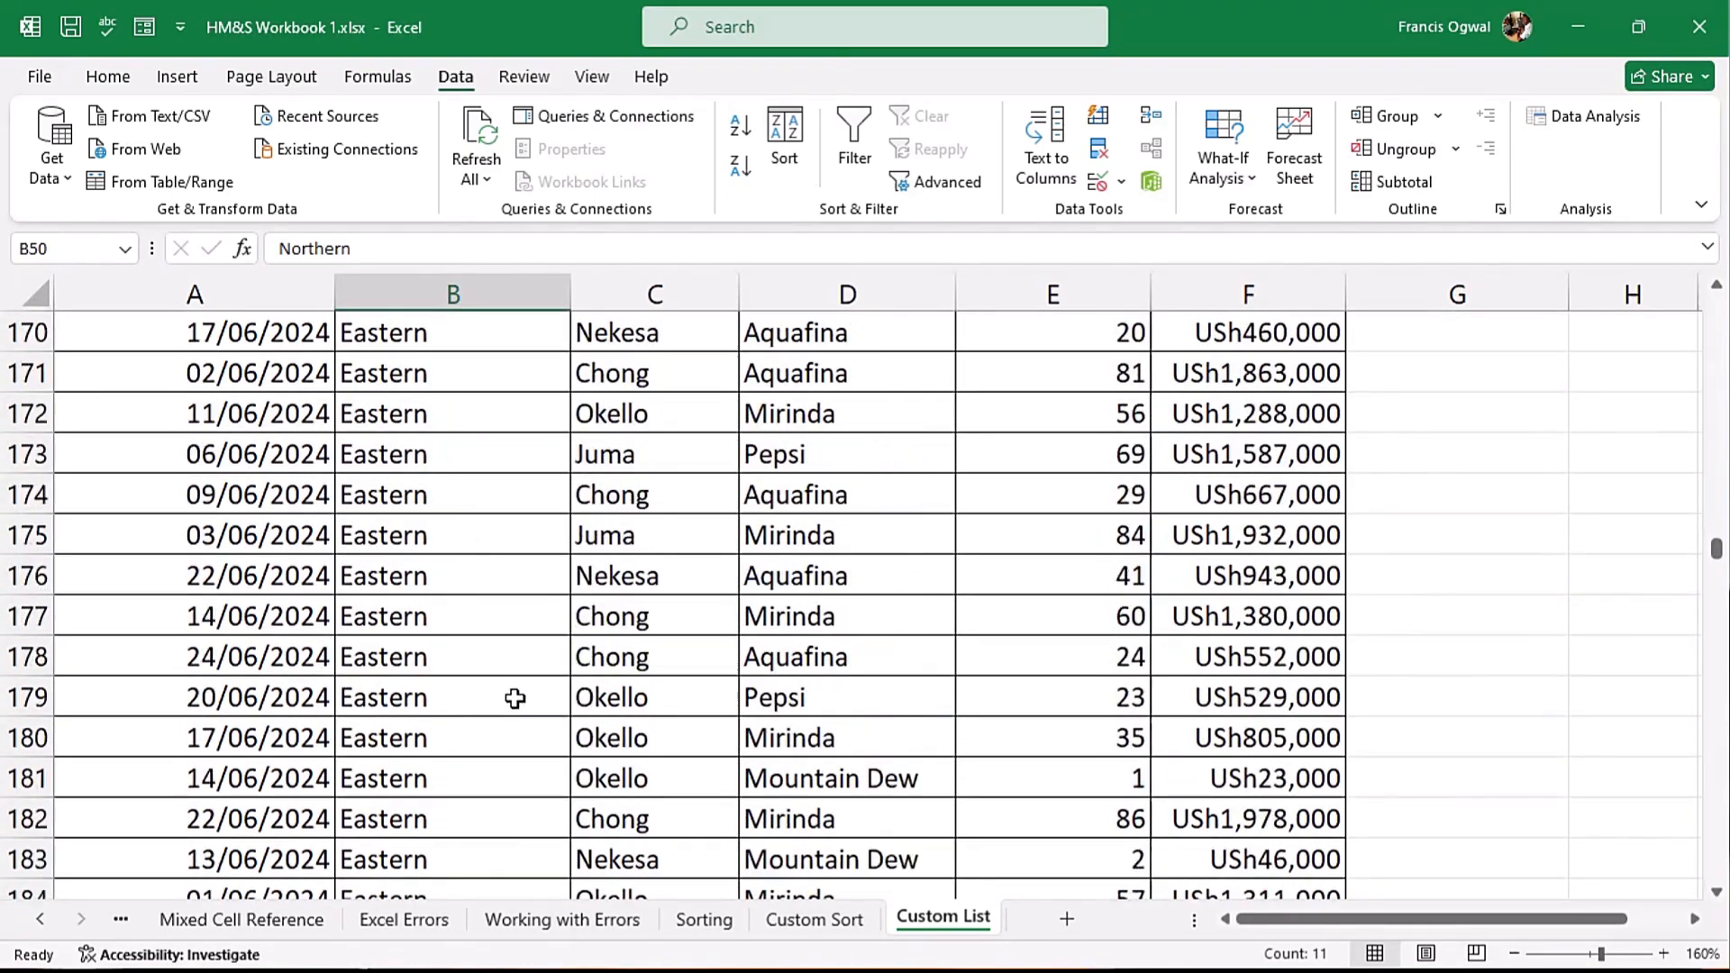
scroll(514, 696, down, 9)
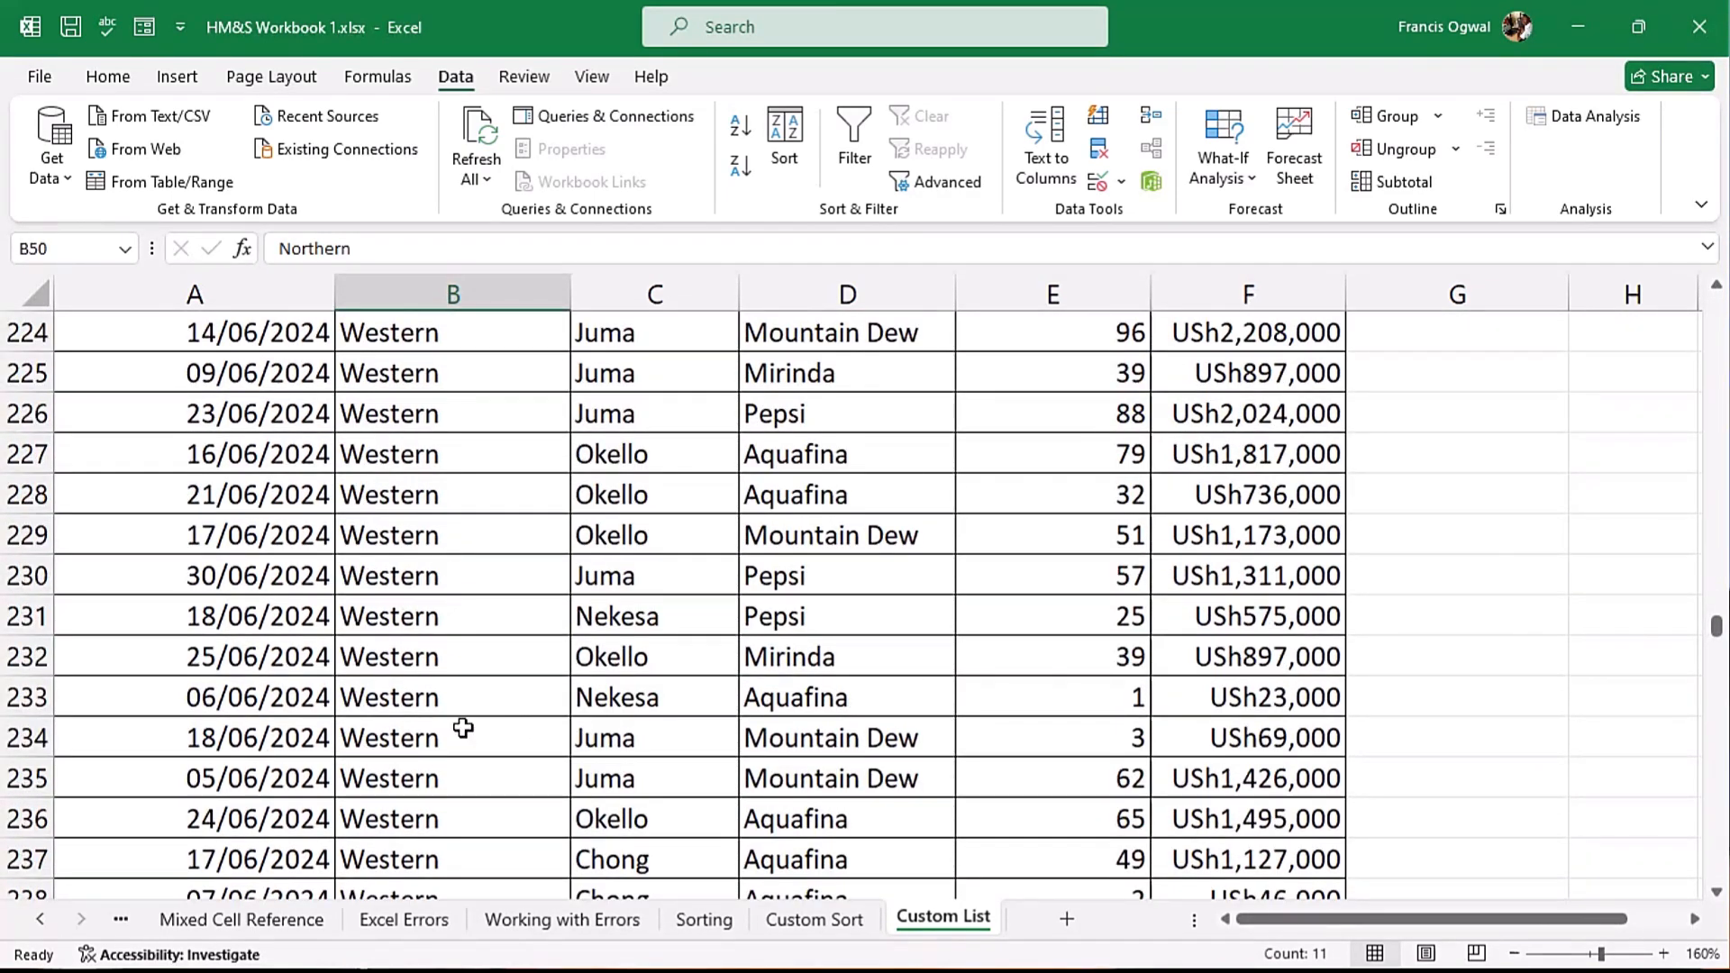
scroll(460, 703, down, 1)
scroll(460, 696, down, 20)
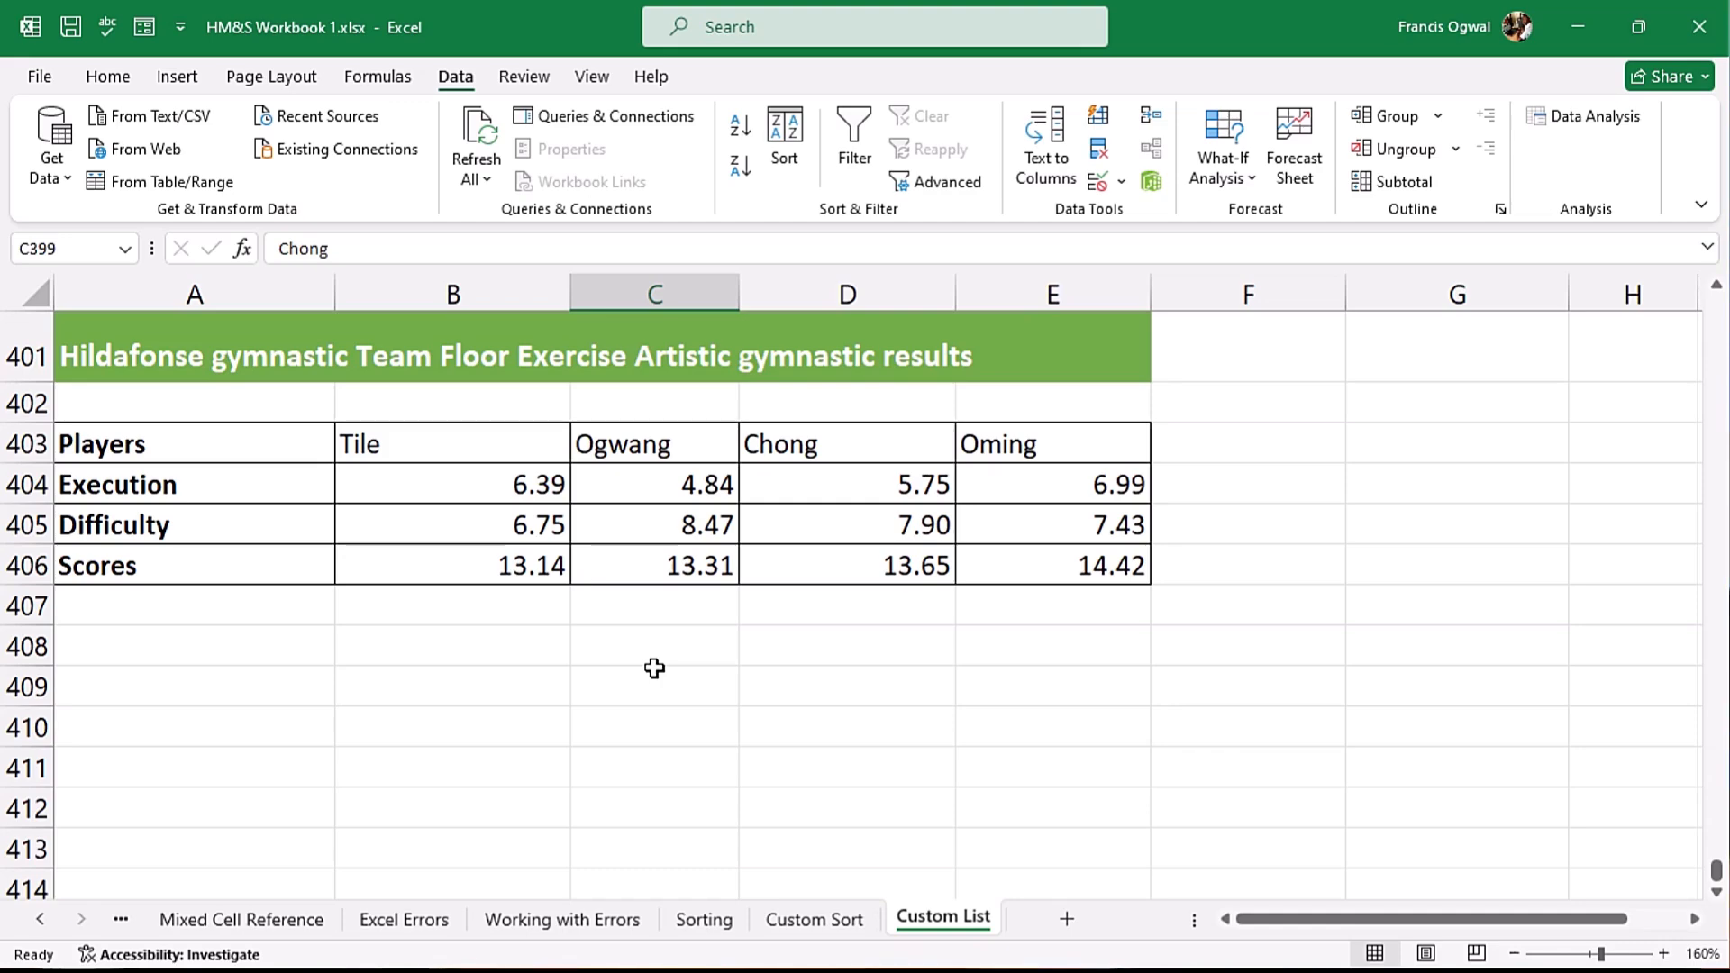
- Start a custom sort of B403:E406 in the gymnastic results table, without headers and oriented left to right
drag(309, 452, 1018, 566)
drag(379, 444, 1014, 570)
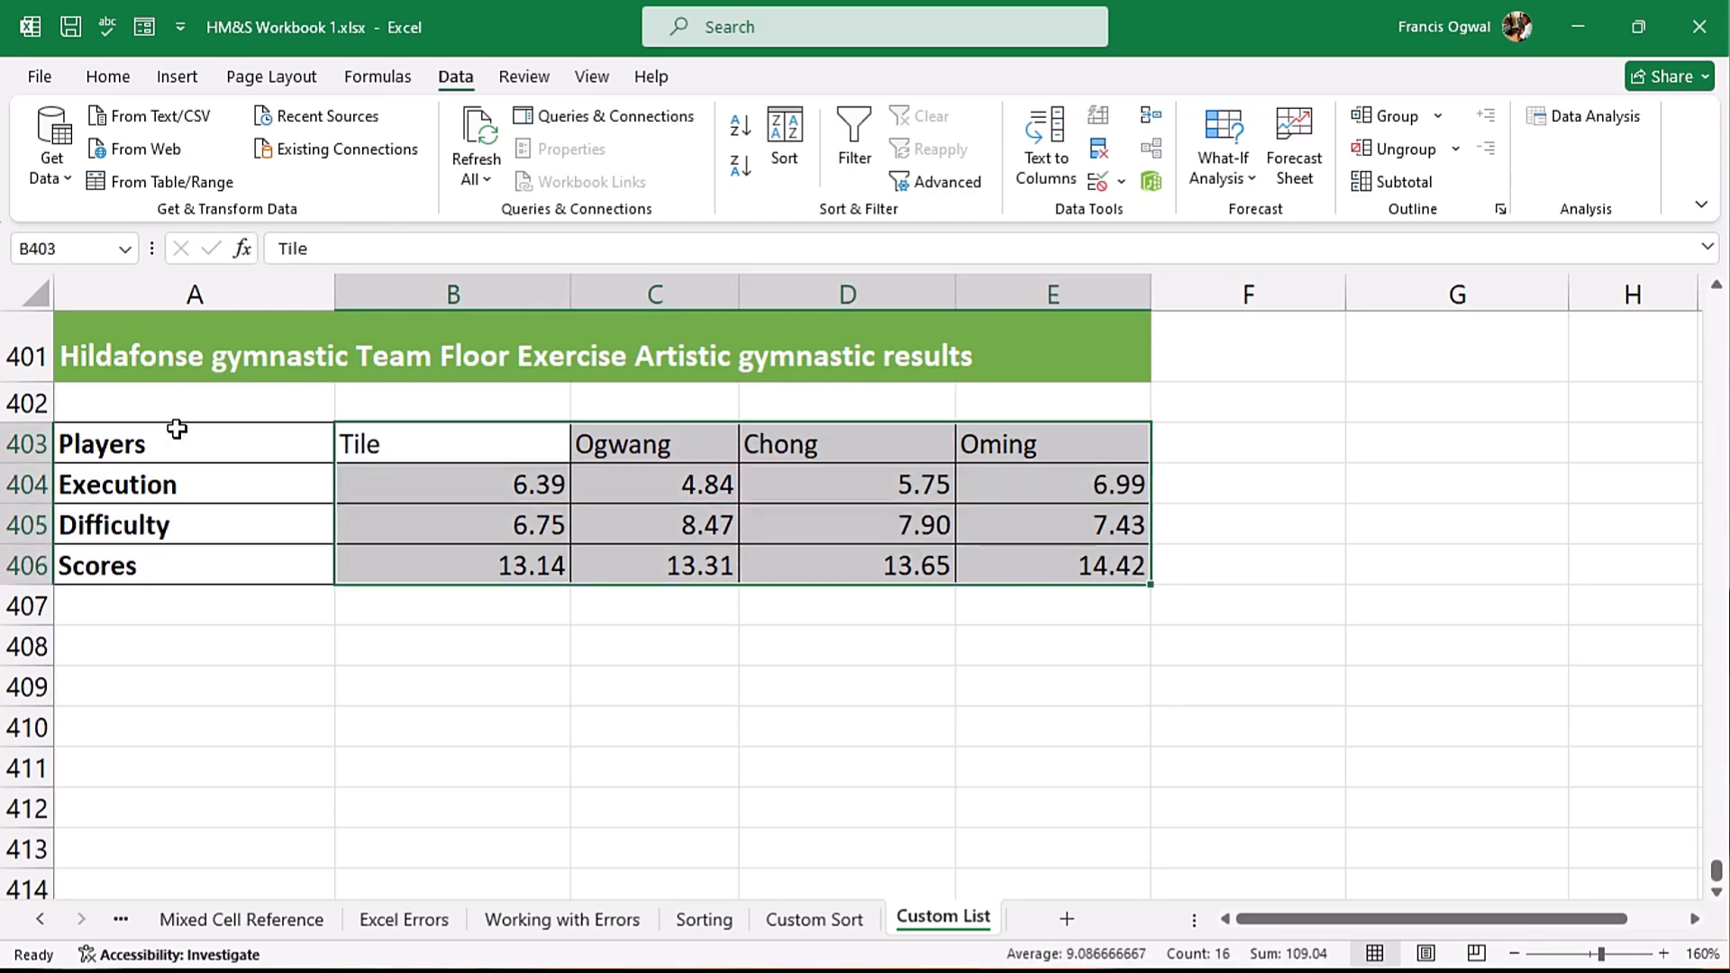
right_click(470, 448)
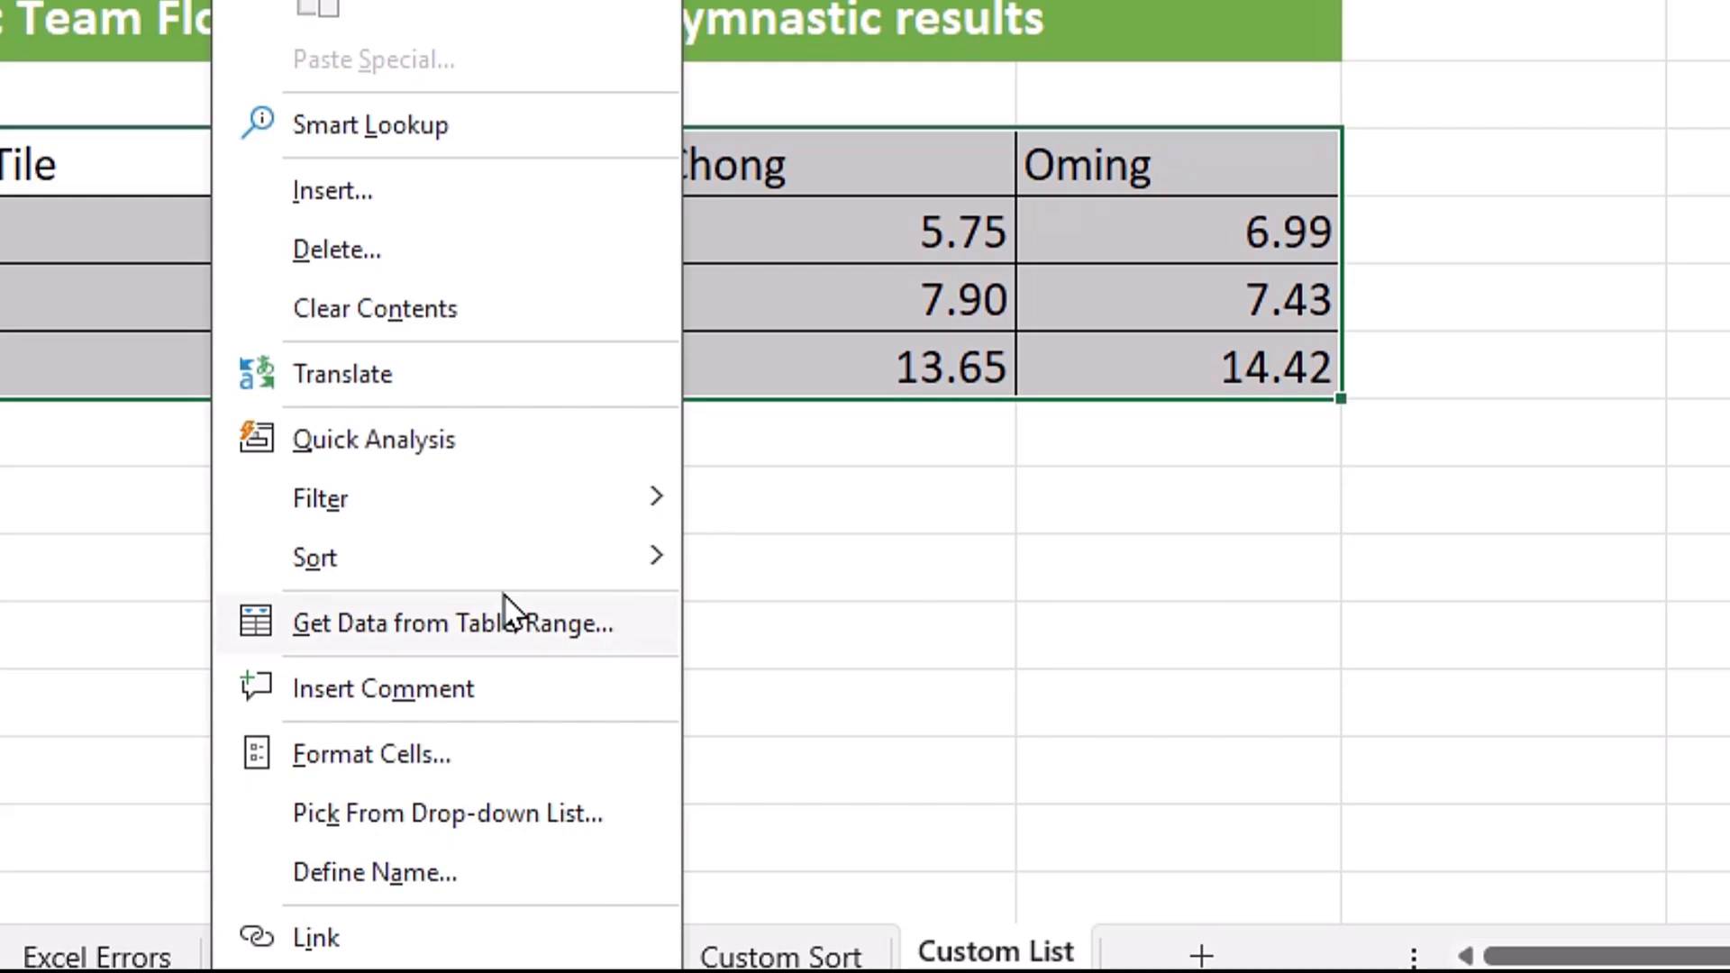
mouse_move(618, 689)
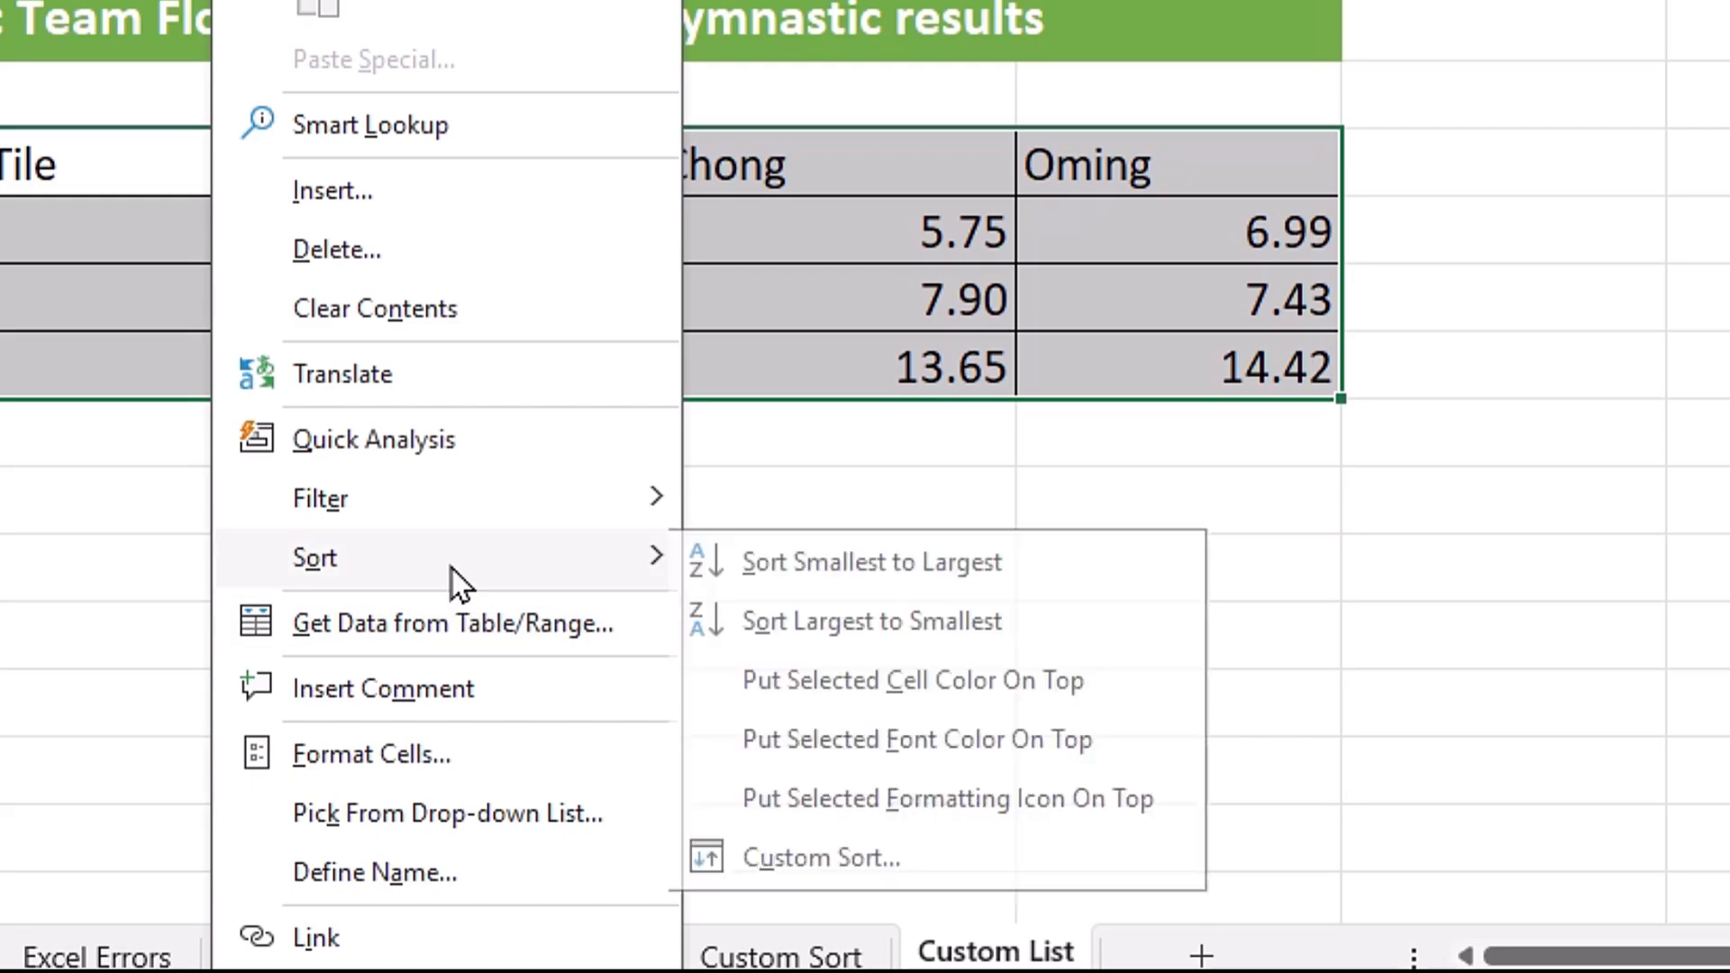
click(905, 863)
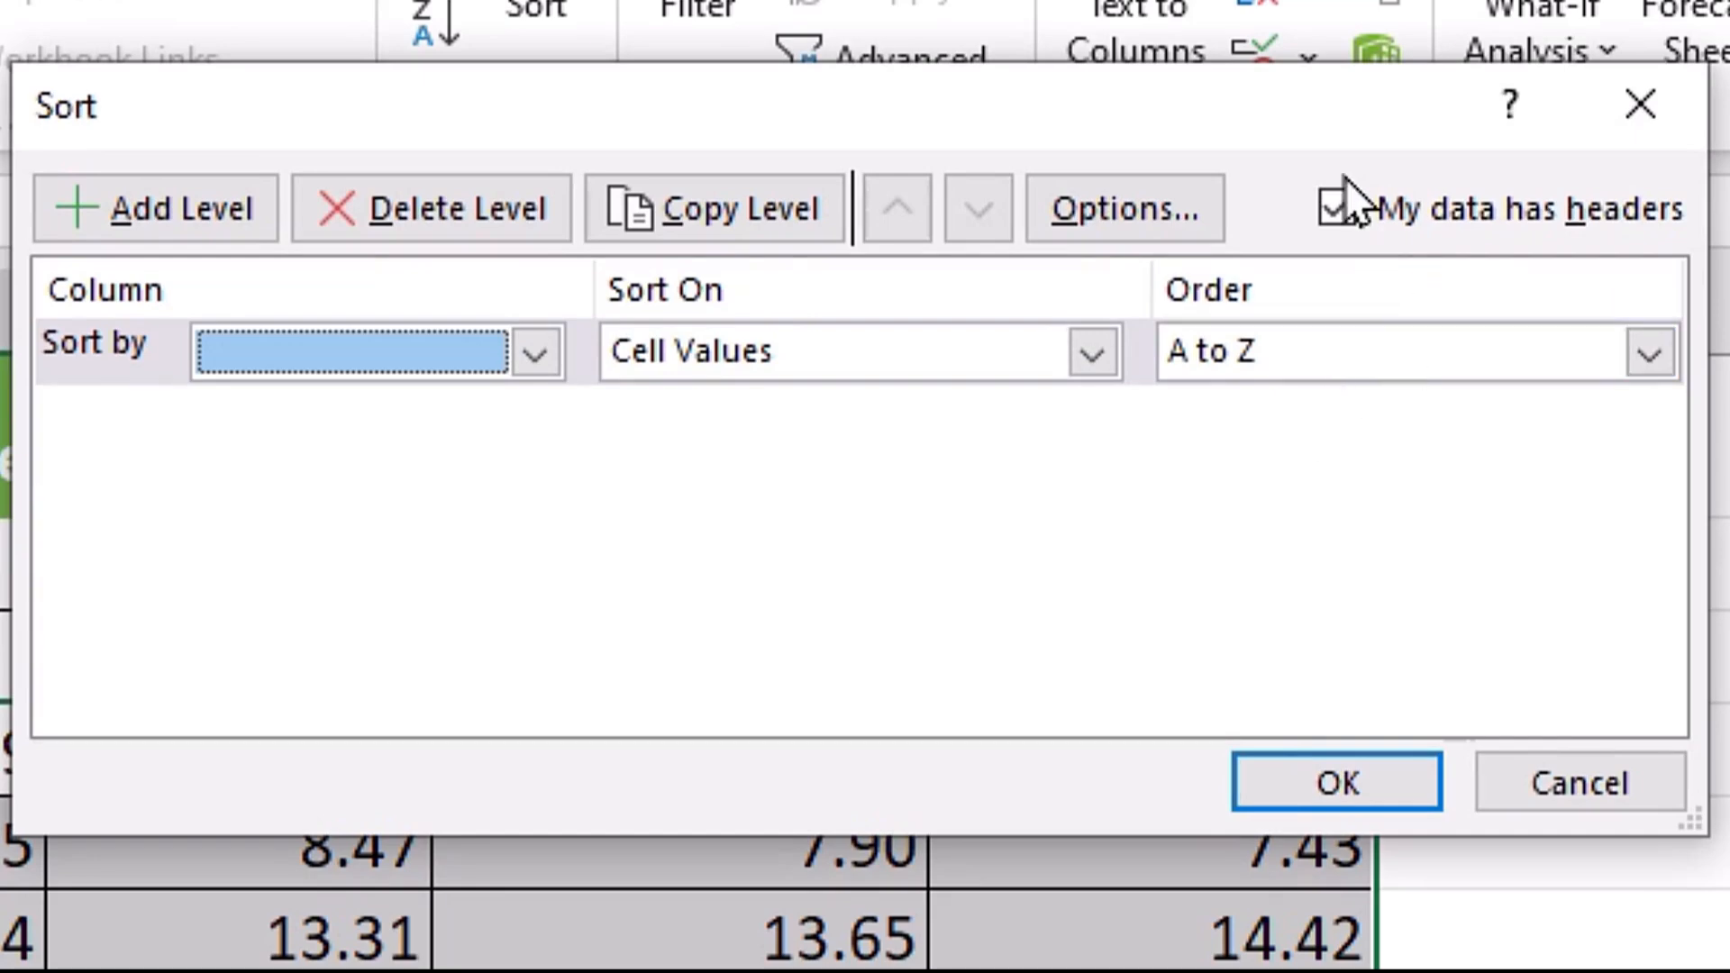
click(1339, 213)
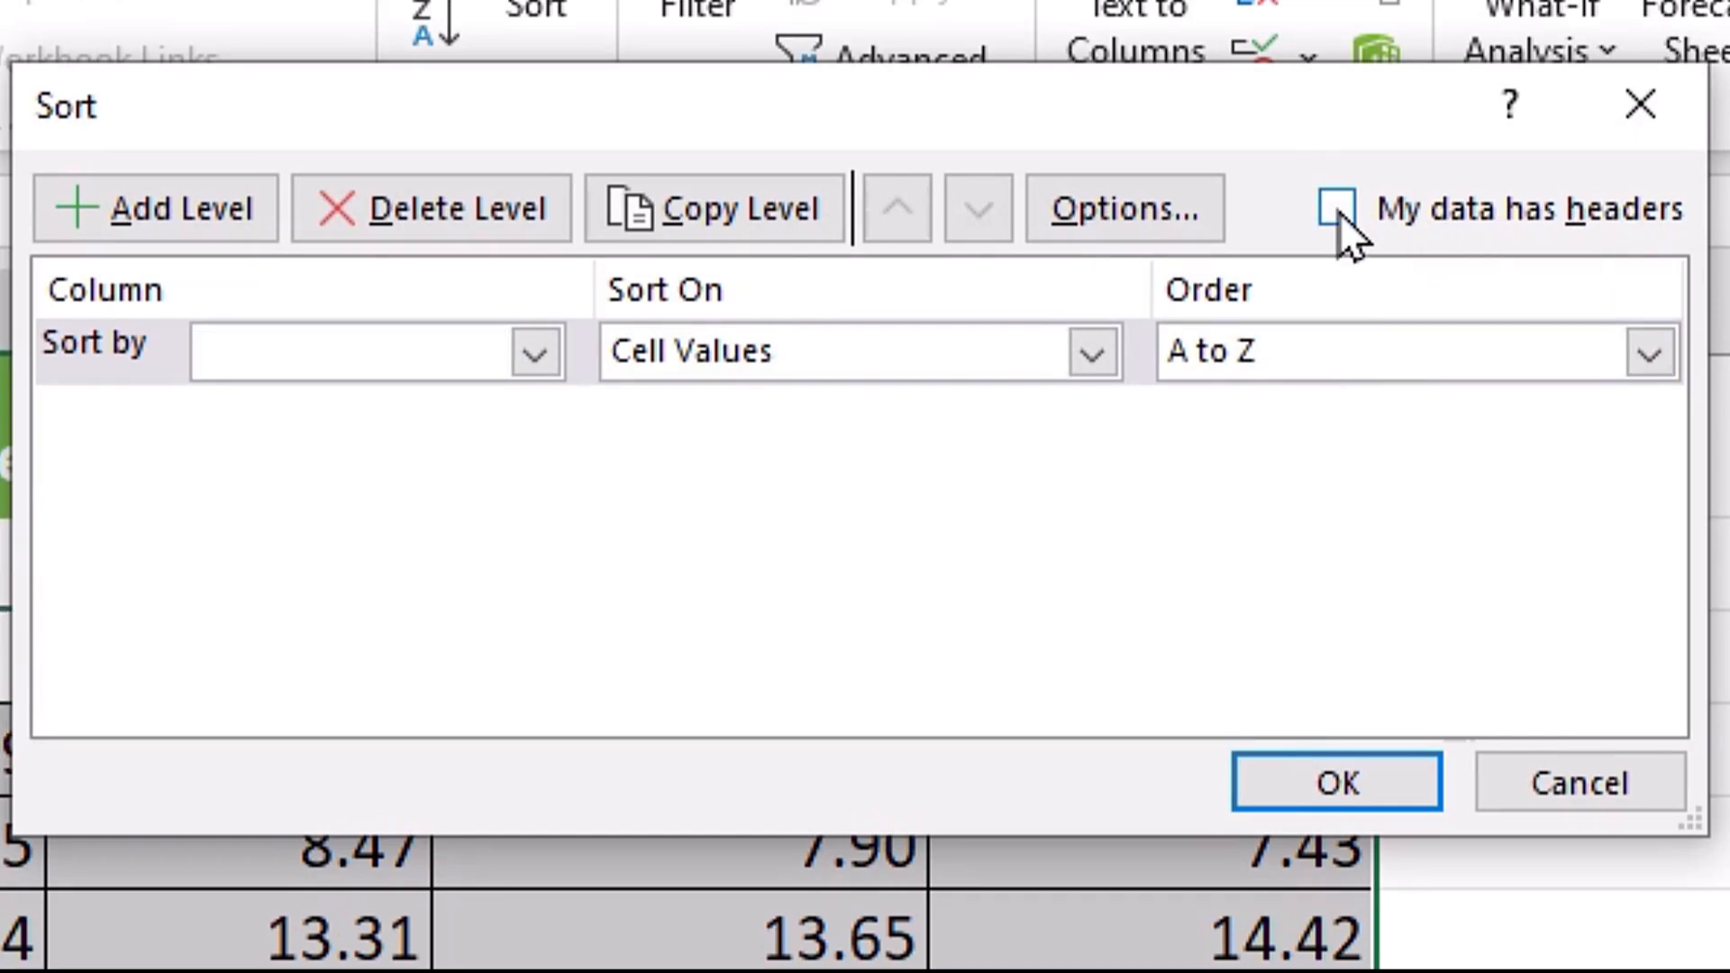
click(1177, 218)
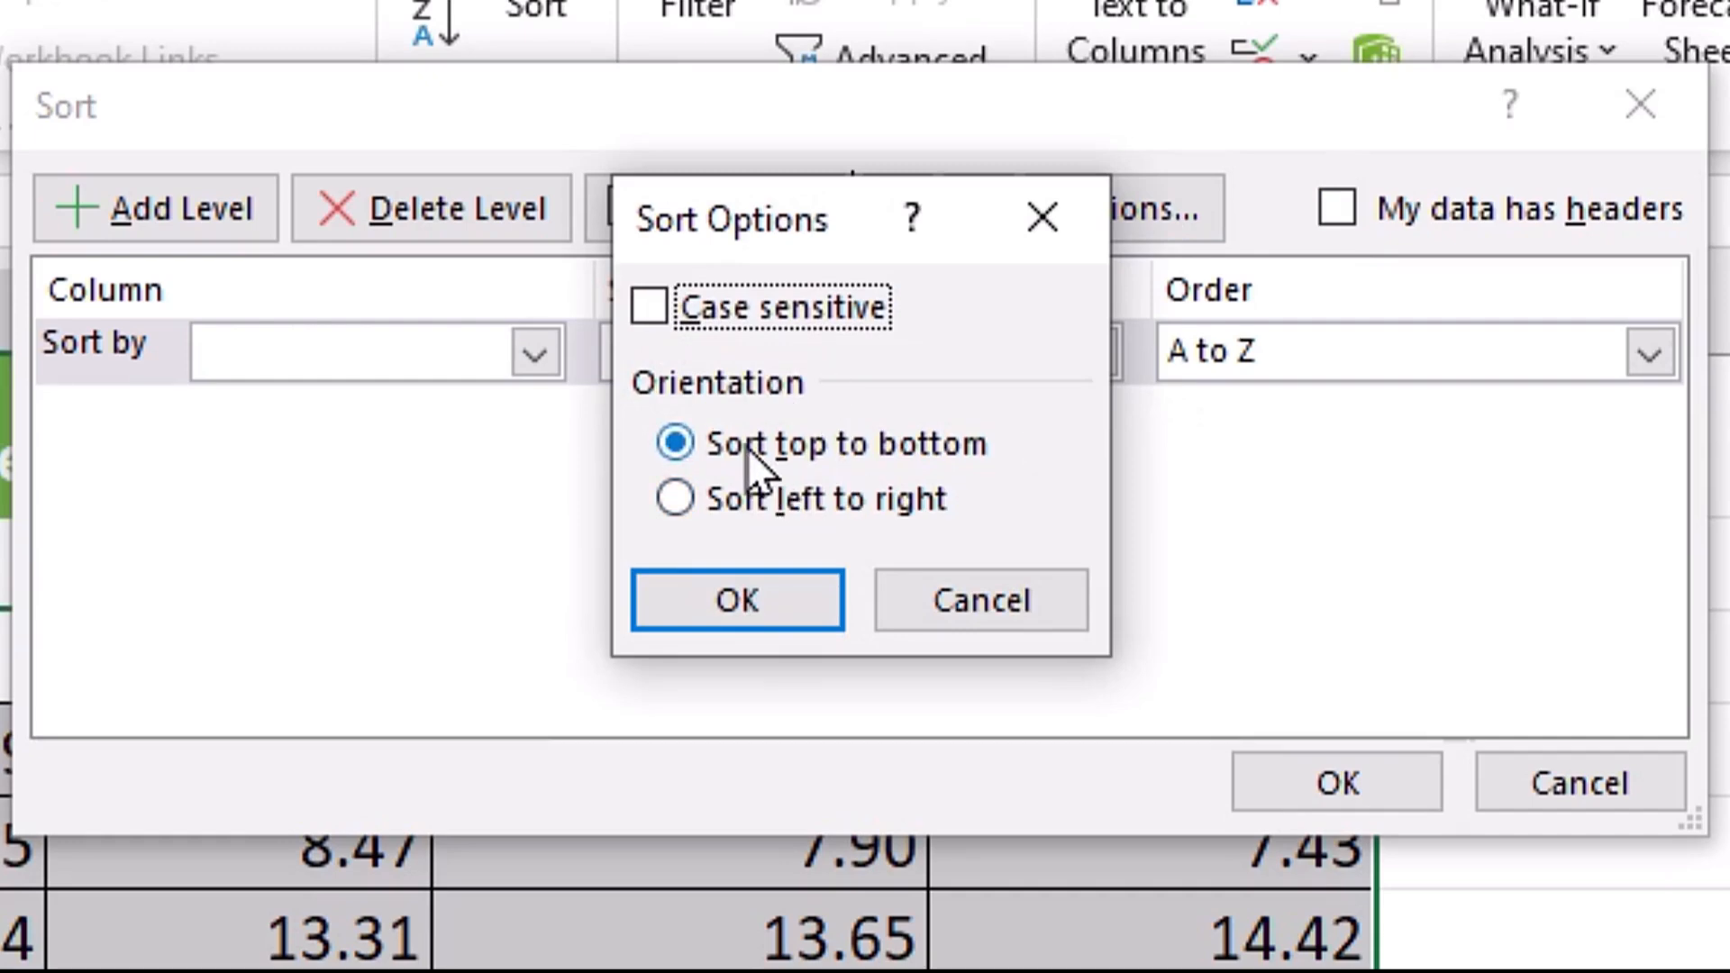
click(704, 500)
click(780, 622)
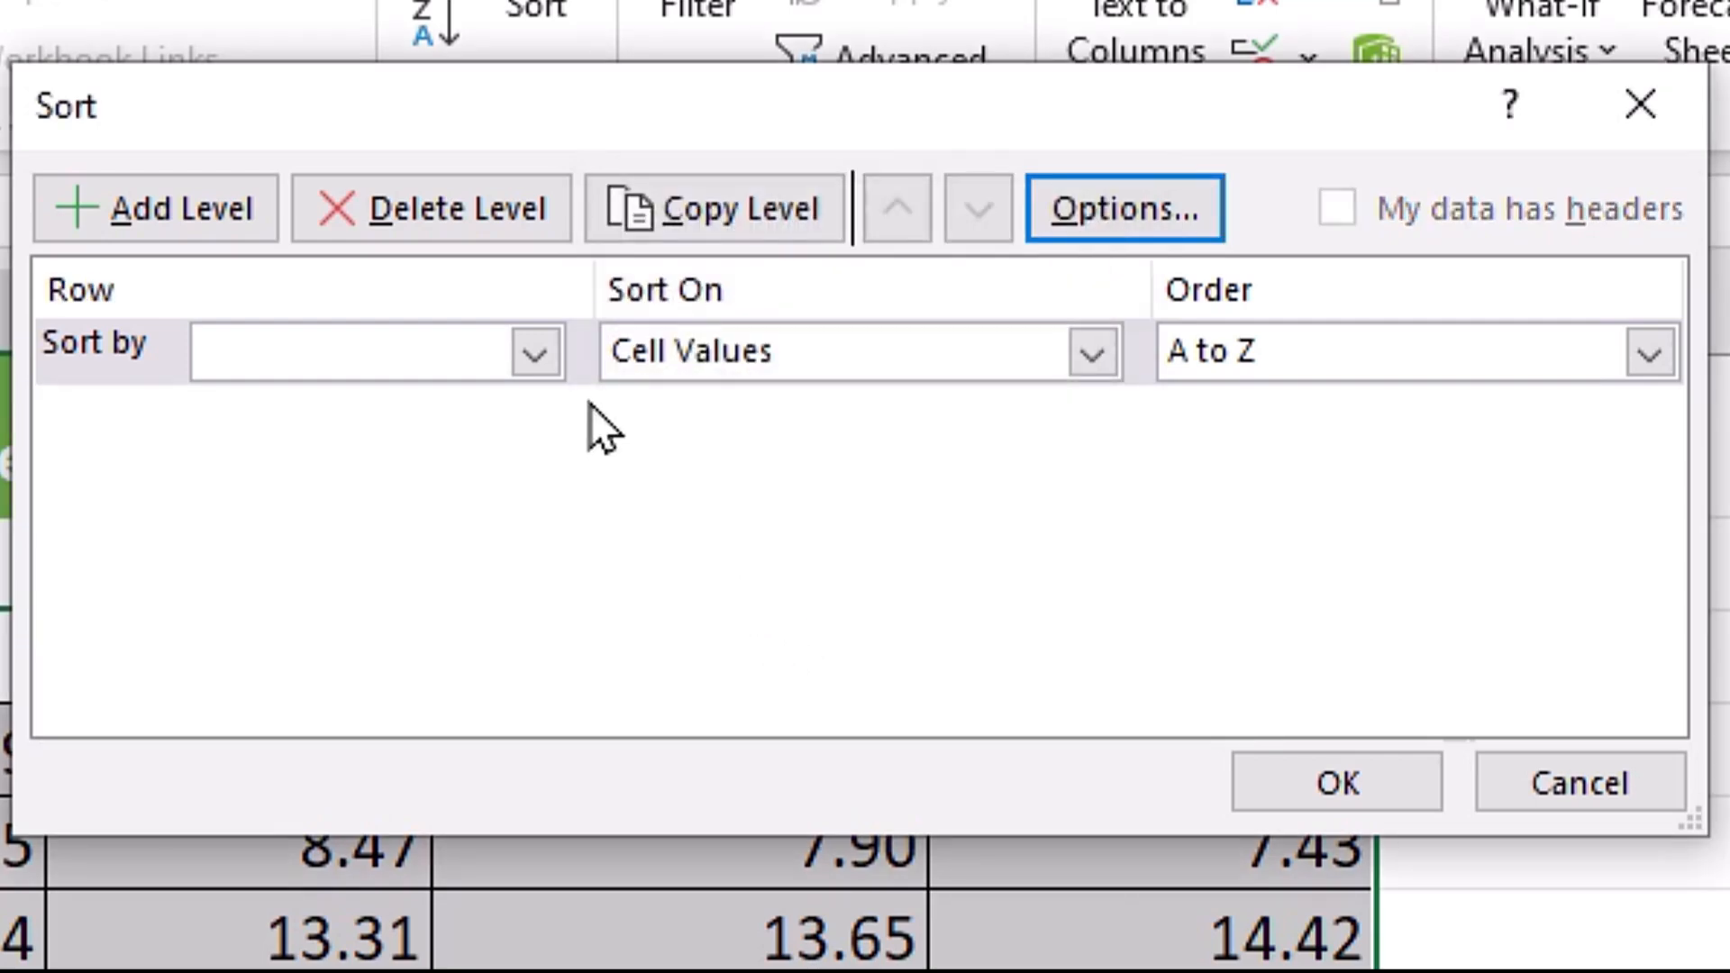
- Set the sort to use Row 403 and open the custom lists for its order, keeping the players' names in view
click(535, 352)
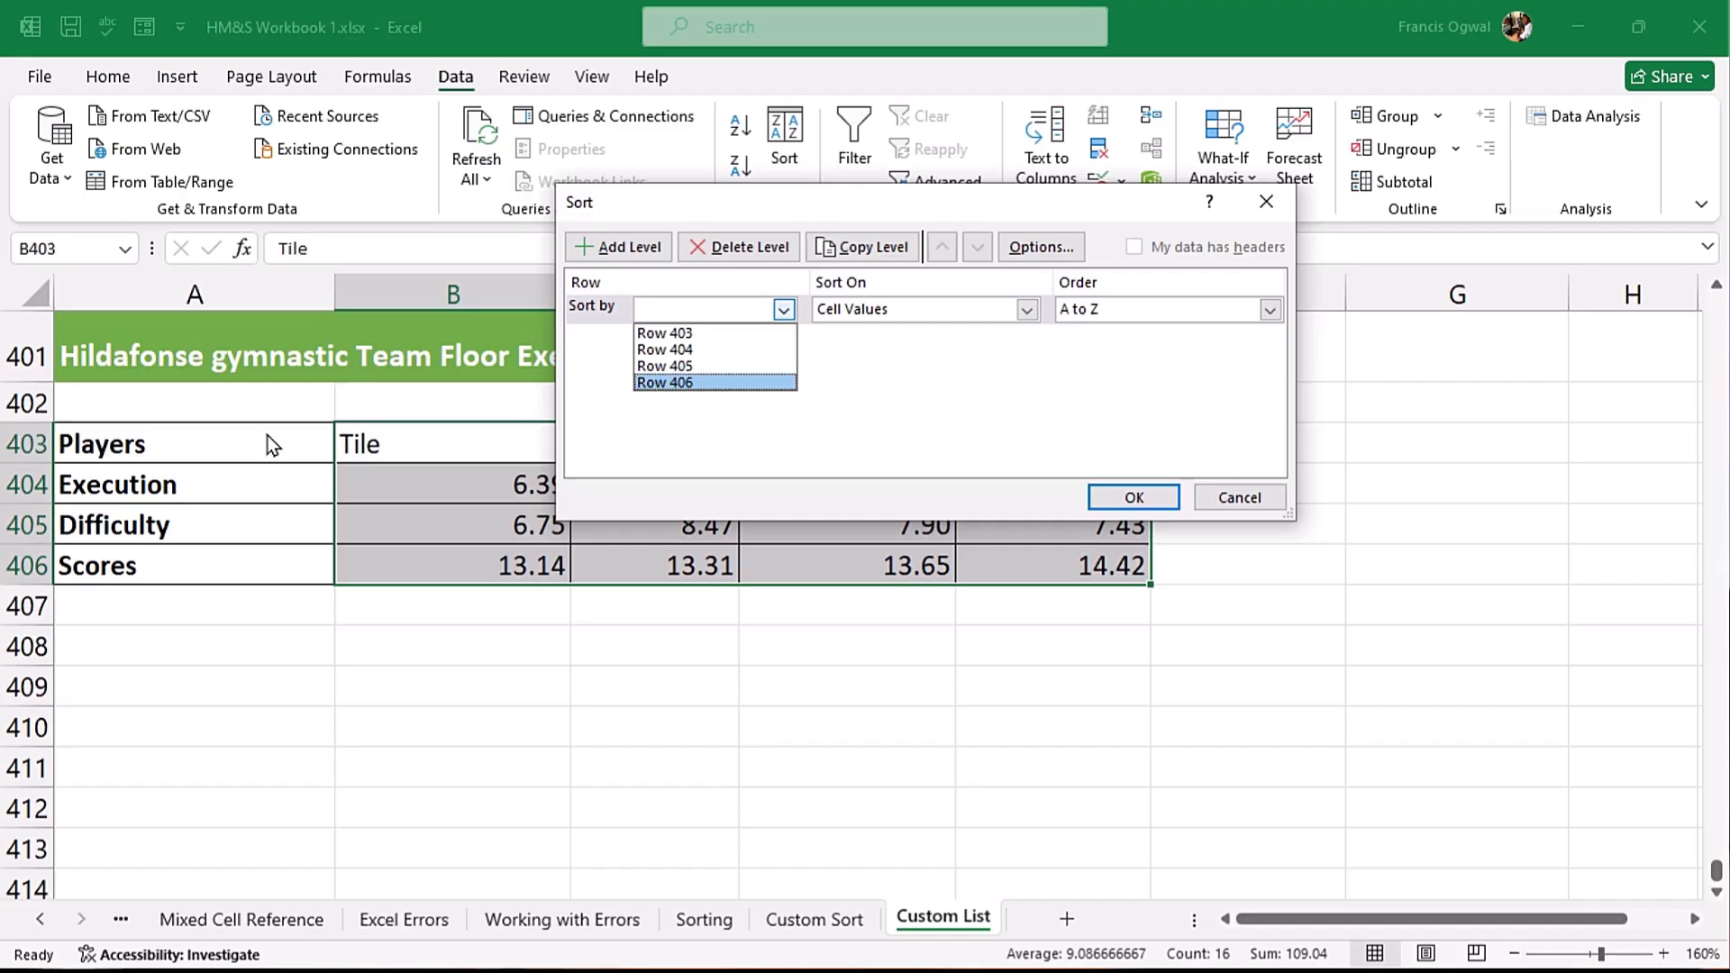
drag(894, 201, 816, 622)
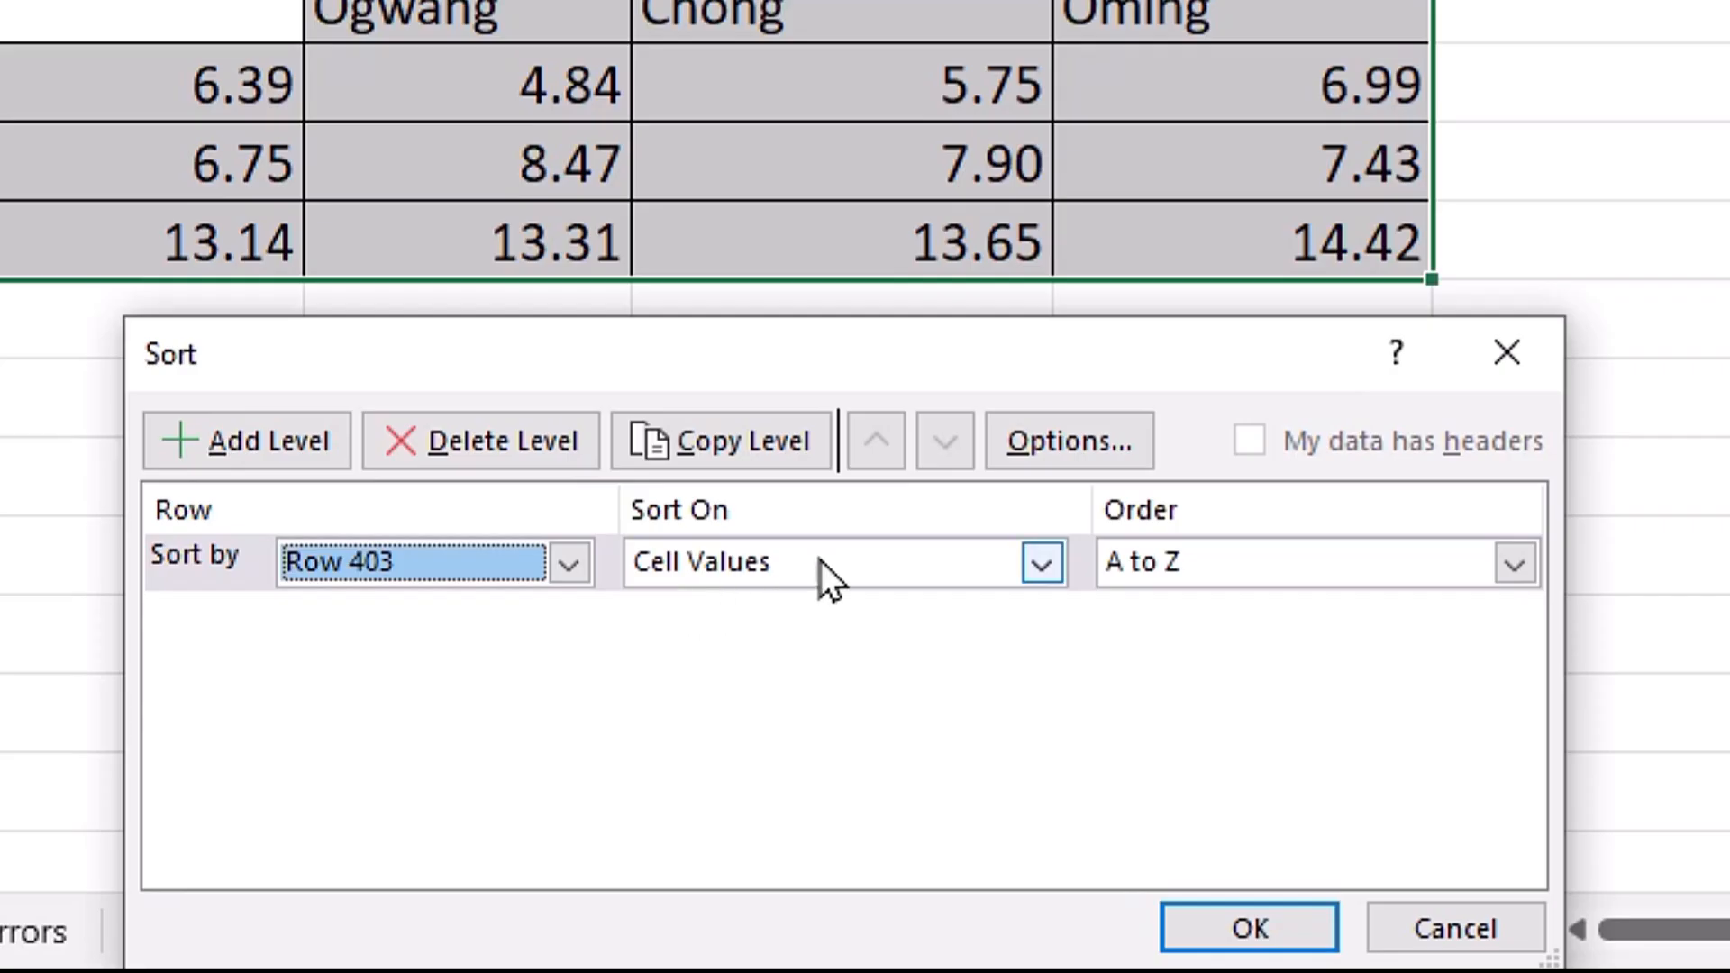
click(1514, 563)
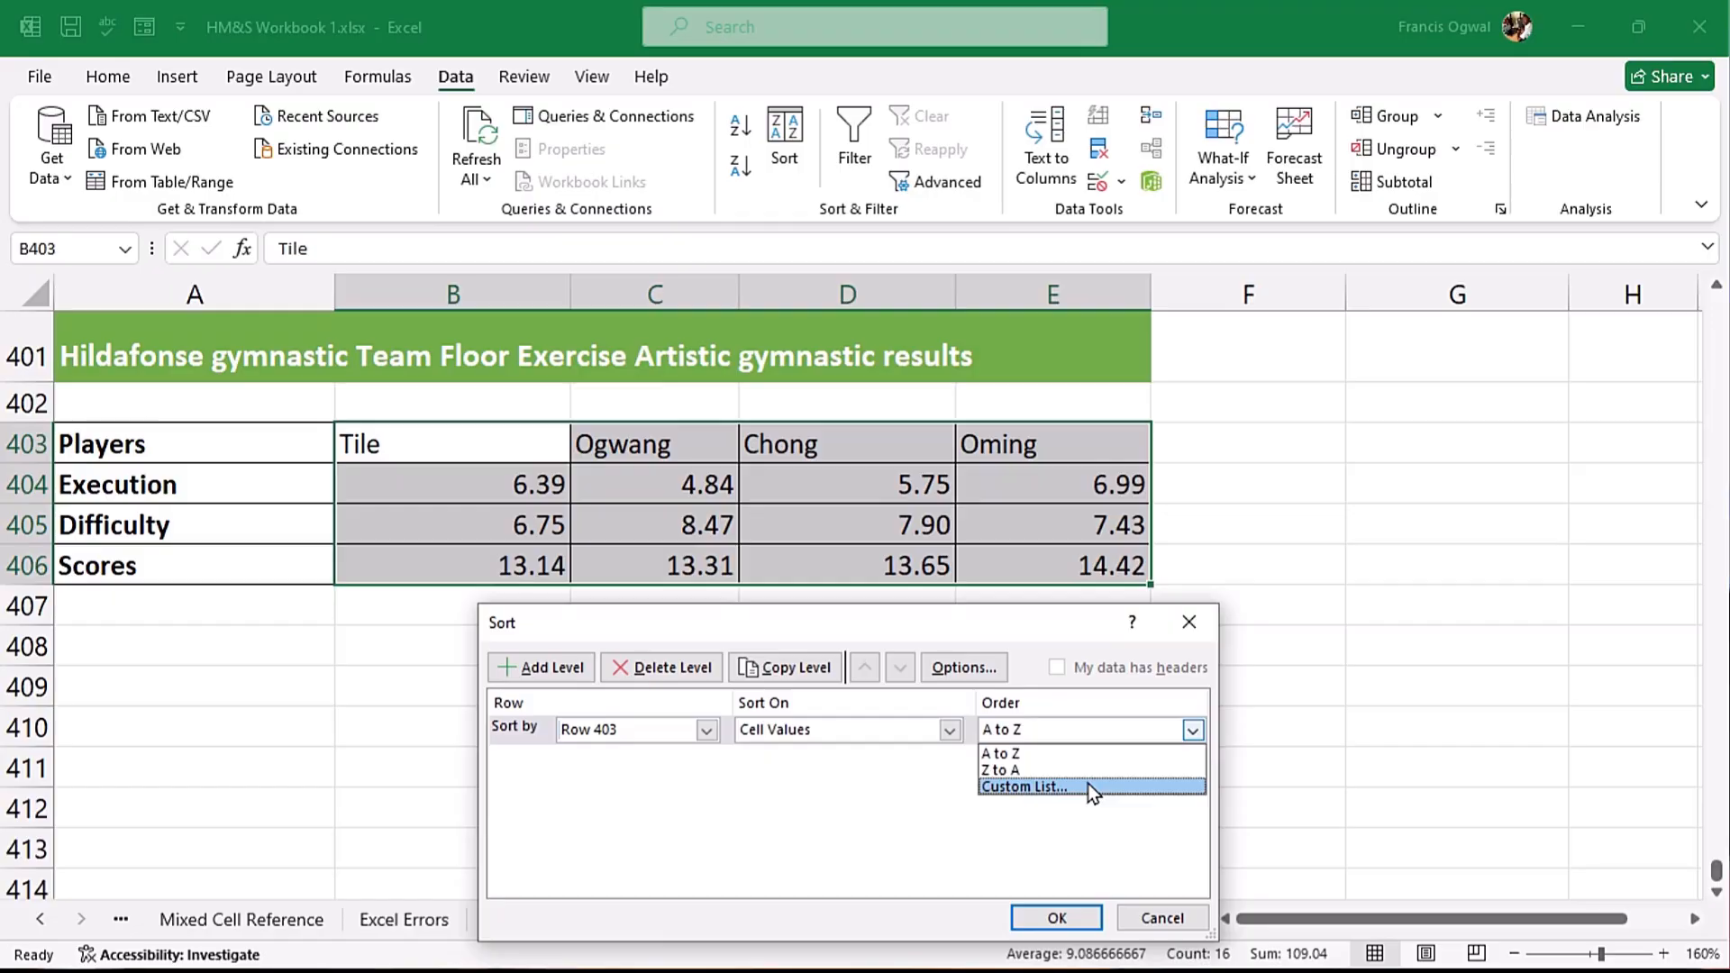
click(1312, 672)
drag(953, 106, 1010, 500)
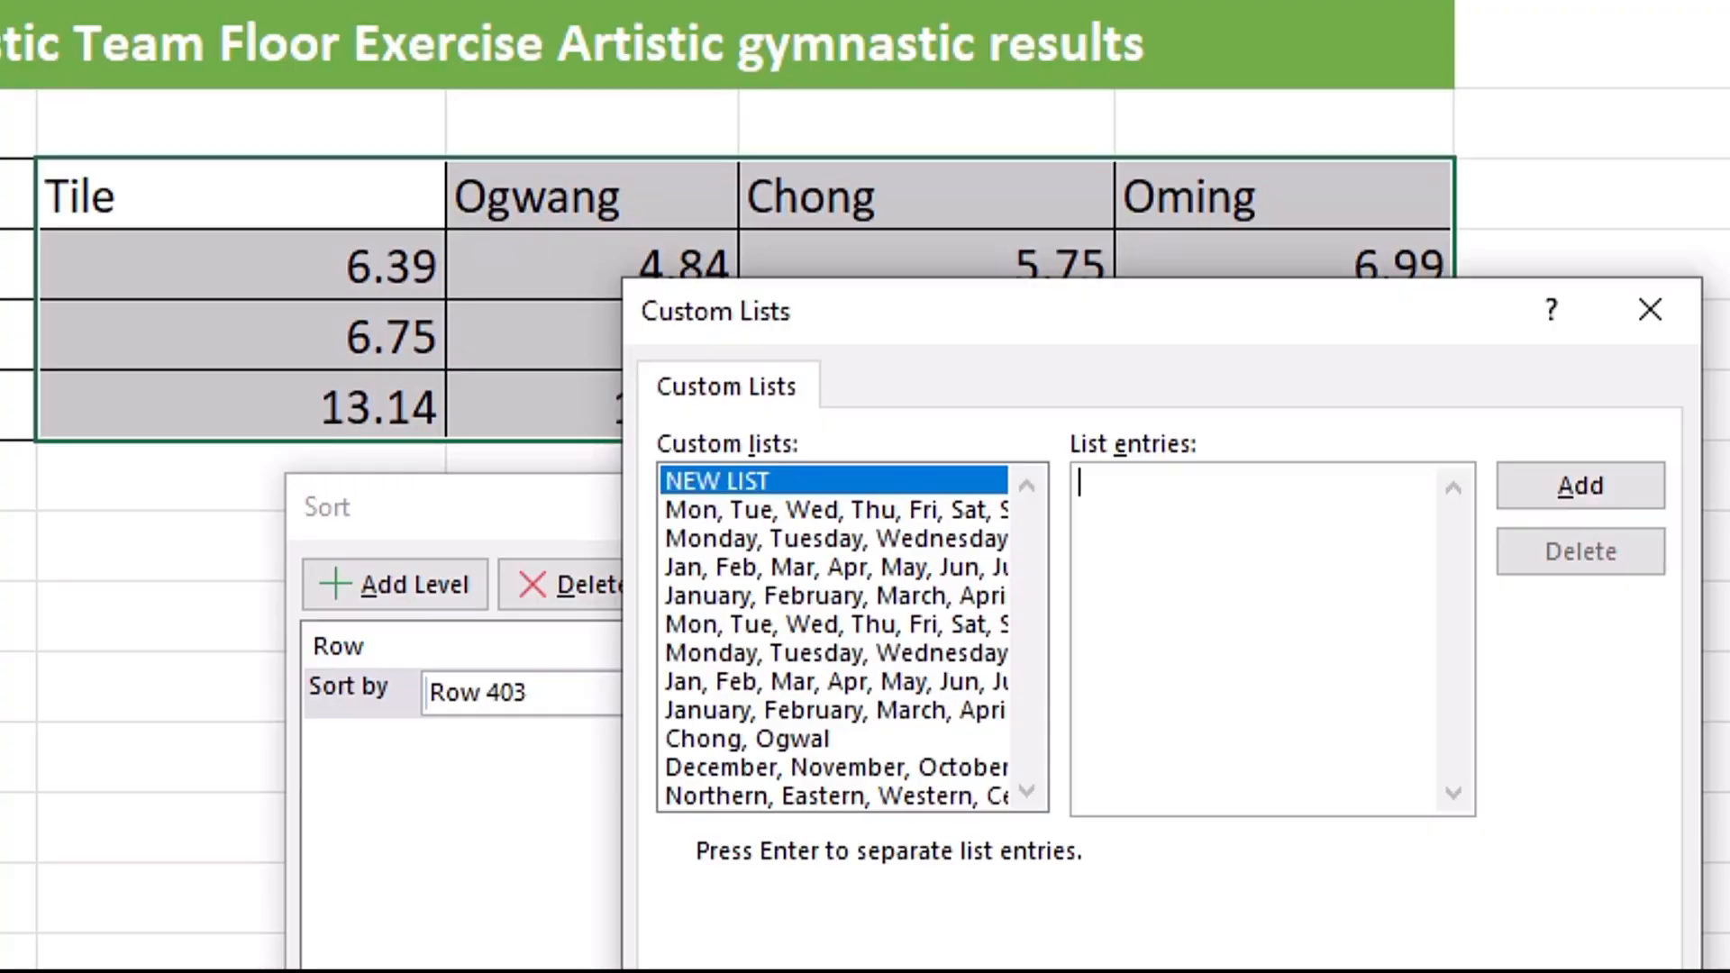
- Add a custom list of the players' names in the order C403, D403, E403, B403 and sort the columns by it
text(Ogwang,)
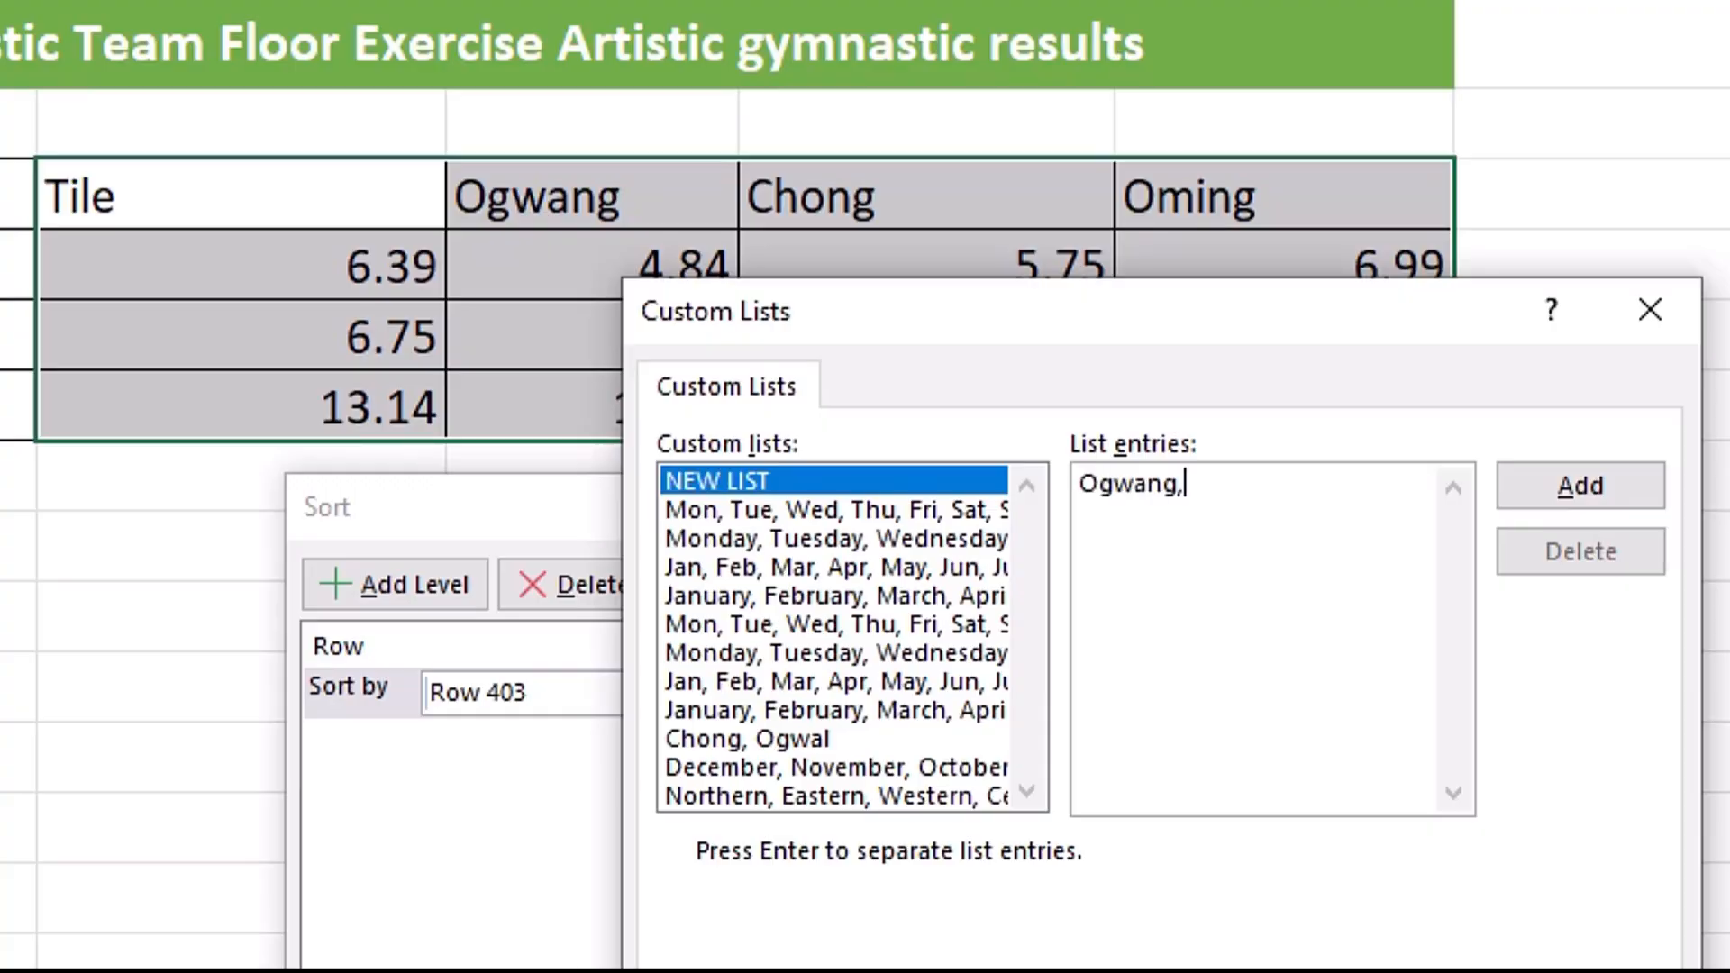
text( Chong, Oming, Tile)
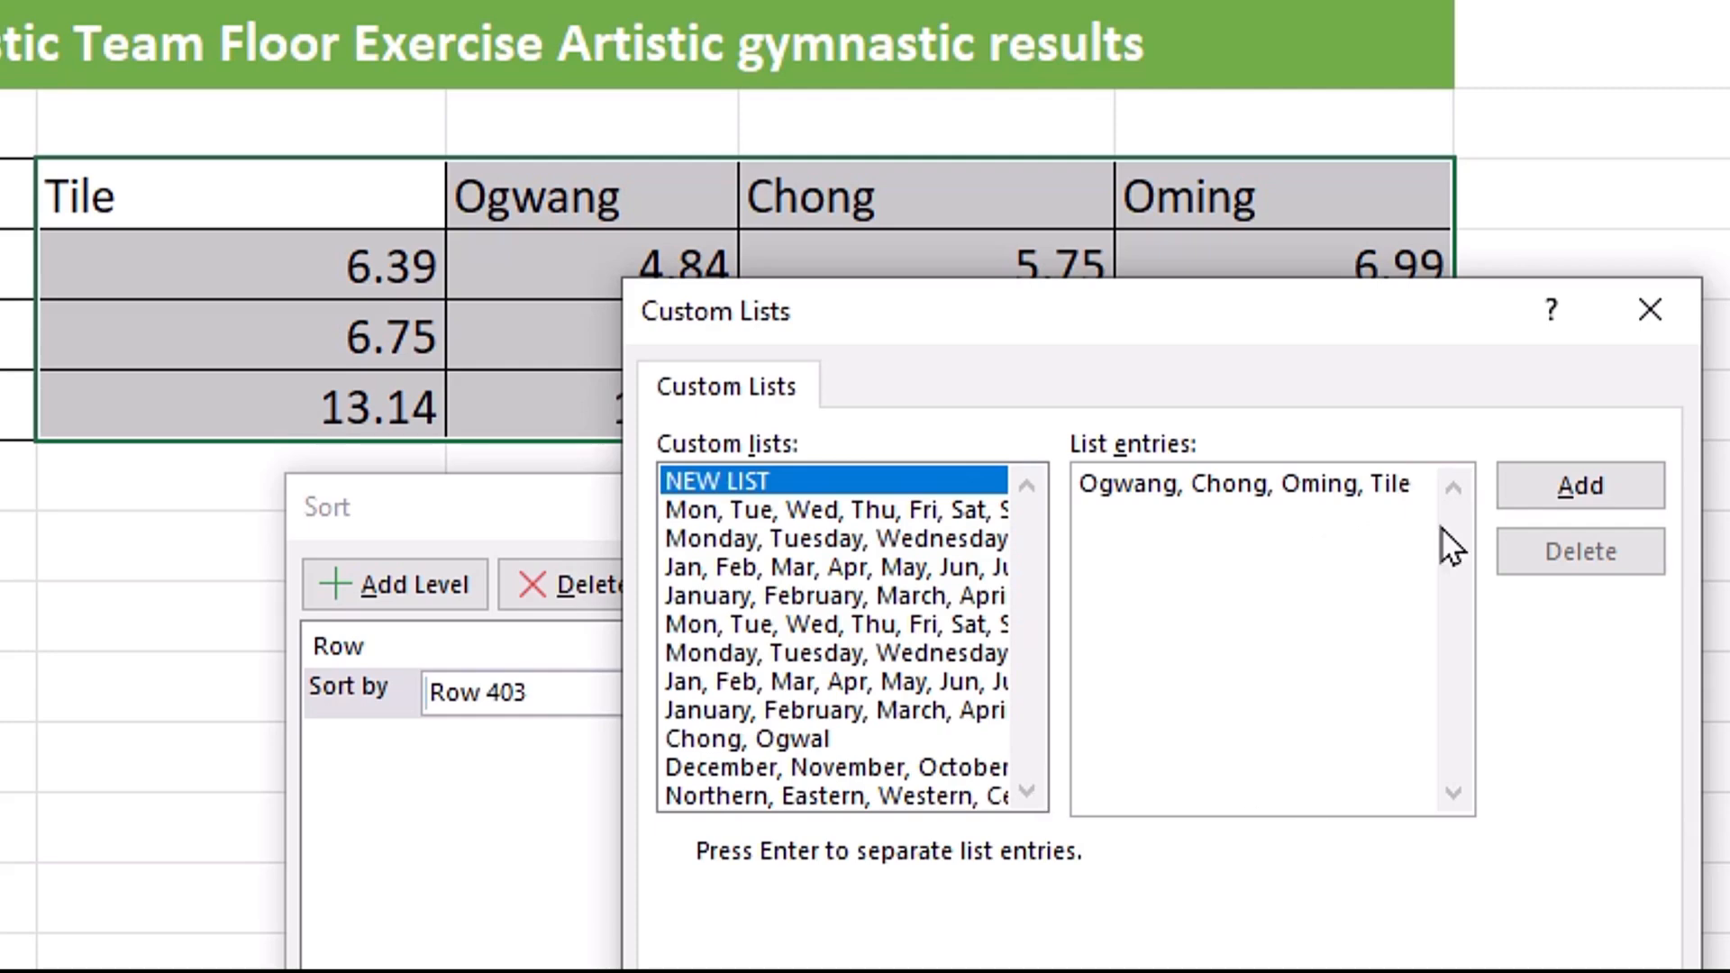
click(1543, 496)
click(1125, 942)
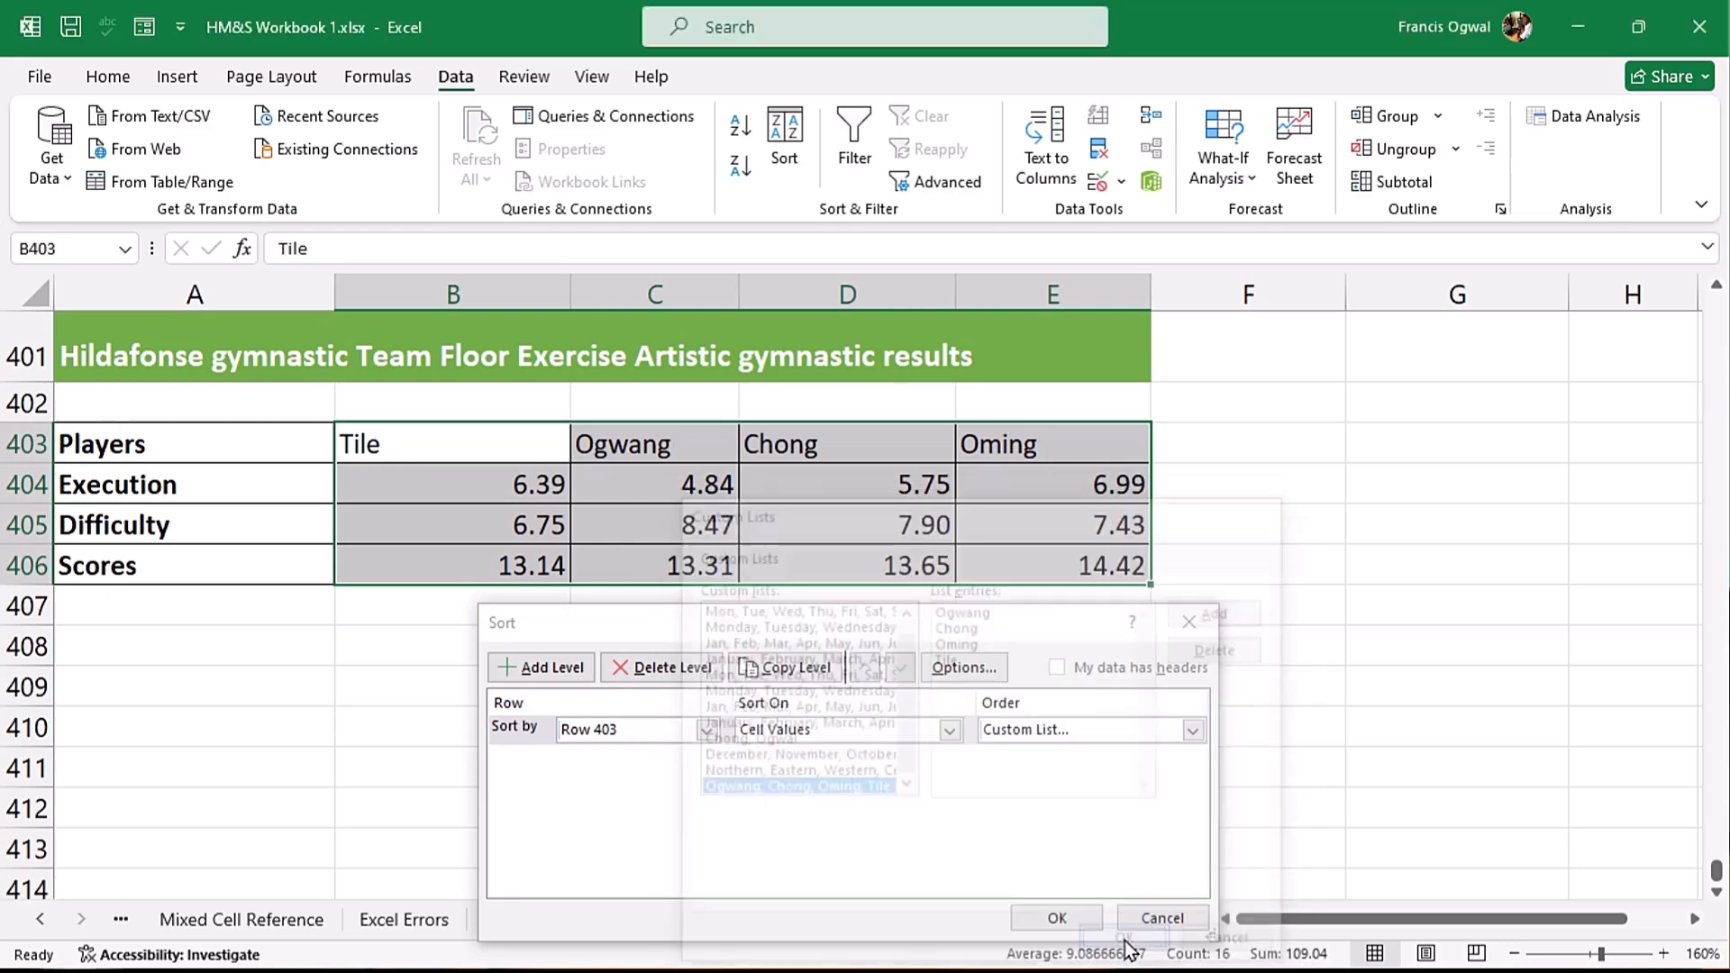
click(1057, 918)
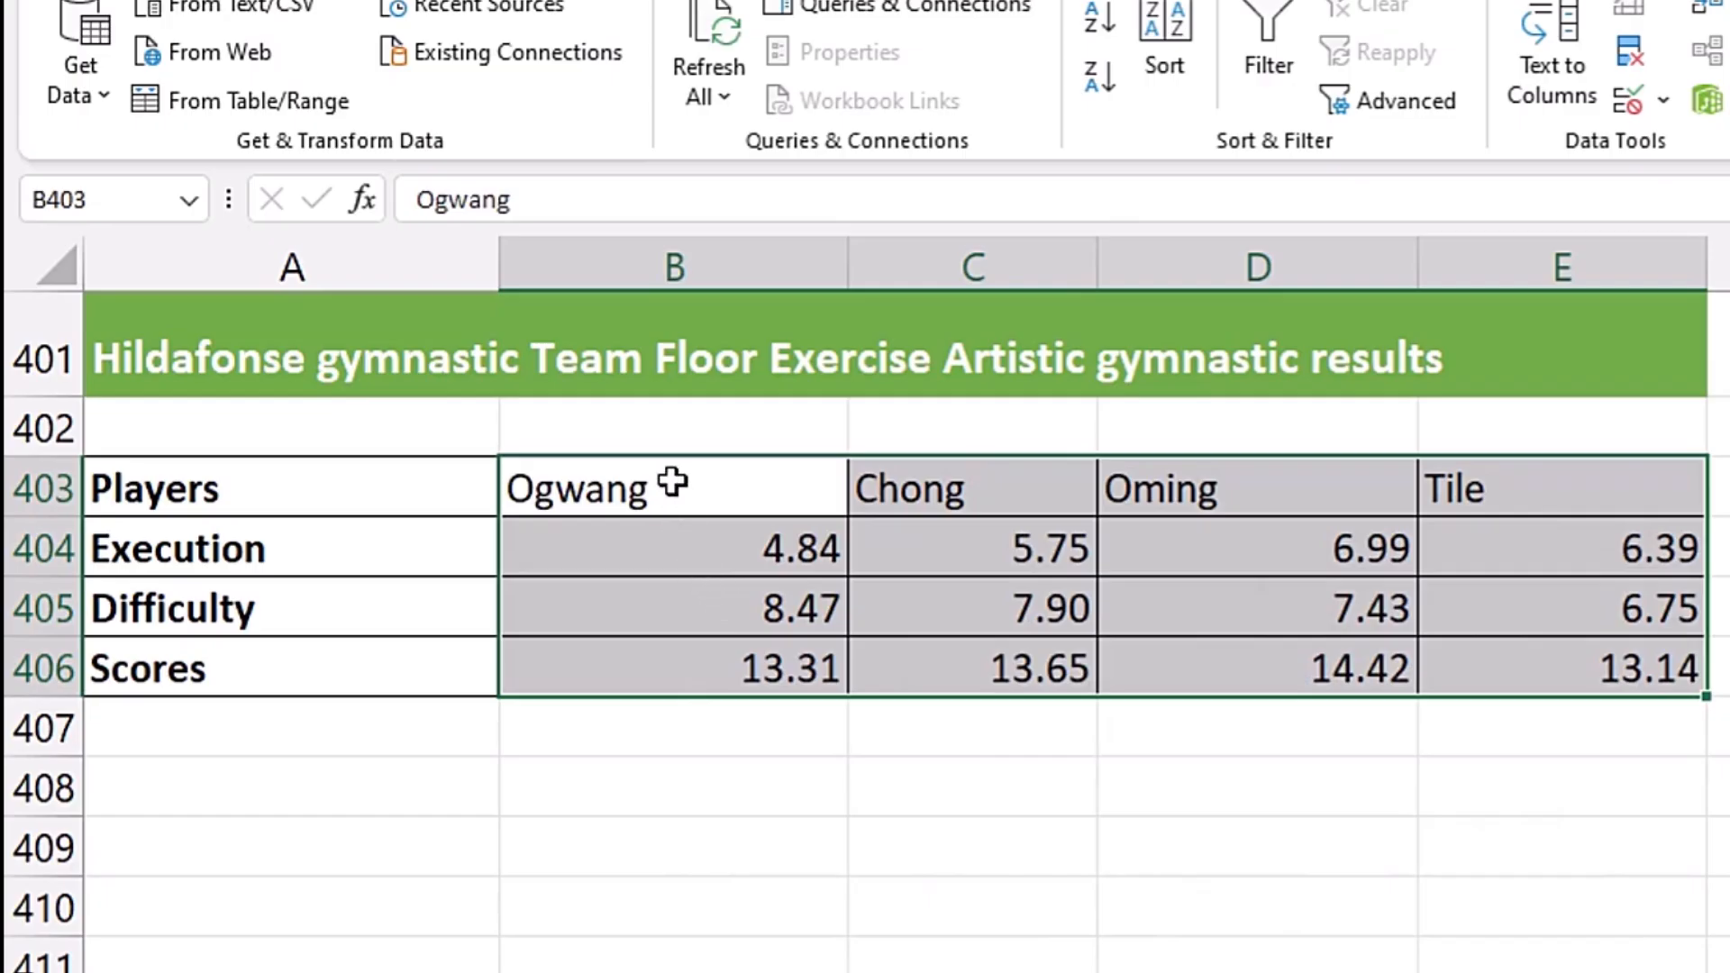